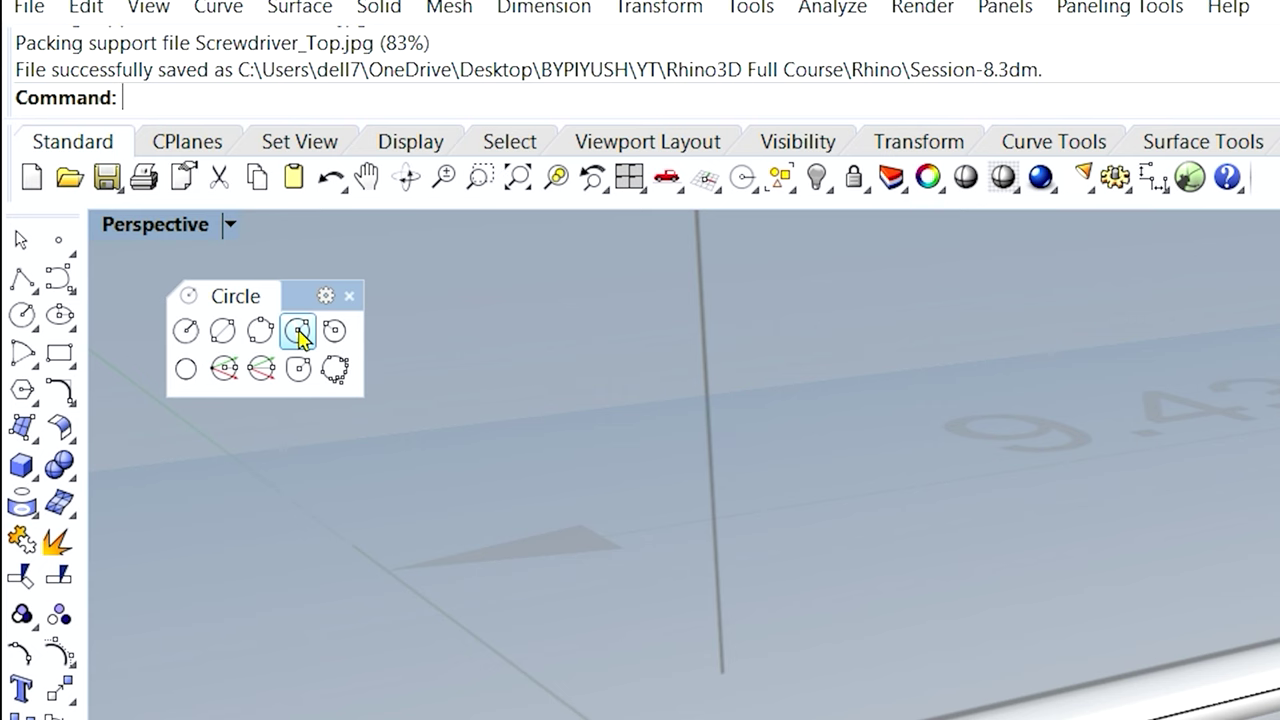
# - Draw a circle around the shaft's centre line at its tip endpoint, about 3.5 mm in diameter, sized in the Right view
pyautogui.click(298, 331)
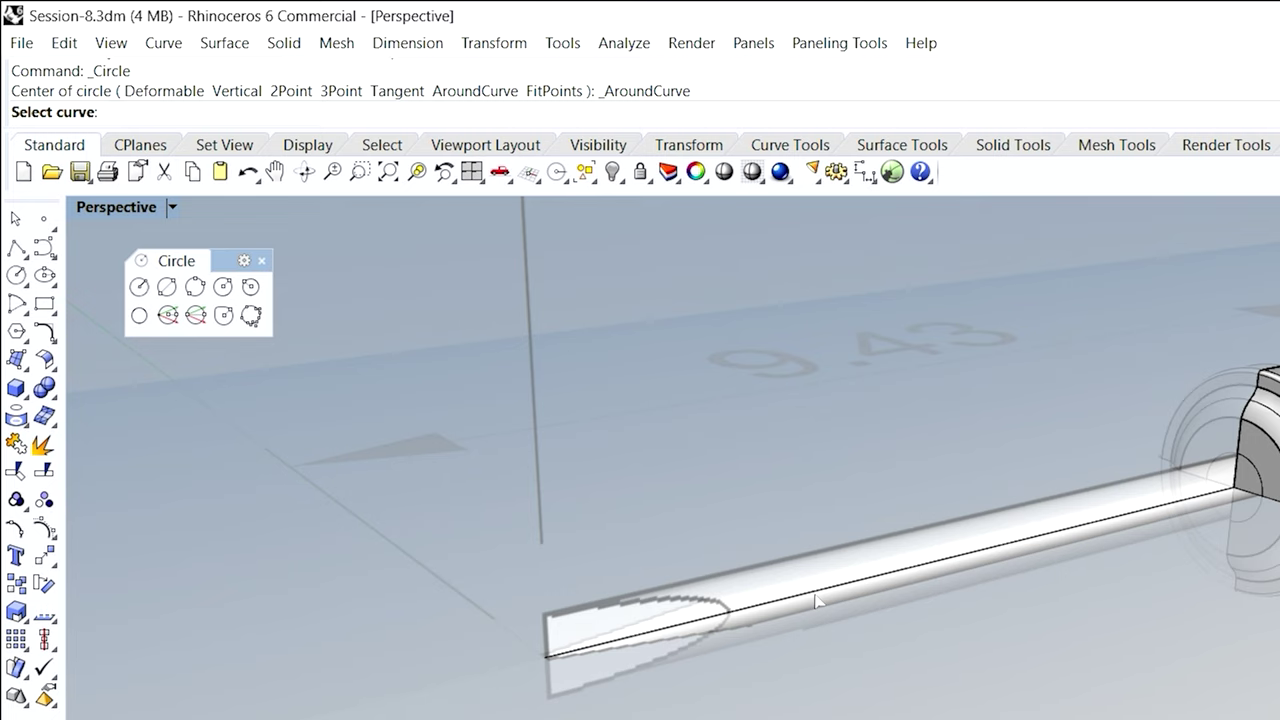
pyautogui.click(816, 598)
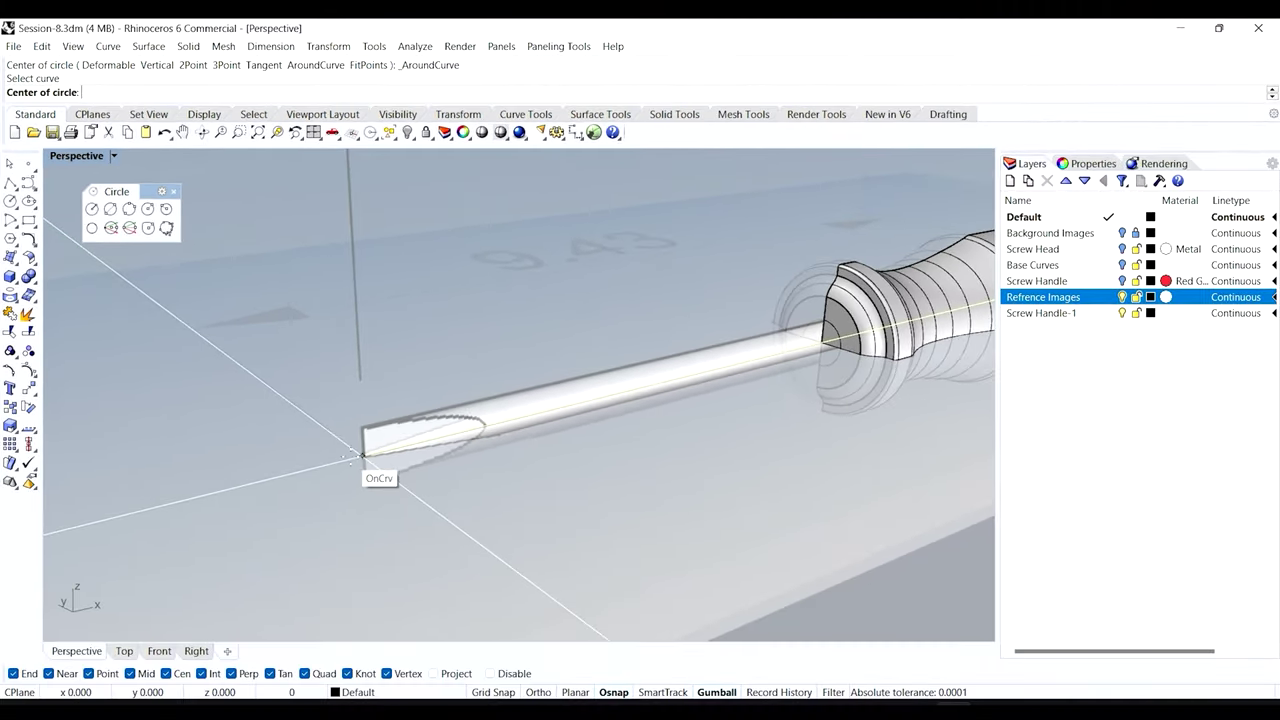
pyautogui.scroll(8, 500, 617)
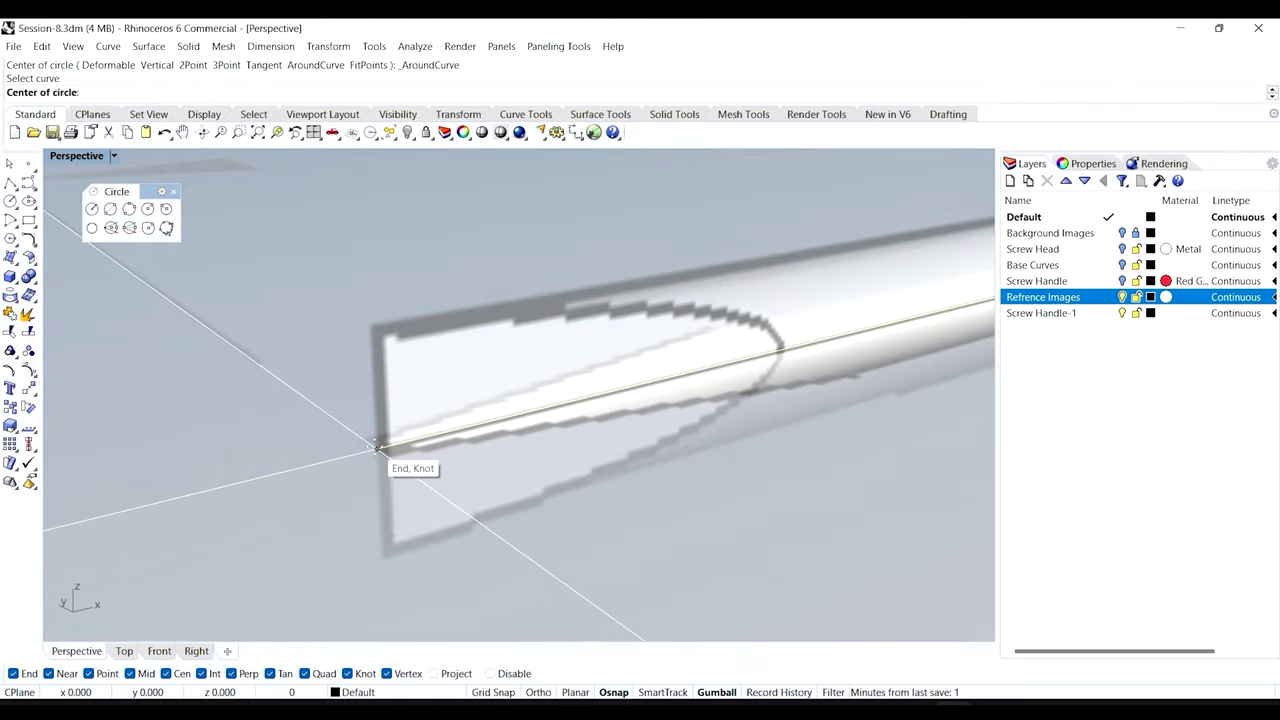
pyautogui.click(377, 446)
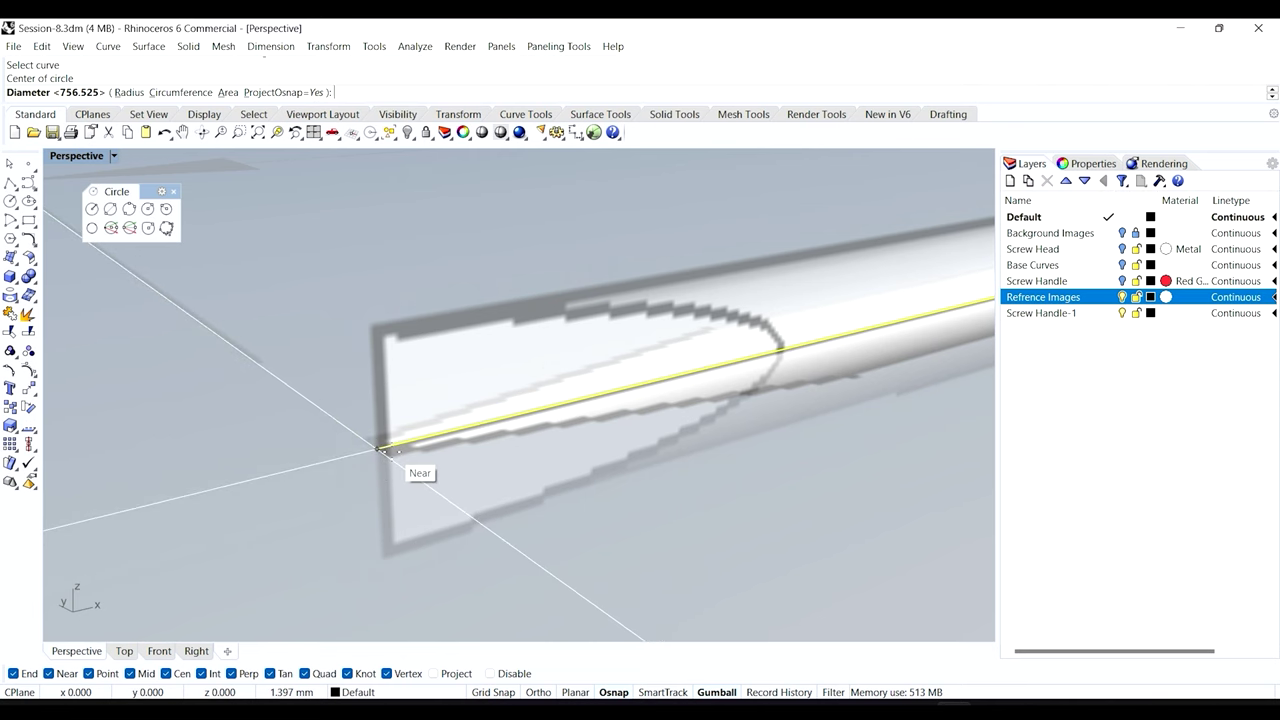
pyautogui.click(196, 650)
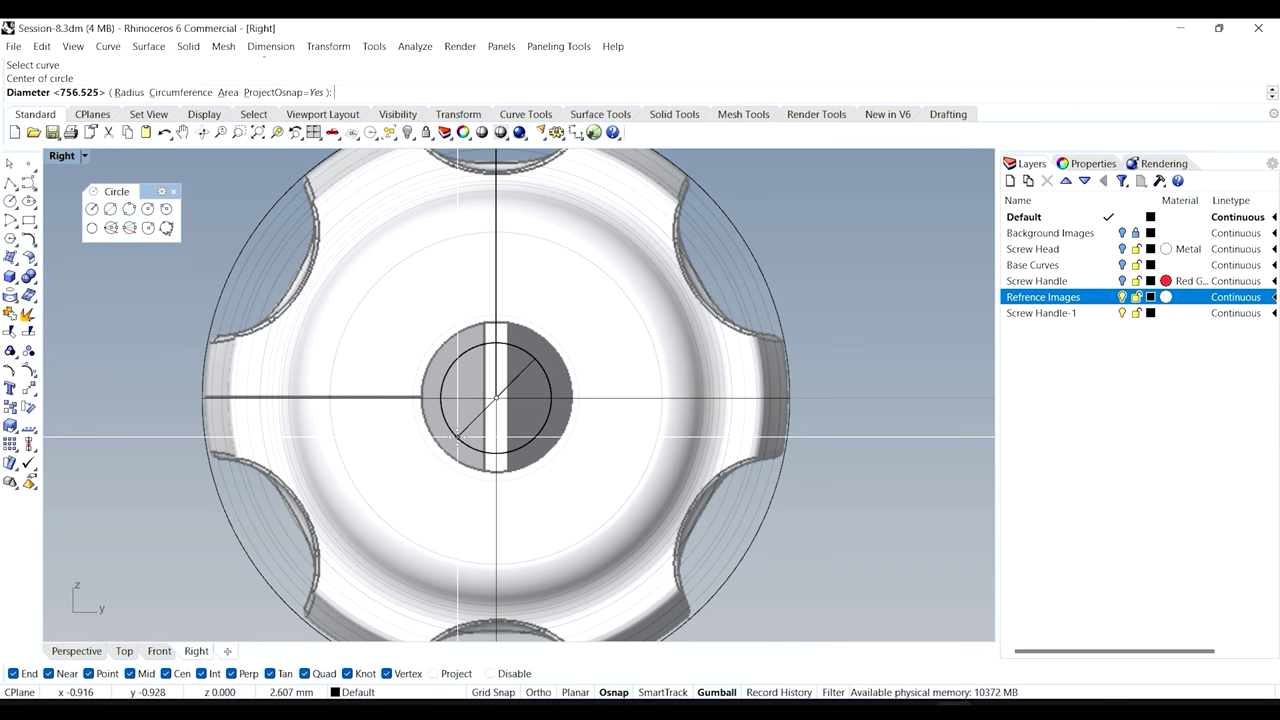
pyautogui.scroll(2, 457, 436)
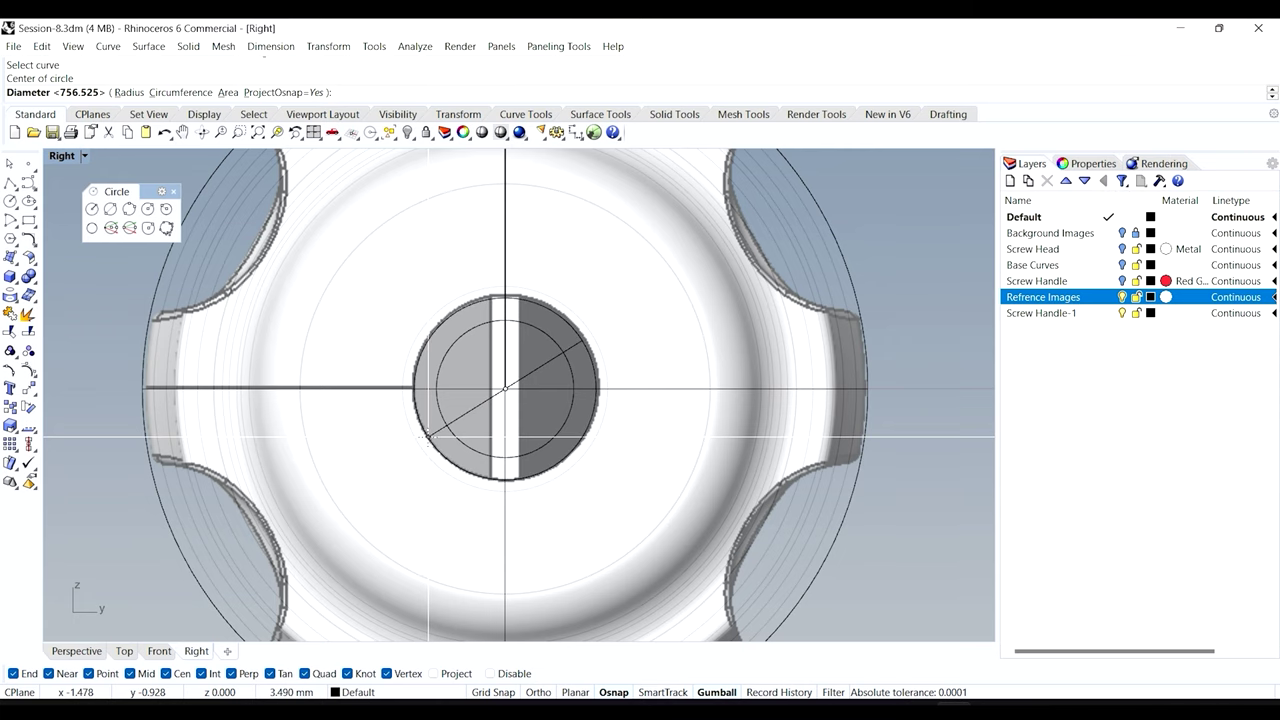
pyautogui.click(428, 436)
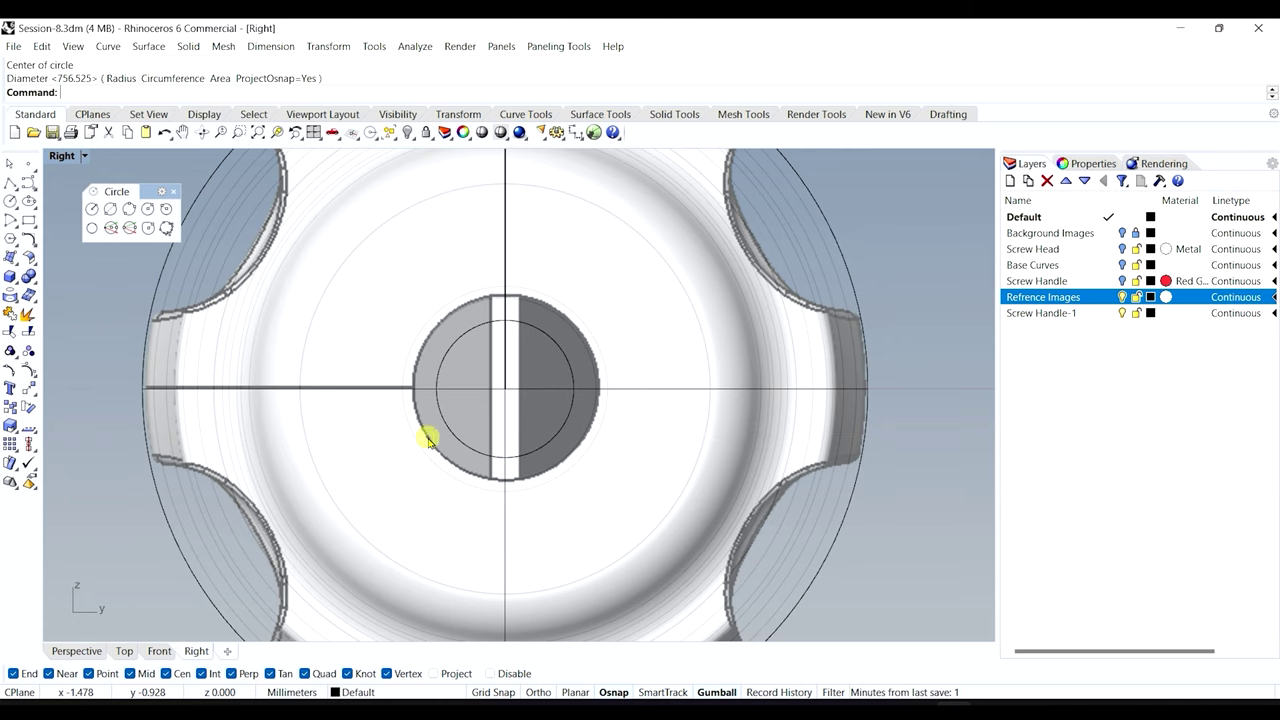
# - Extrude the tip circle as a solid about 51 mm along the shaft so that it runs into the neck of the handle
pyautogui.click(96, 654)
pyautogui.scroll(-3, 357, 380)
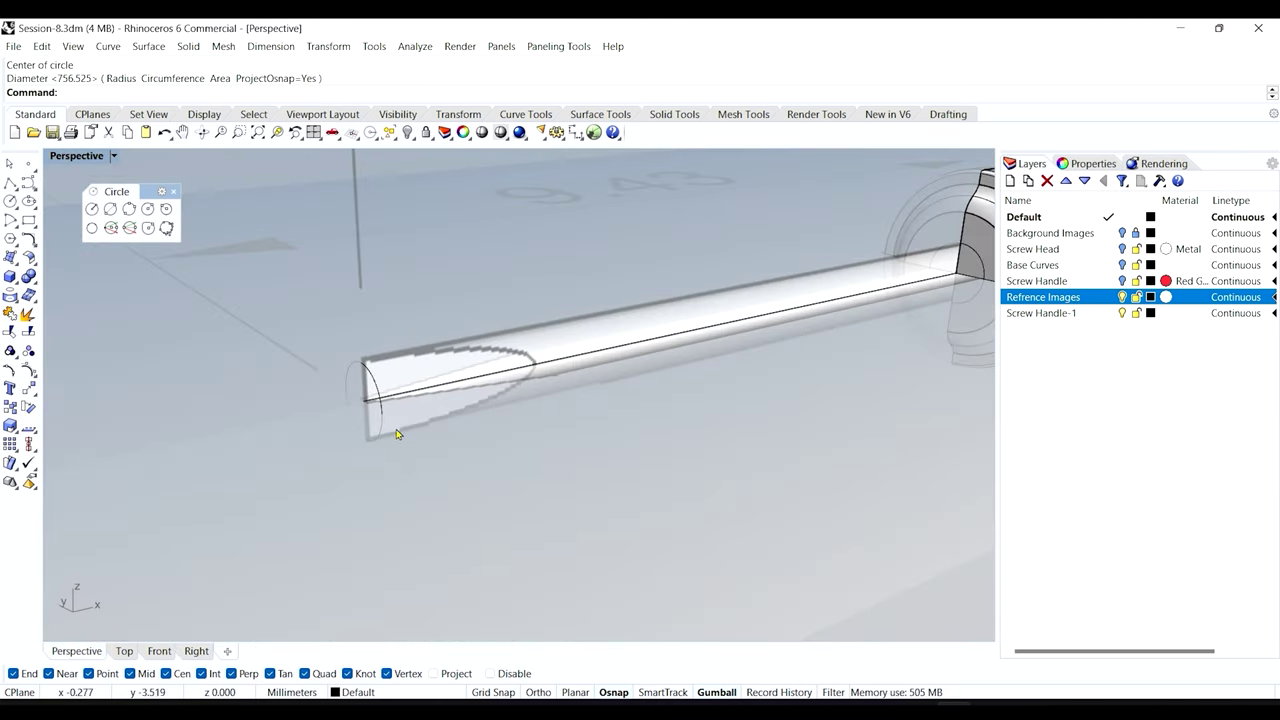
pyautogui.scroll(2, 357, 423)
pyautogui.scroll(-2, 386, 437)
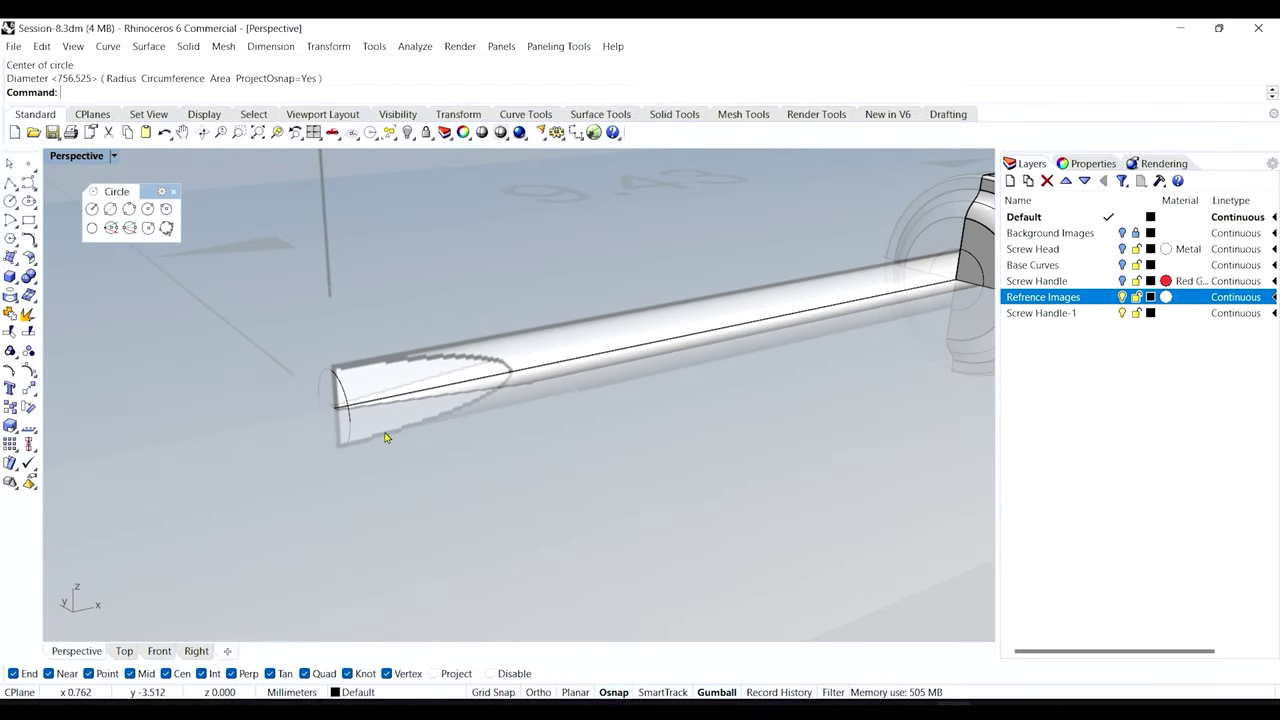
pyautogui.scroll(-2, 340, 400)
pyautogui.click(336, 397)
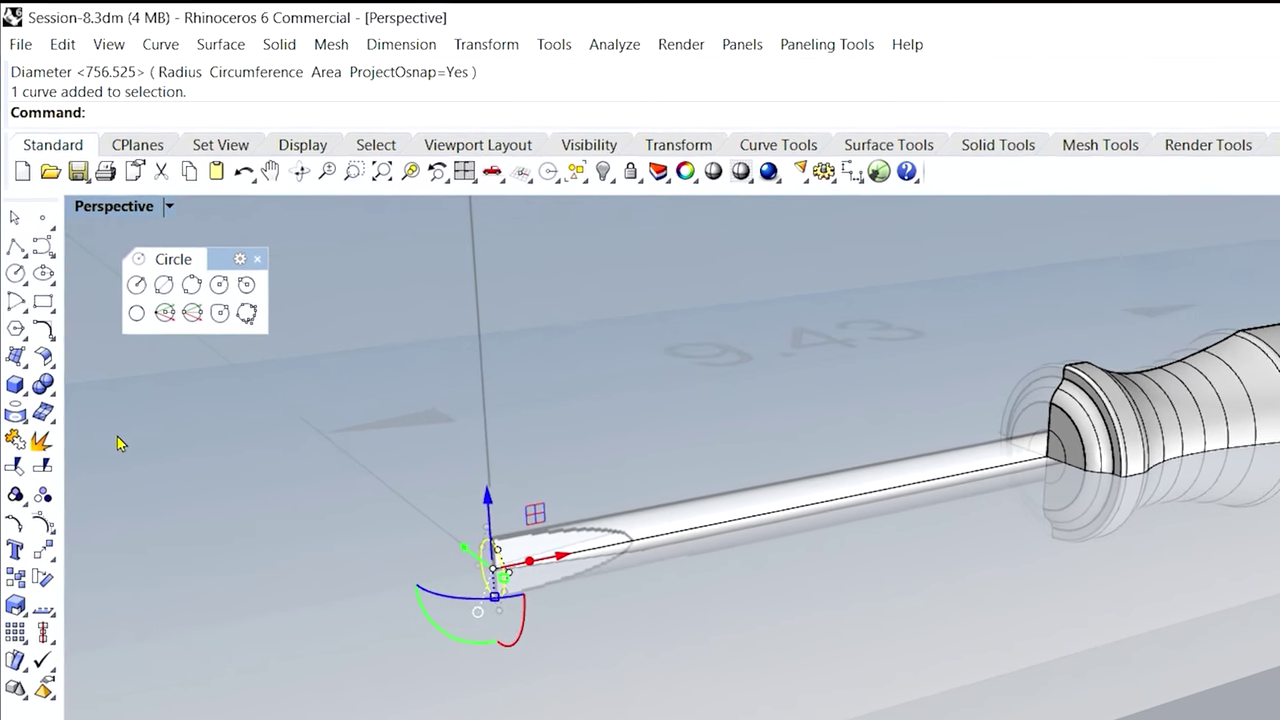
pyautogui.write('Ext')
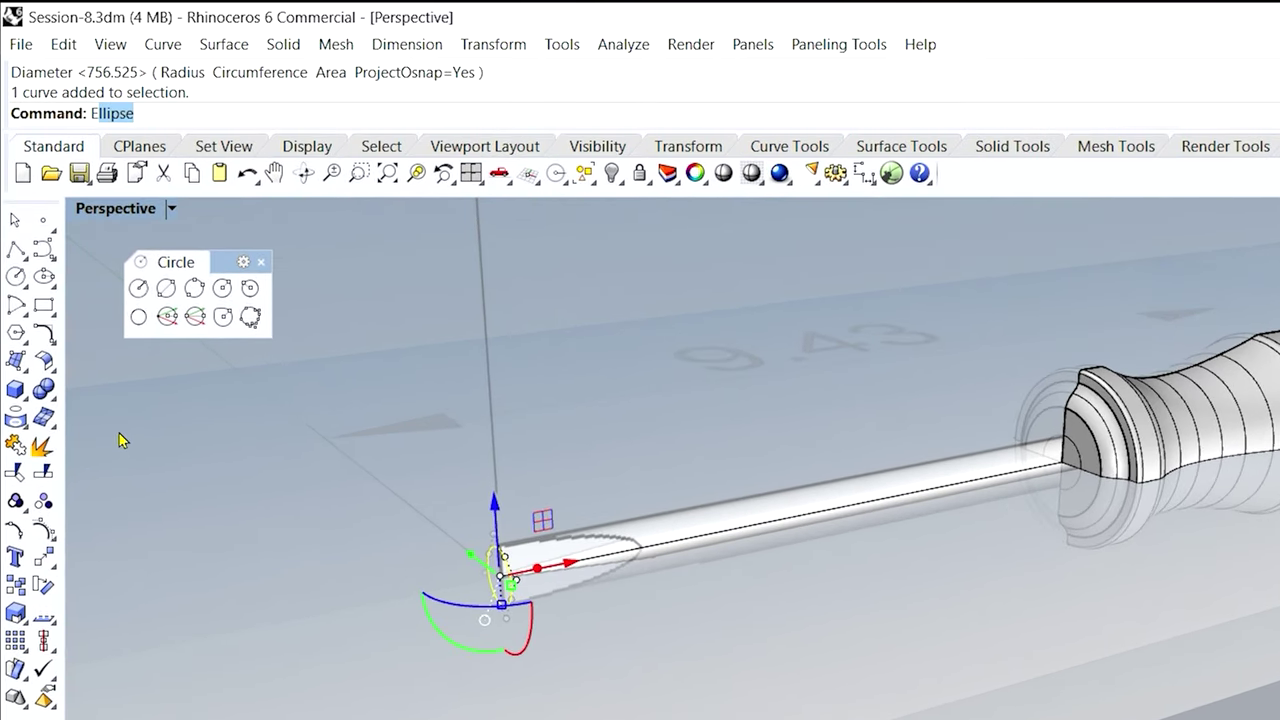
pyautogui.write('r')
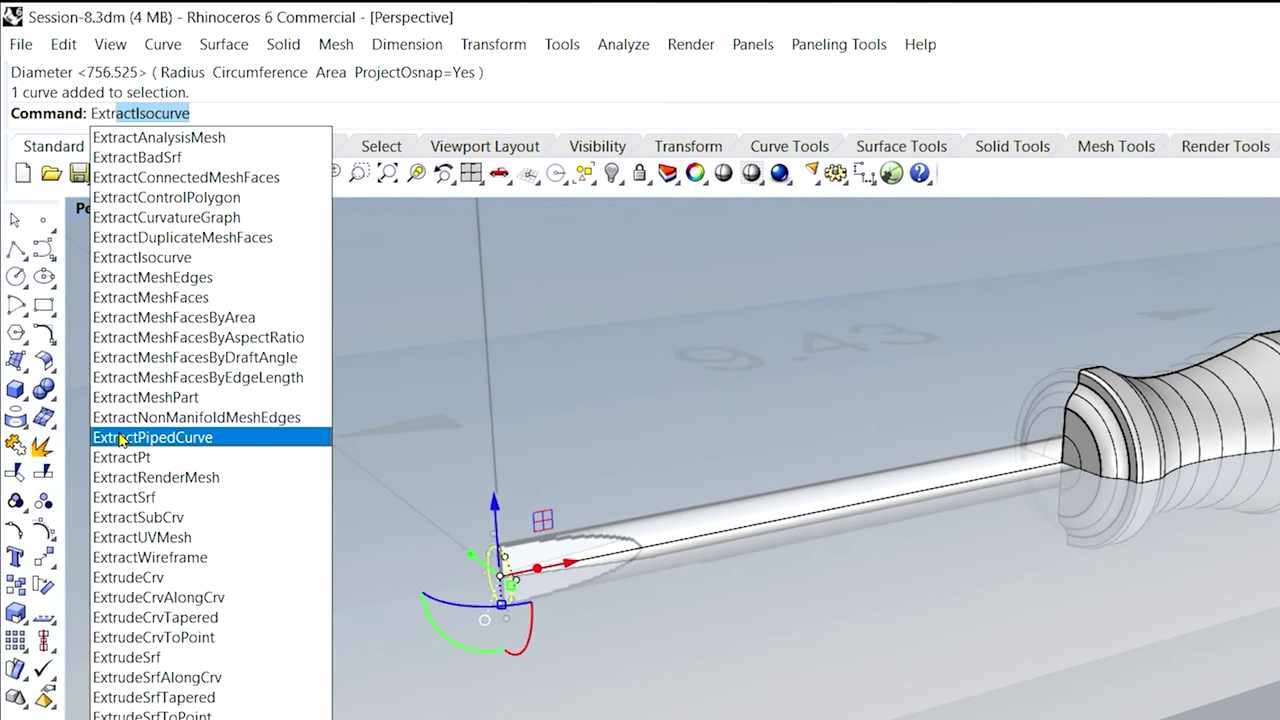
pyautogui.write('ude')
pyautogui.press('Return')
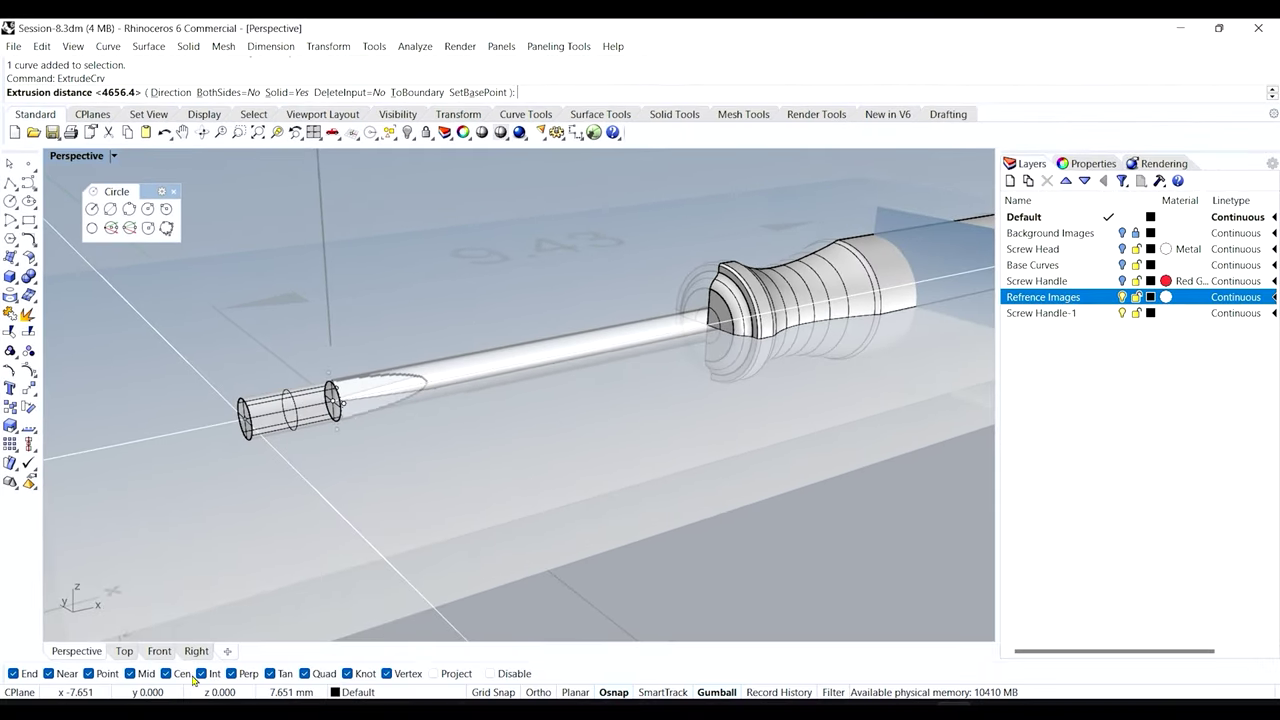
pyautogui.click(160, 651)
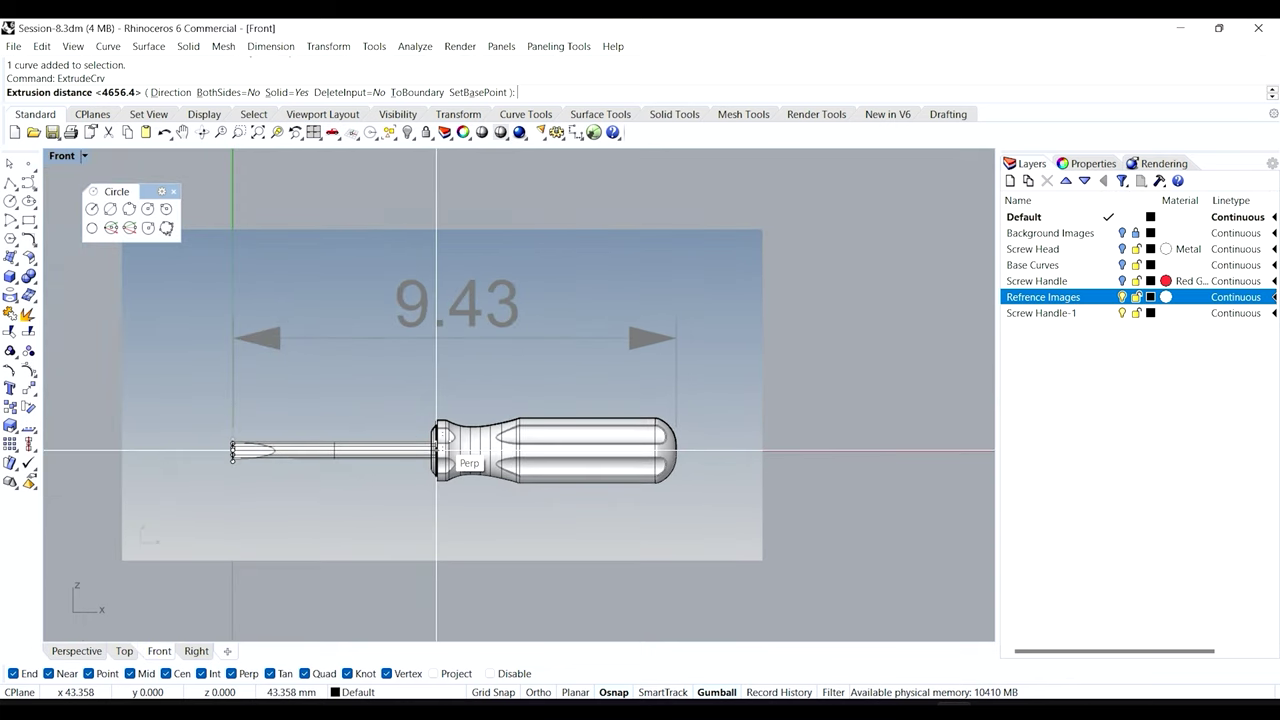
pyautogui.scroll(4, 470, 482)
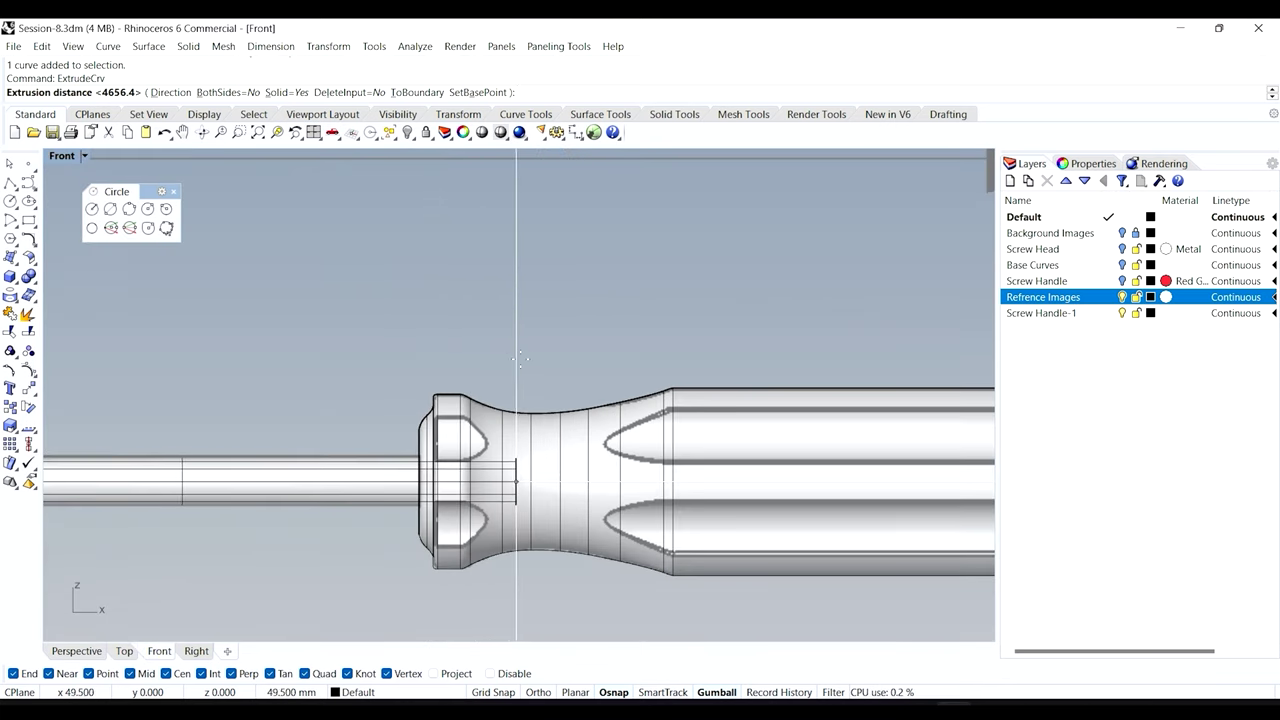
pyautogui.scroll(-3, 549, 359)
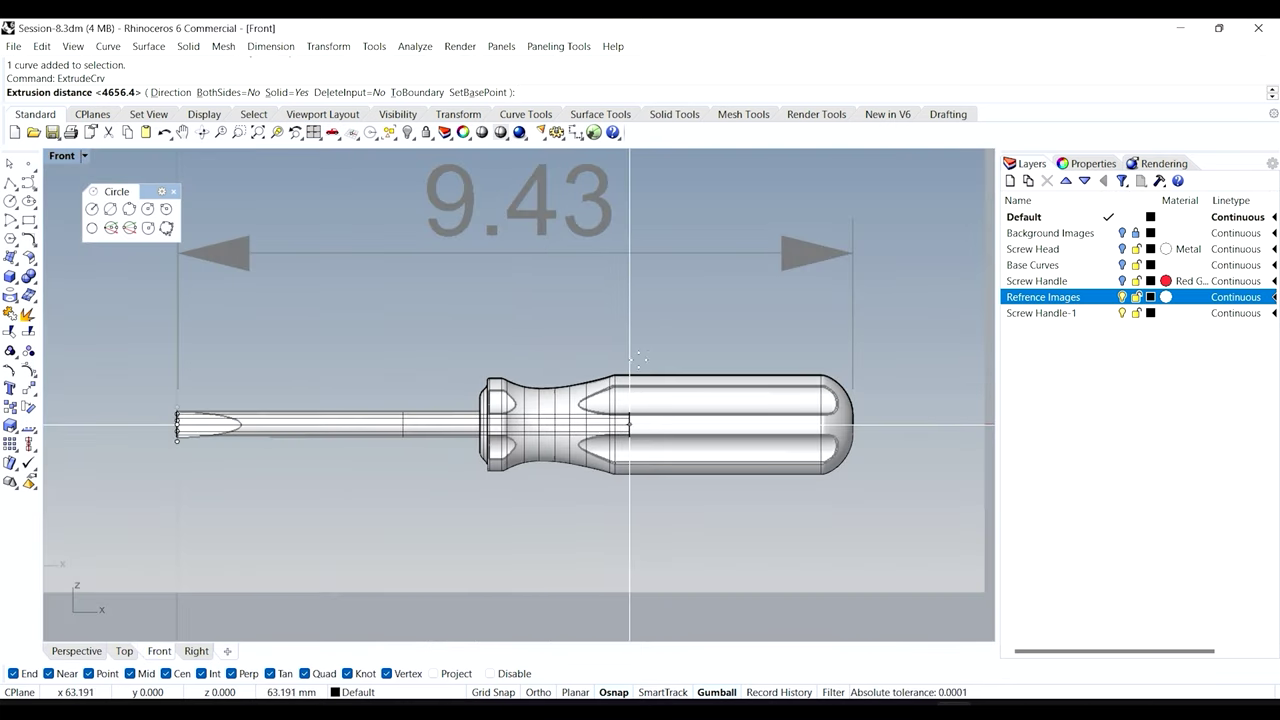
pyautogui.scroll(2, 544, 358)
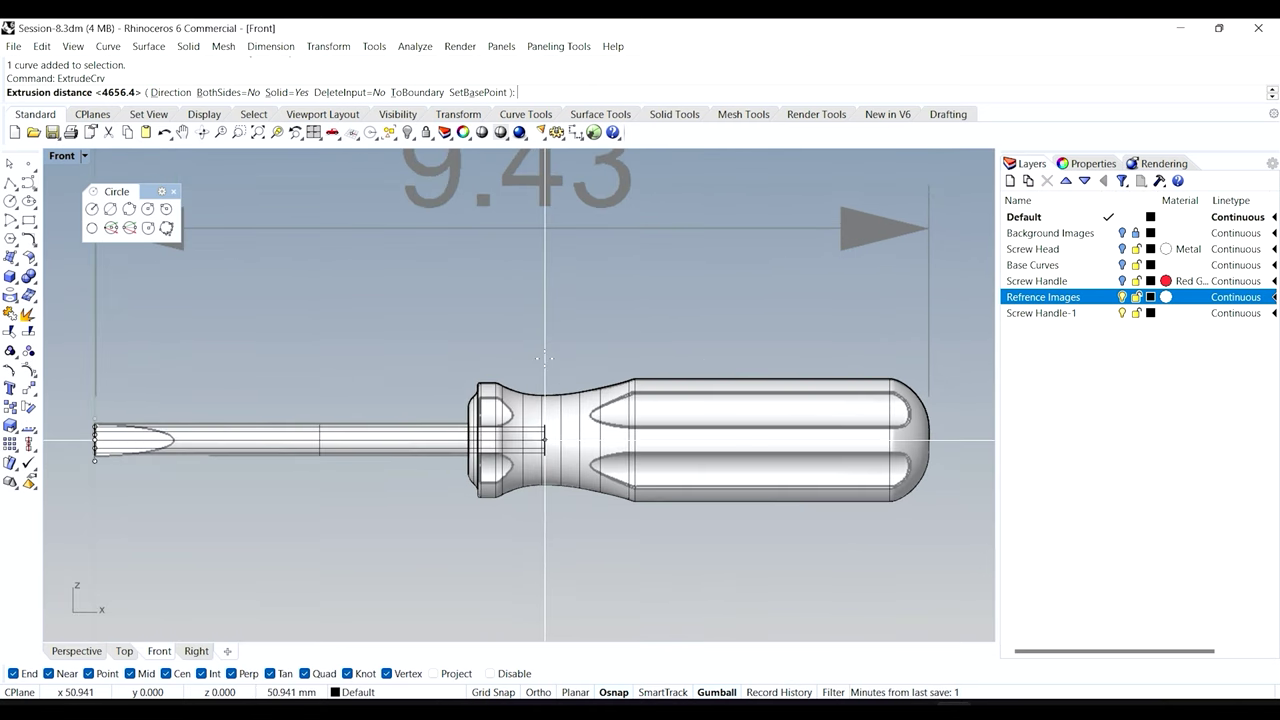
pyautogui.click(544, 358)
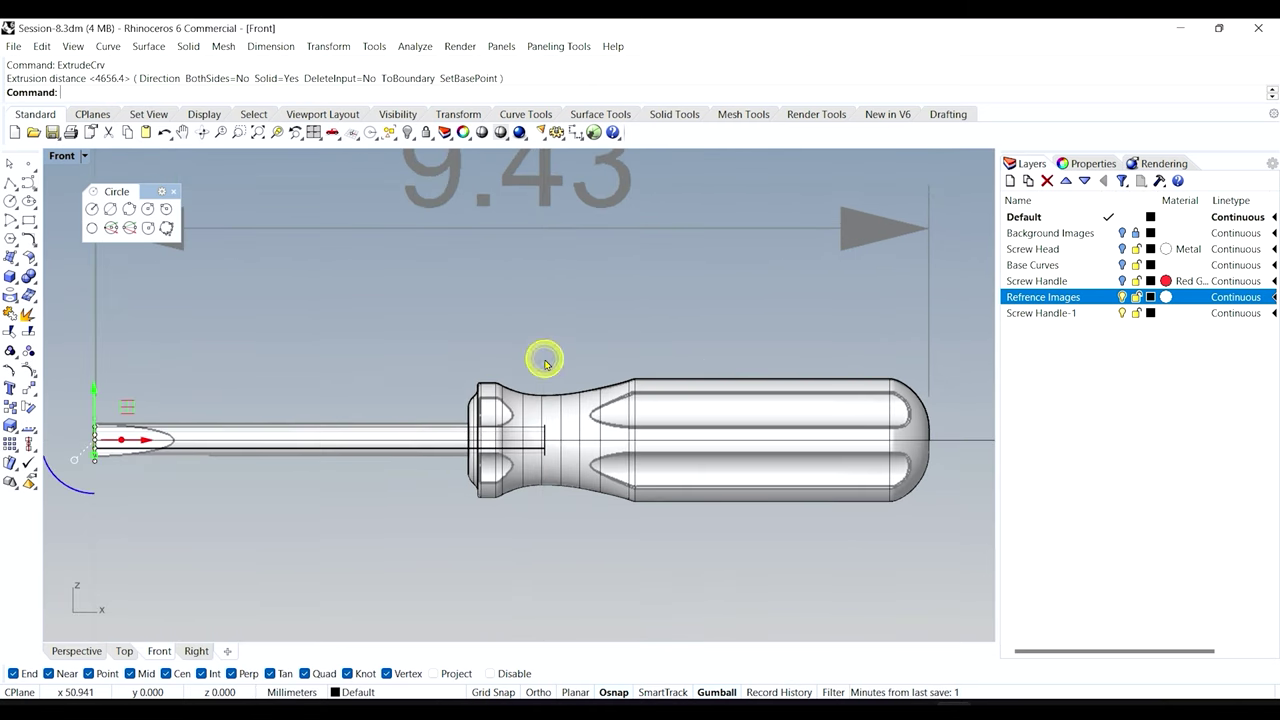
pyautogui.click(88, 654)
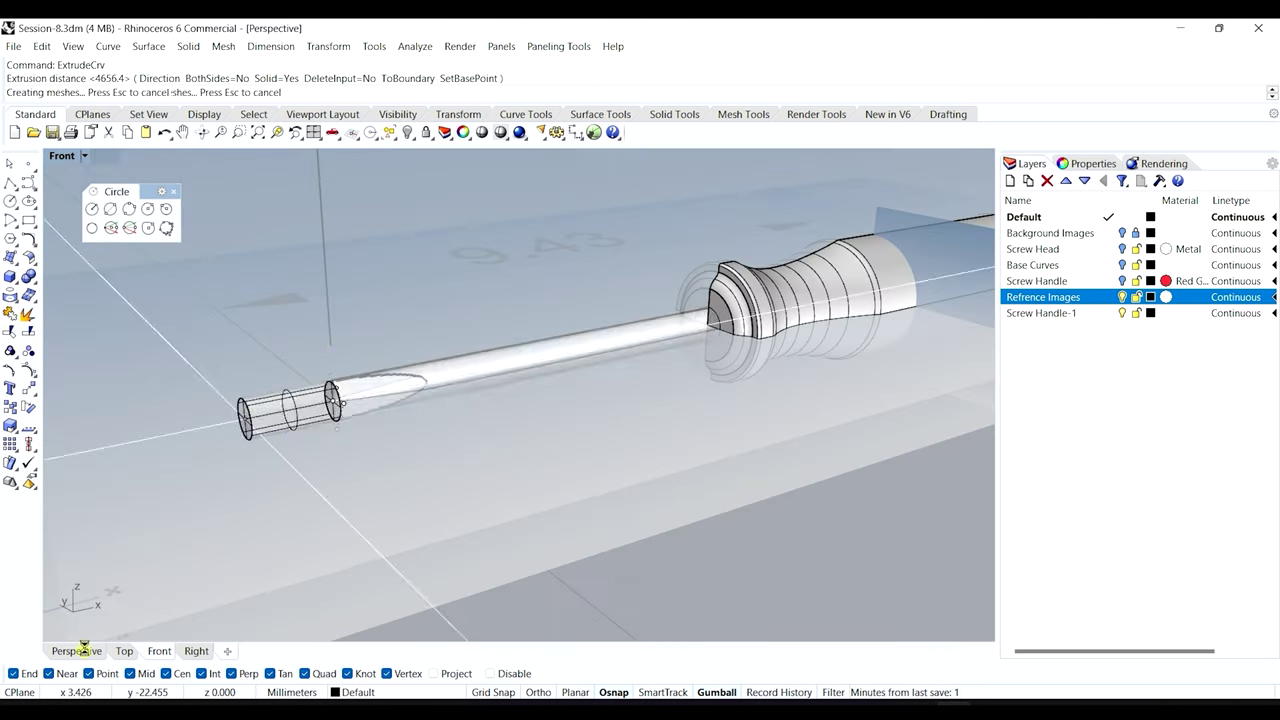
pyautogui.click(703, 570)
pyautogui.moveTo(471, 466); pyautogui.dragTo(398, 519, button='right')
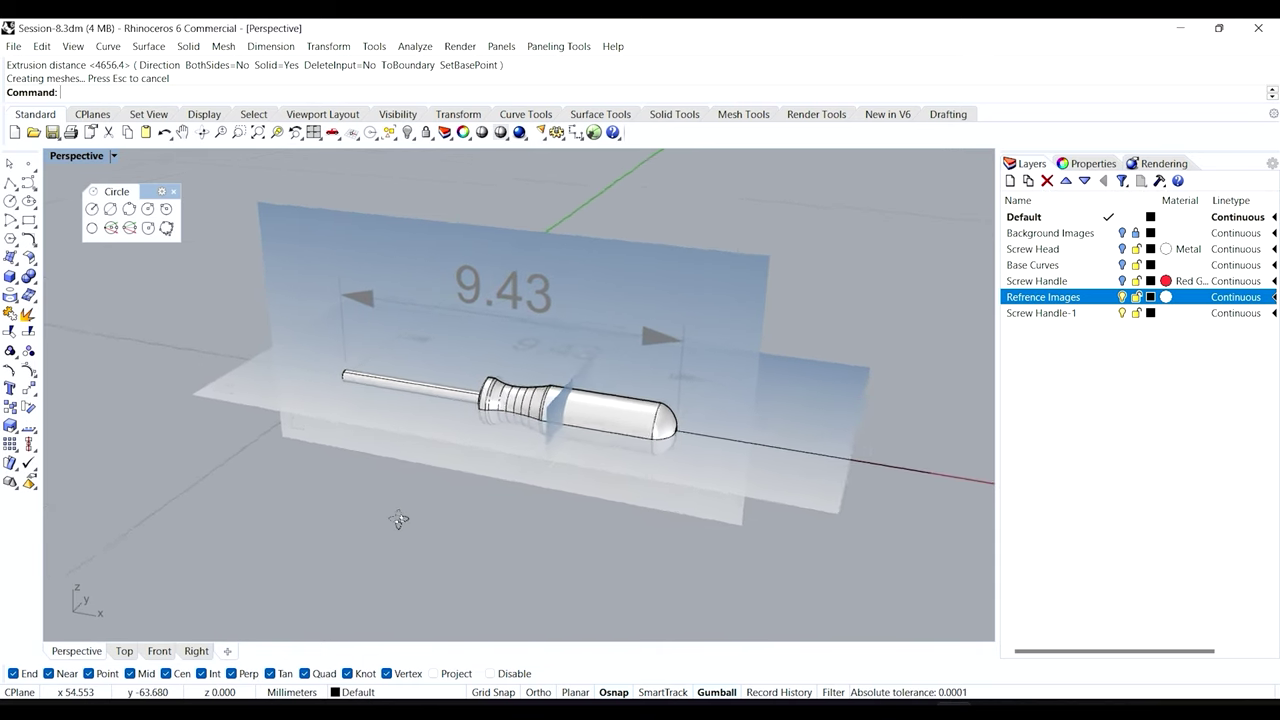
# - Draw a centre-radius circle in the Right view roughly matching the uppermost groove on the handle's outline
pyautogui.scroll(4, 609, 409)
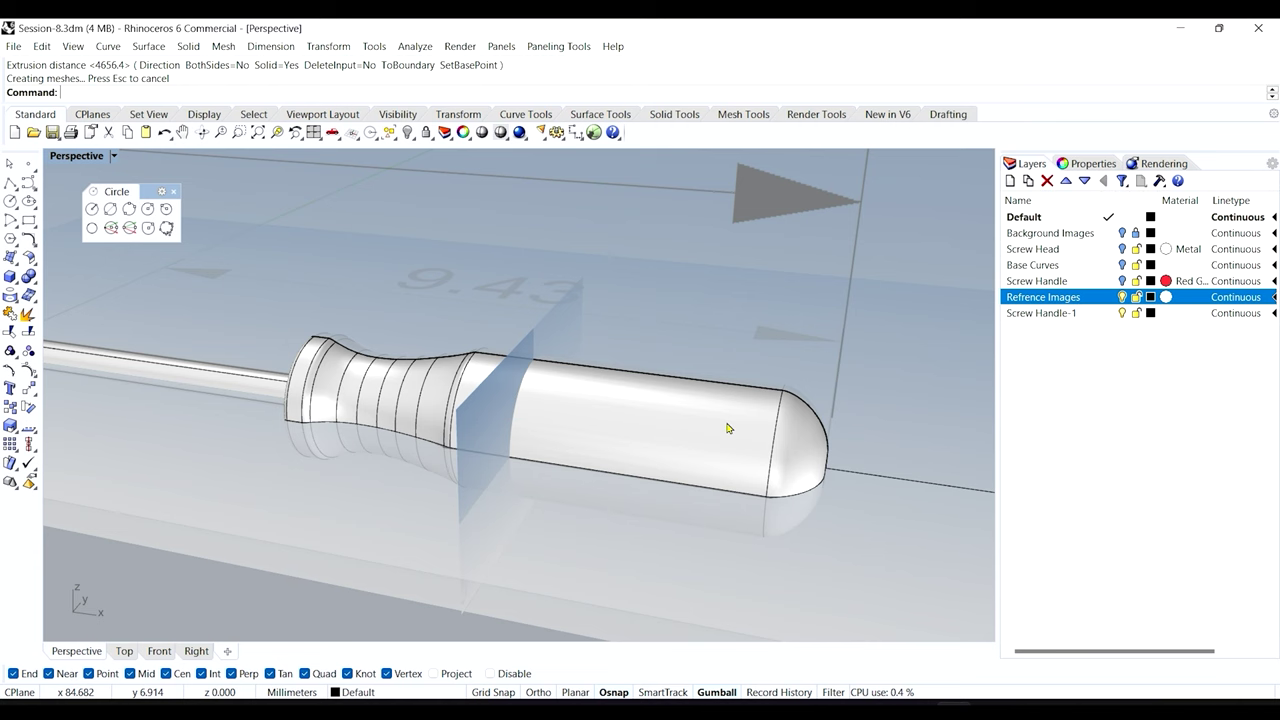
pyautogui.click(193, 651)
pyautogui.scroll(-5, 410, 430)
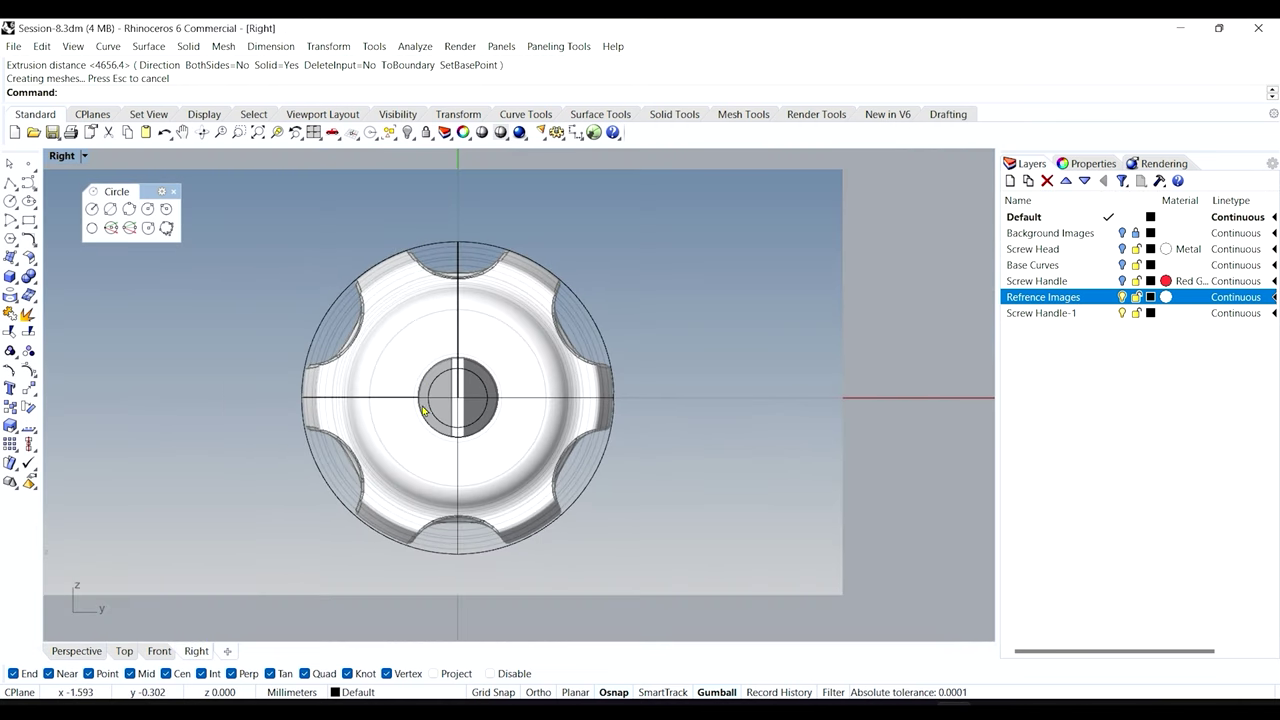
pyautogui.scroll(5, 405, 252)
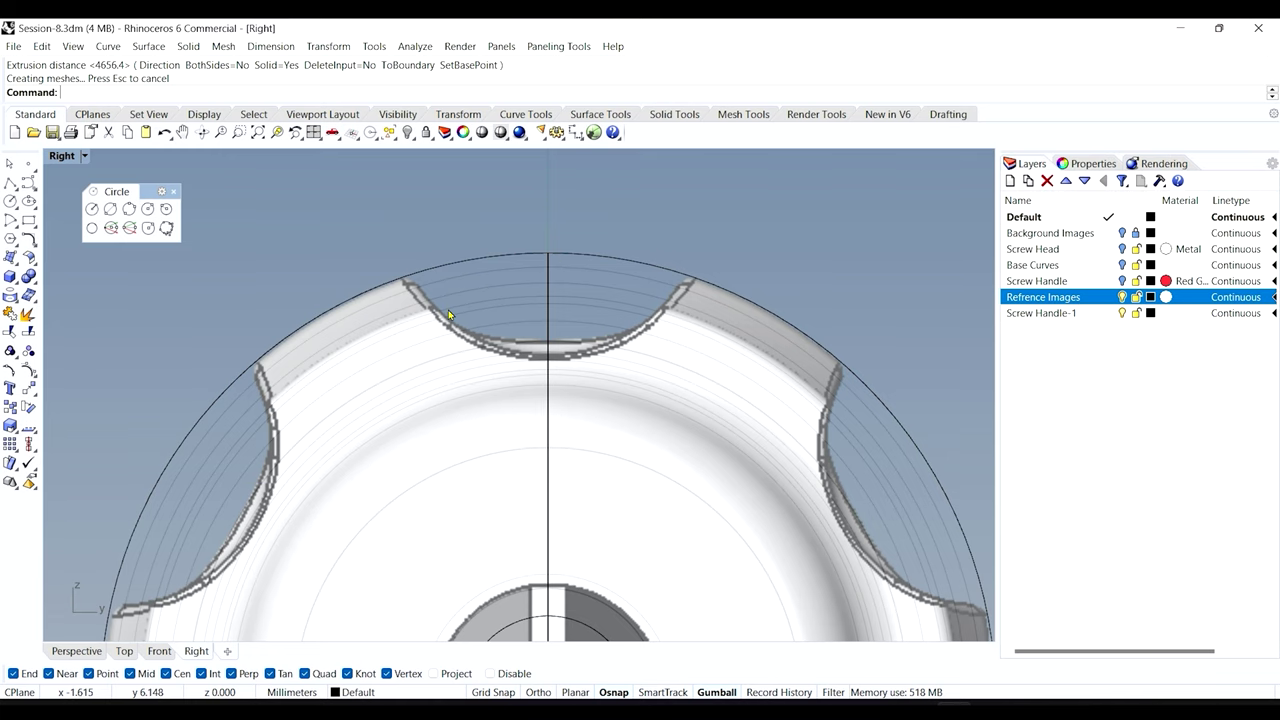
pyautogui.scroll(-3, 449, 331)
pyautogui.scroll(1, 386, 270)
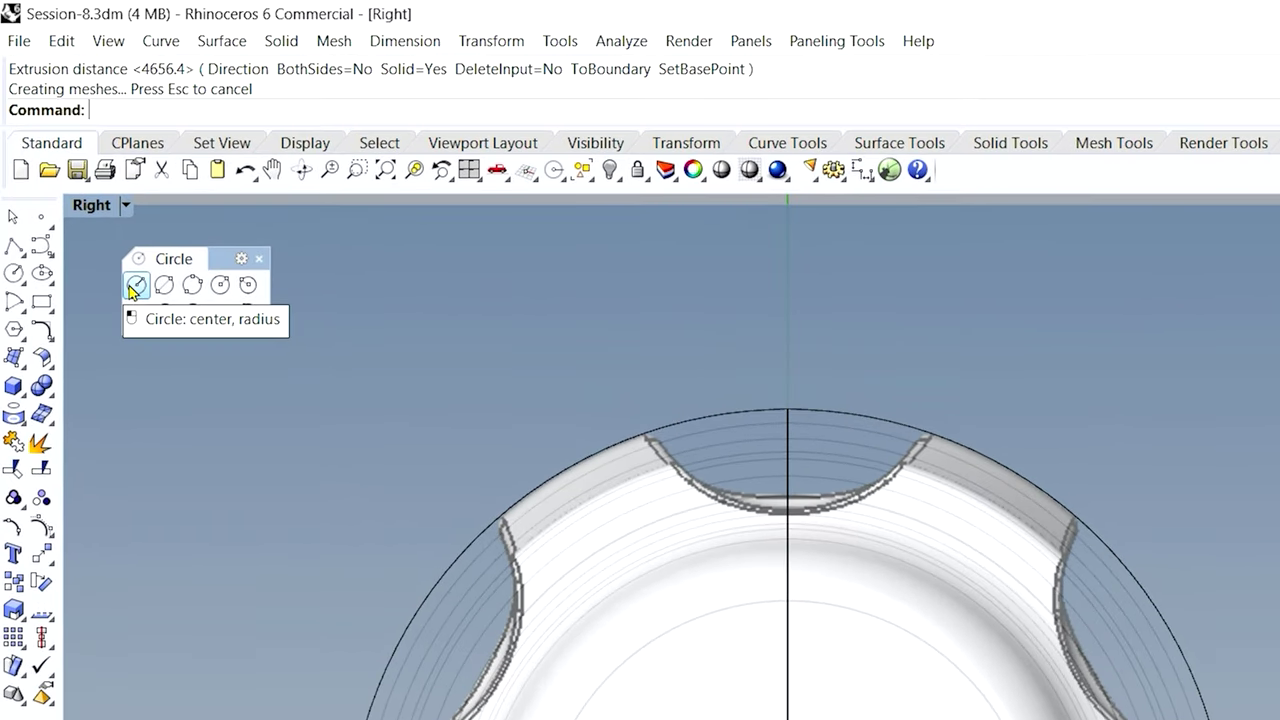
pyautogui.click(132, 288)
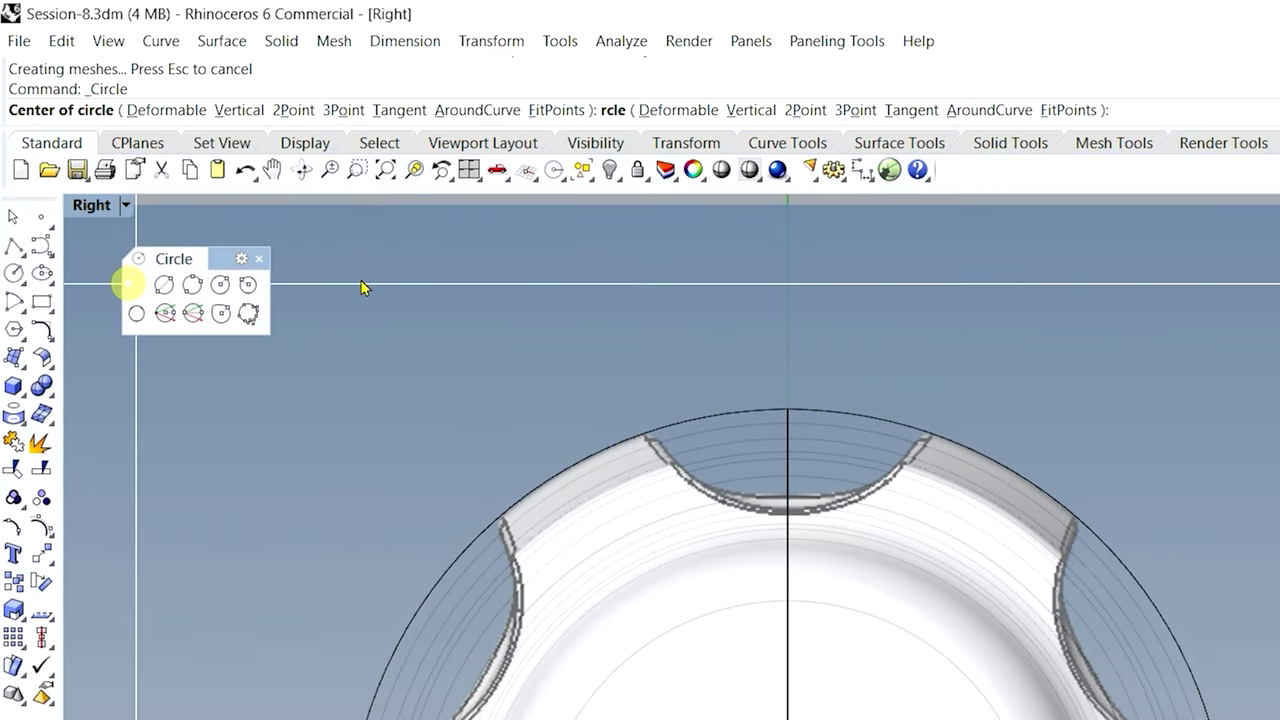
pyautogui.scroll(3, 791, 400)
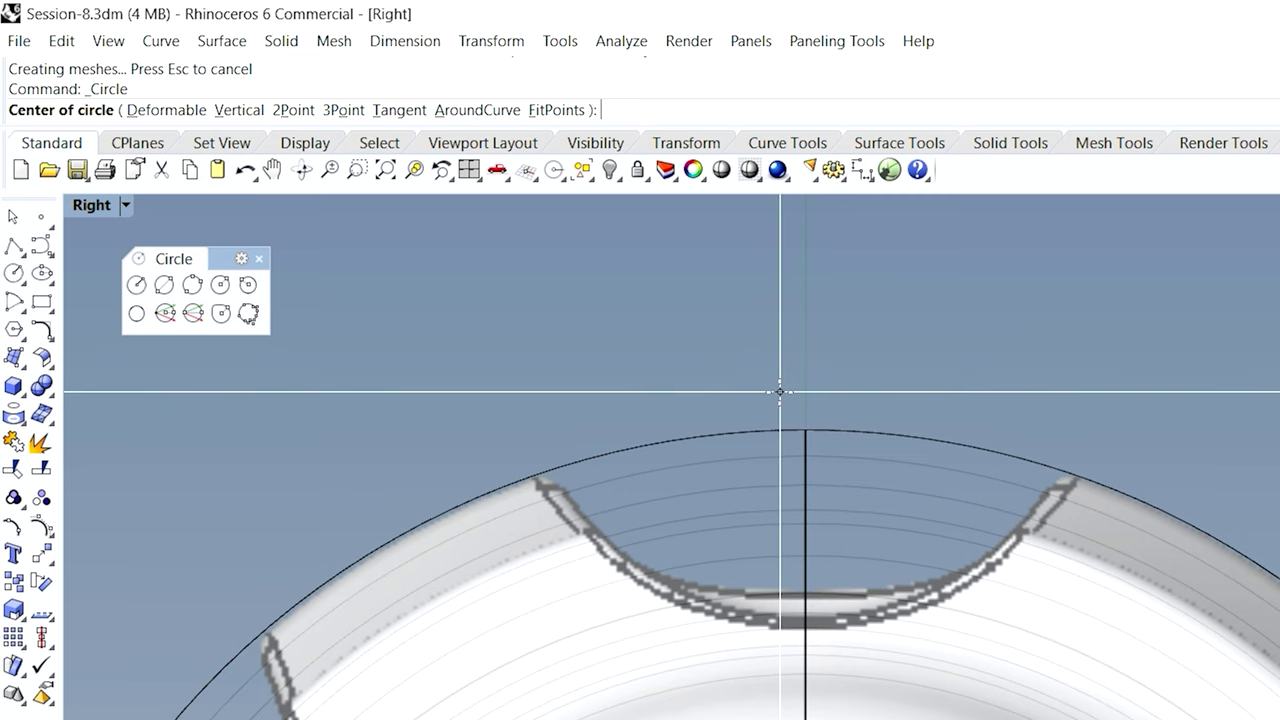
pyautogui.click(783, 391)
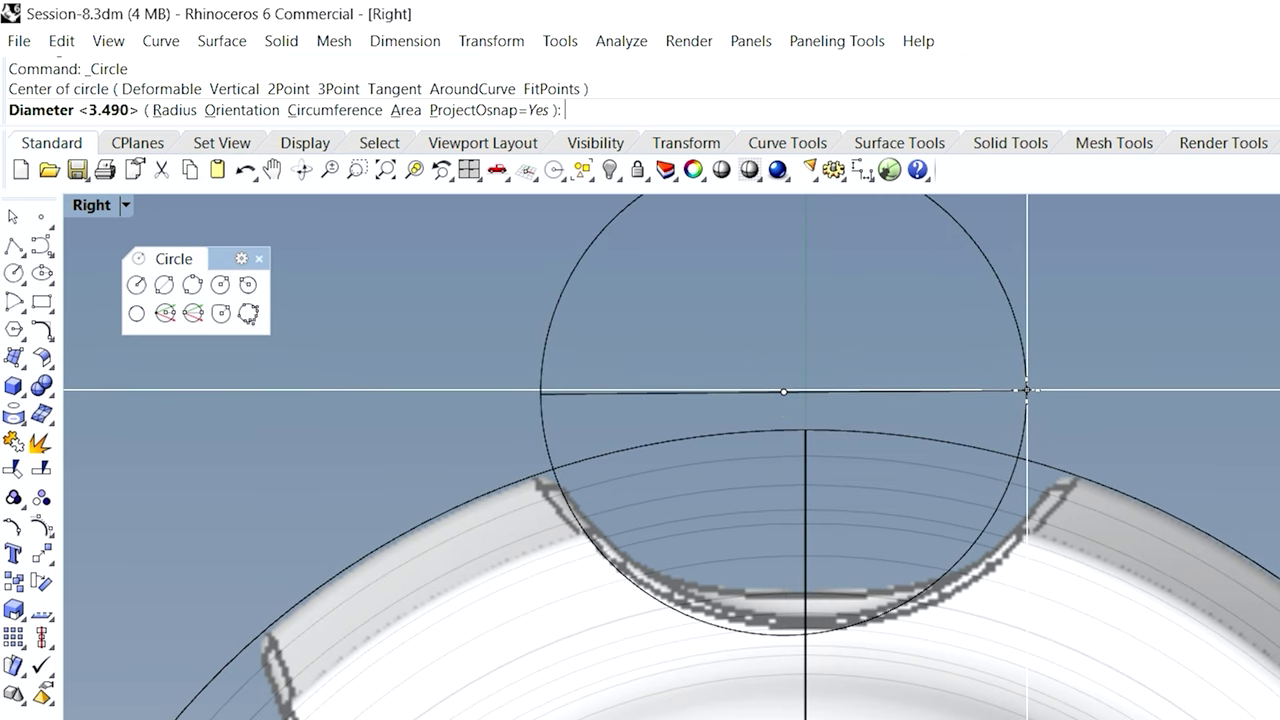
pyautogui.click(1026, 390)
# - Move and uniformly scale the new circle until it is centred on the vertical axis and its lower arc matches the handle groove
pyautogui.click(1020, 372)
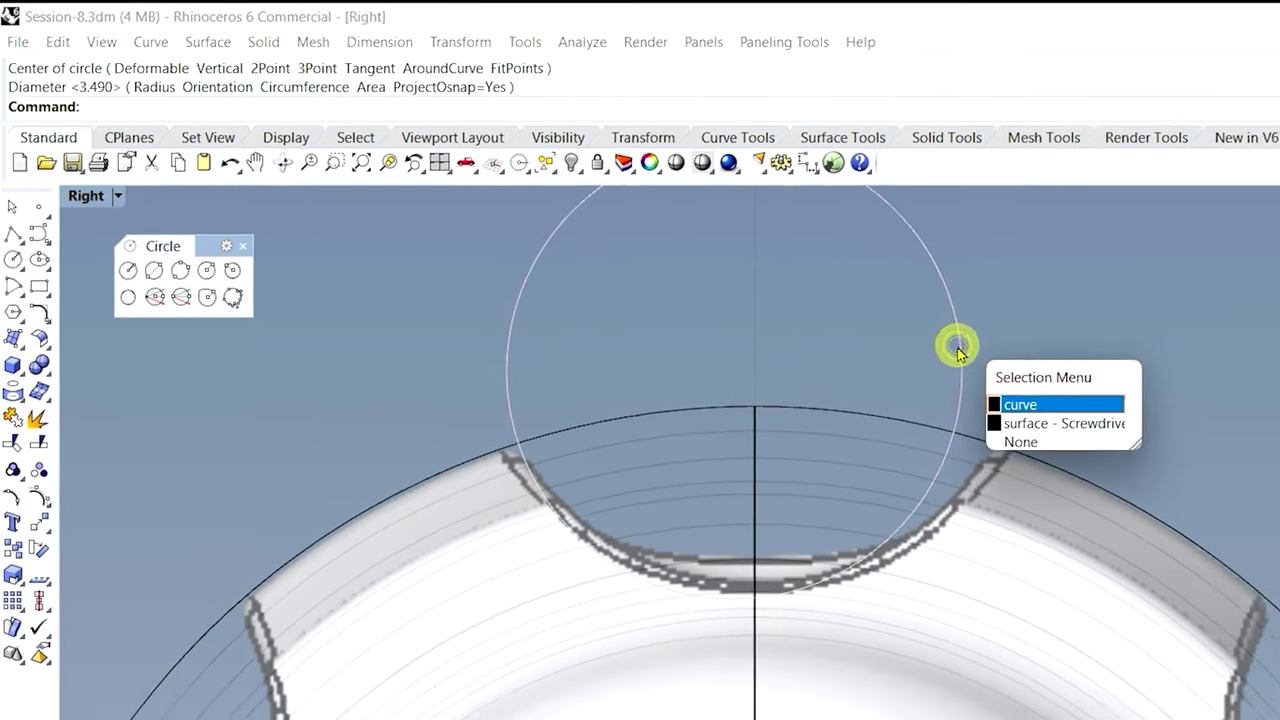
pyautogui.click(1020, 404)
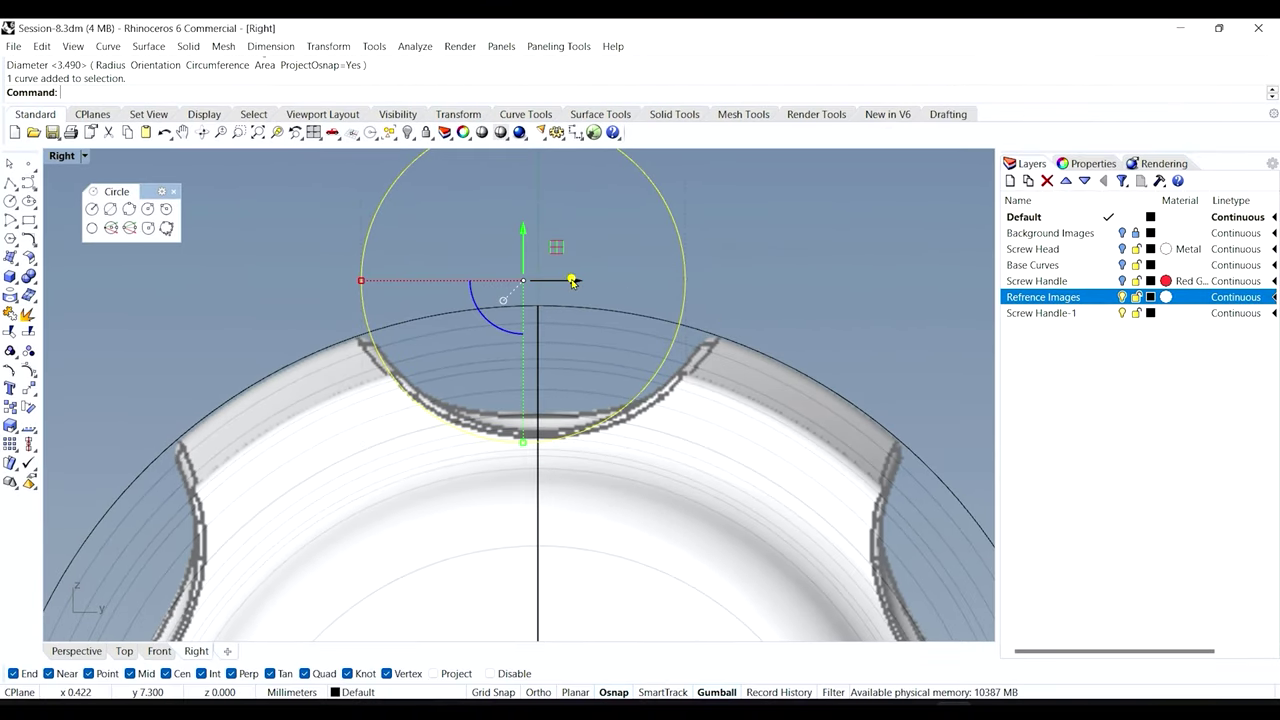
pyautogui.moveTo(571, 281); pyautogui.dragTo(584, 281)
pyautogui.moveTo(538, 246)
pyautogui.mouseDown()
pyautogui.moveTo(535, 218)
pyautogui.moveTo(536, 232)
pyautogui.mouseUp()
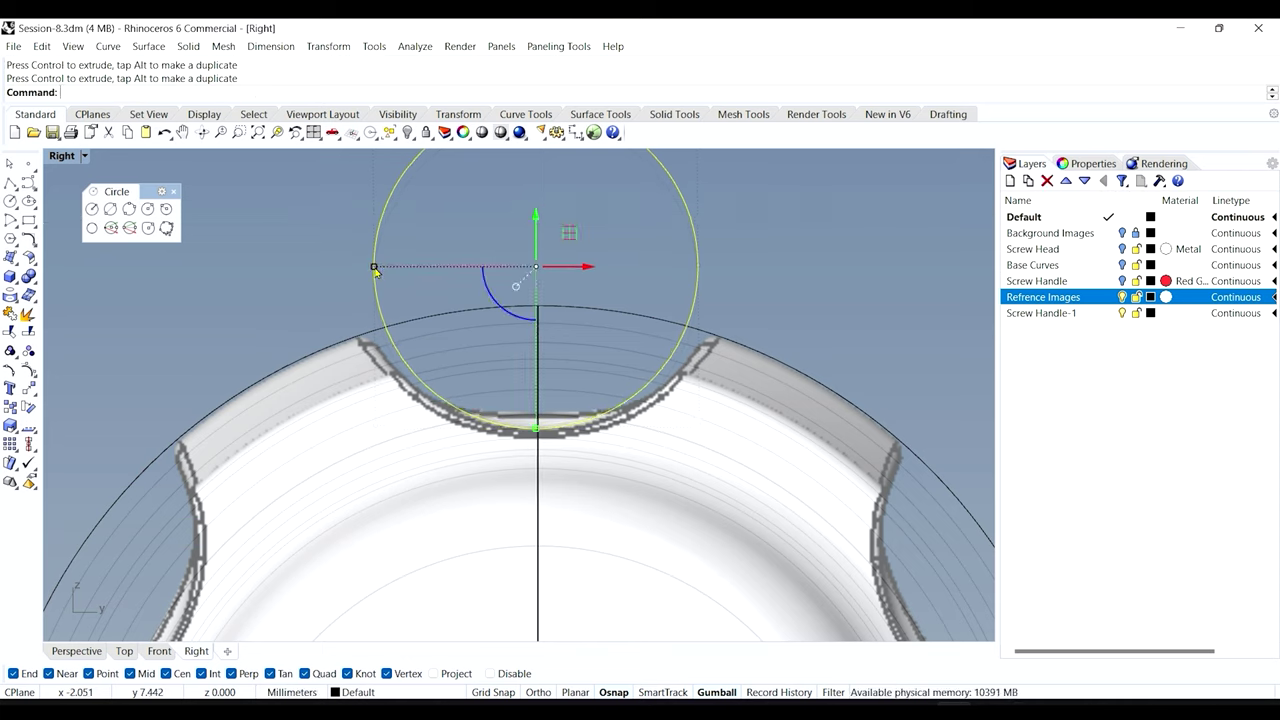
pyautogui.moveTo(373, 267); pyautogui.dragTo(358, 268)
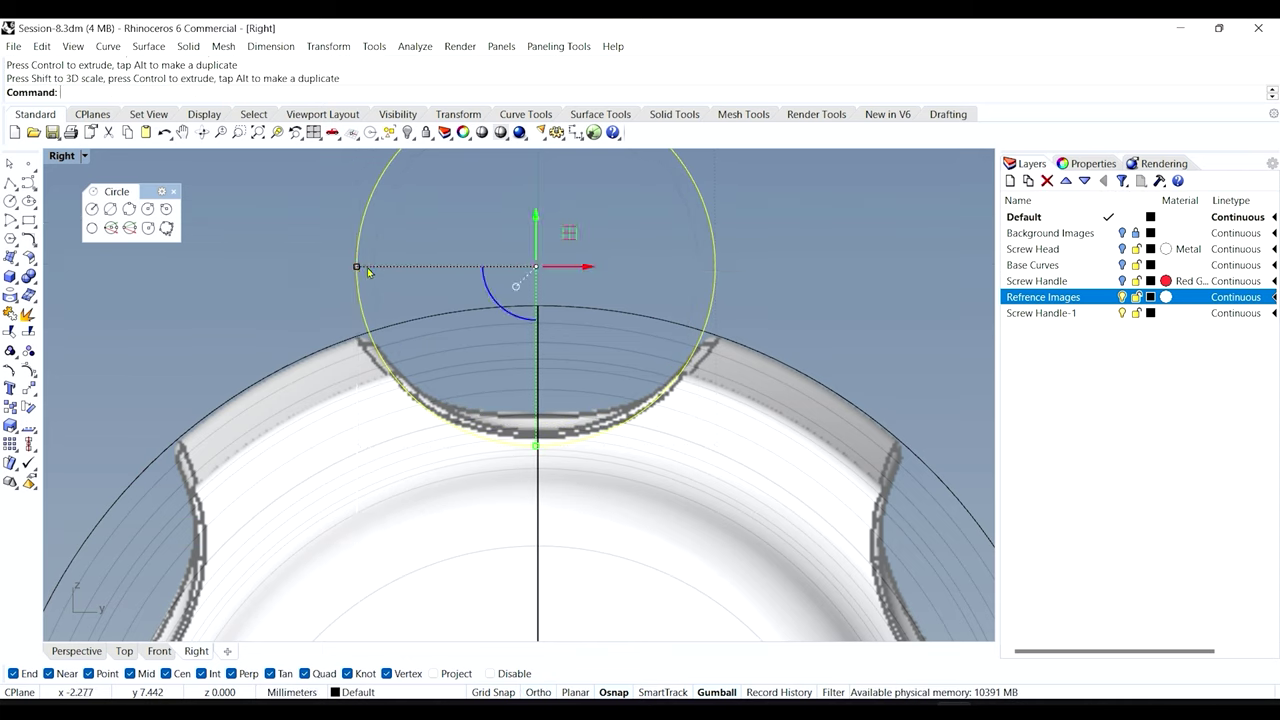
pyautogui.moveTo(535, 236)
pyautogui.mouseDown()
pyautogui.moveTo(535, 206)
pyautogui.moveTo(535, 218)
pyautogui.mouseUp()
pyautogui.moveTo(349, 249); pyautogui.dragTo(345, 251)
pyautogui.moveTo(535, 218); pyautogui.dragTo(535, 212)
pyautogui.moveTo(347, 242); pyautogui.dragTo(340, 242)
pyautogui.moveTo(536, 213); pyautogui.dragTo(538, 203)
pyautogui.scroll(-4, 480, 329)
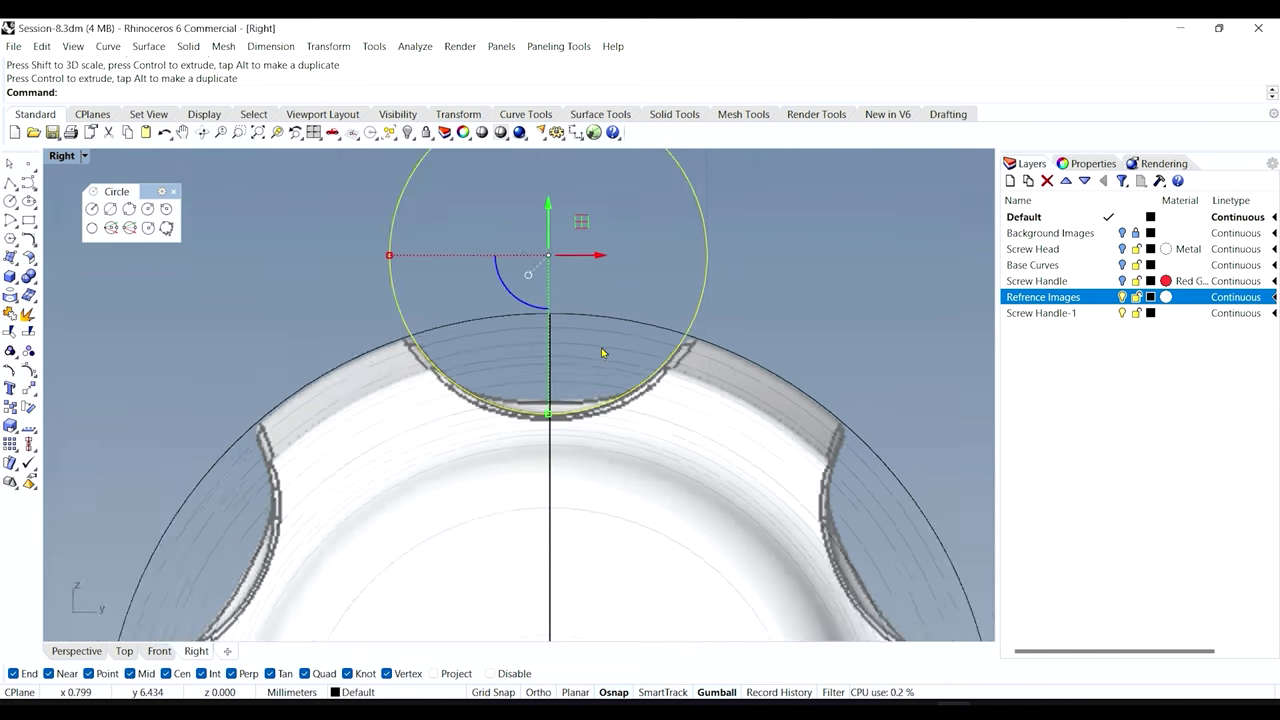
pyautogui.scroll(-2, 608, 340)
pyautogui.press('Escape')
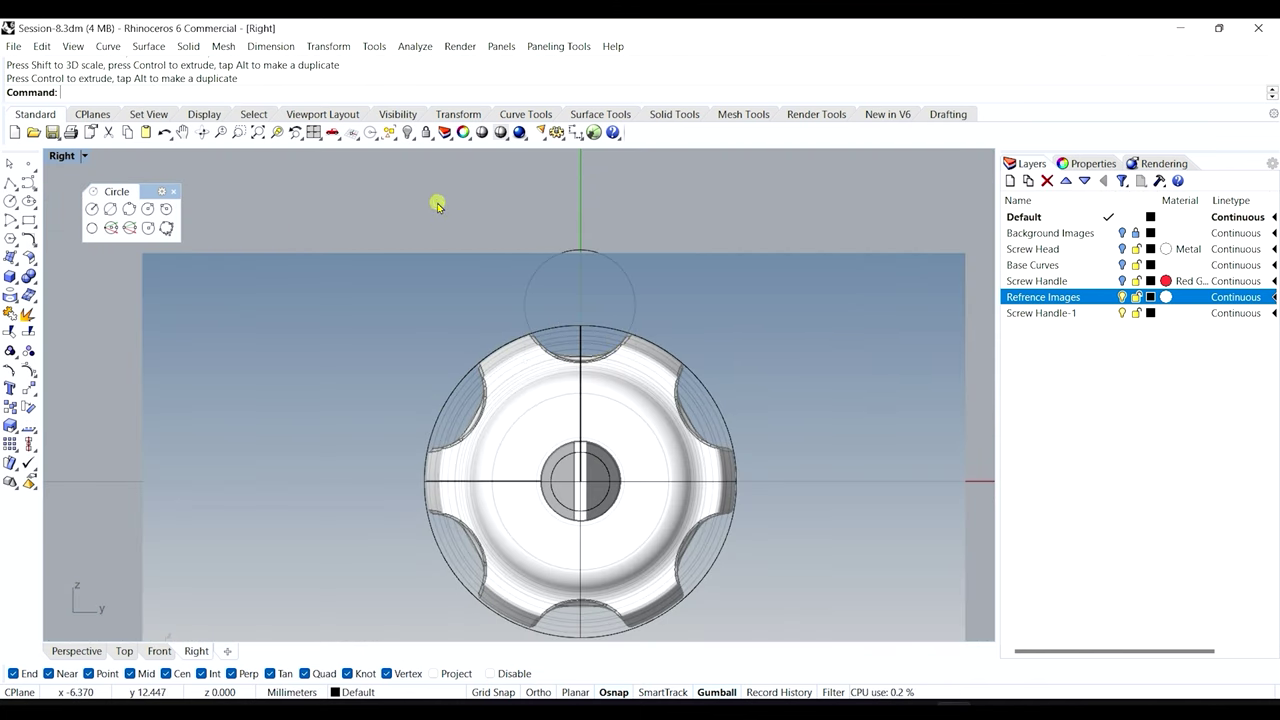
# - Select the circle matching the uppermost handle groove and float the array tools over the viewport
pyautogui.scroll(1, 588, 246)
pyautogui.scroll(2, 588, 246)
pyautogui.click(574, 256)
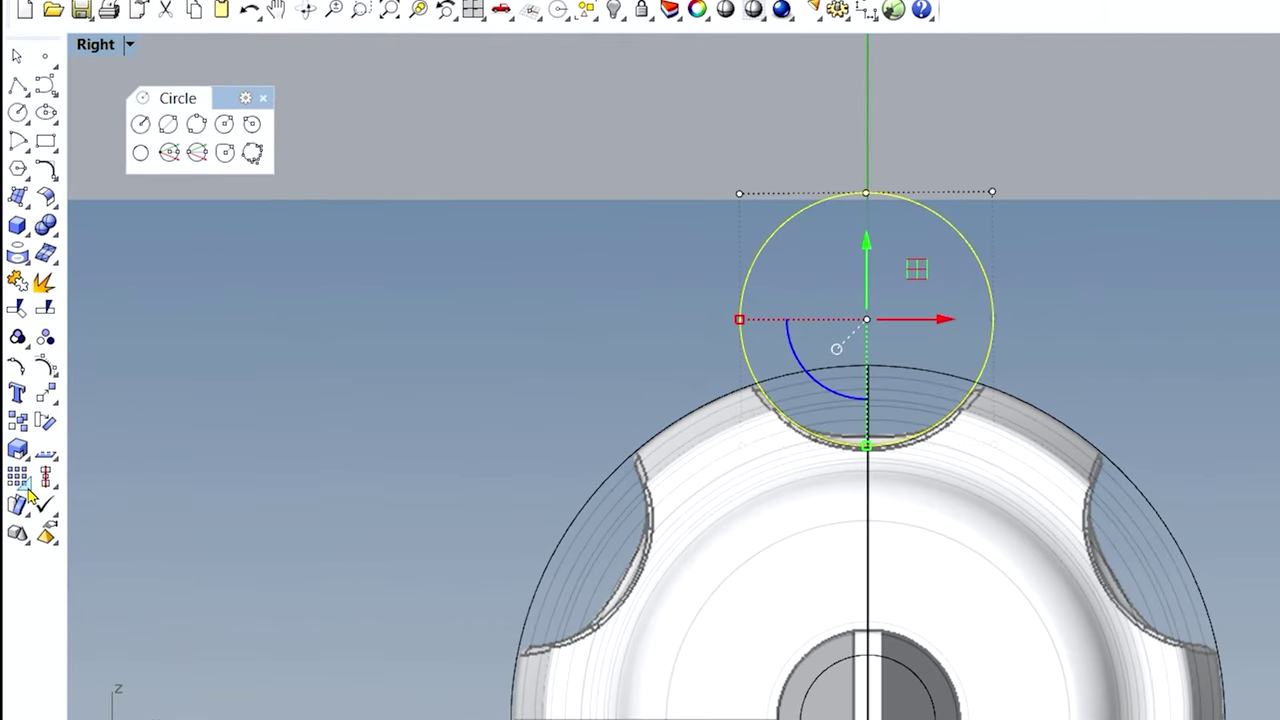
pyautogui.click(20, 478)
pyautogui.moveTo(66, 480); pyautogui.dragTo(385, 83)
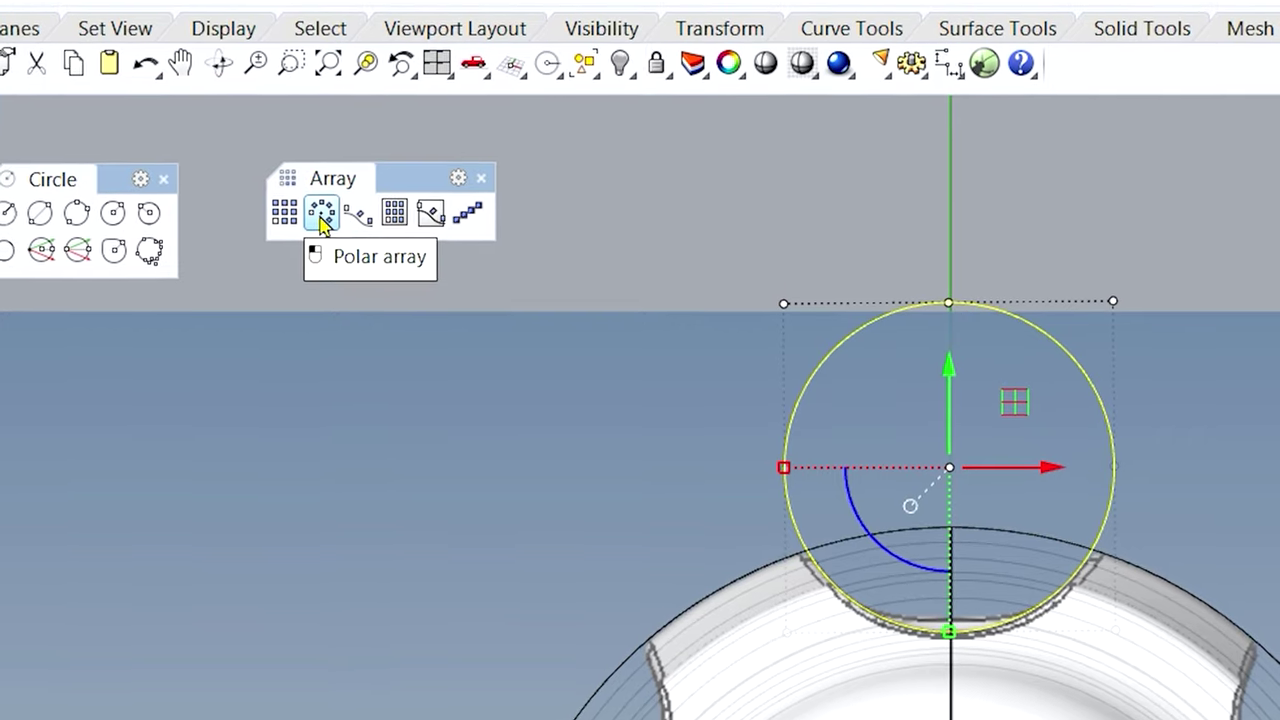
pyautogui.scroll(-3, 743, 338)
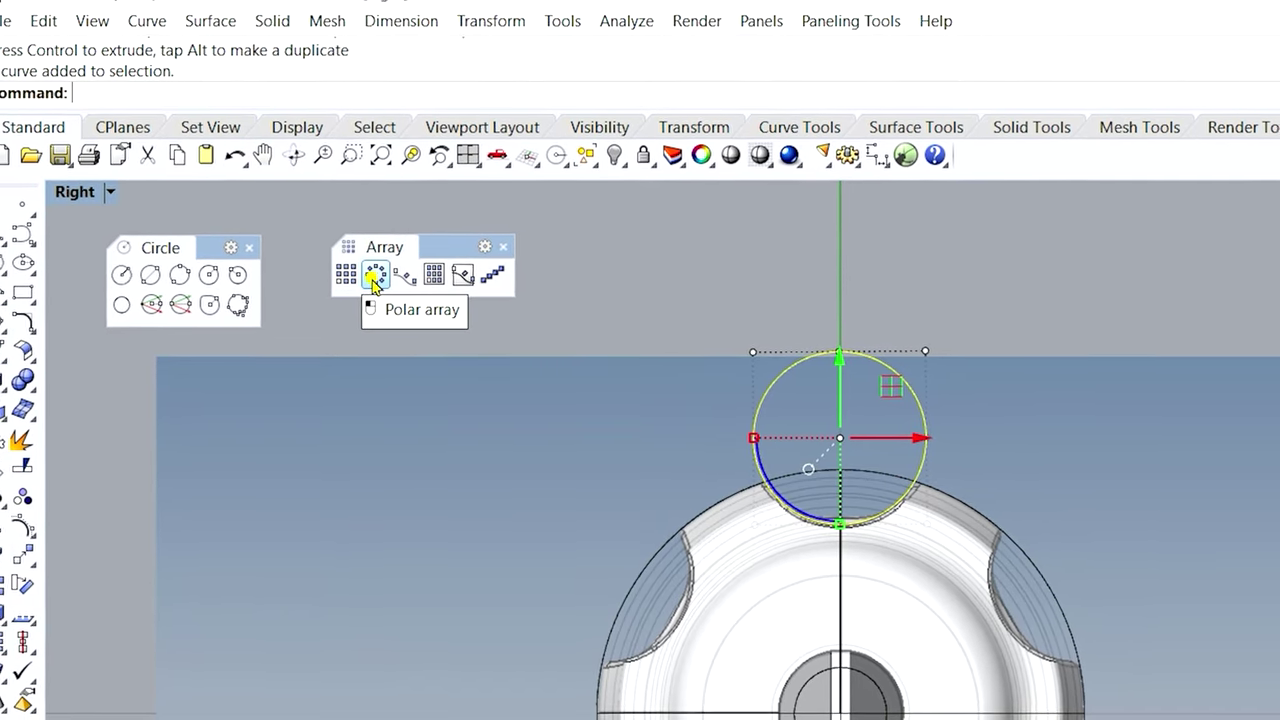
pyautogui.click(366, 267)
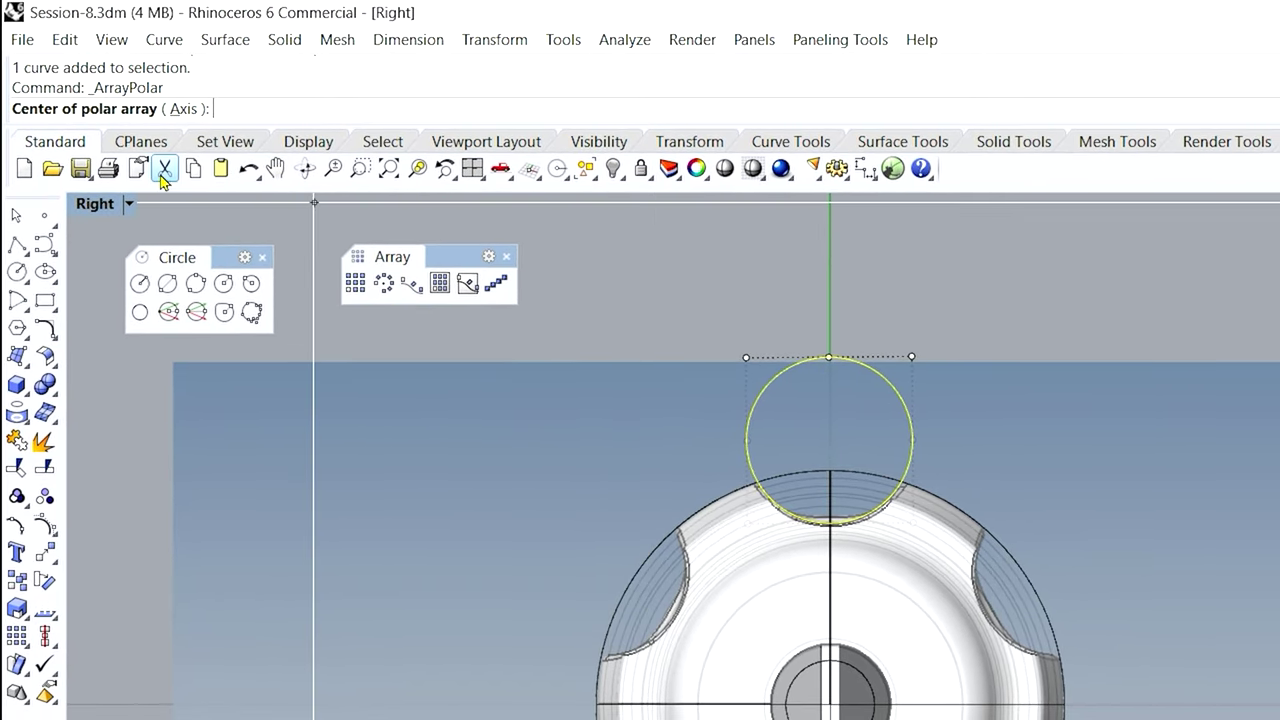
pyautogui.scroll(2, 800, 400)
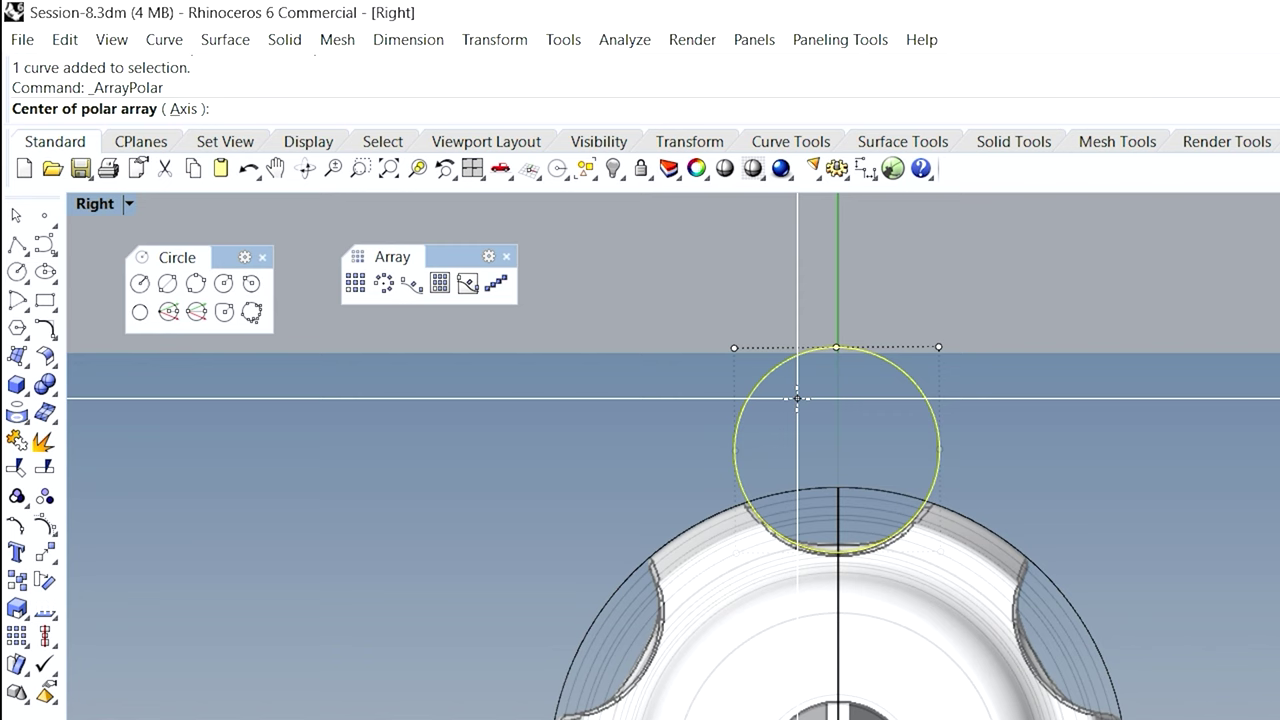
pyautogui.scroll(2, 797, 398)
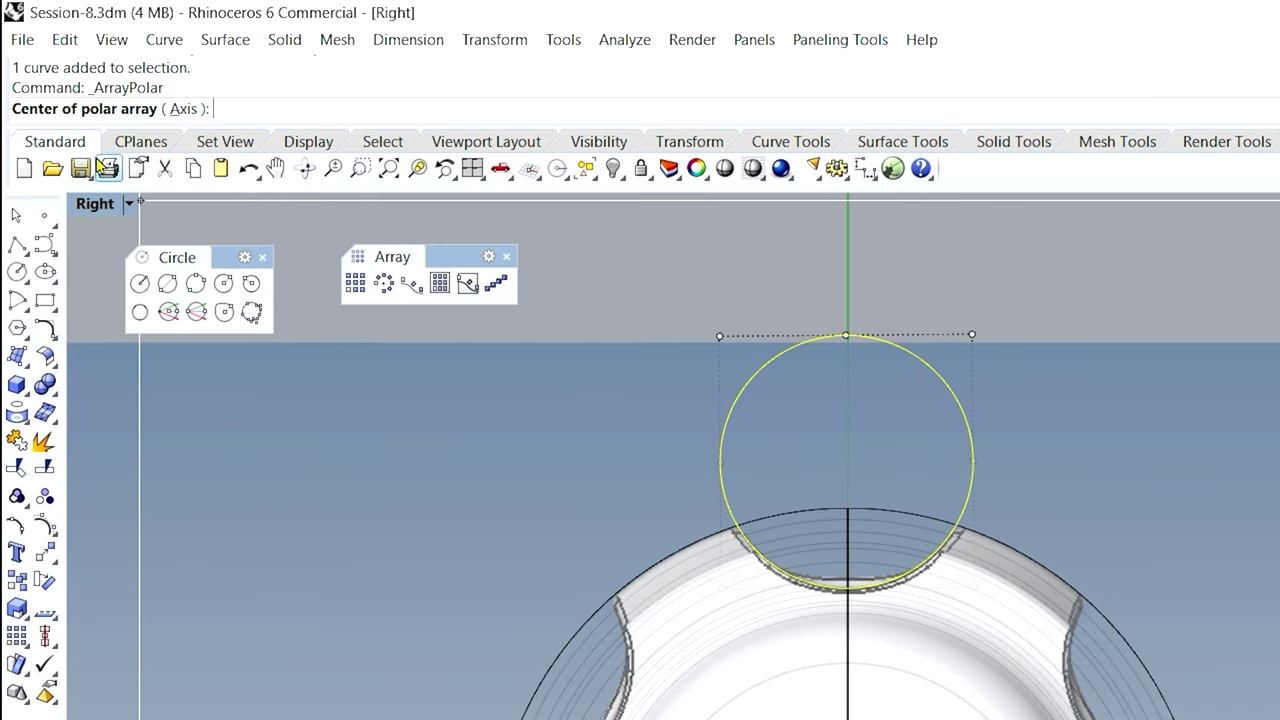
pyautogui.click(686, 295)
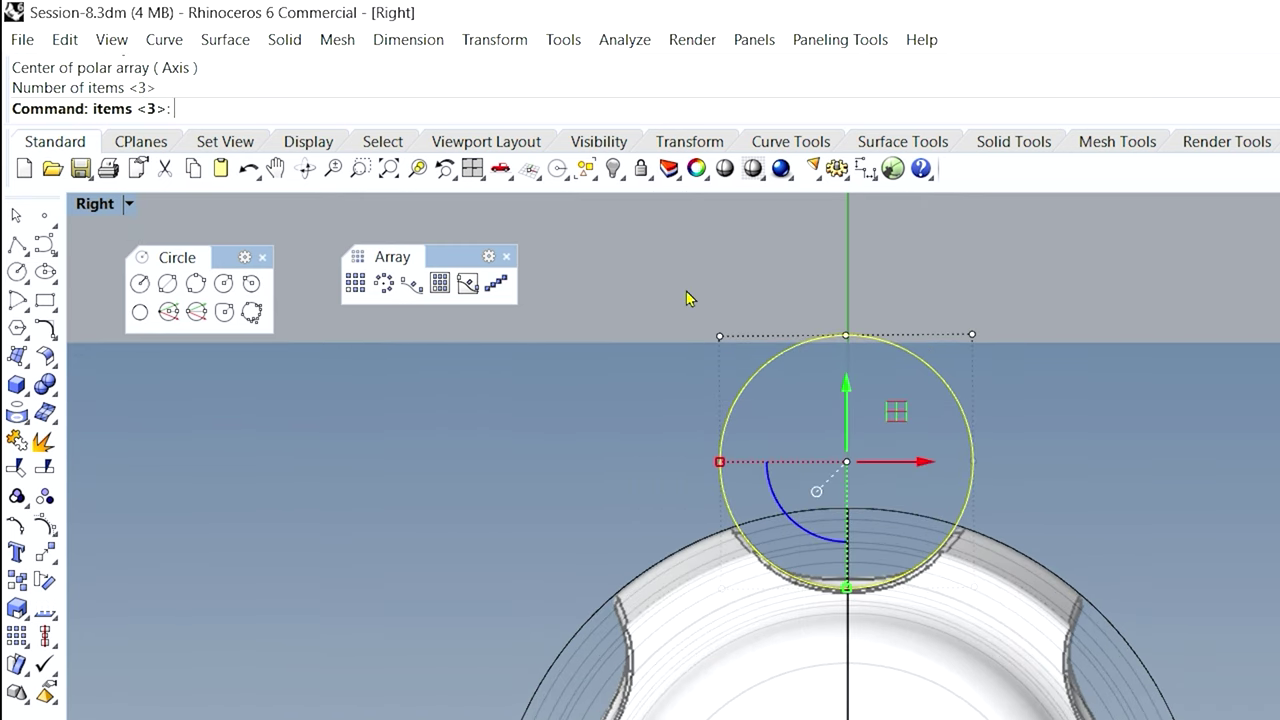
pyautogui.press('Escape')
pyautogui.click(674, 288)
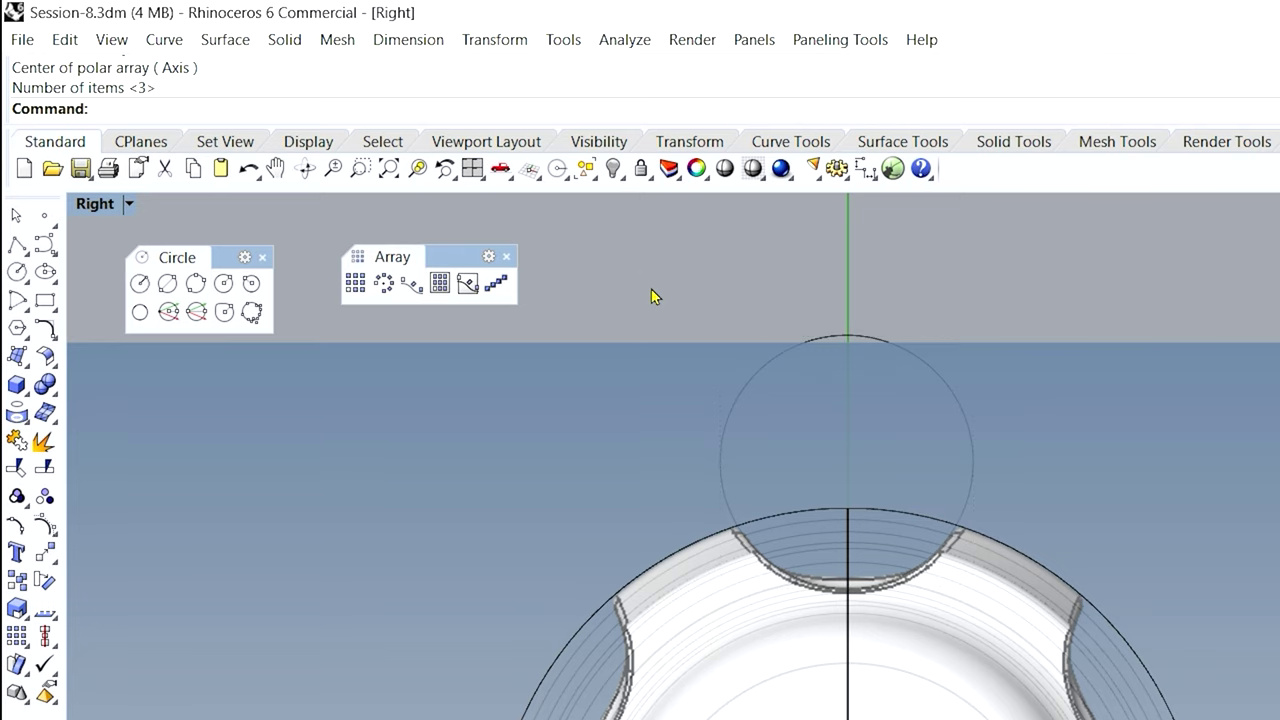
# - Polar-array the groove circle around the centre of the shaft with 6 items over a 360-degree fill angle
pyautogui.click(372, 289)
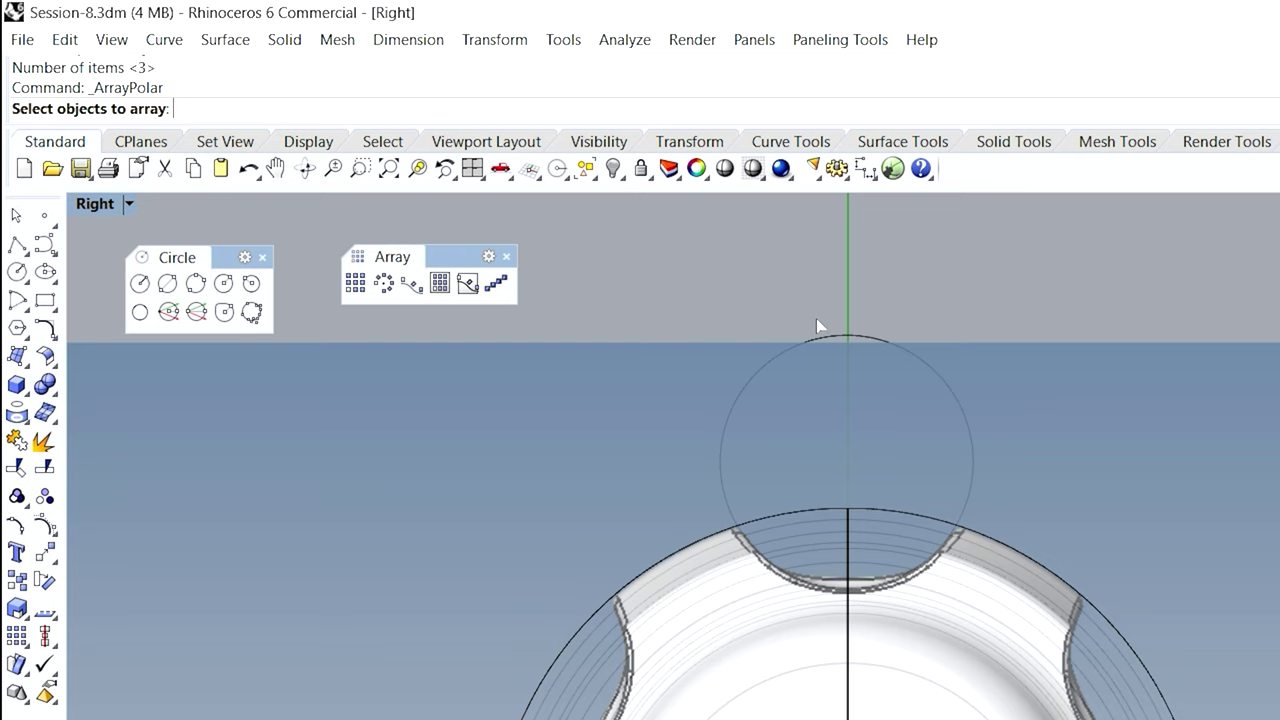
pyautogui.click(848, 336)
pyautogui.press('Return')
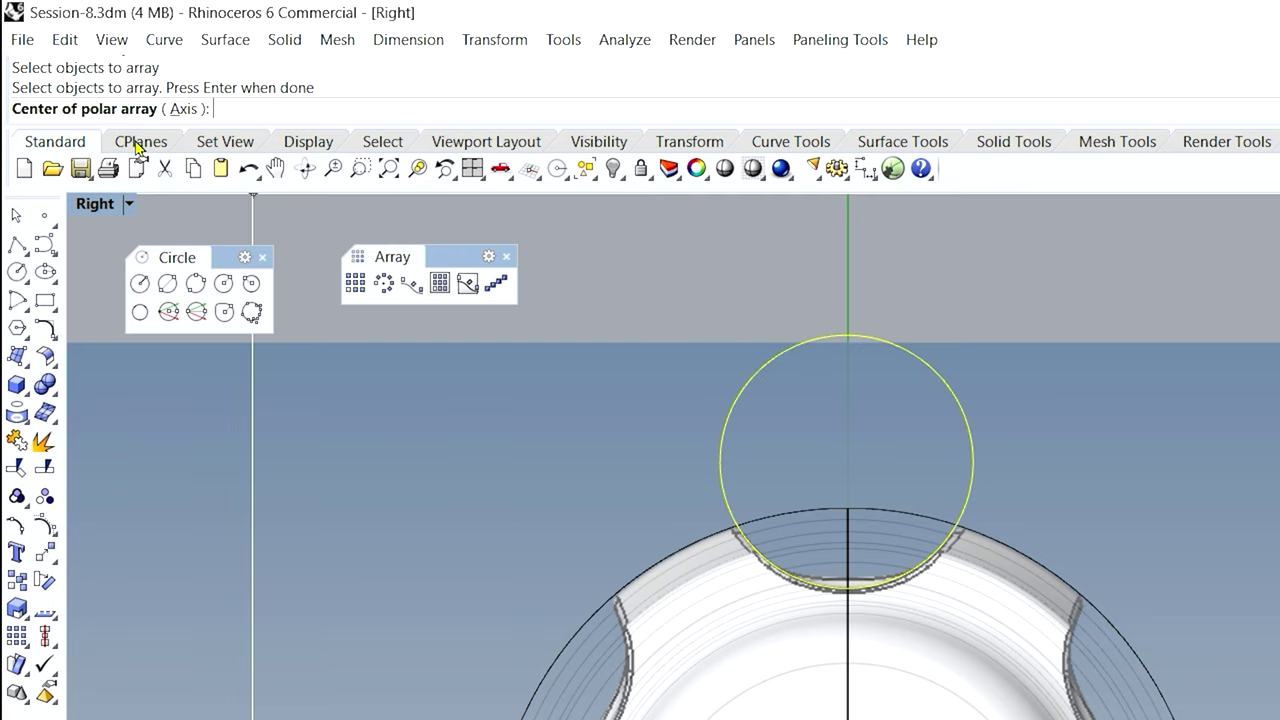
pyautogui.scroll(-3, 757, 314)
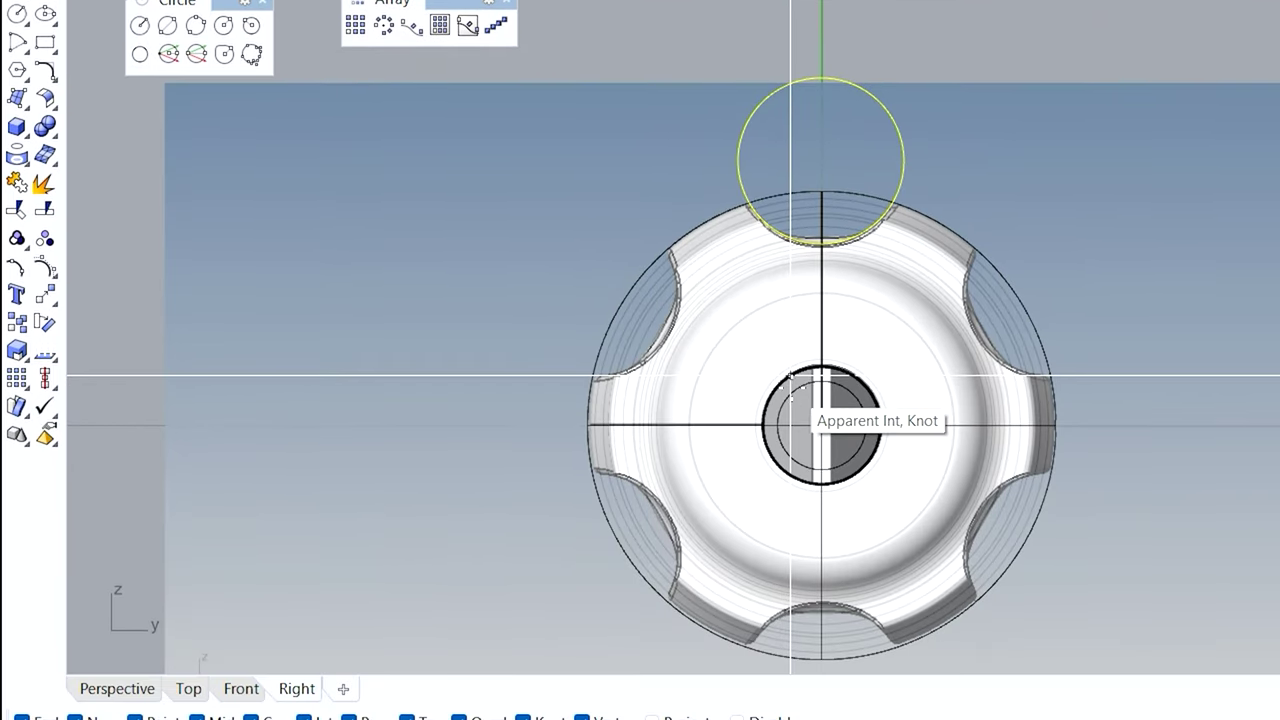
pyautogui.click(820, 425)
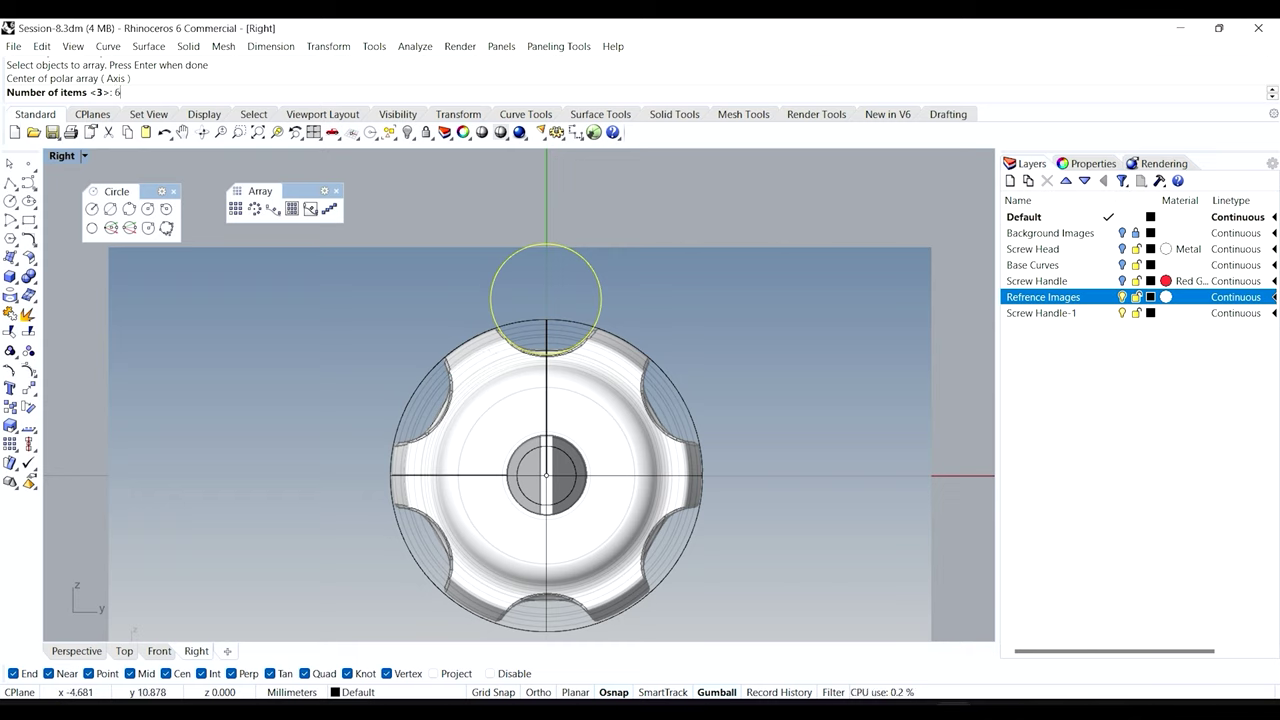
pyautogui.press('Return')
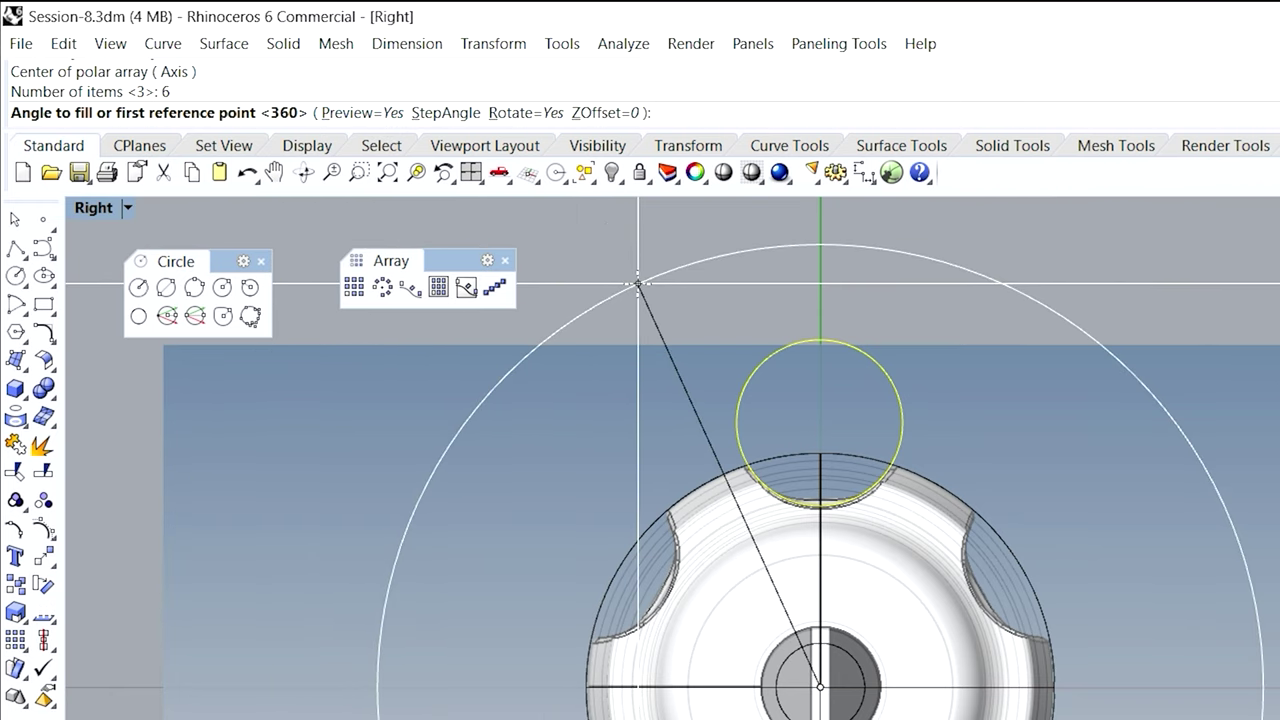
pyautogui.press('Return')
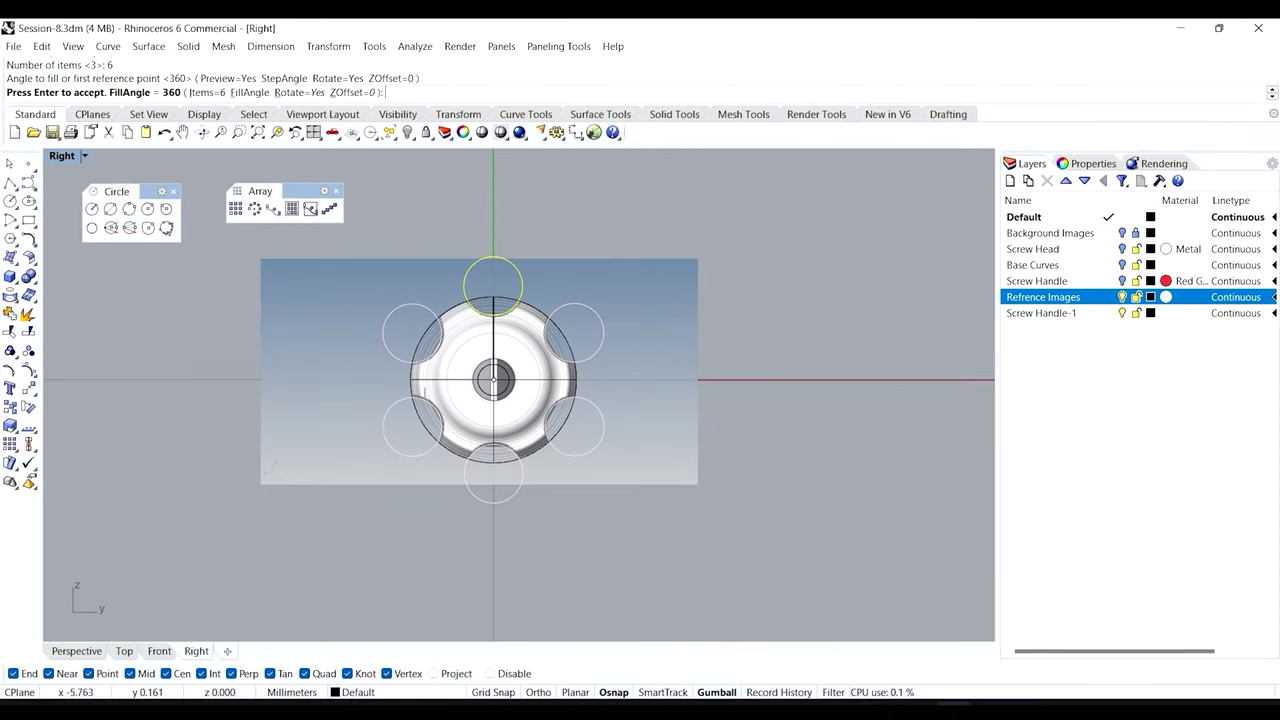
pyautogui.scroll(4, 545, 350)
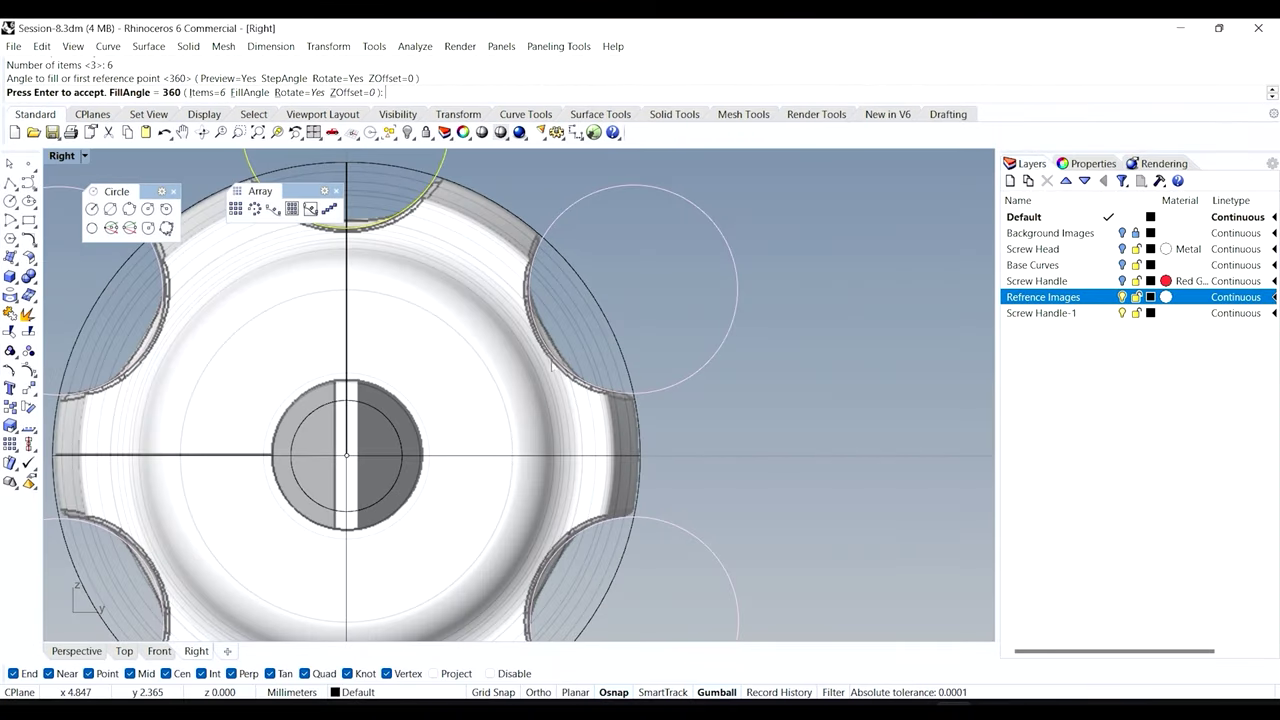
pyautogui.scroll(-2, 553, 362)
pyautogui.moveTo(531, 364); pyautogui.dragTo(620, 387, button='right')
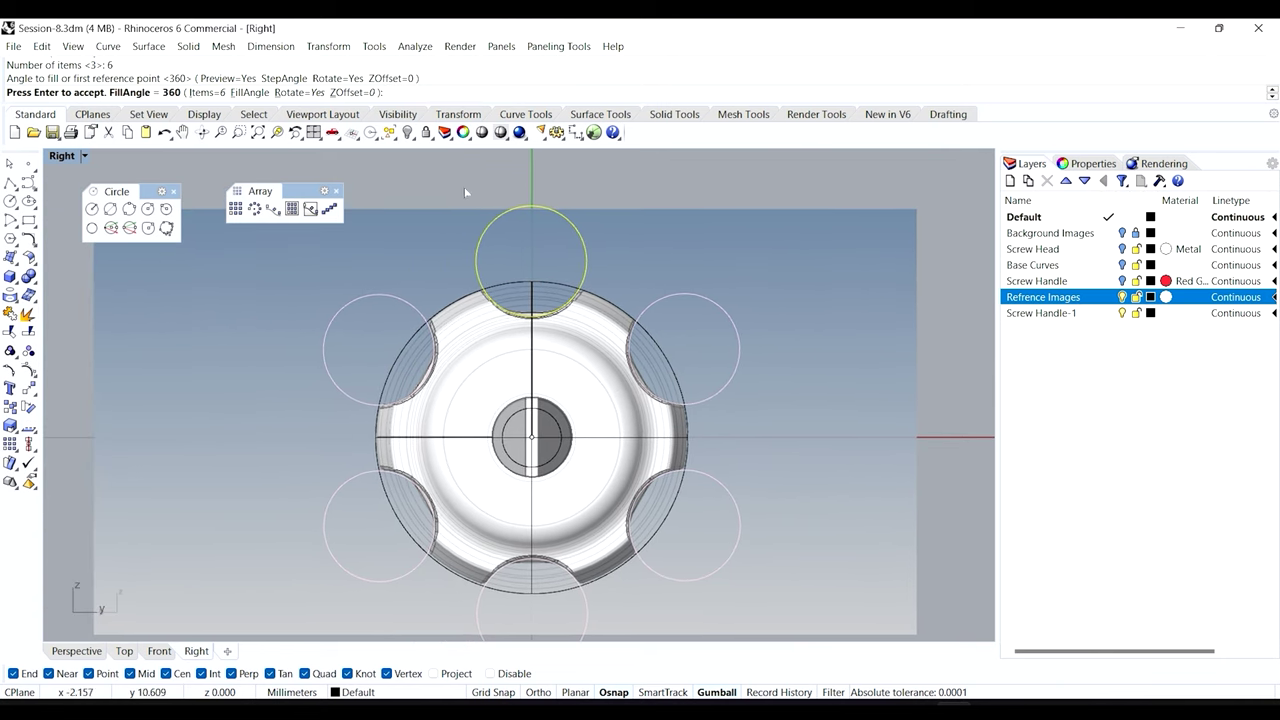
pyautogui.press('Return')
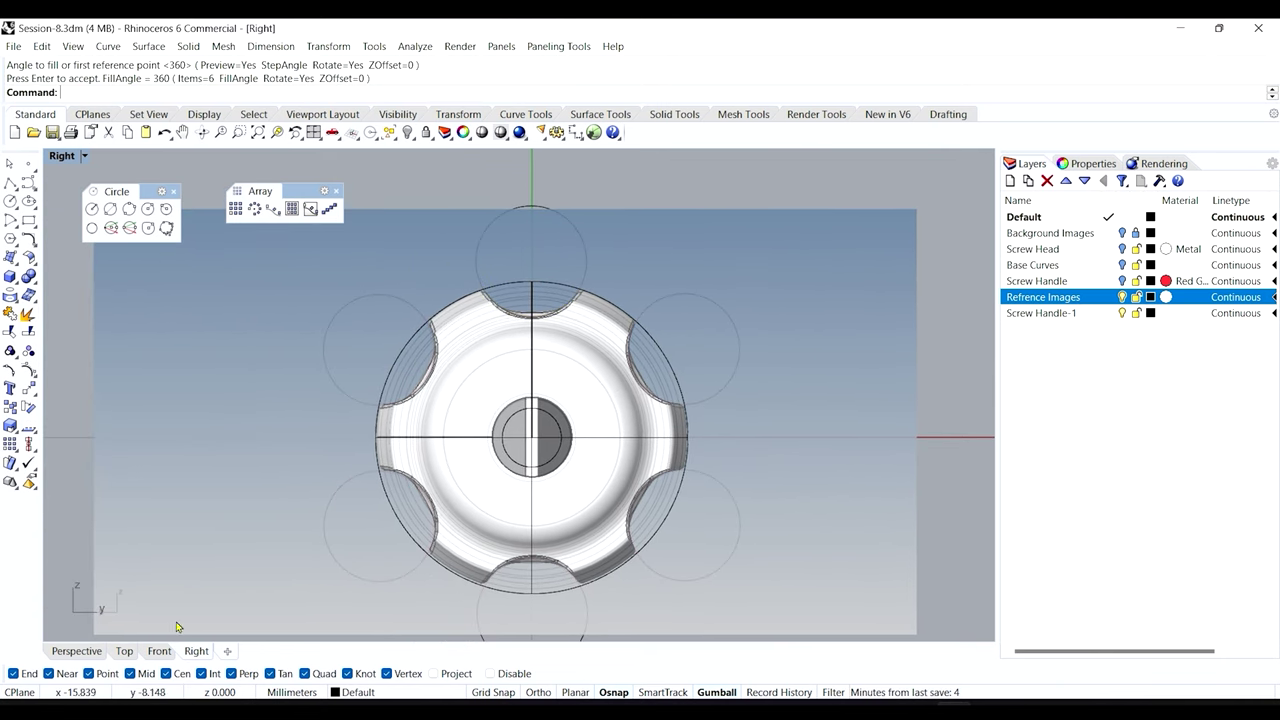
# - Switch to the Perspective view and lock the Refrence Images layer
pyautogui.click(86, 652)
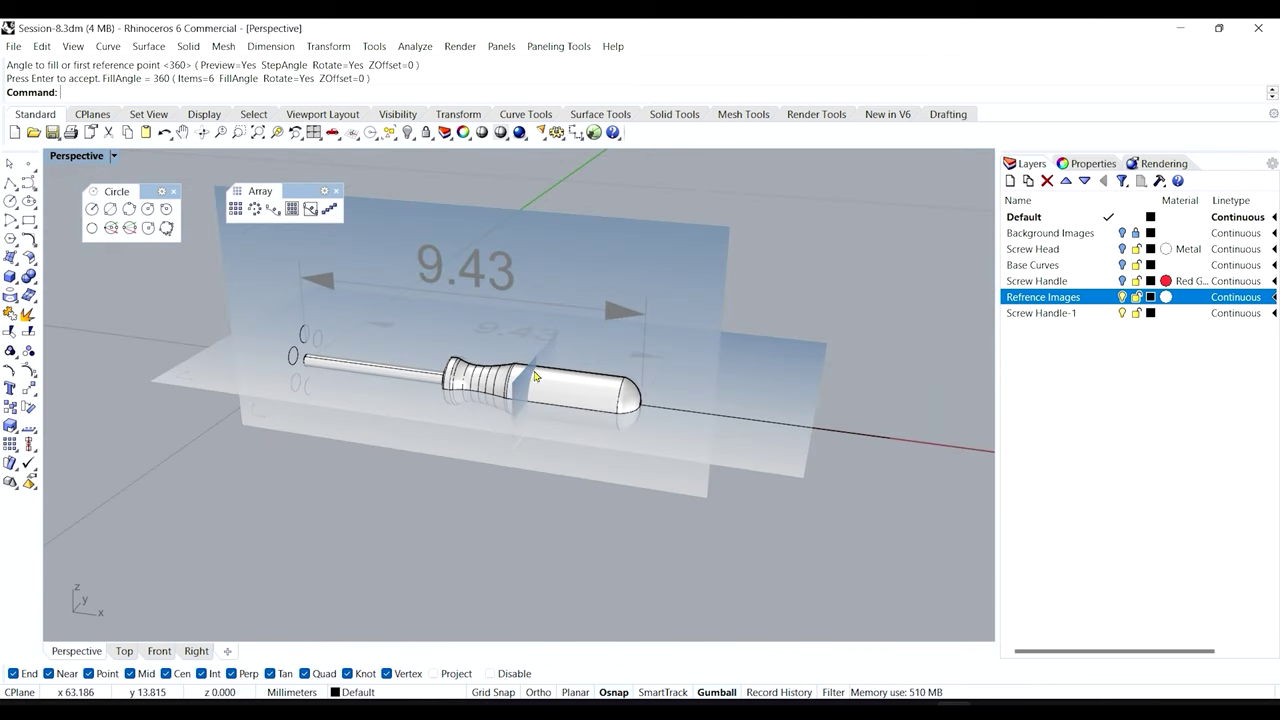
pyautogui.scroll(3, 294, 356)
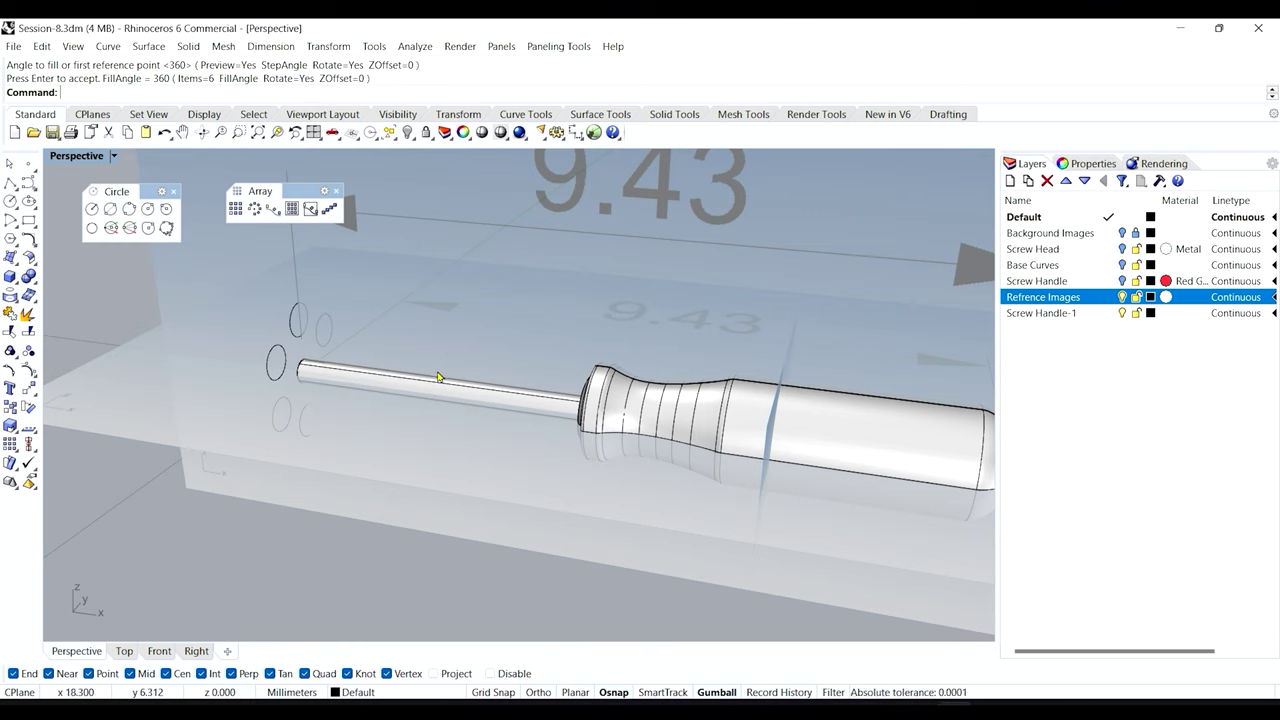
pyautogui.click(1136, 297)
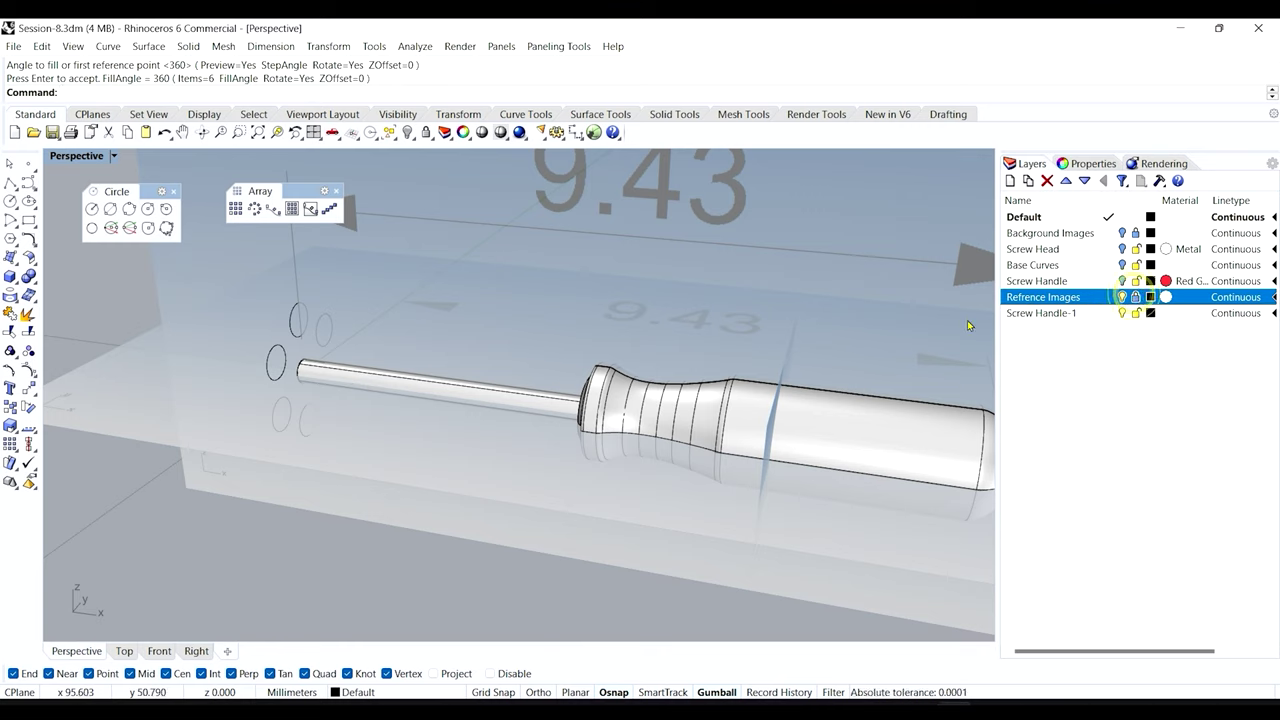
pyautogui.scroll(-3, 455, 406)
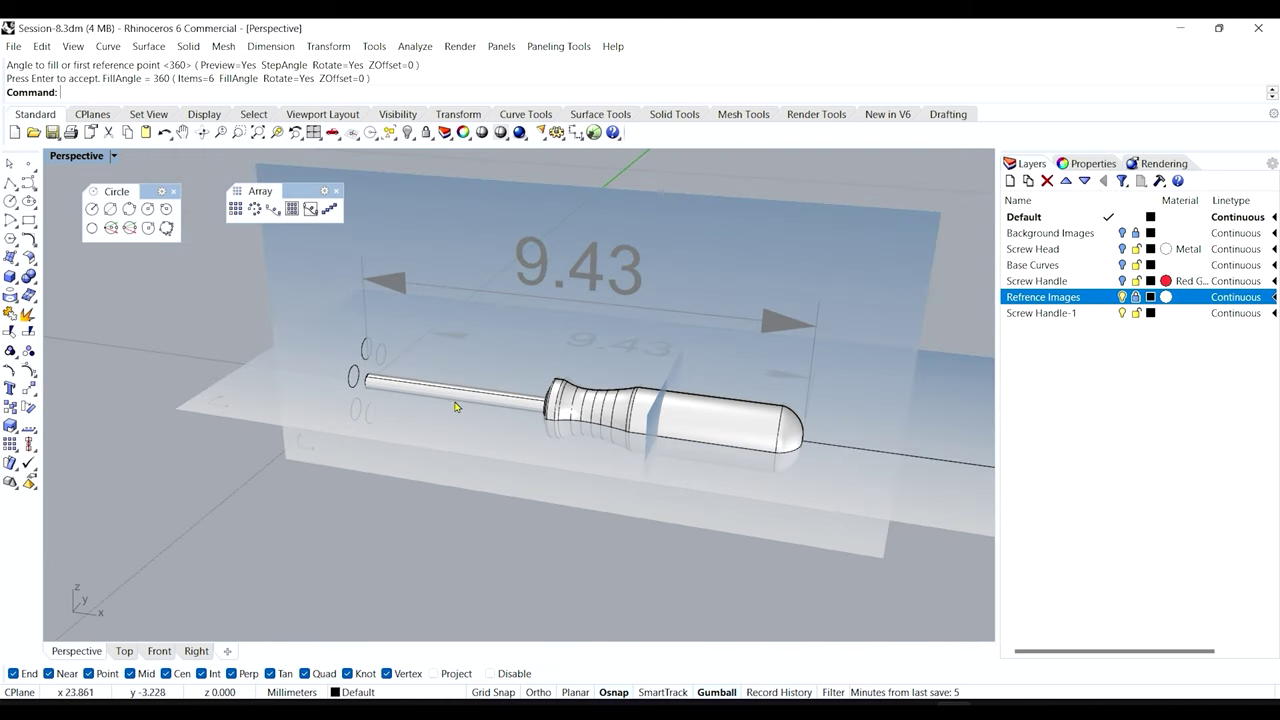
# - Extrude the six arrayed groove circles, without the shaft circle, as solids about 104 mm long, running past the handle's rounded end
pyautogui.moveTo(269, 298); pyautogui.dragTo(428, 462)
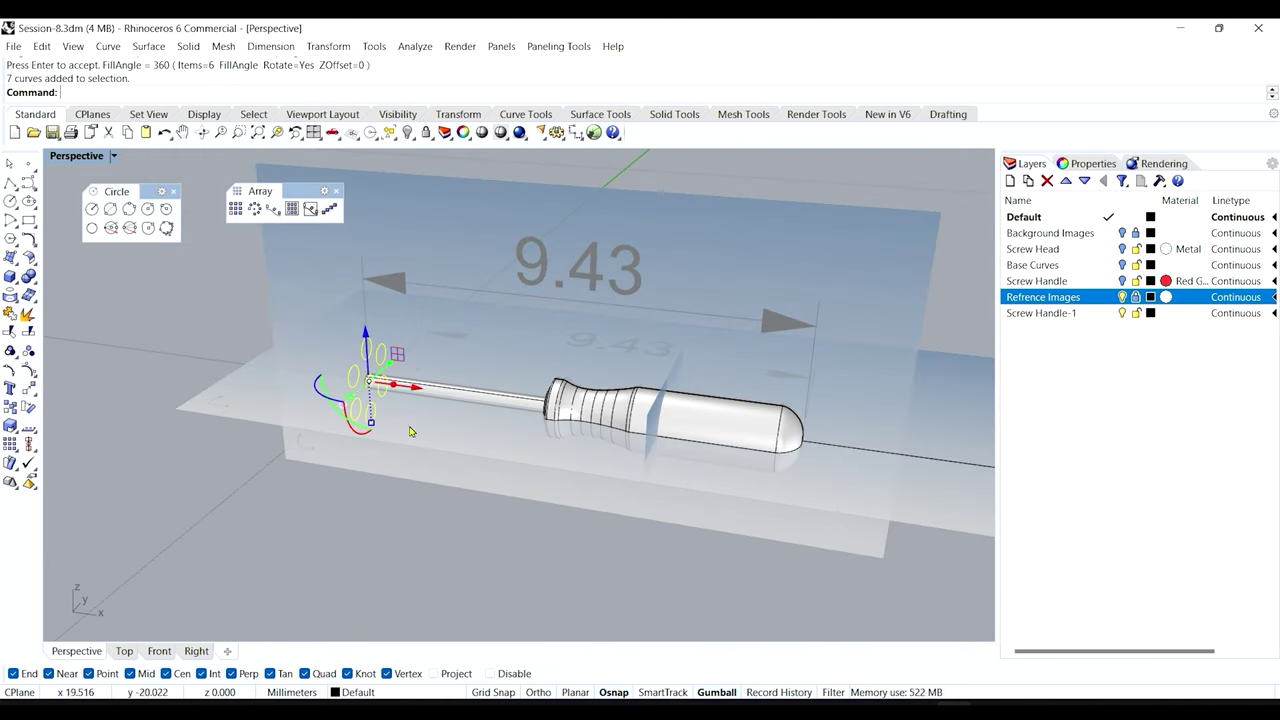
pyautogui.scroll(5, 382, 394)
pyautogui.scroll(3, 382, 394)
pyautogui.moveTo(382, 394); pyautogui.dragTo(465, 333, button='right')
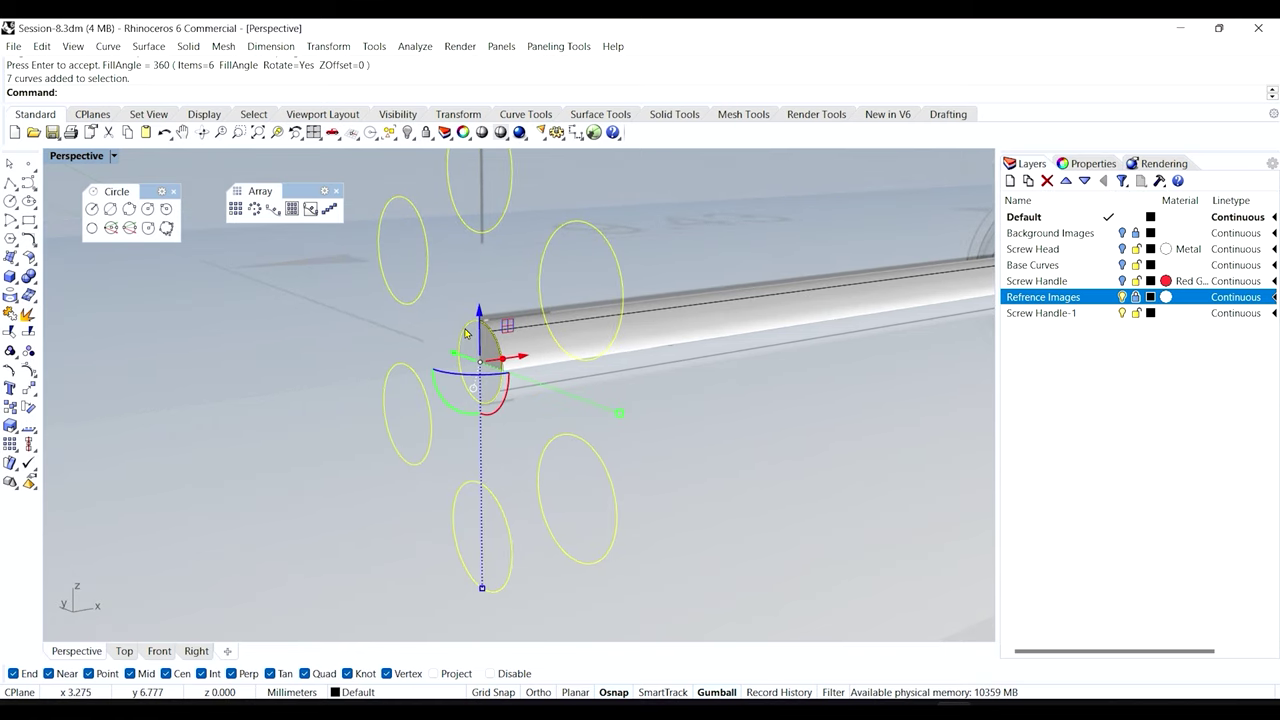
pyautogui.keyDown('ctrl'); pyautogui.click(465, 333); pyautogui.keyUp('ctrl')
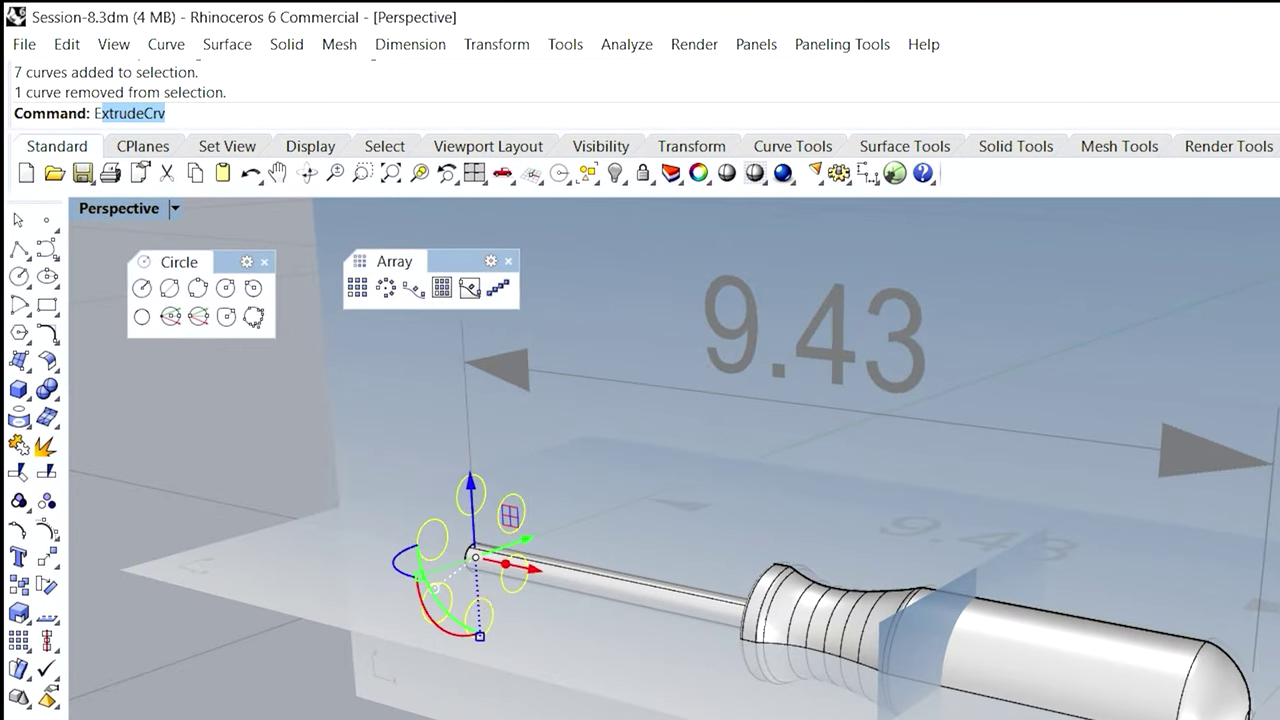
pyautogui.write('r')
pyautogui.press('Return')
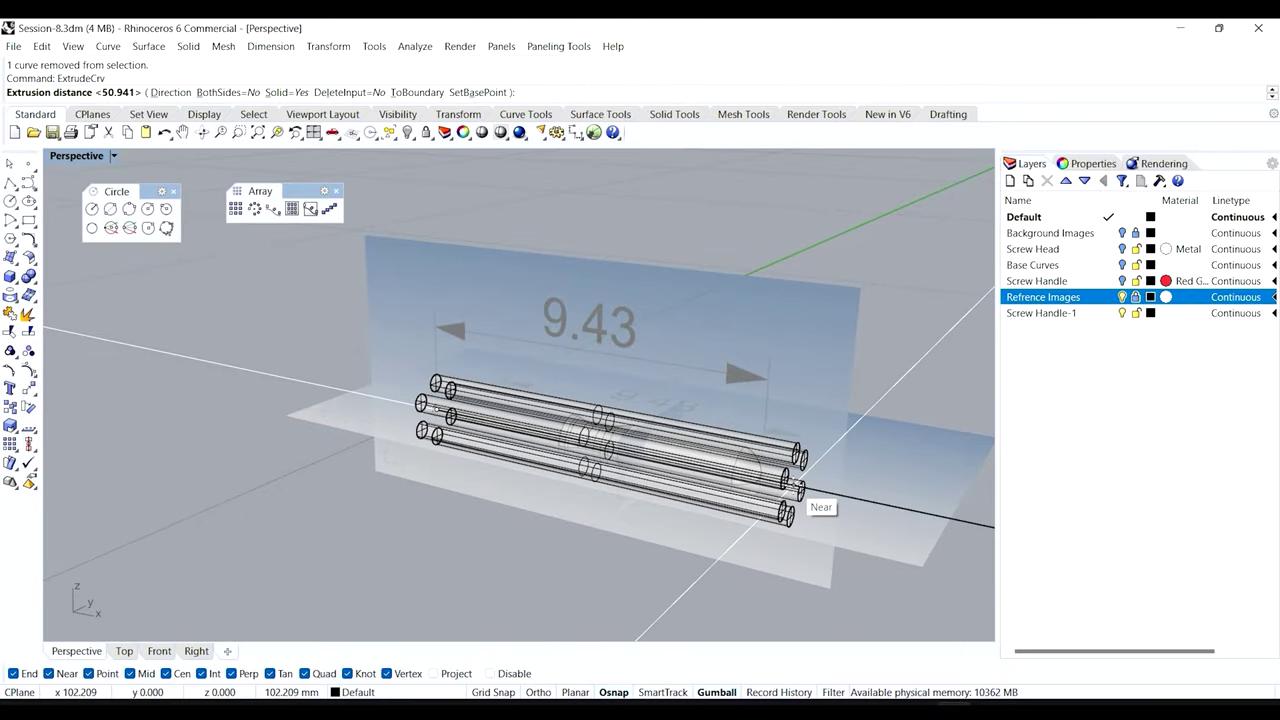
pyautogui.scroll(3, 792, 486)
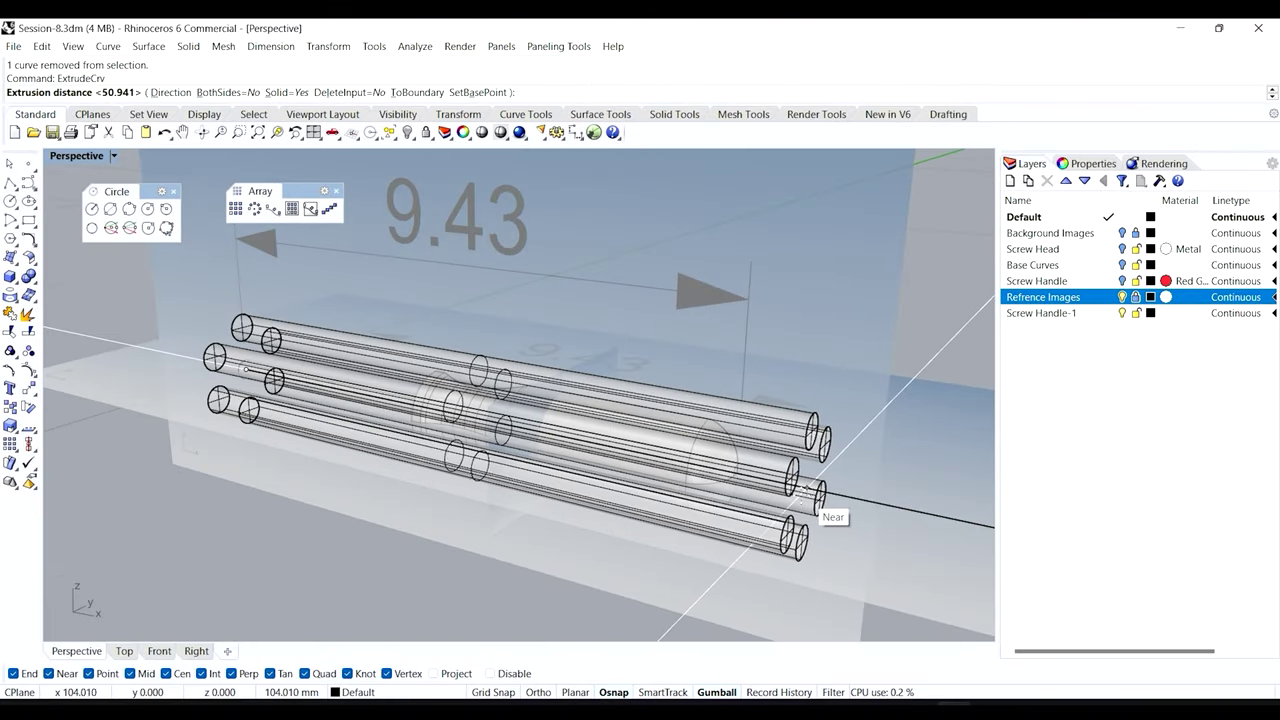
pyautogui.click(803, 490)
pyautogui.scroll(-5, 637, 477)
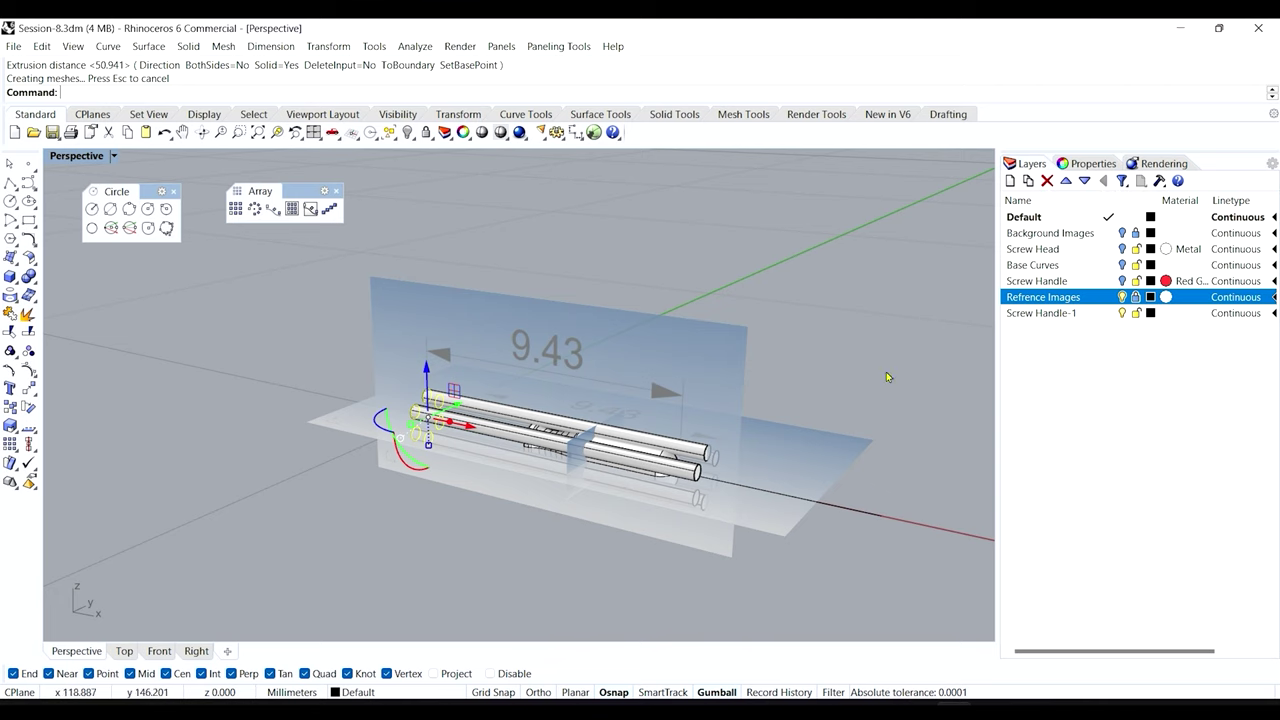
# - Hide the Refrence Images layer to leave the handle and the six groove cylinders in view
pyautogui.click(1120, 298)
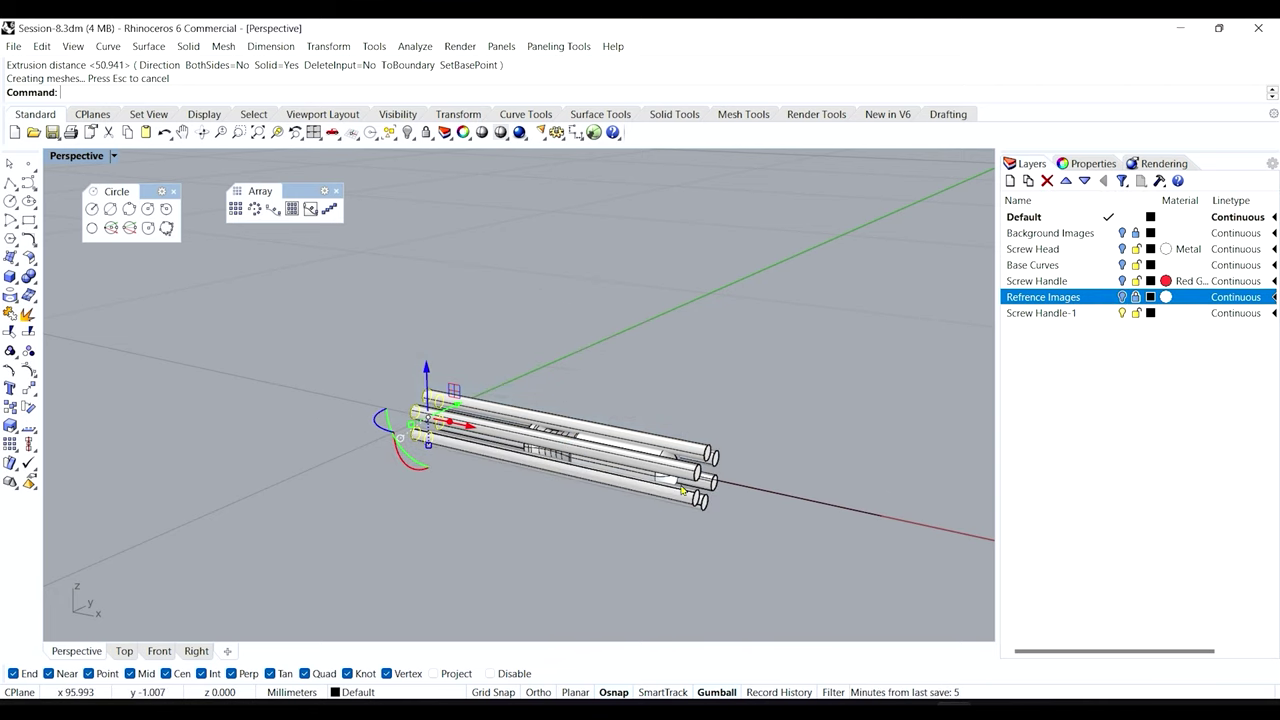
pyautogui.scroll(5, 612, 525)
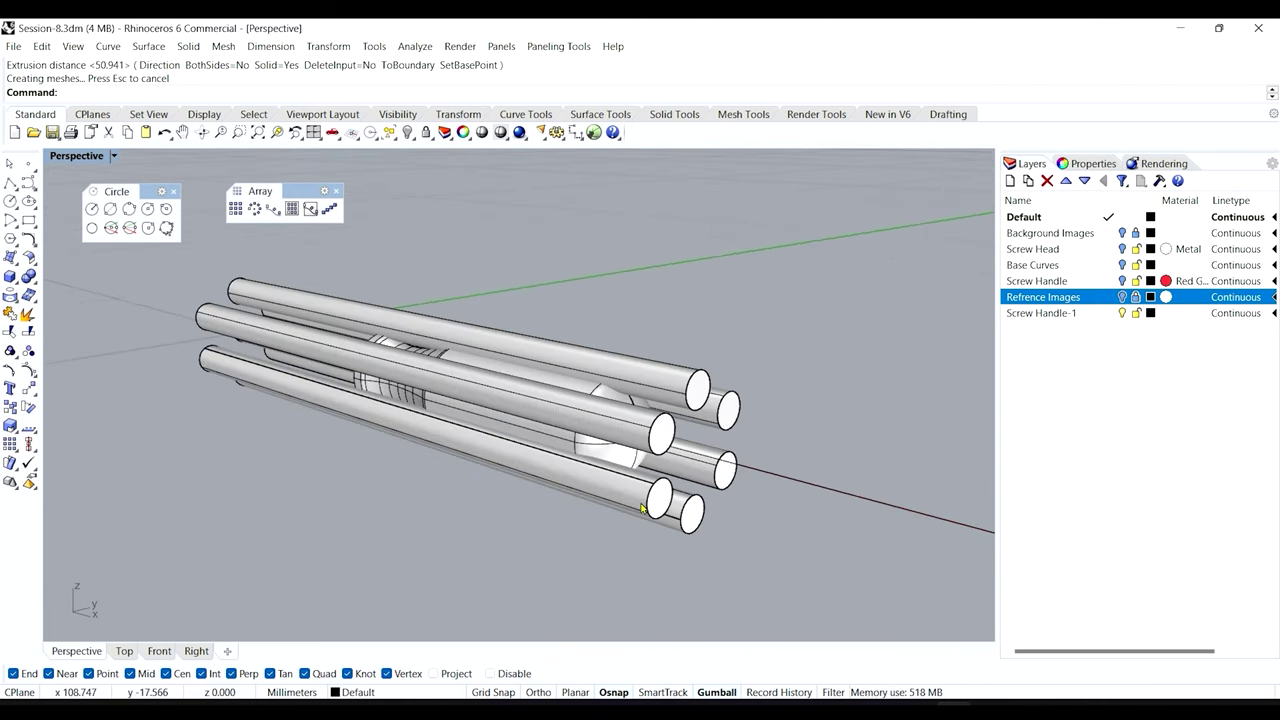
pyautogui.moveTo(637, 508); pyautogui.dragTo(664, 452, button='right')
pyautogui.scroll(2, 666, 451)
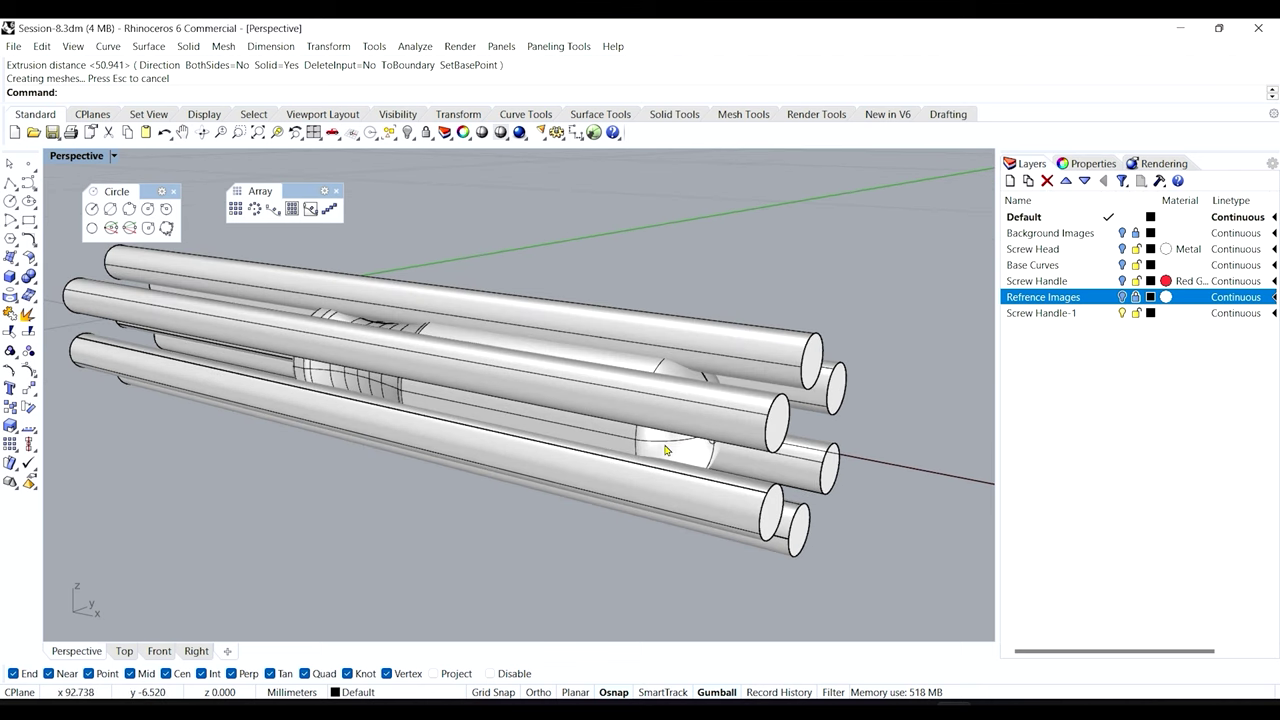
# - Close the floating circle and array tools and float the solid editing tools over the Perspective view
pyautogui.click(173, 191)
pyautogui.click(336, 191)
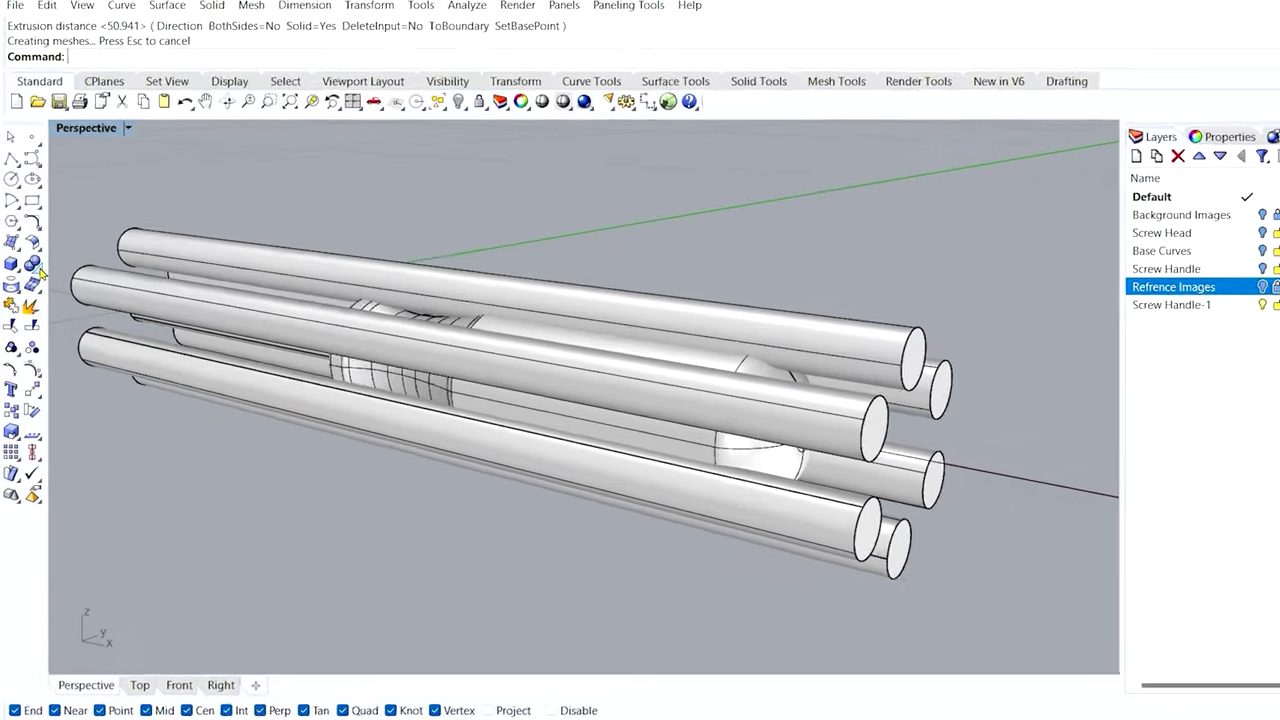
pyautogui.click(29, 294)
pyautogui.moveTo(64, 285); pyautogui.dragTo(845, 161)
pyautogui.moveTo(1238, 52); pyautogui.dragTo(1268, 49)
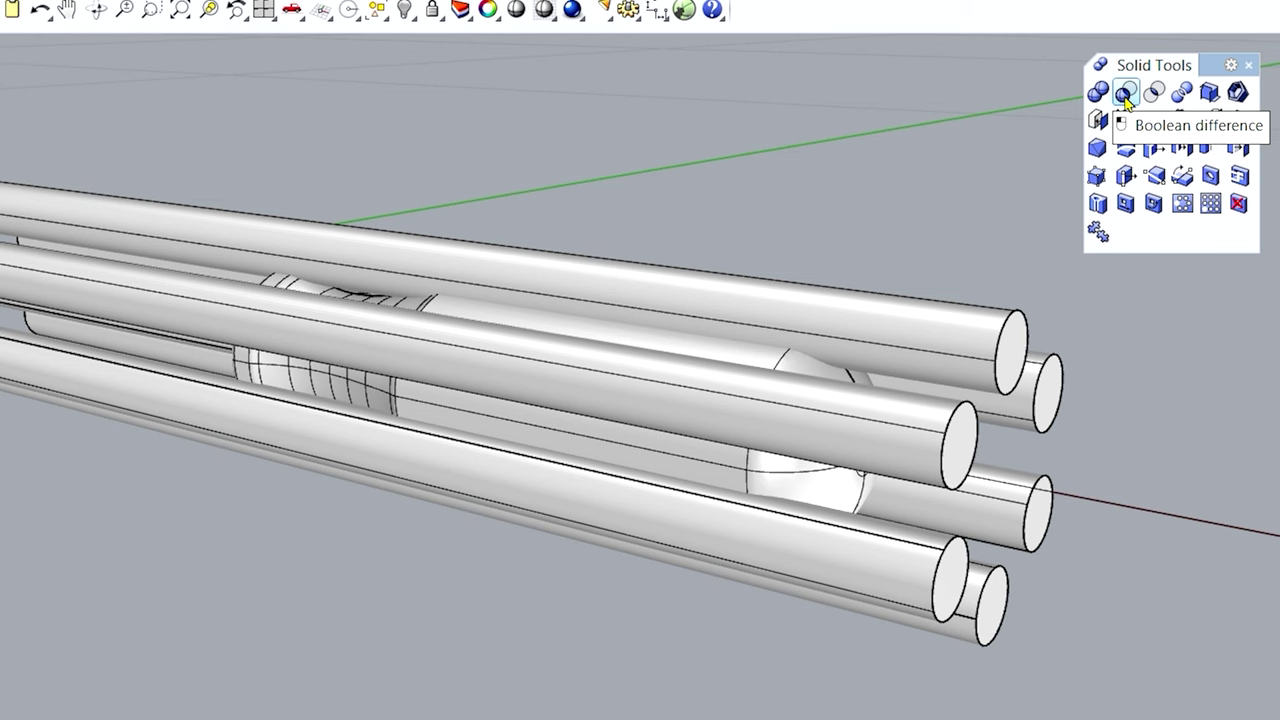
# - Check the object type of the handle body and of the uppermost groove cylinder in their object properties
pyautogui.click(703, 358)
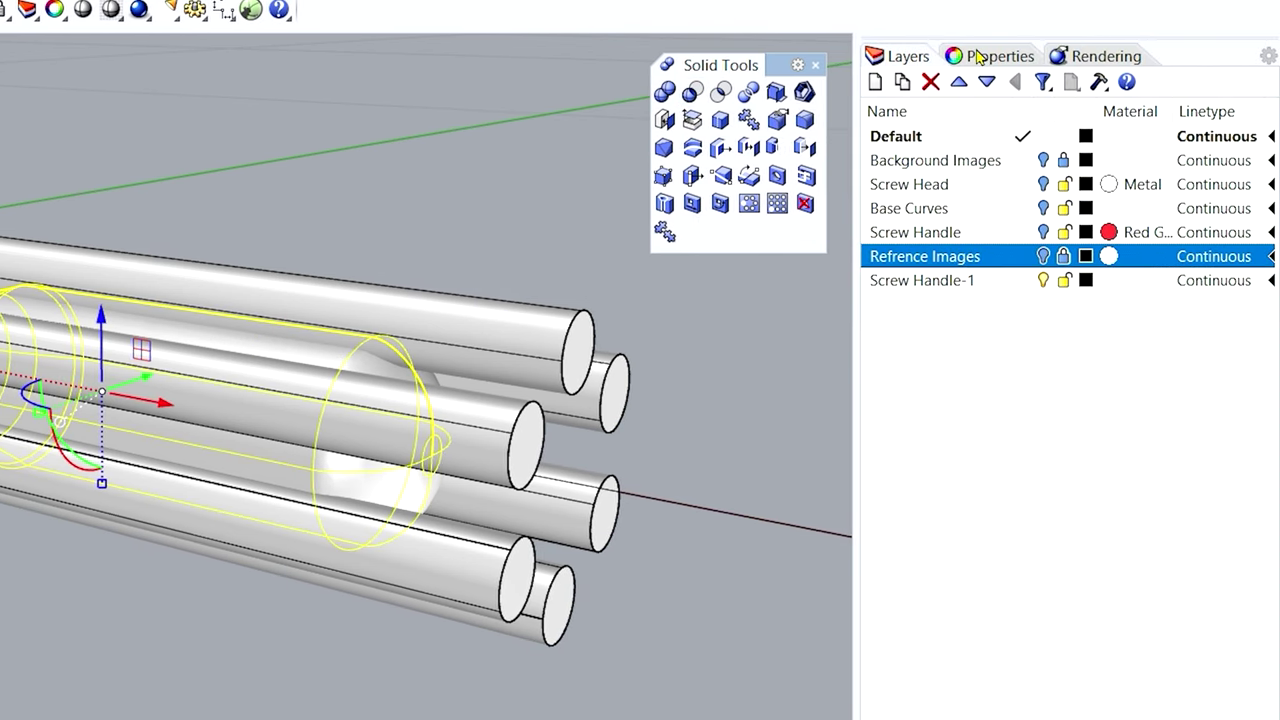
pyautogui.click(985, 56)
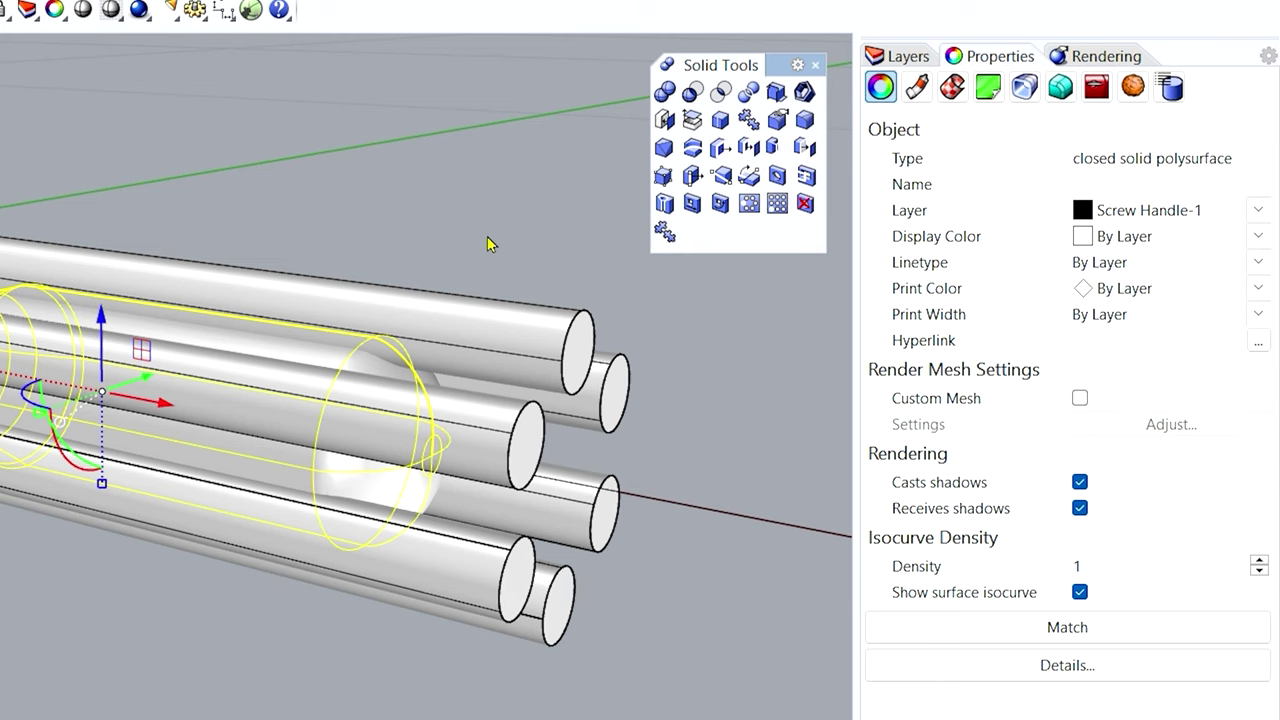
pyautogui.click(535, 330)
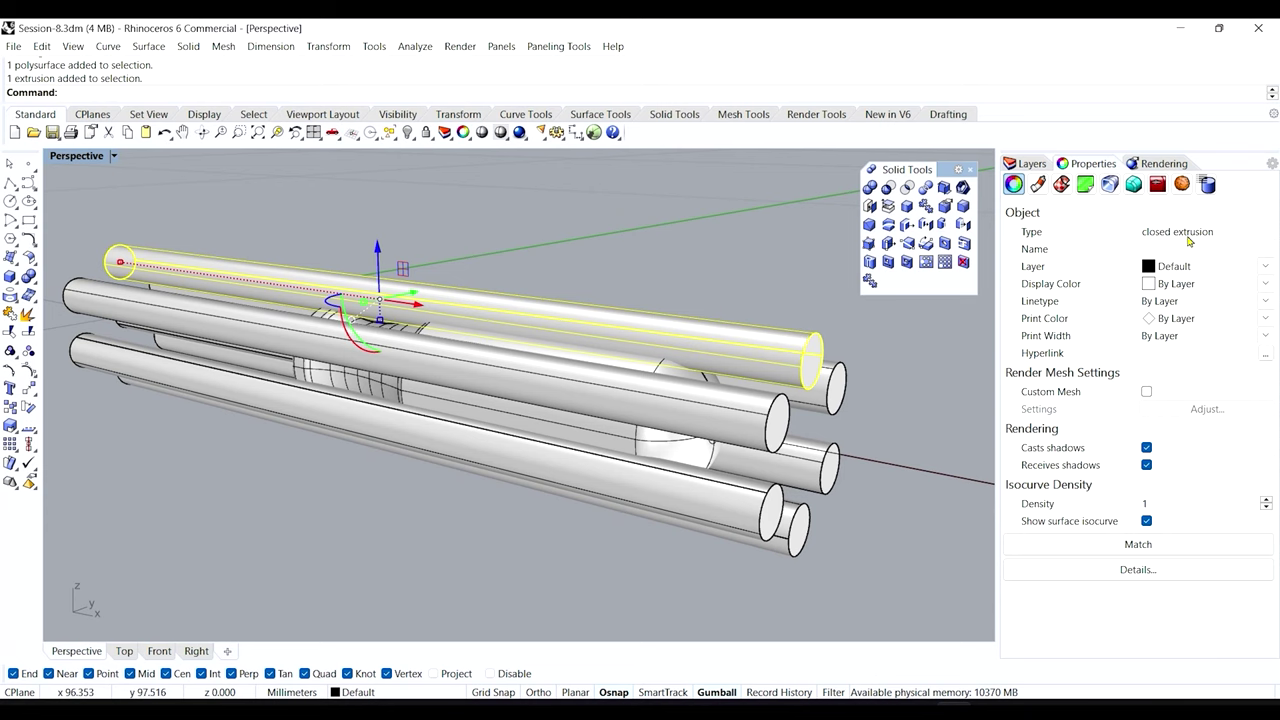
# - Subtract the six groove cylinders from the handle body with a Boolean difference, deleting the cylinders
pyautogui.click(668, 284)
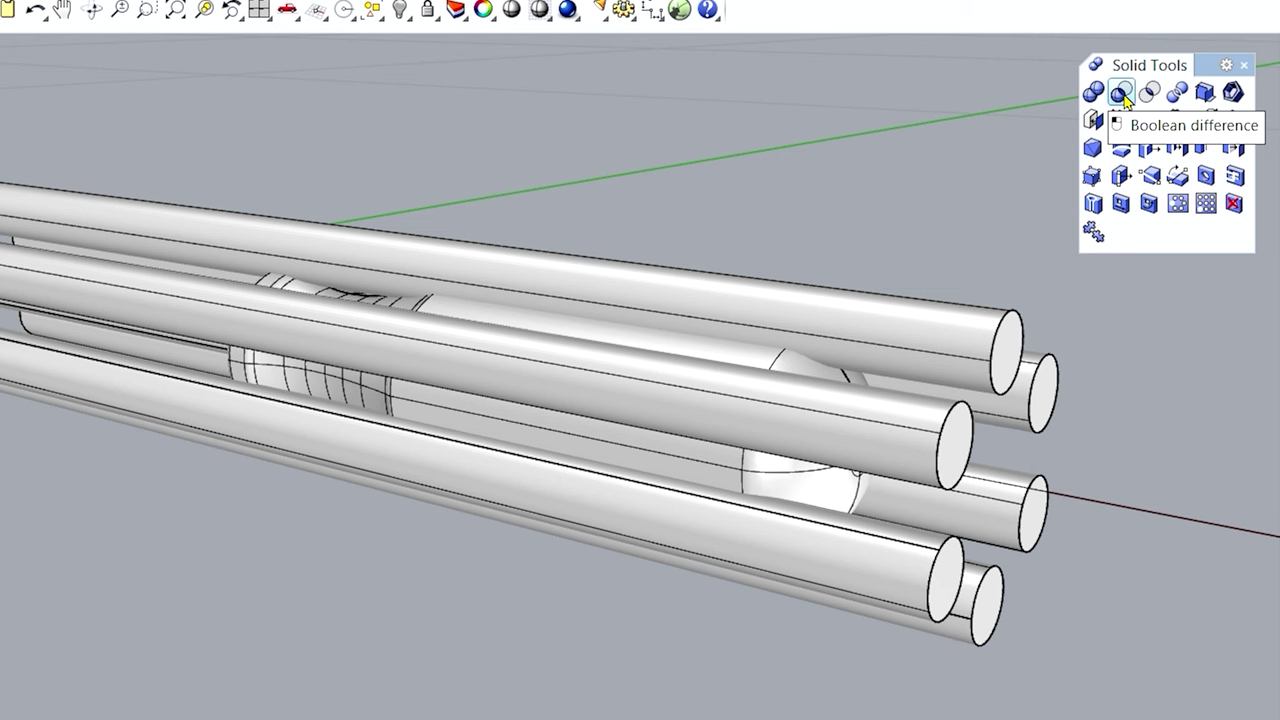
pyautogui.click(1122, 96)
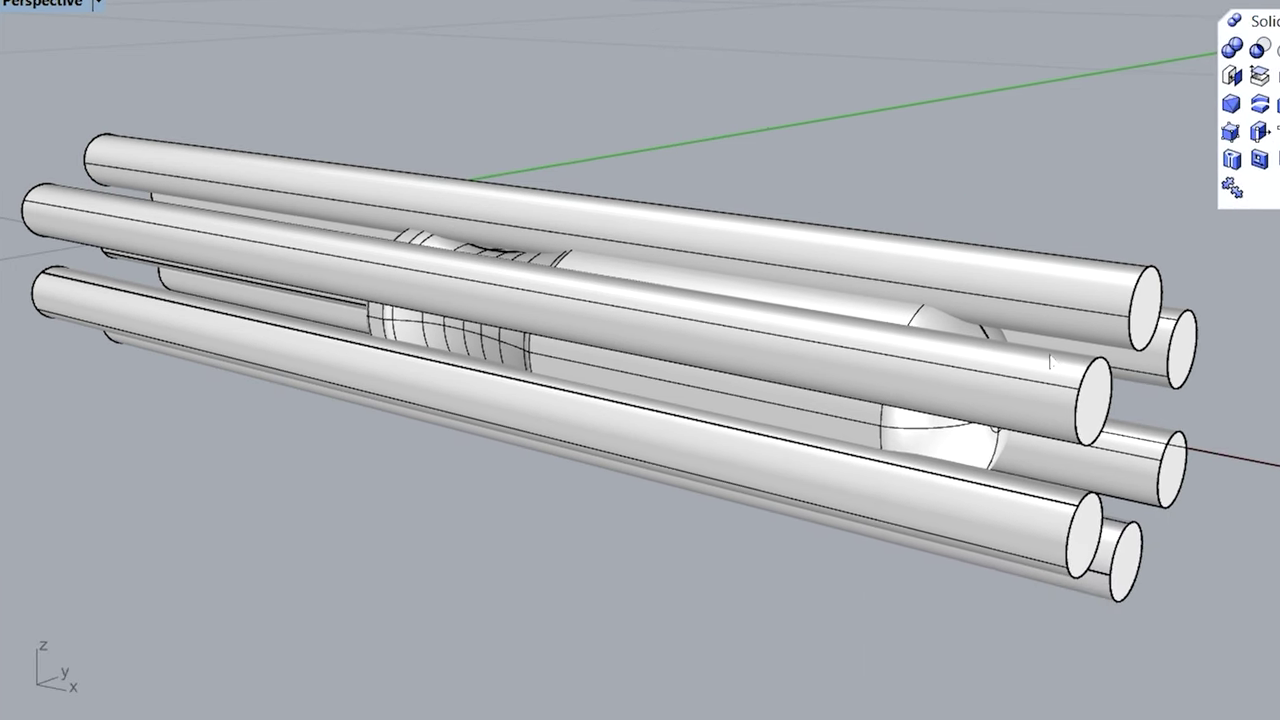
pyautogui.click(879, 437)
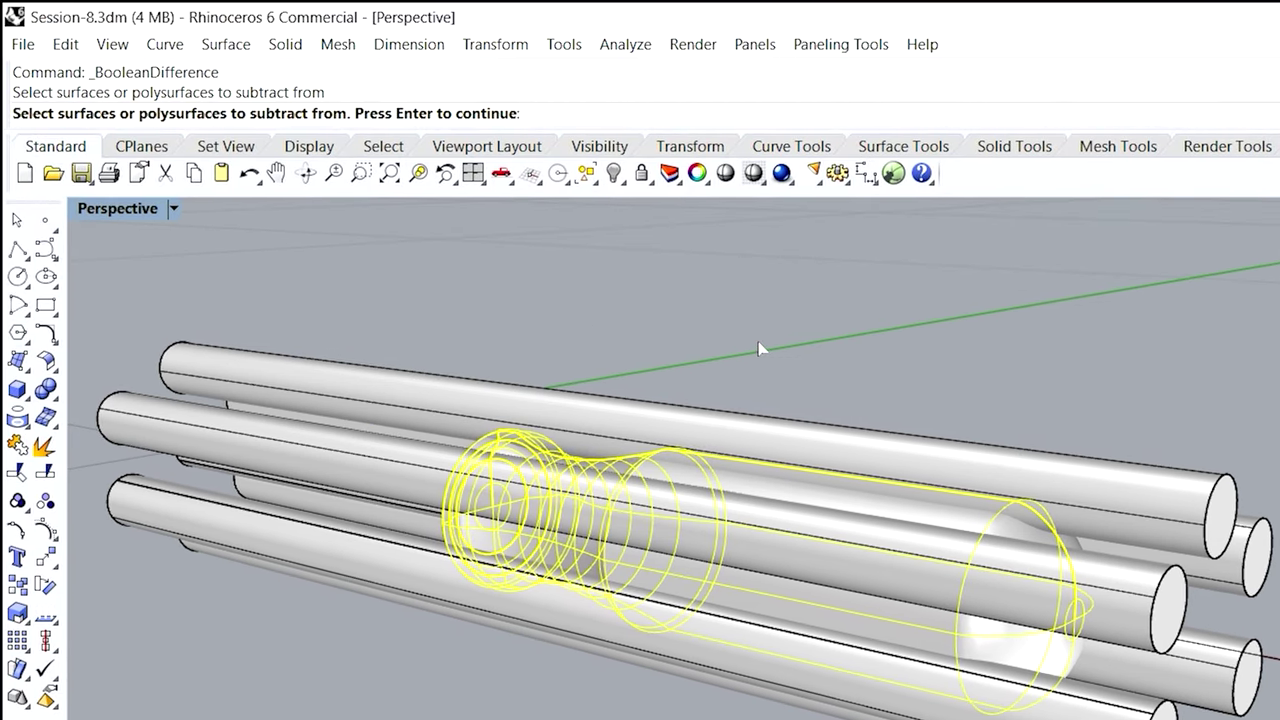
pyautogui.press('Return')
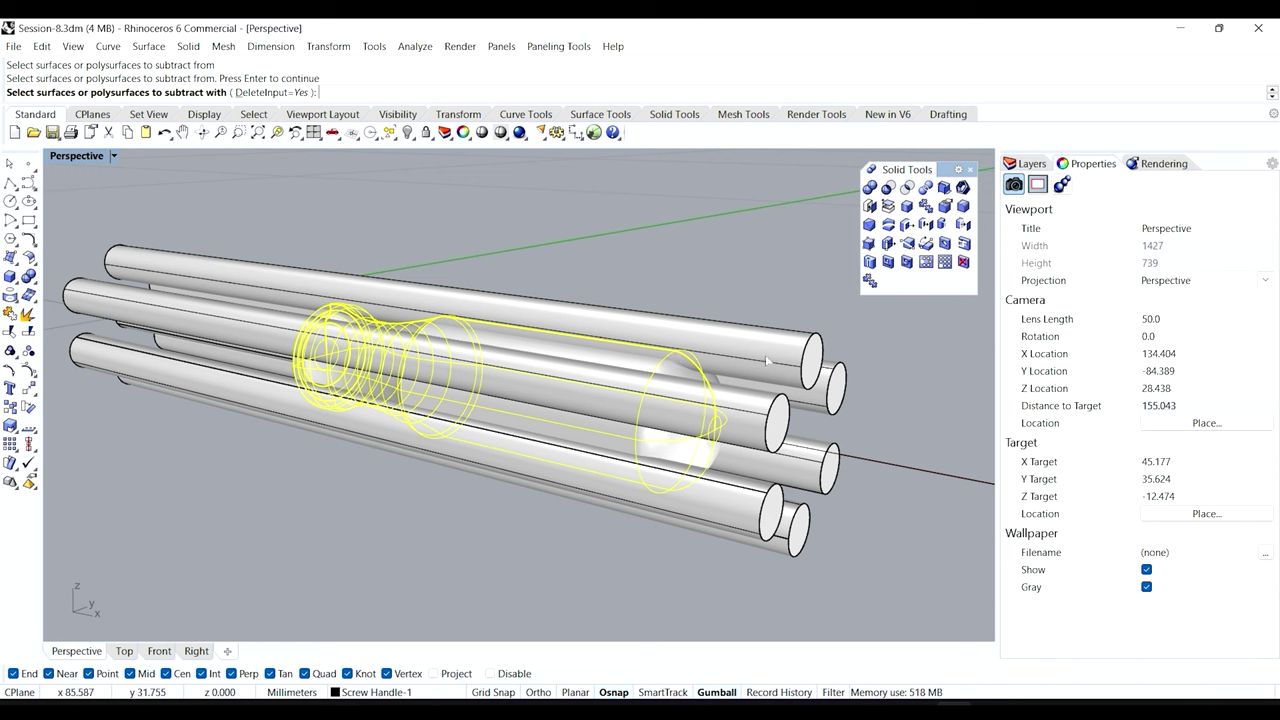
pyautogui.click(768, 360)
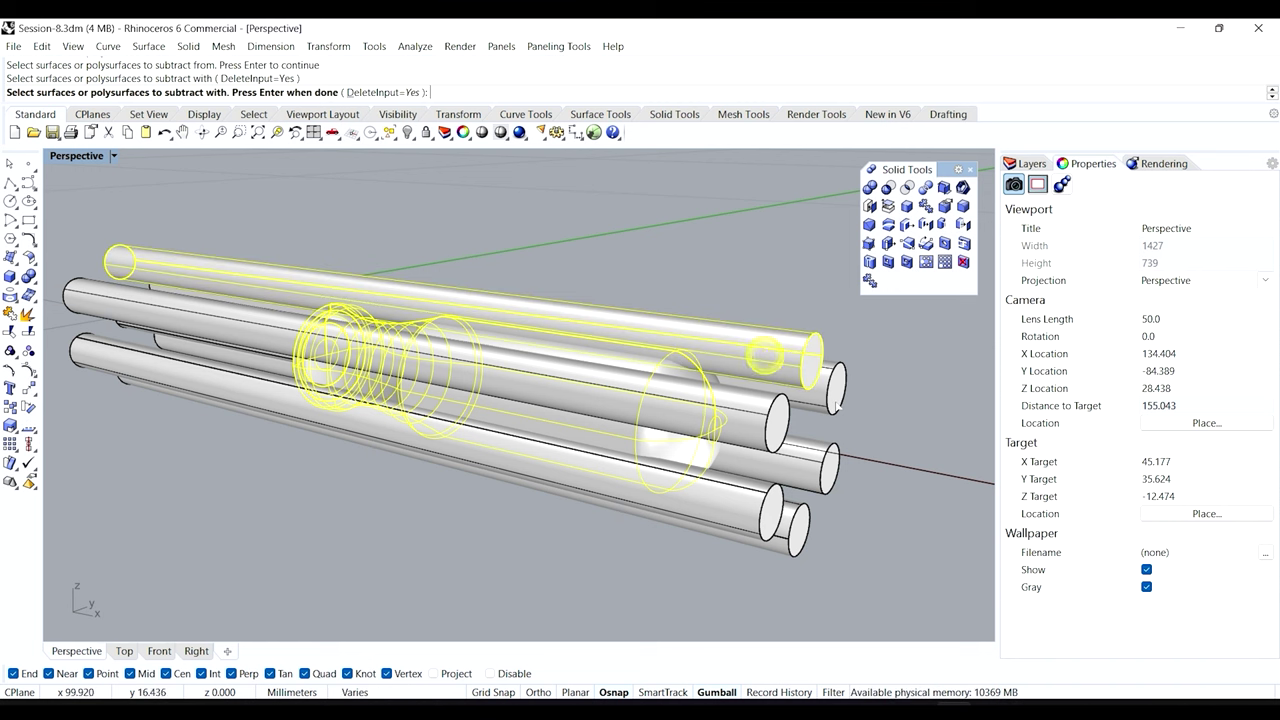
pyautogui.click(832, 404)
pyautogui.click(828, 470)
pyautogui.click(782, 527)
pyautogui.click(745, 504)
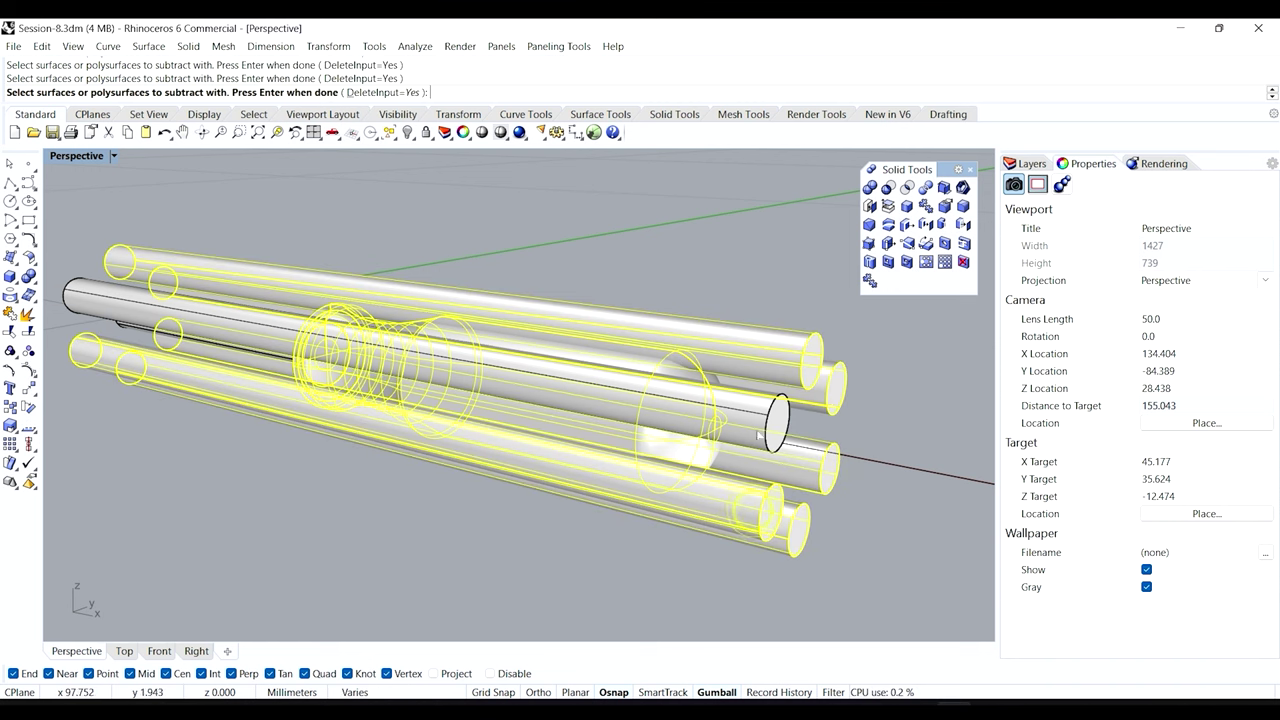
pyautogui.click(752, 418)
pyautogui.press('Return')
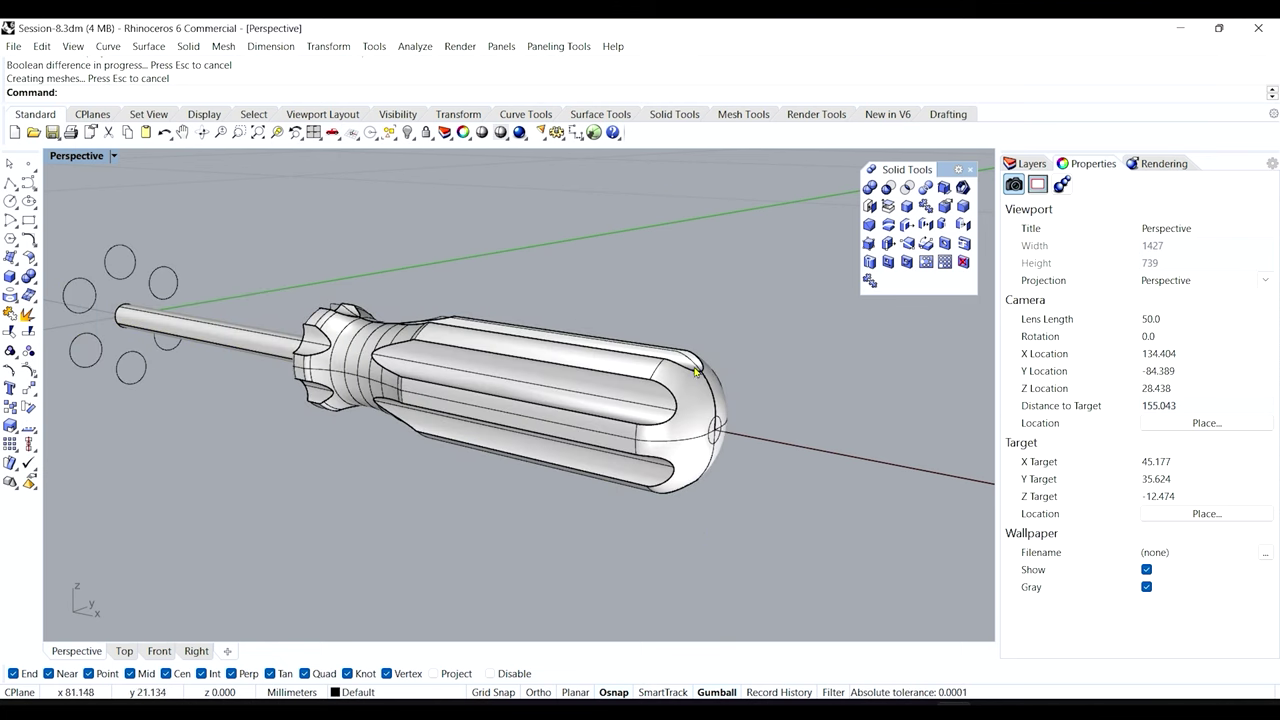
# - Examine the grooved handle from its rounded end and from the shaft tip, where the groove circles remain
pyautogui.moveTo(405, 413); pyautogui.dragTo(530, 425, button='right')
pyautogui.scroll(3, 620, 485)
pyautogui.scroll(-5, 555, 433)
pyautogui.scroll(3, 618, 426)
pyautogui.hotkey('ctrl', 'shift', 'e')
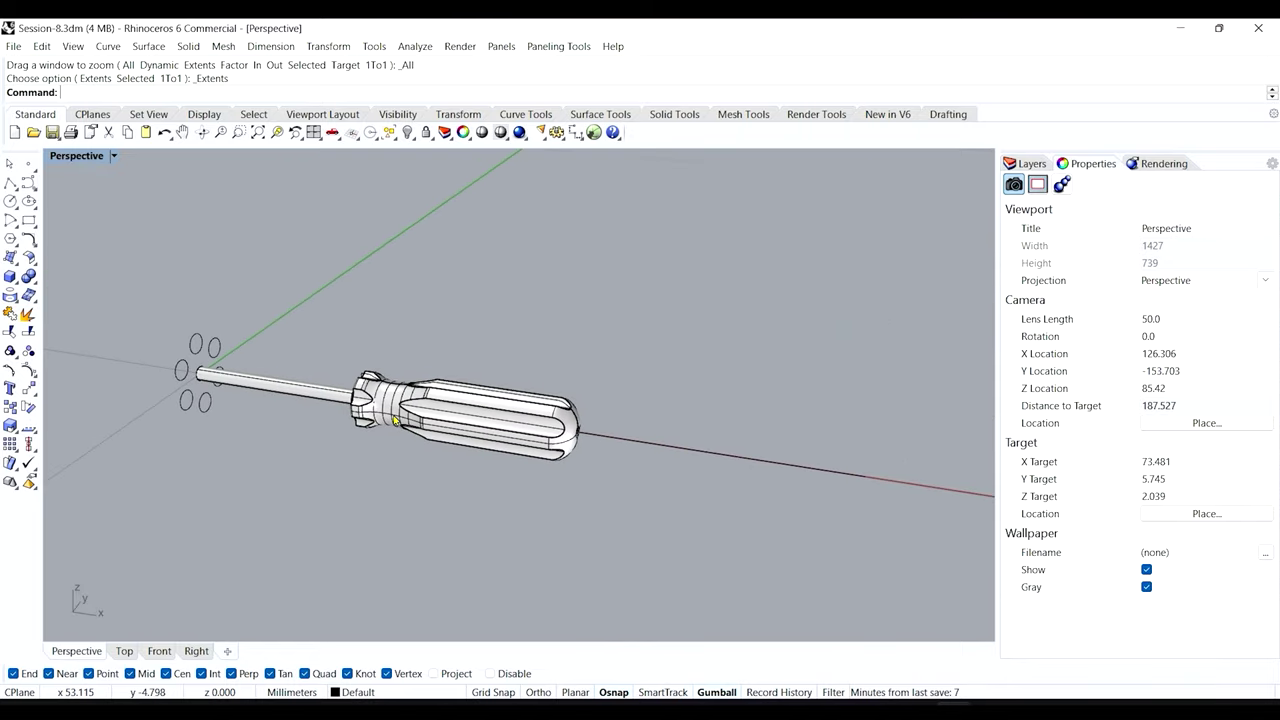
pyautogui.moveTo(395, 420); pyautogui.dragTo(324, 492, button='right')
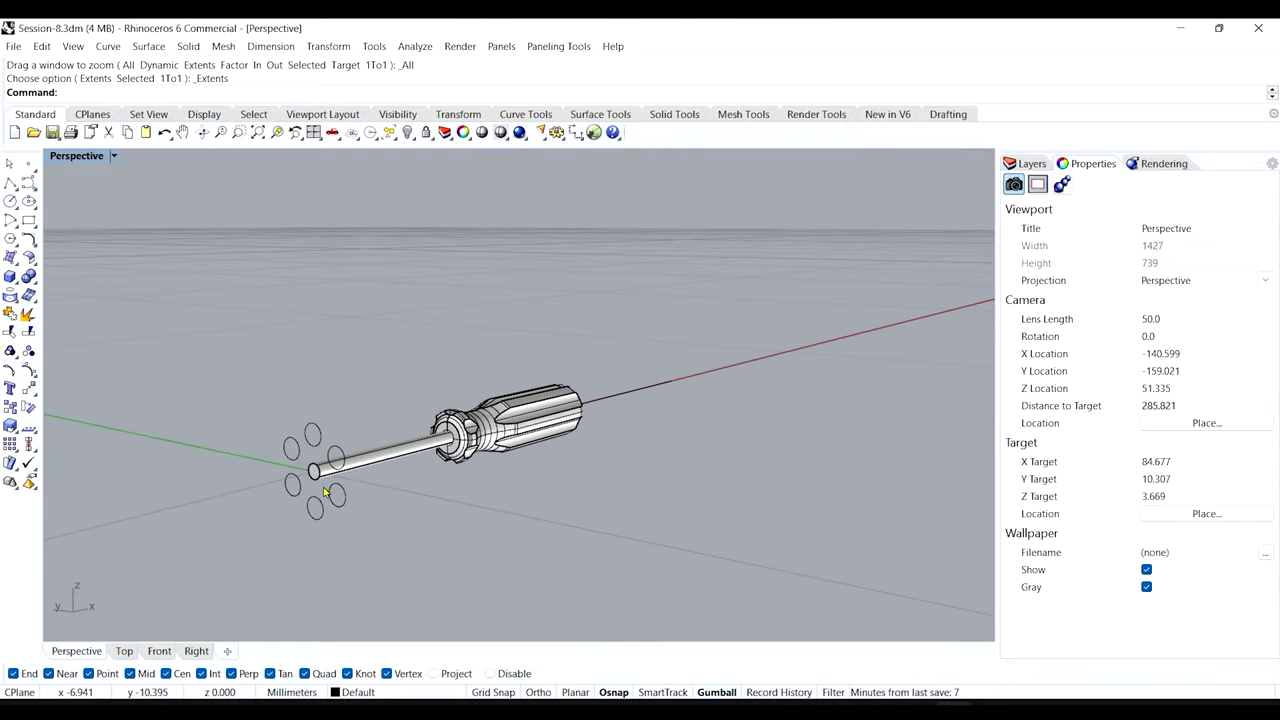
pyautogui.scroll(3, 323, 492)
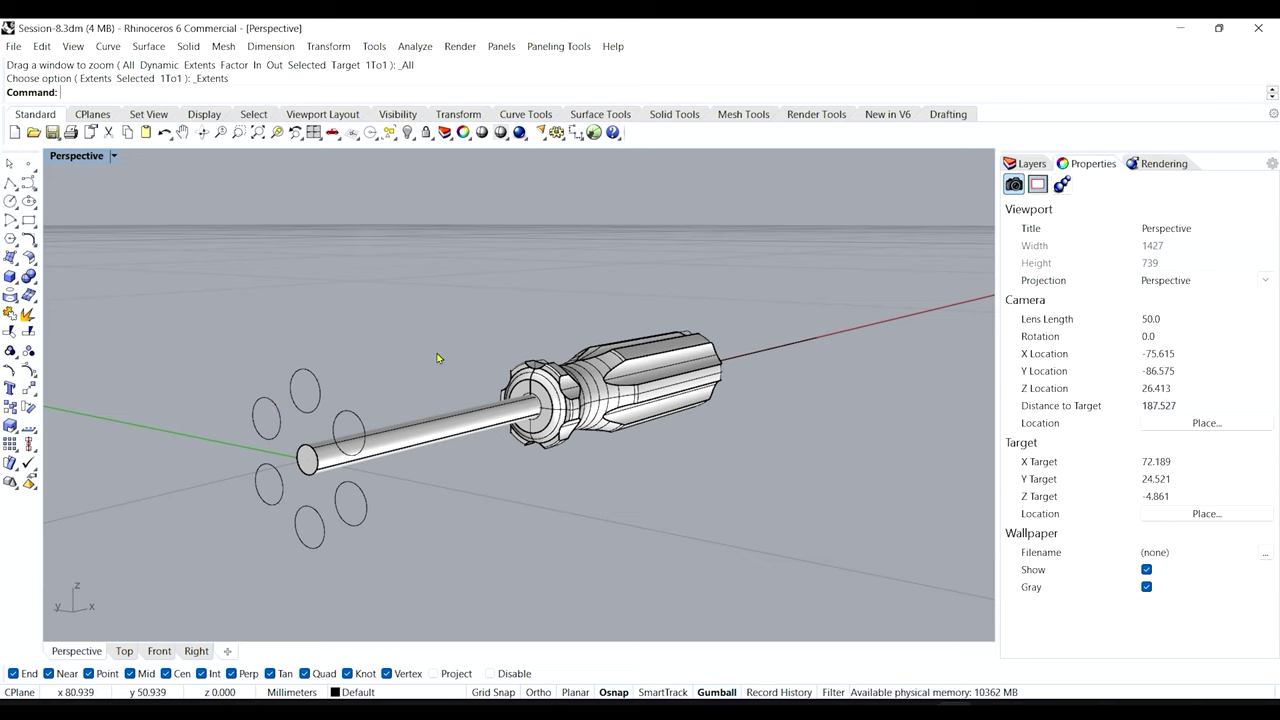
# - Add a new layer below Screw Handle-1 and try to name it Base Curves
pyautogui.click(1028, 163)
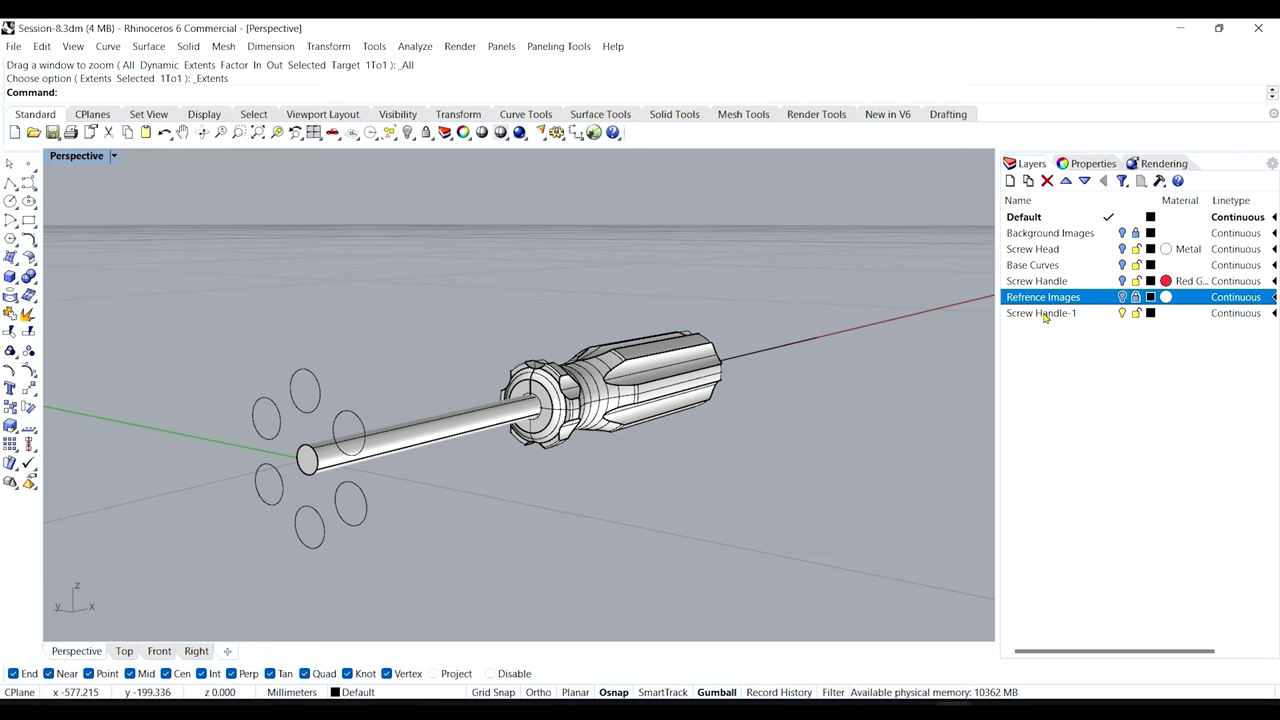
pyautogui.click(1022, 346)
pyautogui.click(1010, 181)
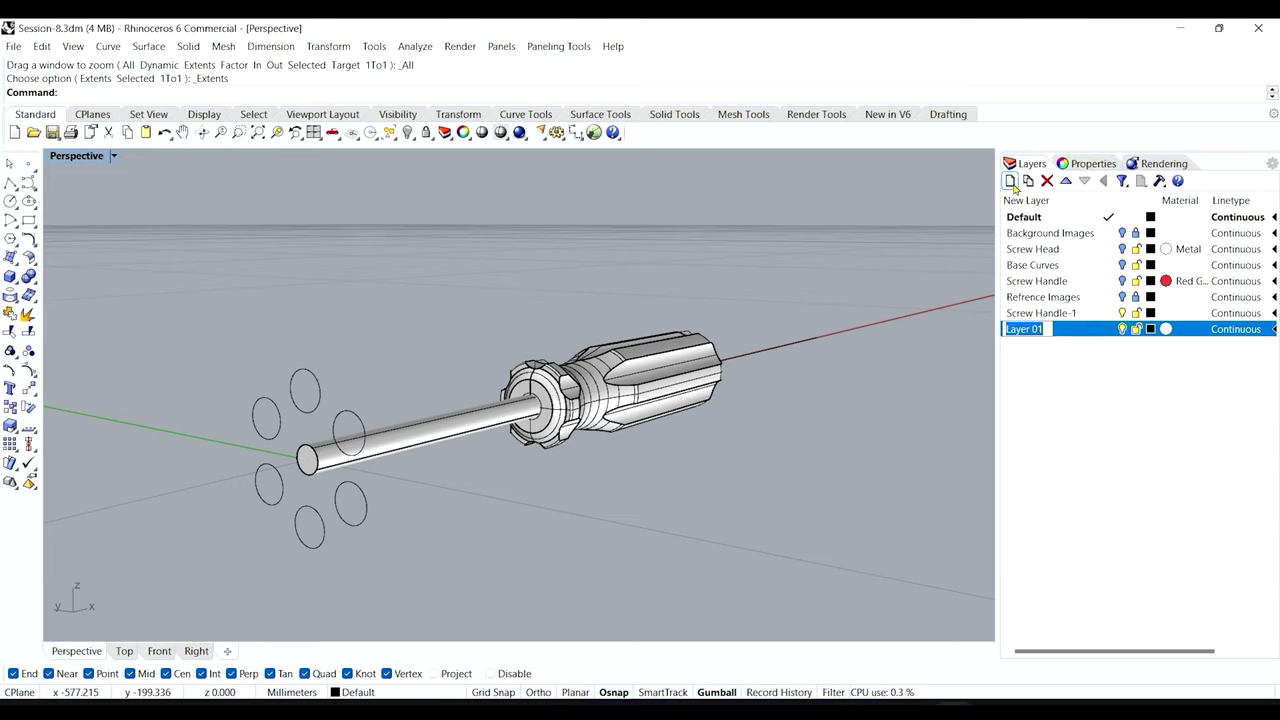
pyautogui.write('Base Curves')
pyautogui.press('Return')
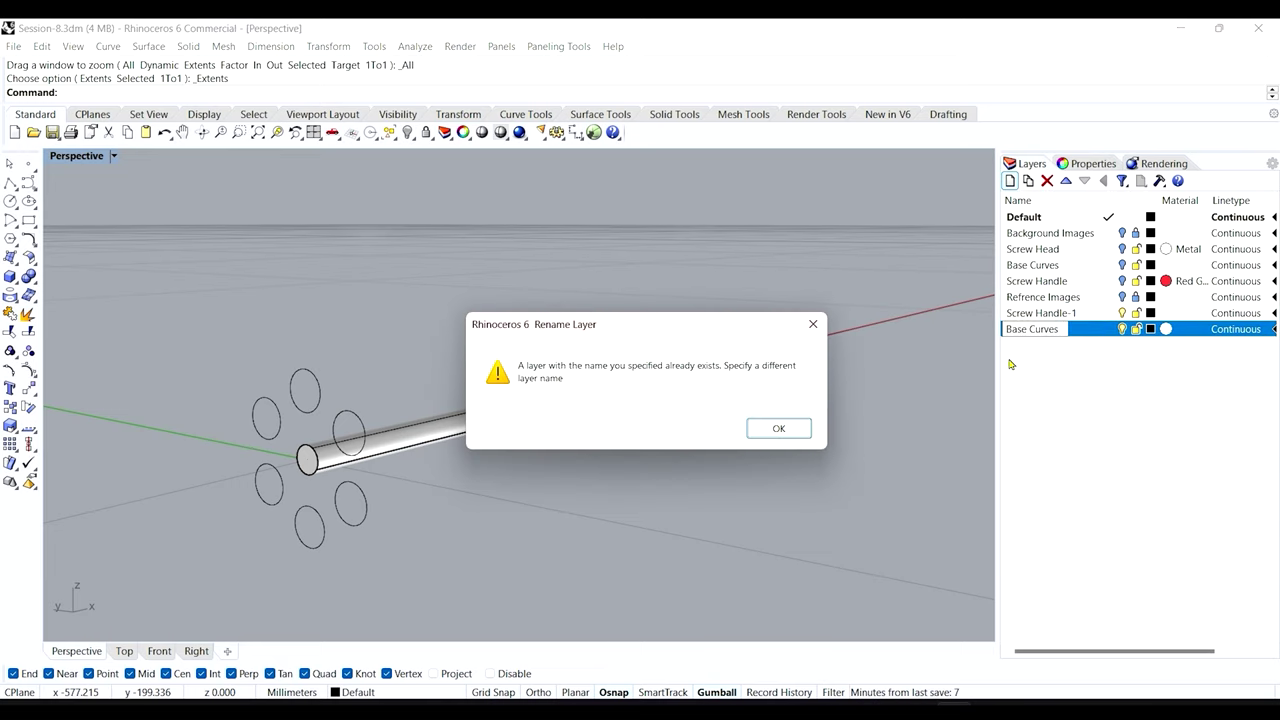
pyautogui.click(813, 324)
# - Name the newly added layer Base Curves-1
pyautogui.click(1030, 330)
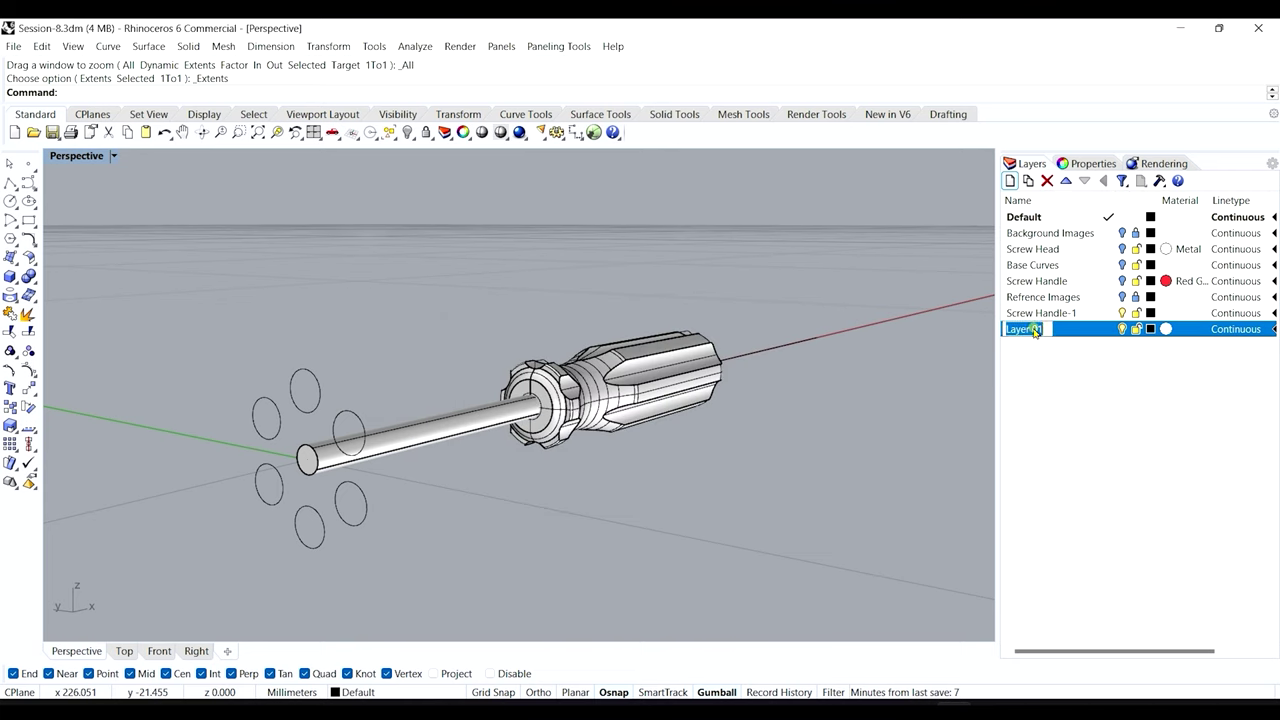
pyautogui.write('Base')
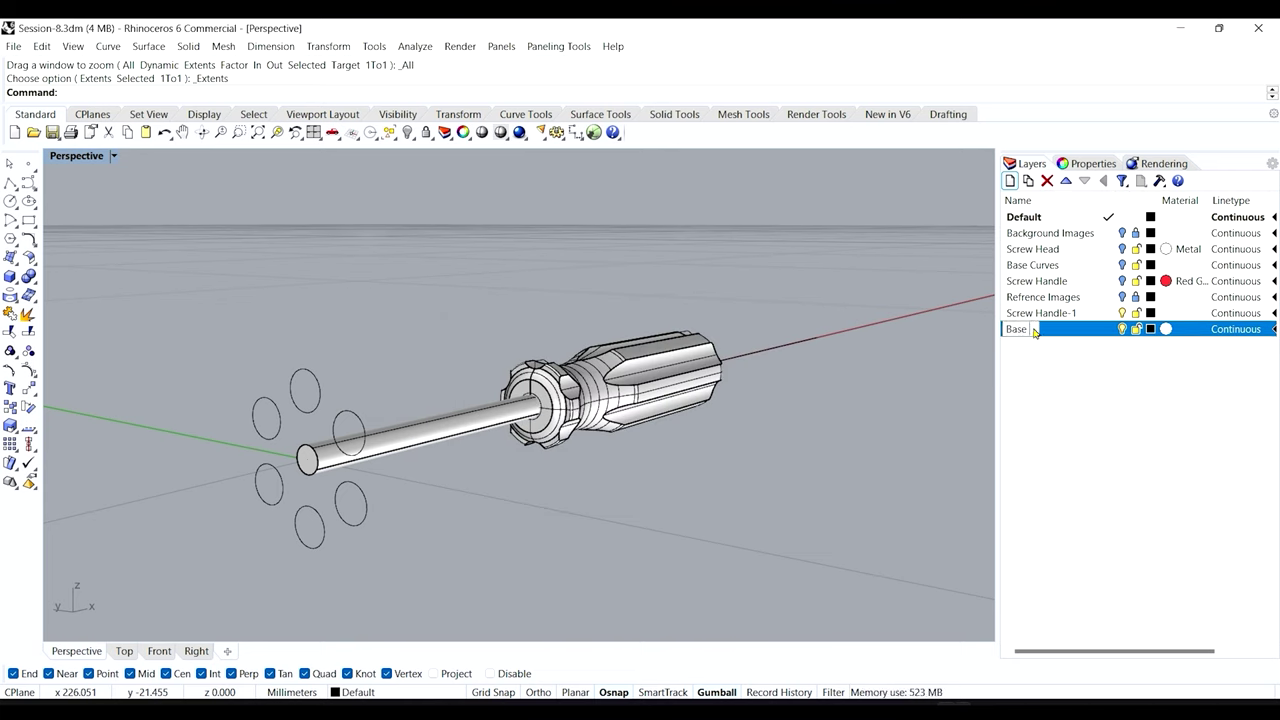
pyautogui.write(' Curves-1')
pyautogui.press('Return')
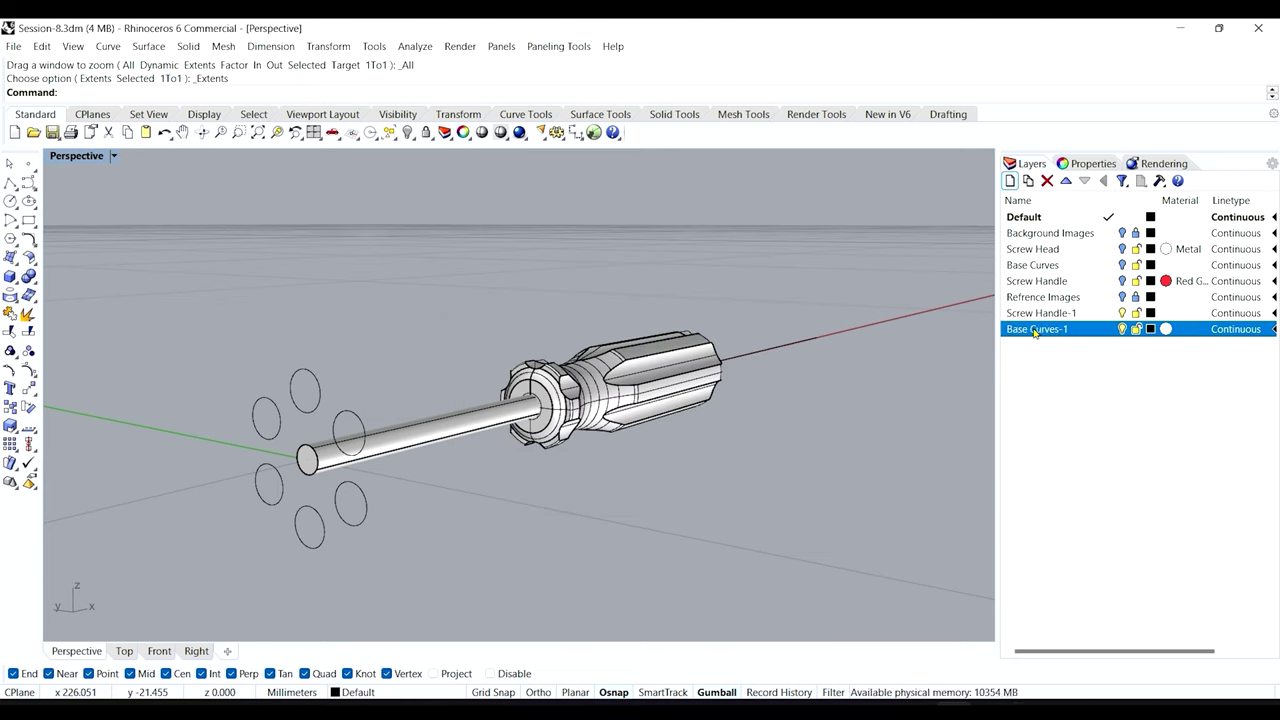
# - Float the Popup tools and the Surface Creation tools as separate toolbars over the Perspective view
pyautogui.middleClick(419, 336)
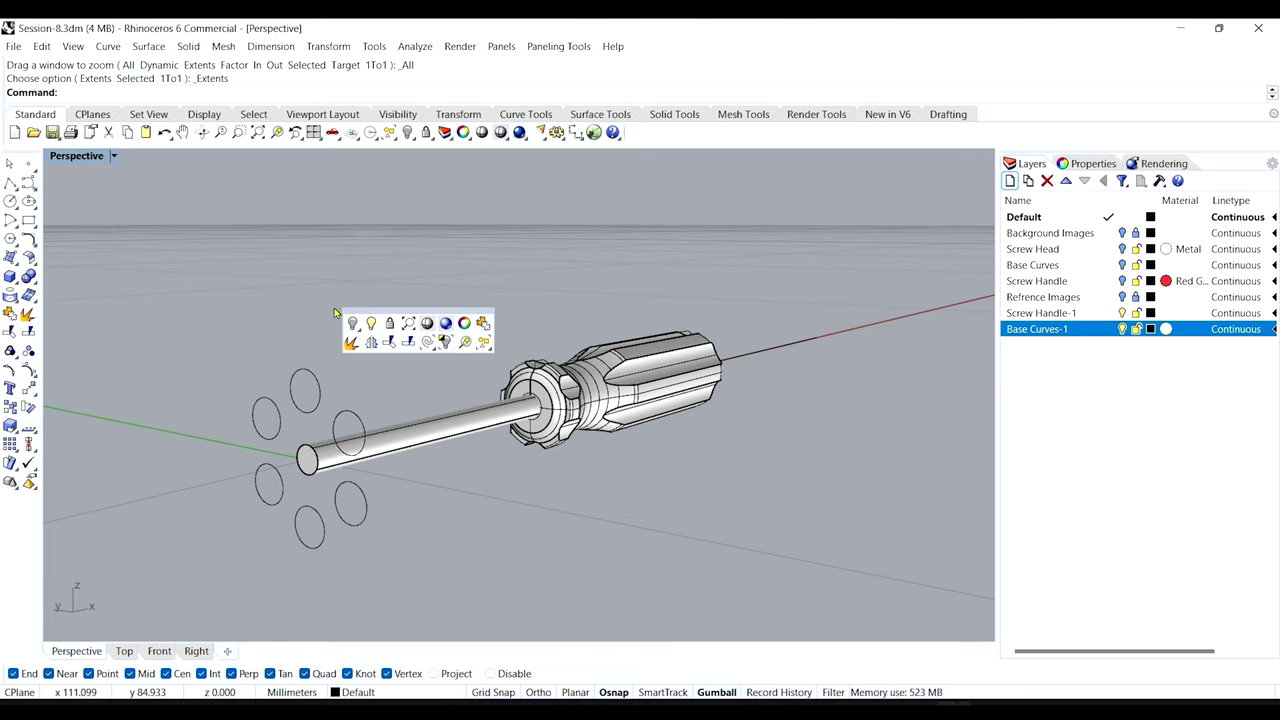
pyautogui.click(460, 271)
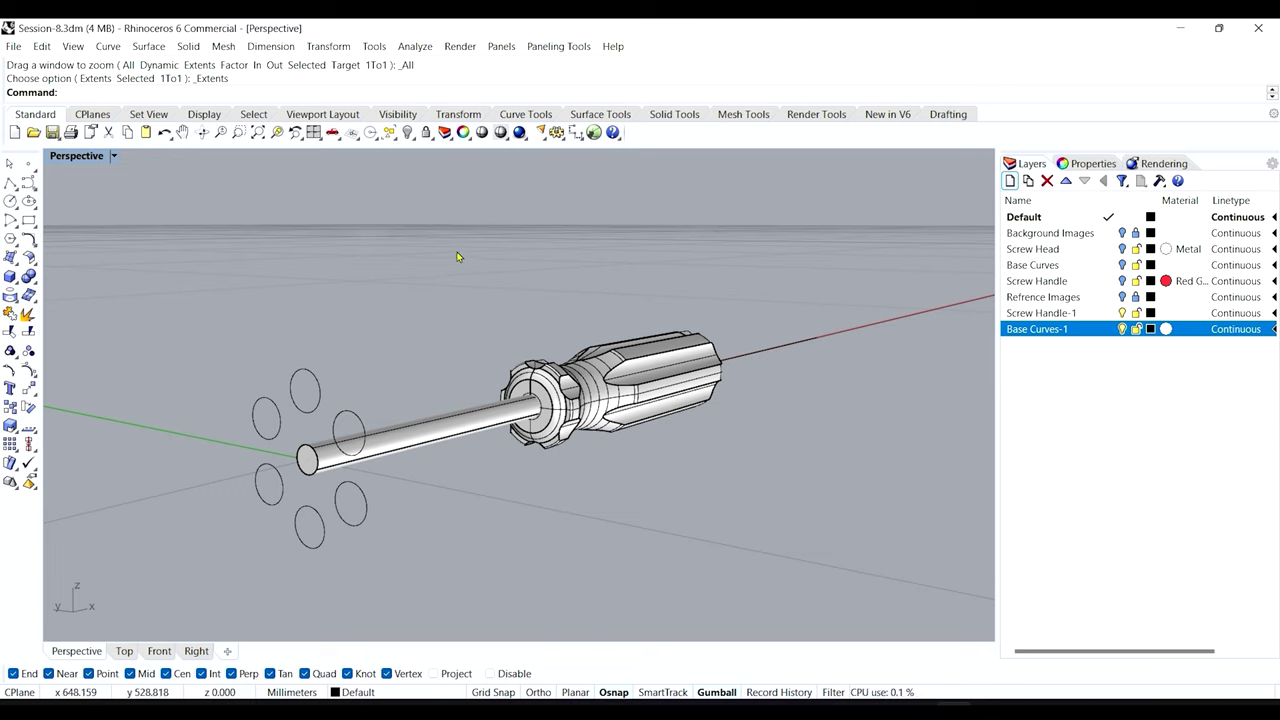
pyautogui.middleClick(457, 257)
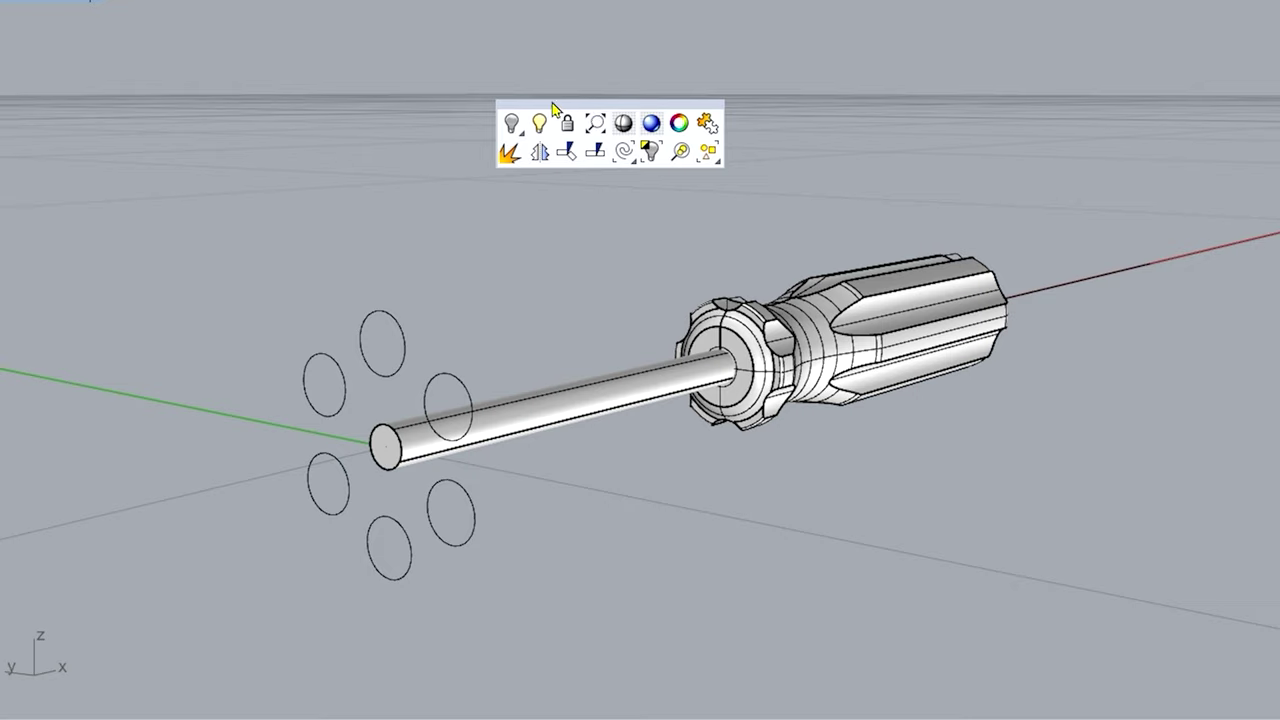
pyautogui.click(594, 104)
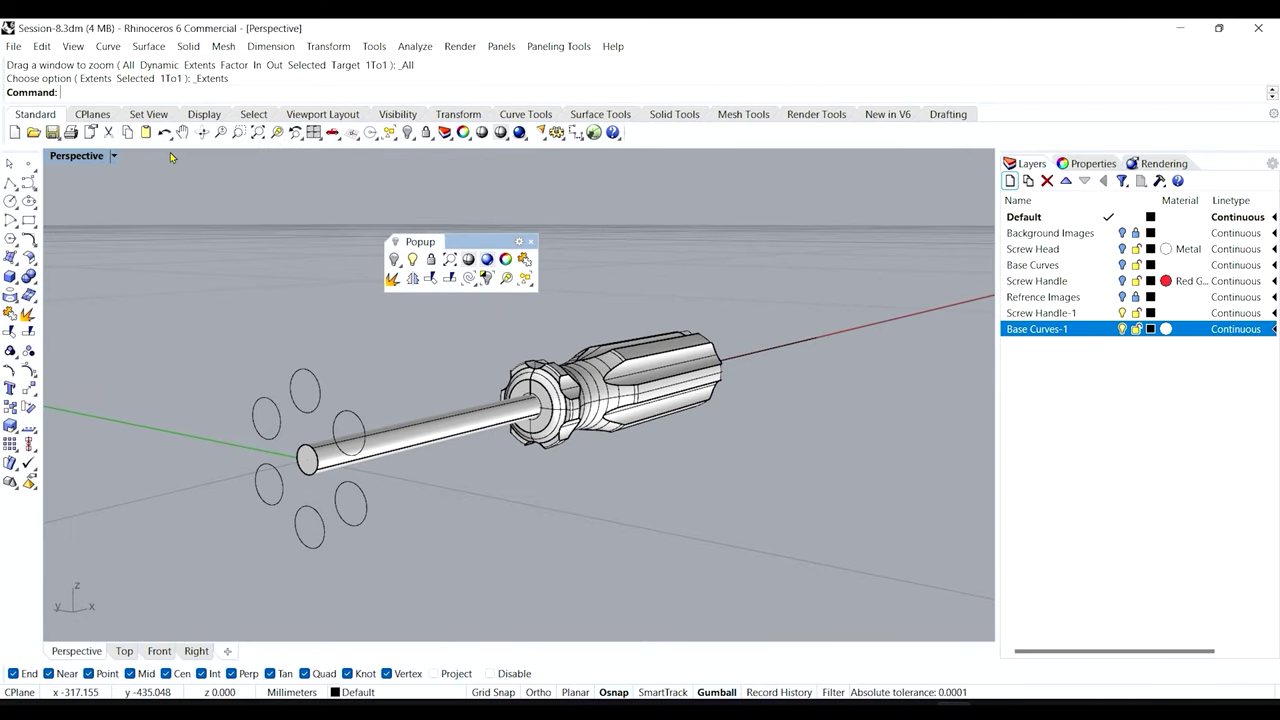
pyautogui.click(16, 266)
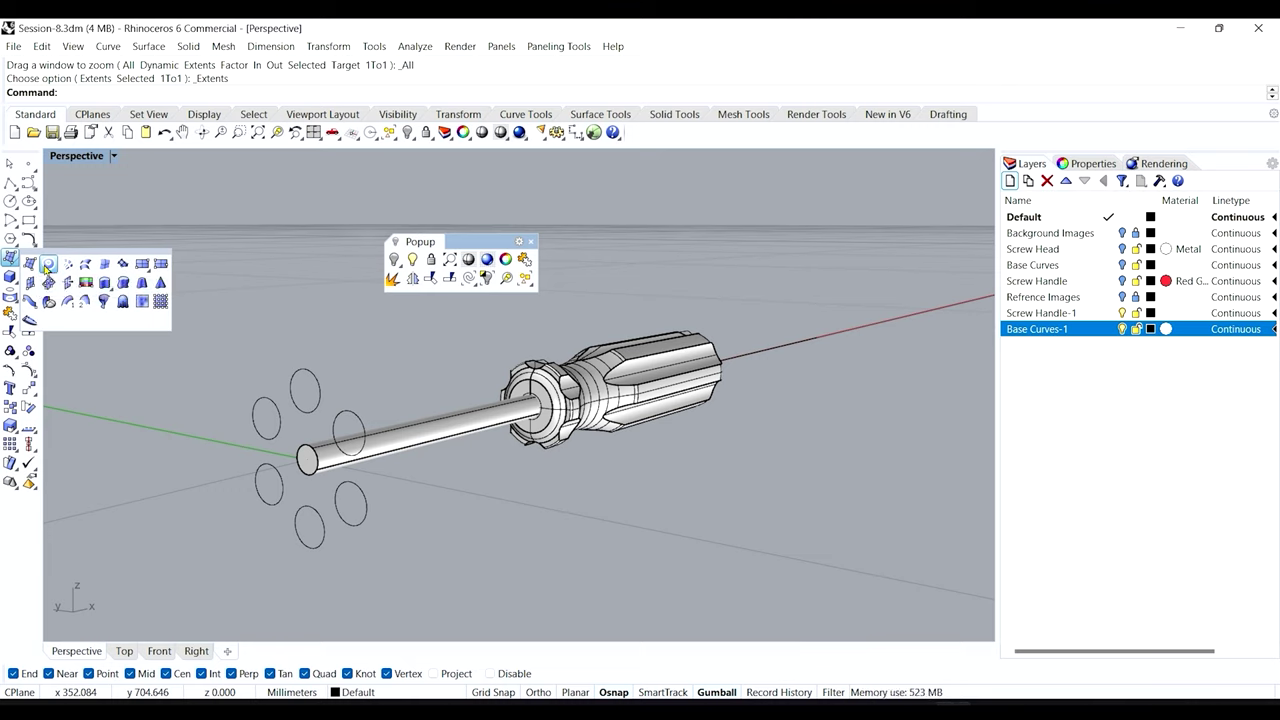
pyautogui.moveTo(70, 255); pyautogui.dragTo(161, 208)
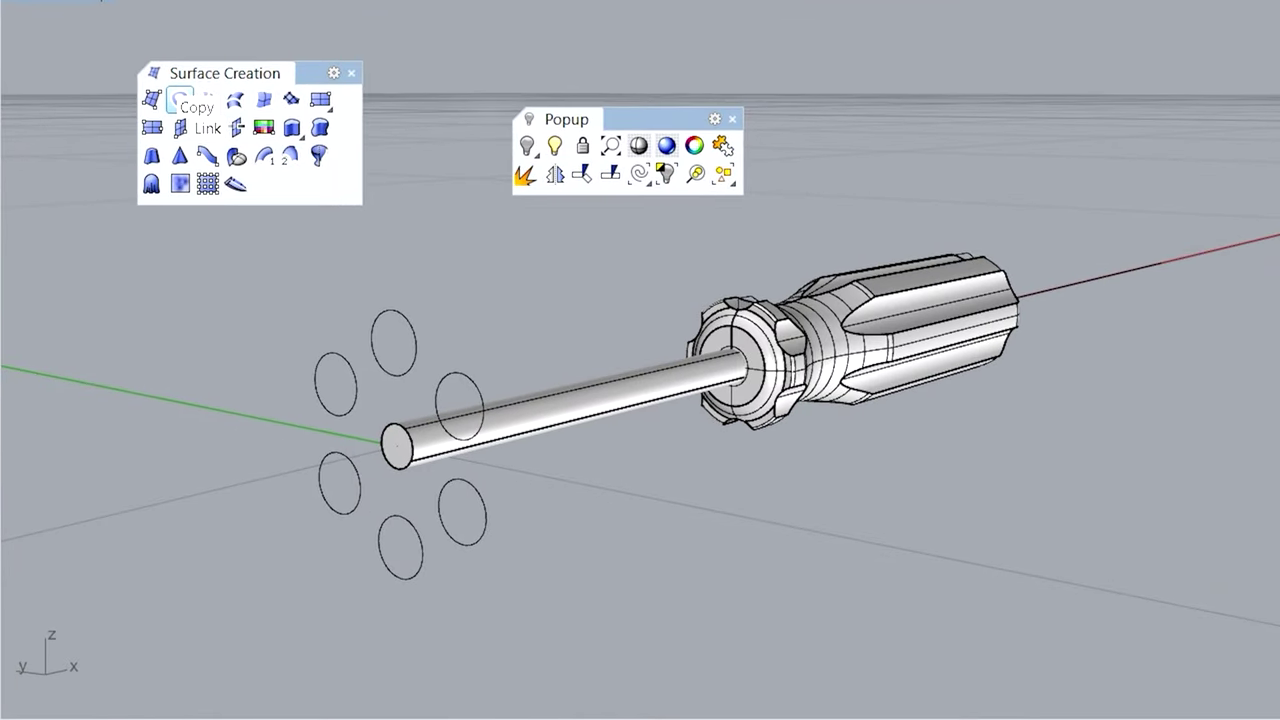
# - Copy the Surface from planar curves tool into the Popup toolbar and widen that toolbar to fit all its tools
pyautogui.keyDown('ctrl'); pyautogui.moveTo(178, 96); pyautogui.dragTo(692, 176); pyautogui.keyUp('ctrl')
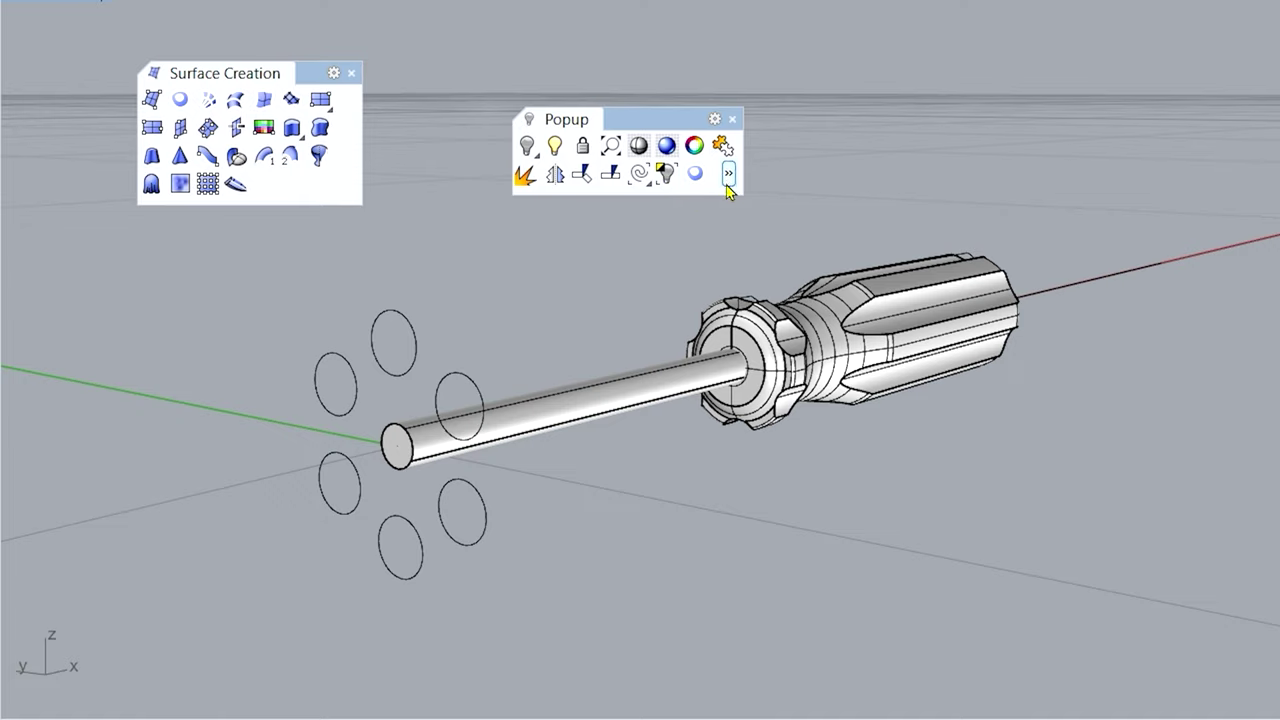
pyautogui.click(728, 176)
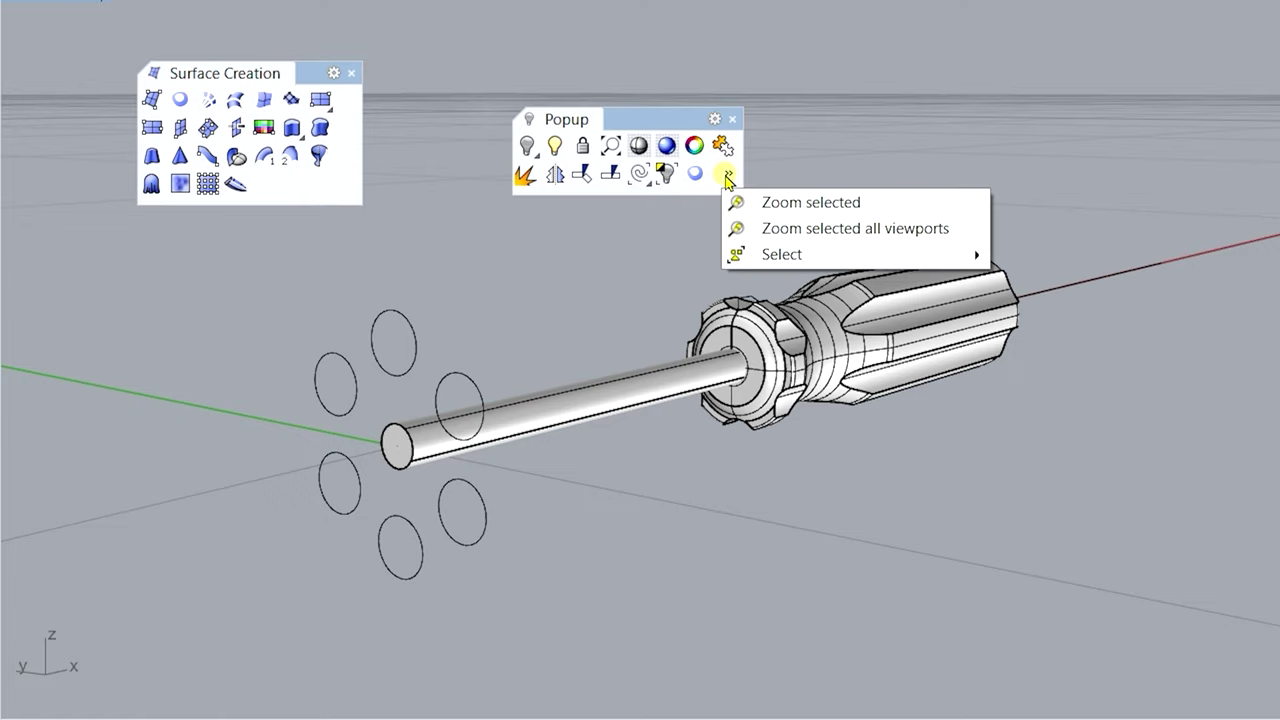
pyautogui.click(708, 203)
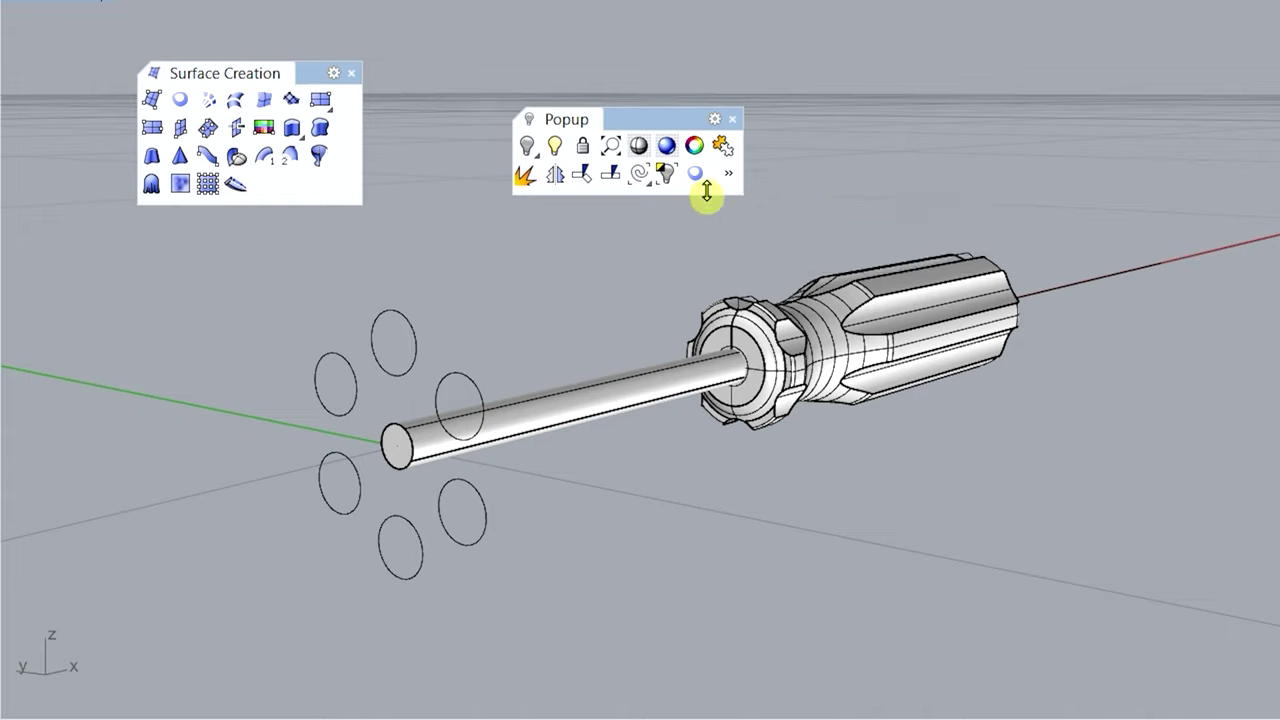
pyautogui.moveTo(708, 194); pyautogui.dragTo(769, 190)
pyautogui.moveTo(712, 222); pyautogui.dragTo(708, 196)
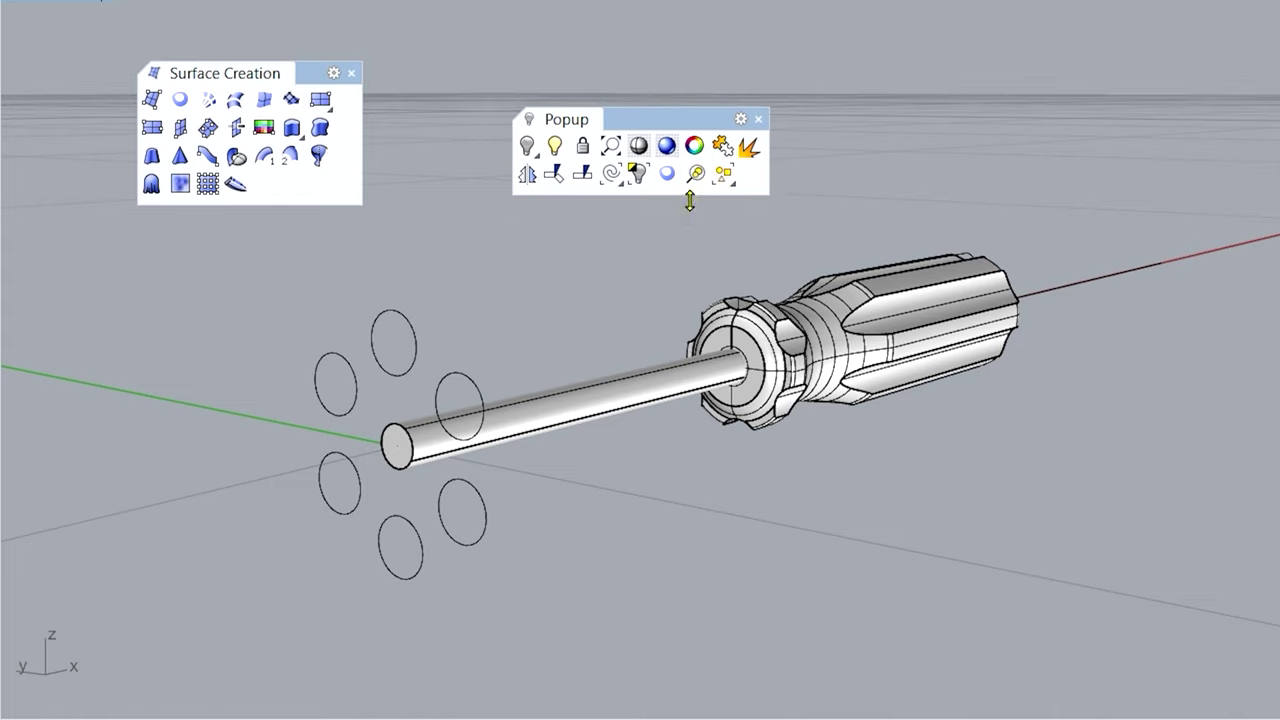
# - Close the floating Surface Creation and Popup toolbars and check the pop-up tools for Surface from planar curves
pyautogui.click(351, 74)
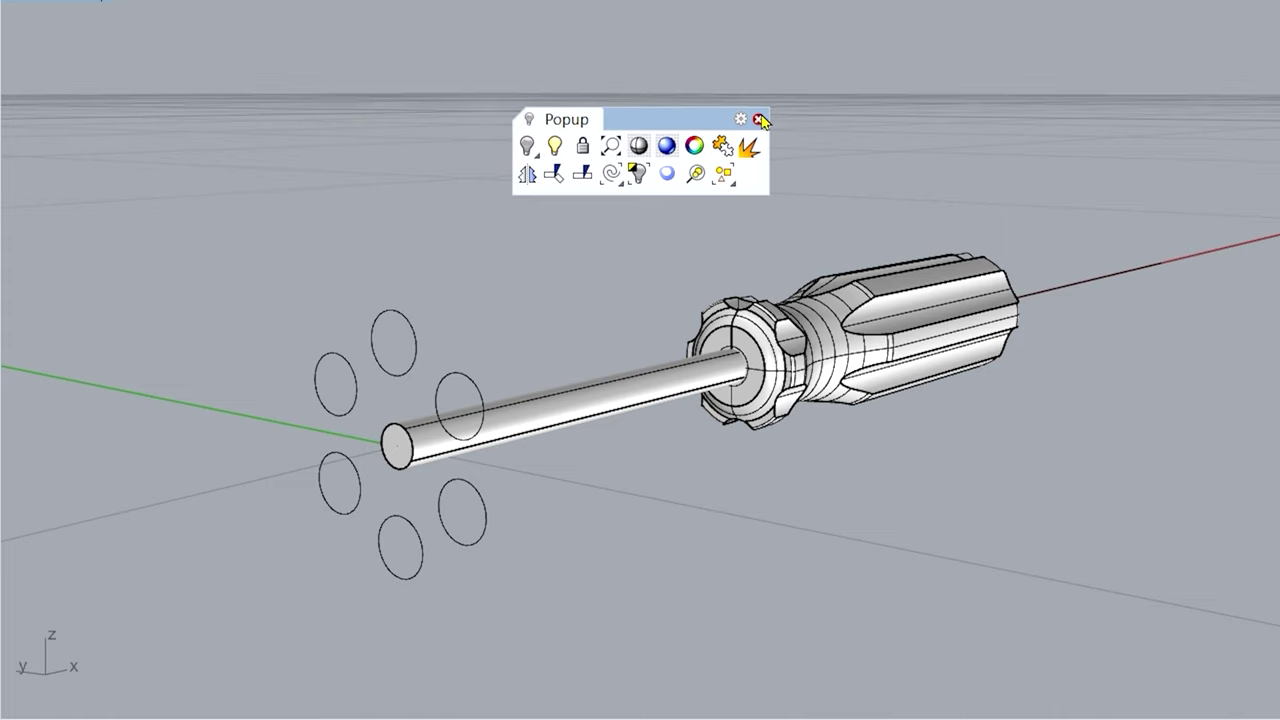
pyautogui.click(758, 118)
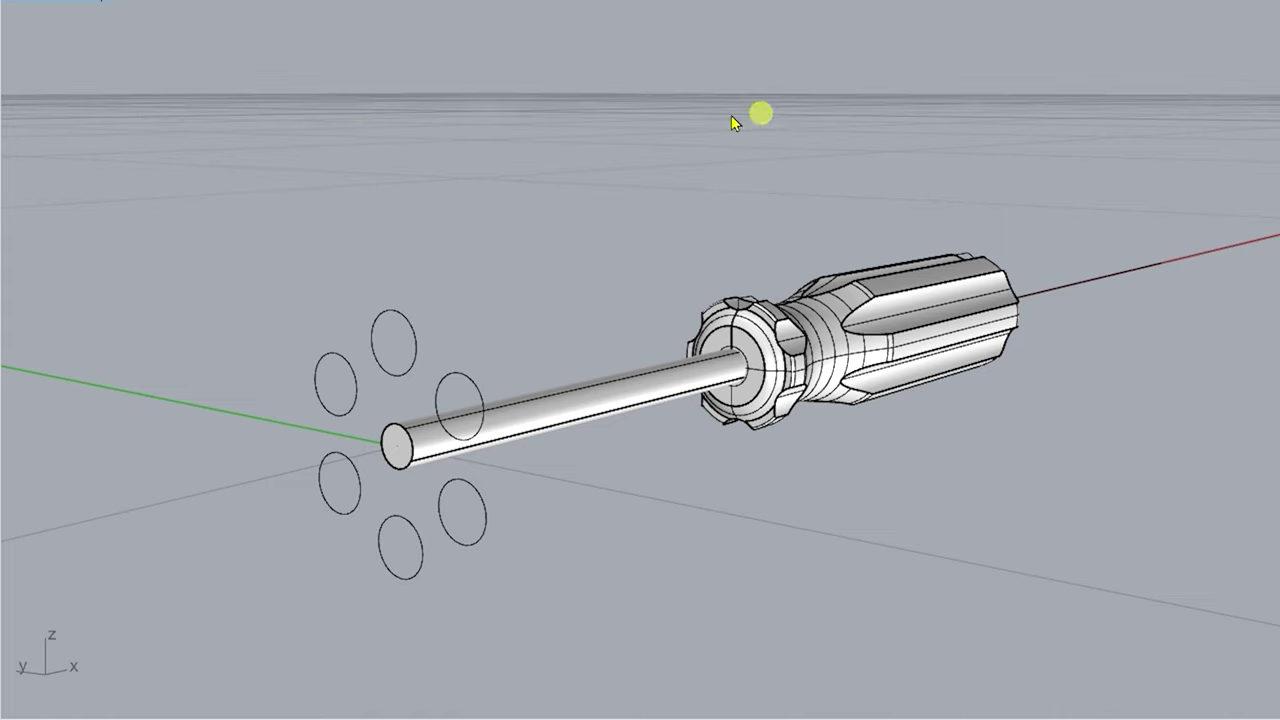
pyautogui.middleClick(720, 182)
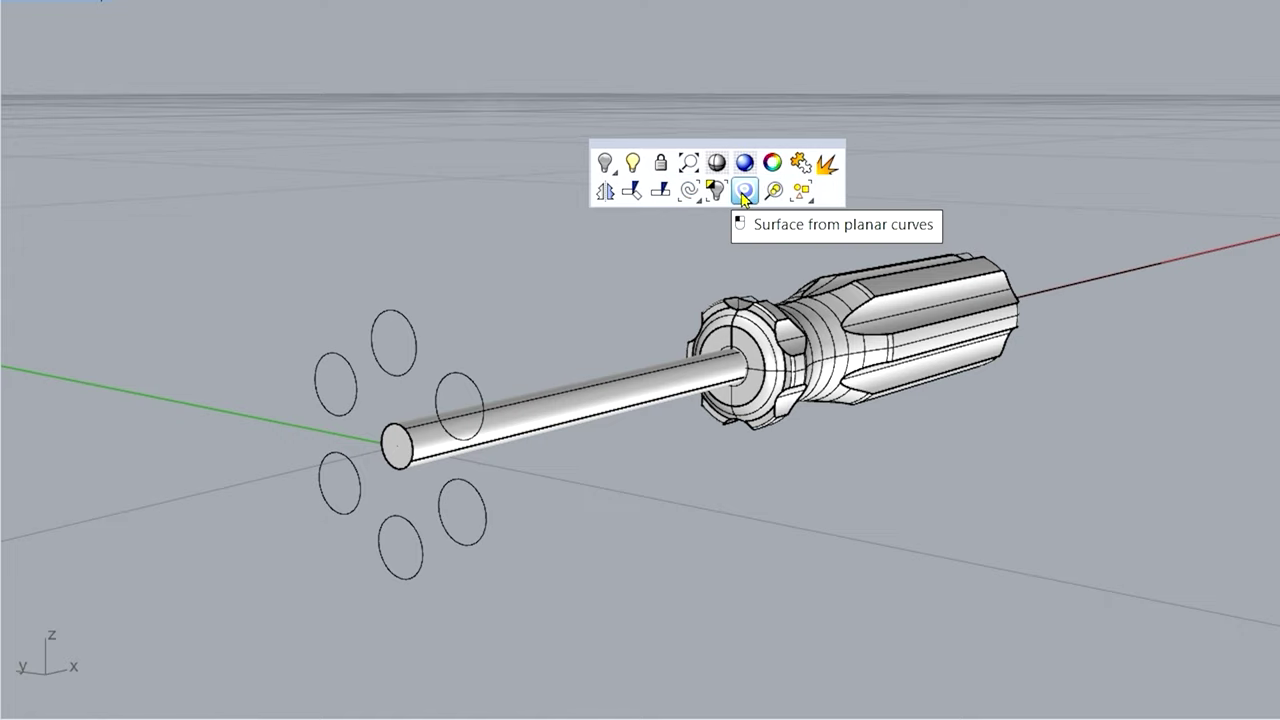
pyautogui.click(528, 228)
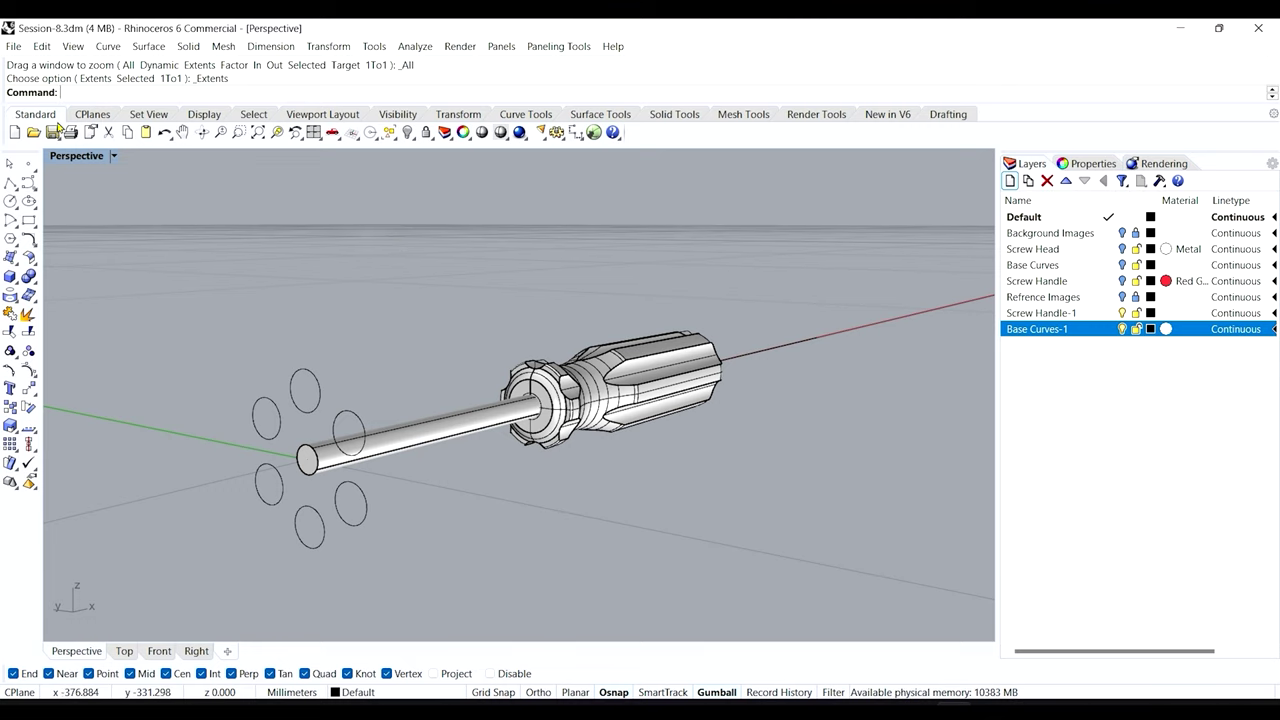
# - Float the selection tools over the Perspective view and move all curves to the Base Curves-1 layer
pyautogui.click(389, 132)
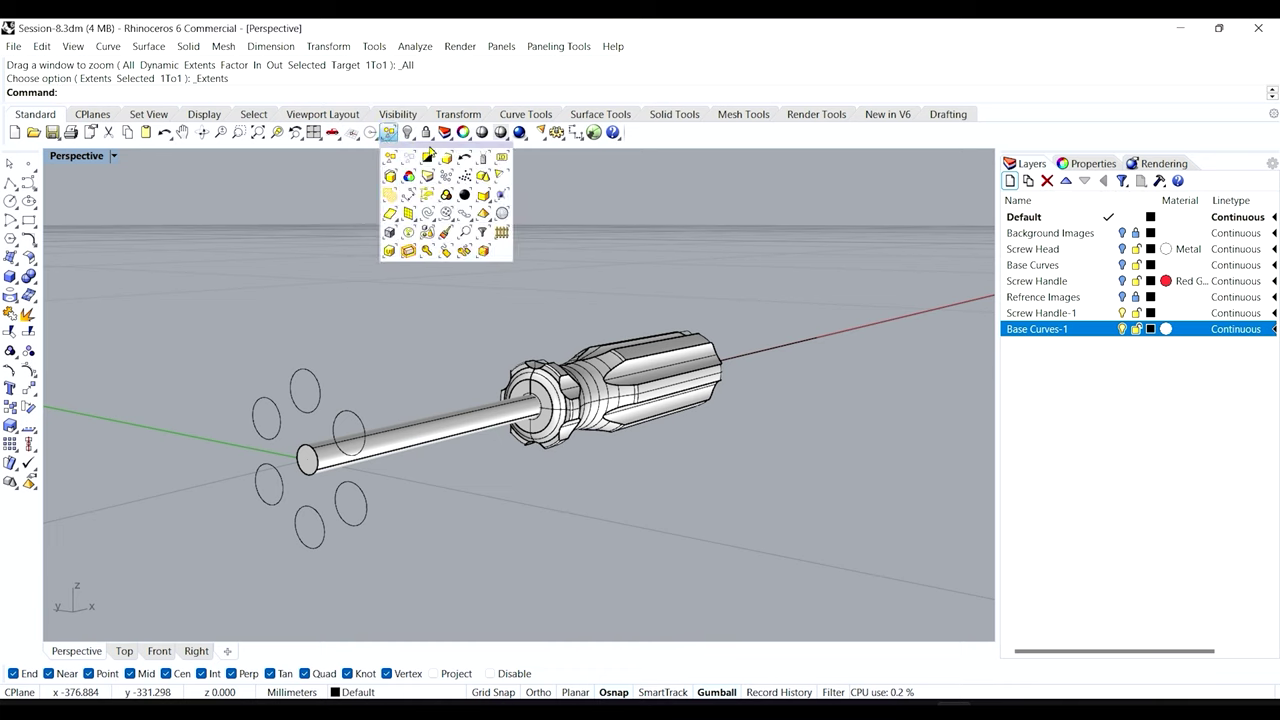
pyautogui.moveTo(428, 150); pyautogui.dragTo(437, 166)
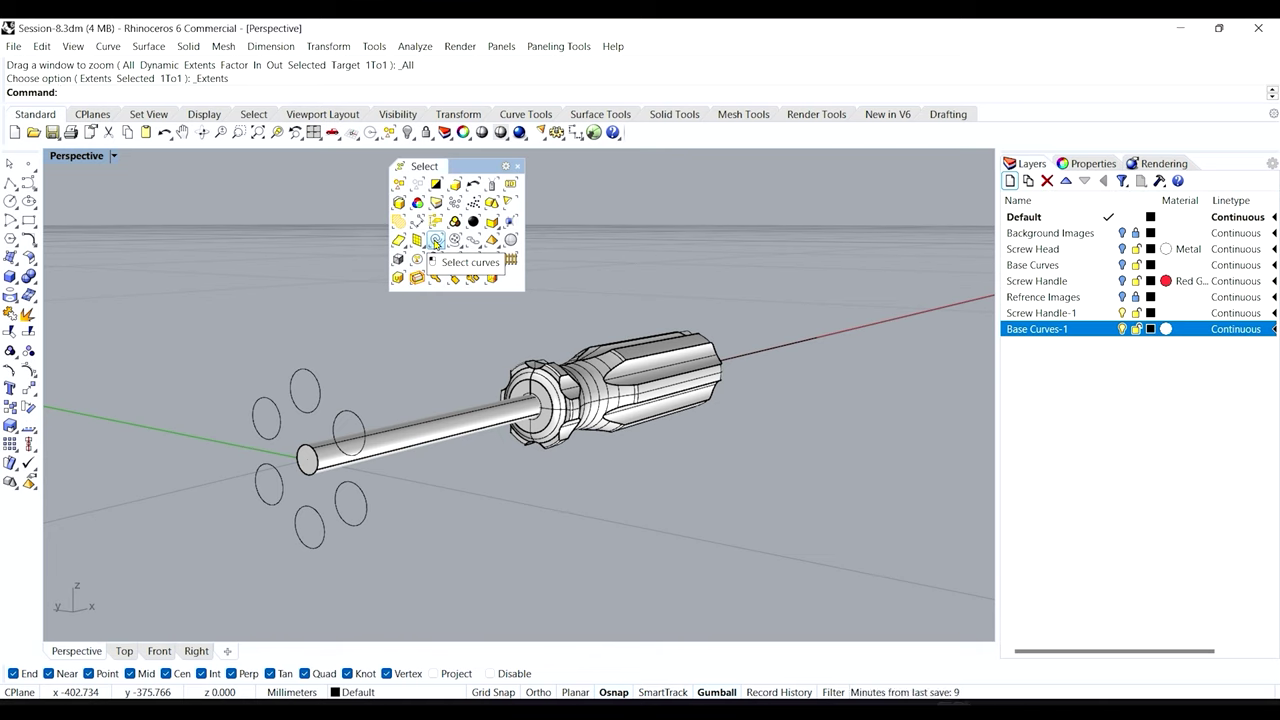
pyautogui.middleClick(731, 233)
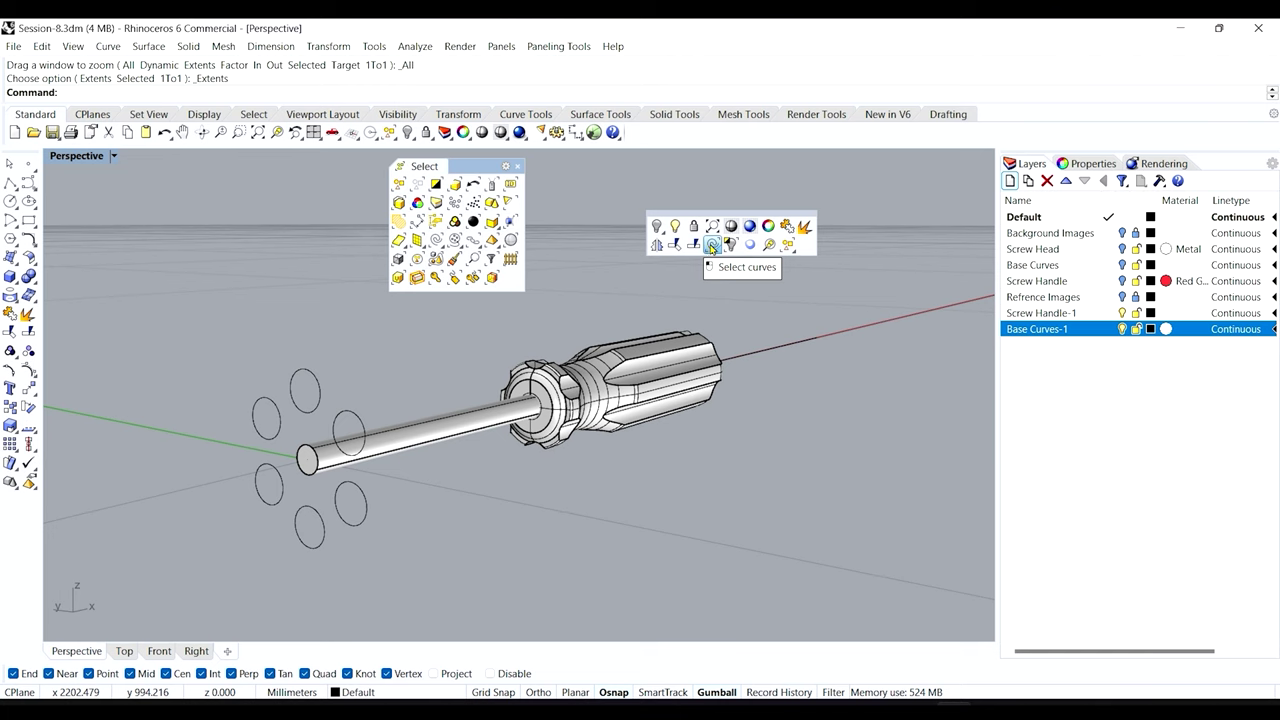
pyautogui.click(711, 246)
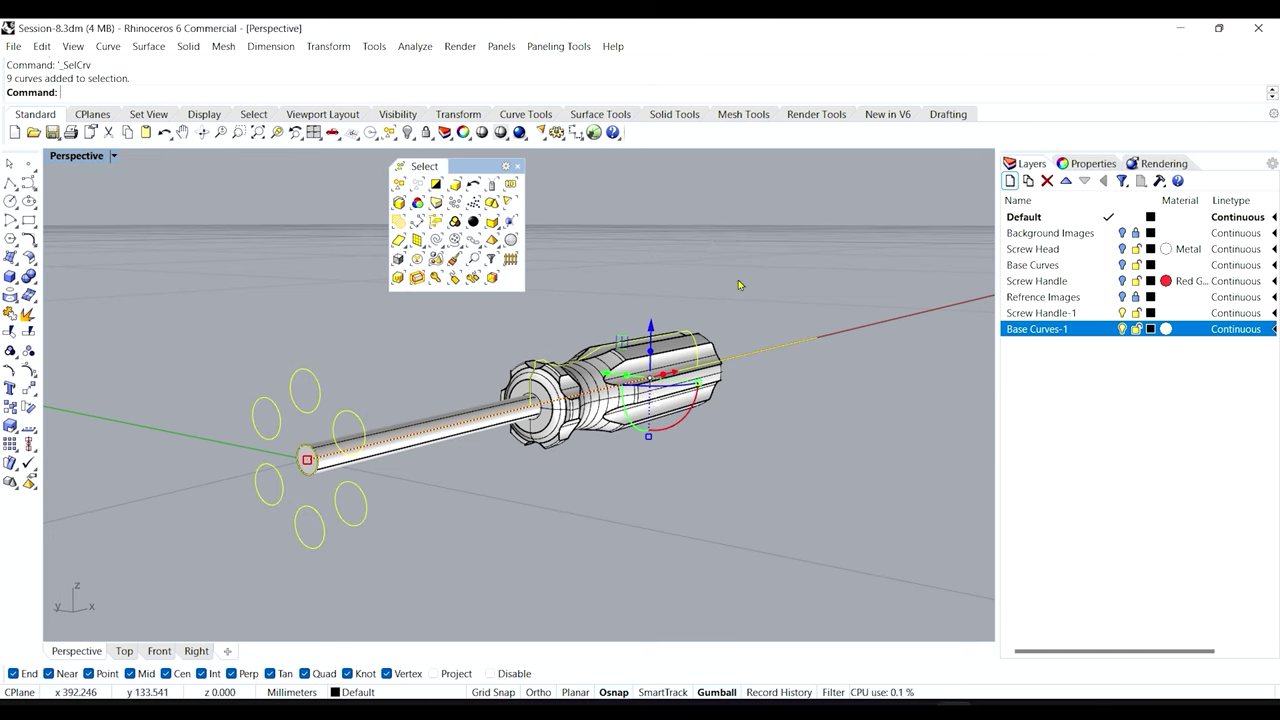
pyautogui.rightClick(1032, 333)
pyautogui.click(1108, 611)
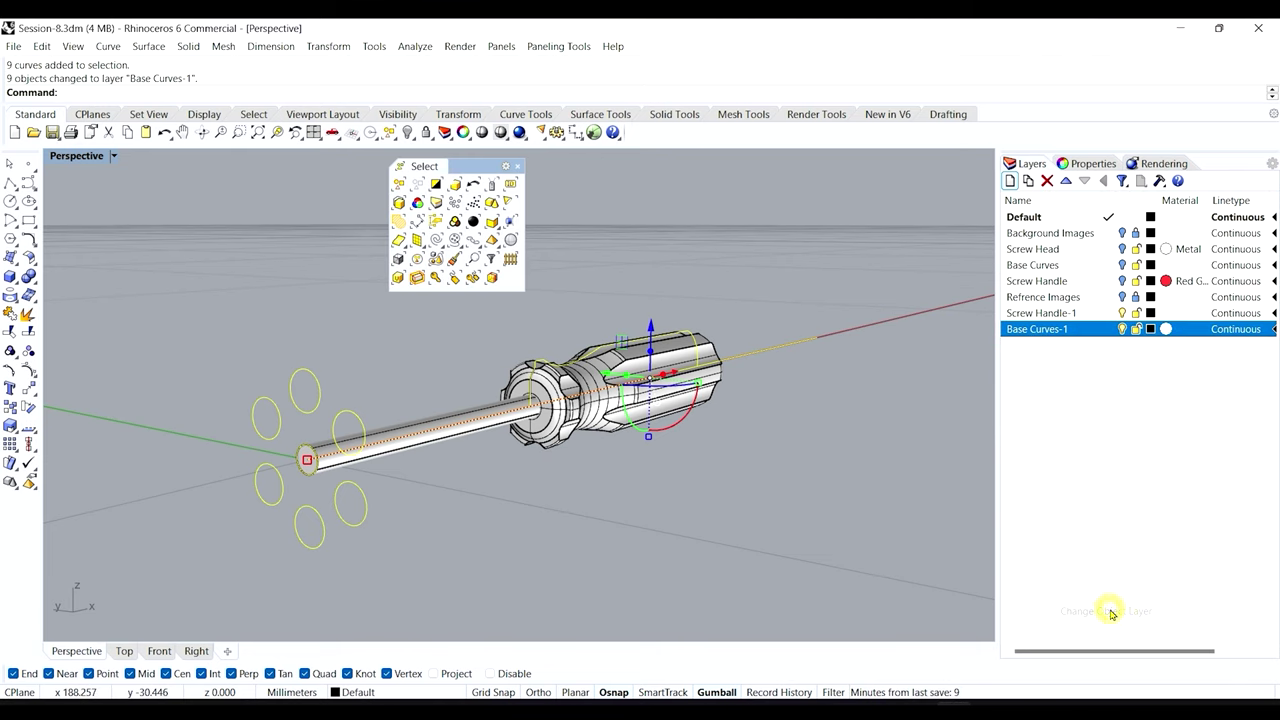
# - Hide the Base Curves-1 layer, close the floating selection tools and show the Refrence Images layer
pyautogui.click(1121, 331)
pyautogui.click(517, 166)
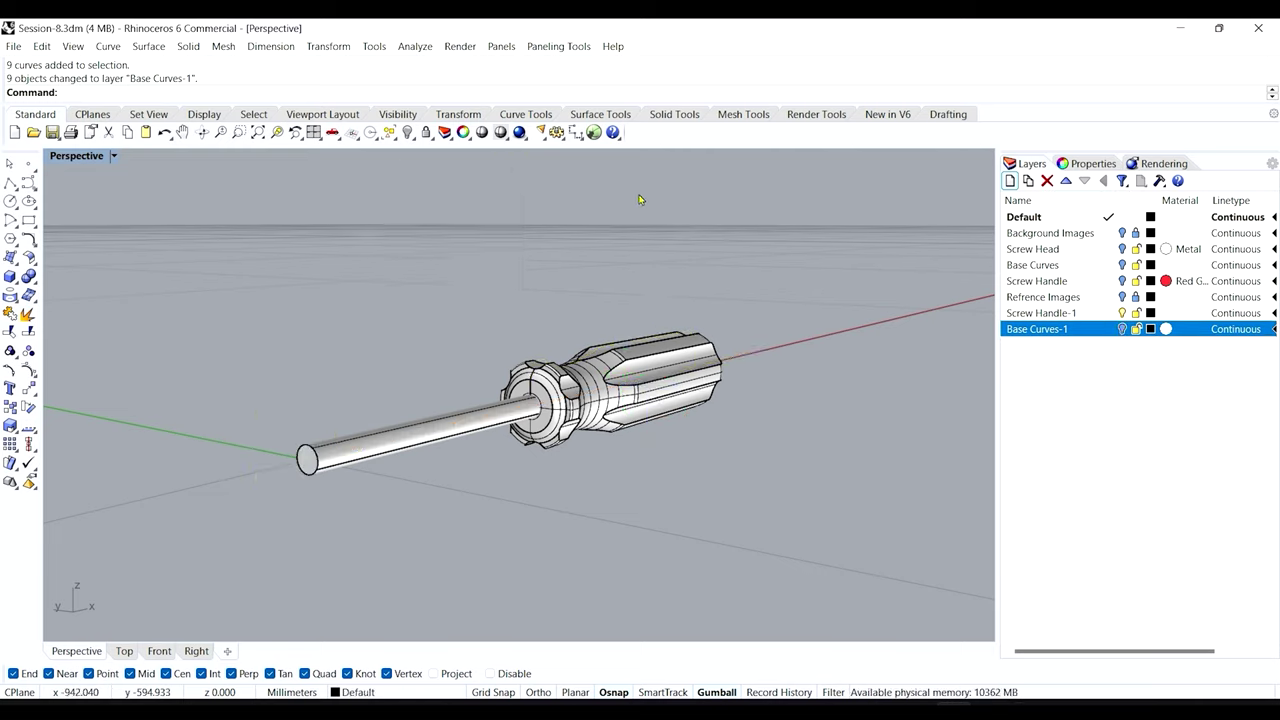
pyautogui.click(1070, 297)
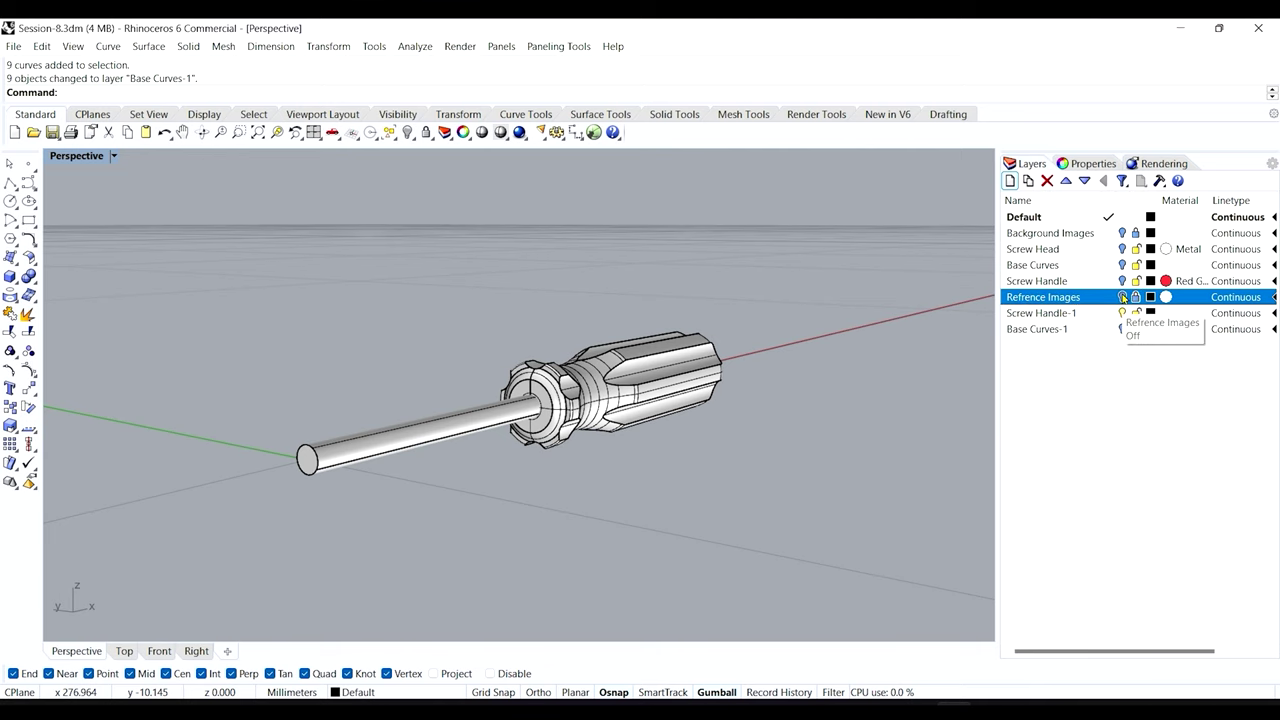
pyautogui.click(1122, 297)
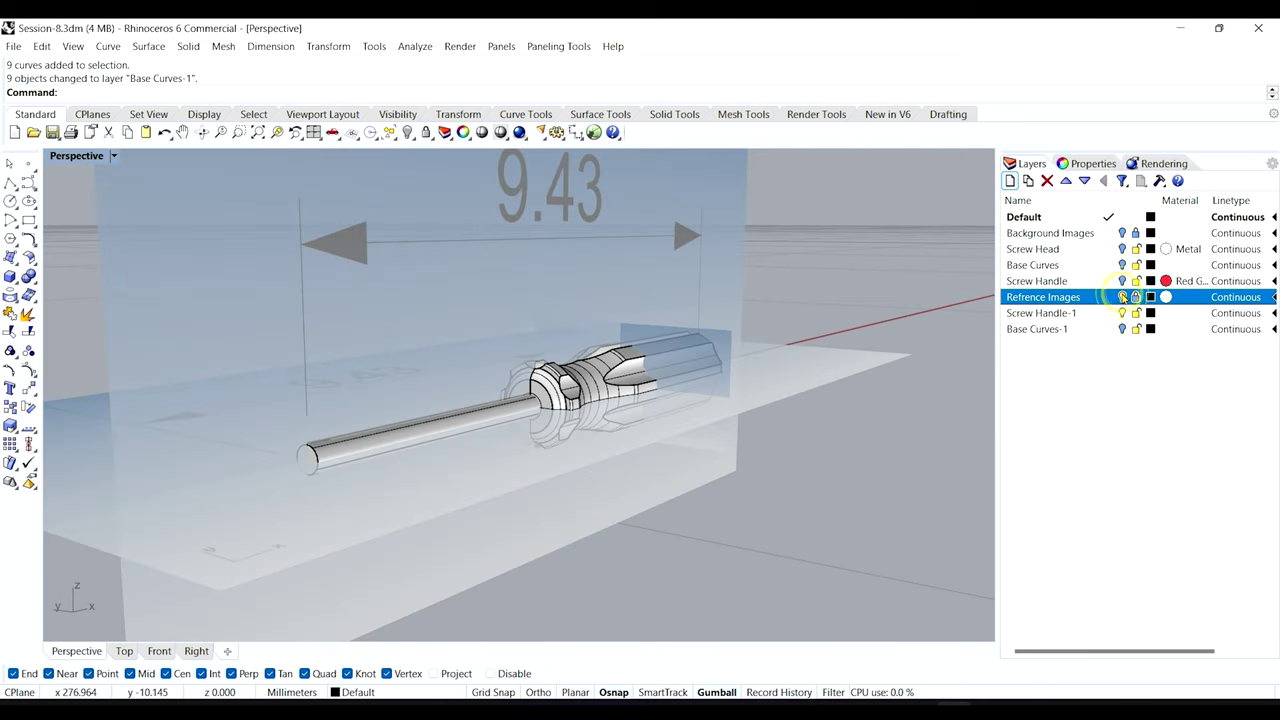
# - Examine the shaft's tapered tip against the reference image in the Top view
pyautogui.click(125, 651)
pyautogui.scroll(-2, 173, 413)
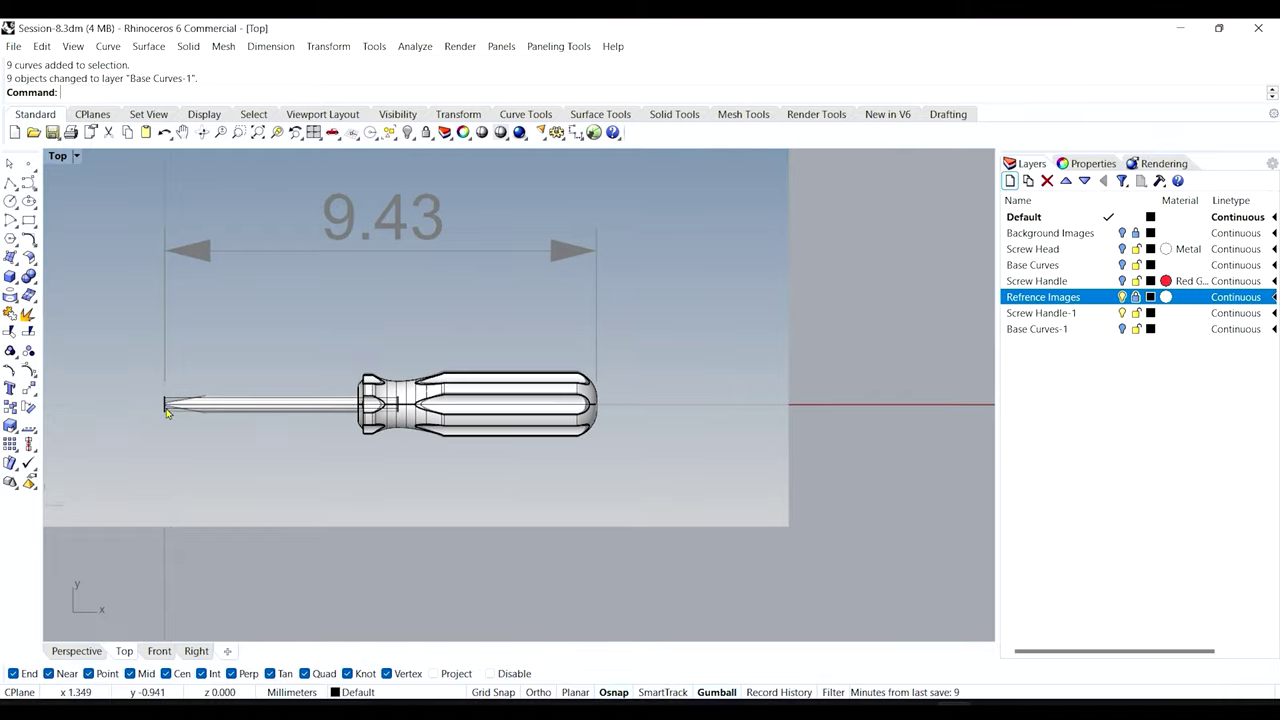
pyautogui.scroll(3, 173, 413)
pyautogui.scroll(3, 160, 404)
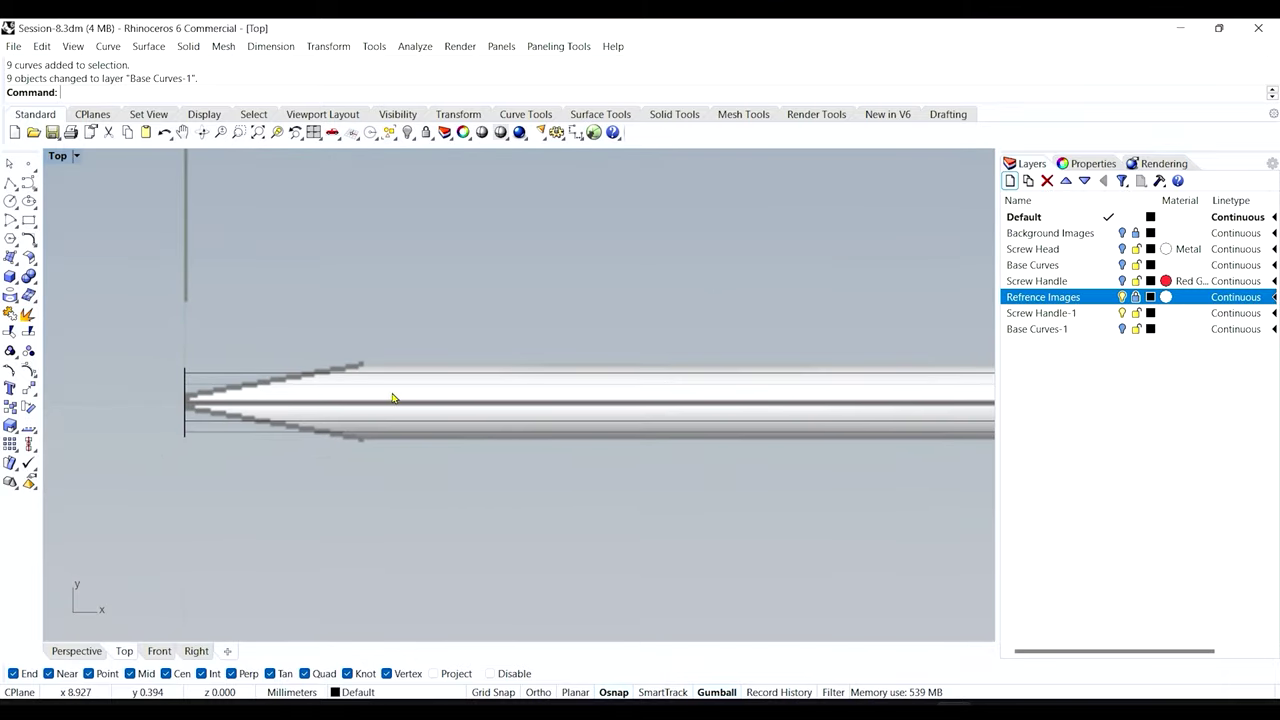
pyautogui.scroll(-2, 392, 404)
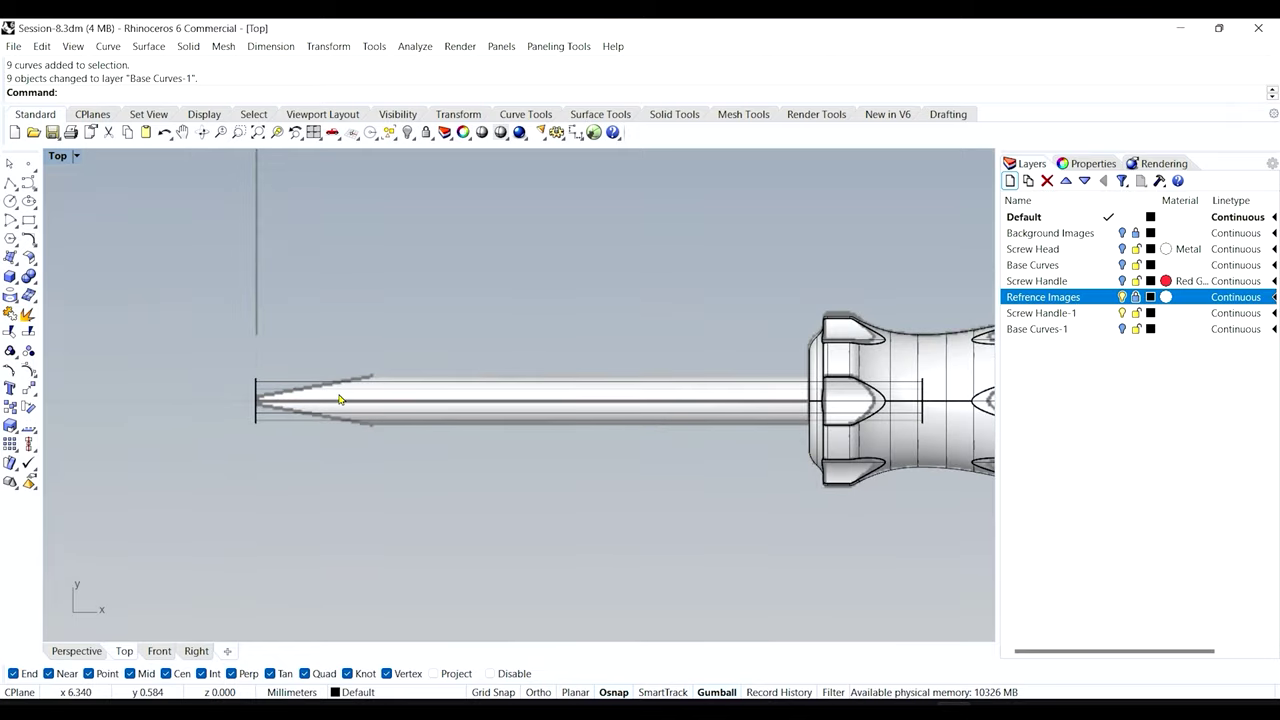
pyautogui.scroll(2, 340, 400)
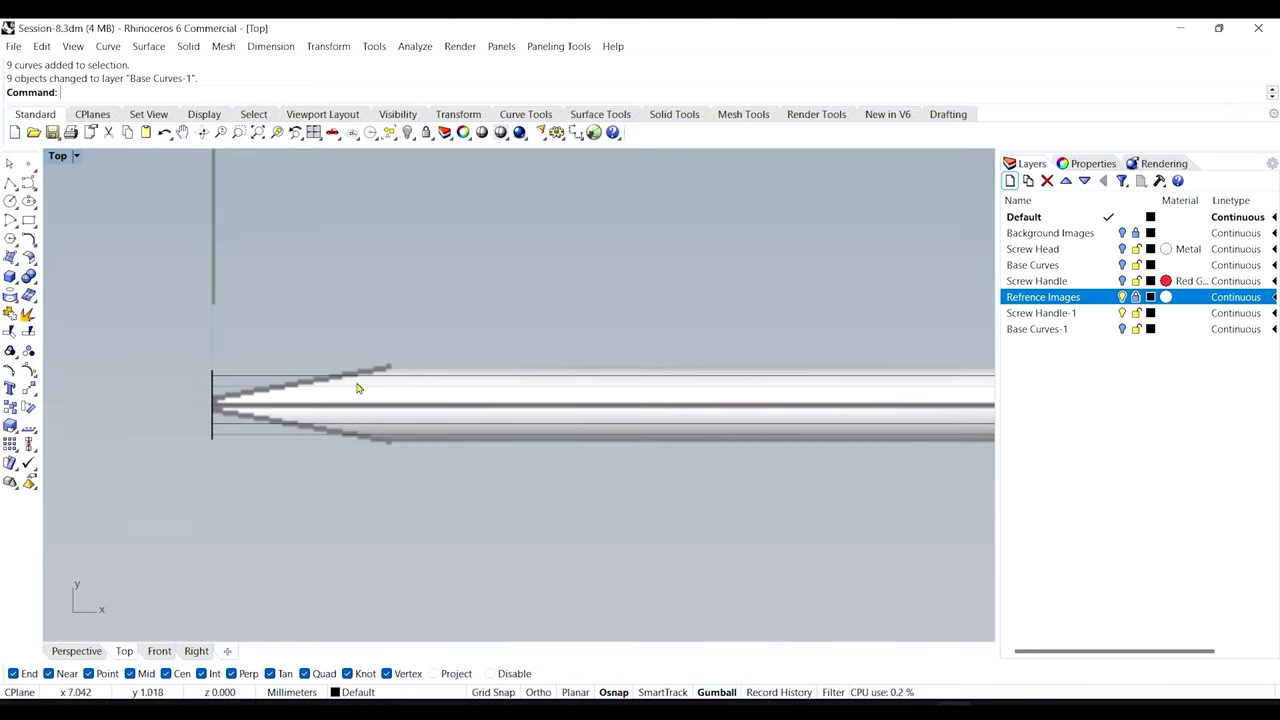
pyautogui.scroll(-2, 449, 422)
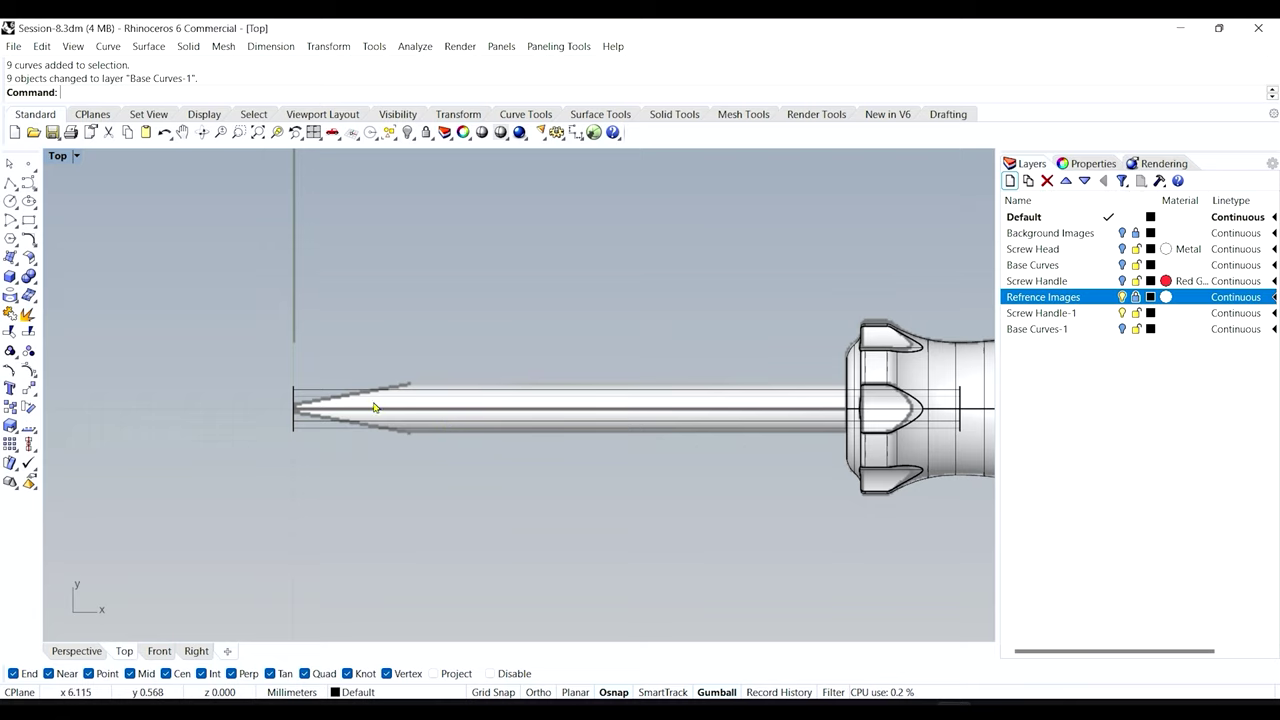
pyautogui.scroll(3, 285, 423)
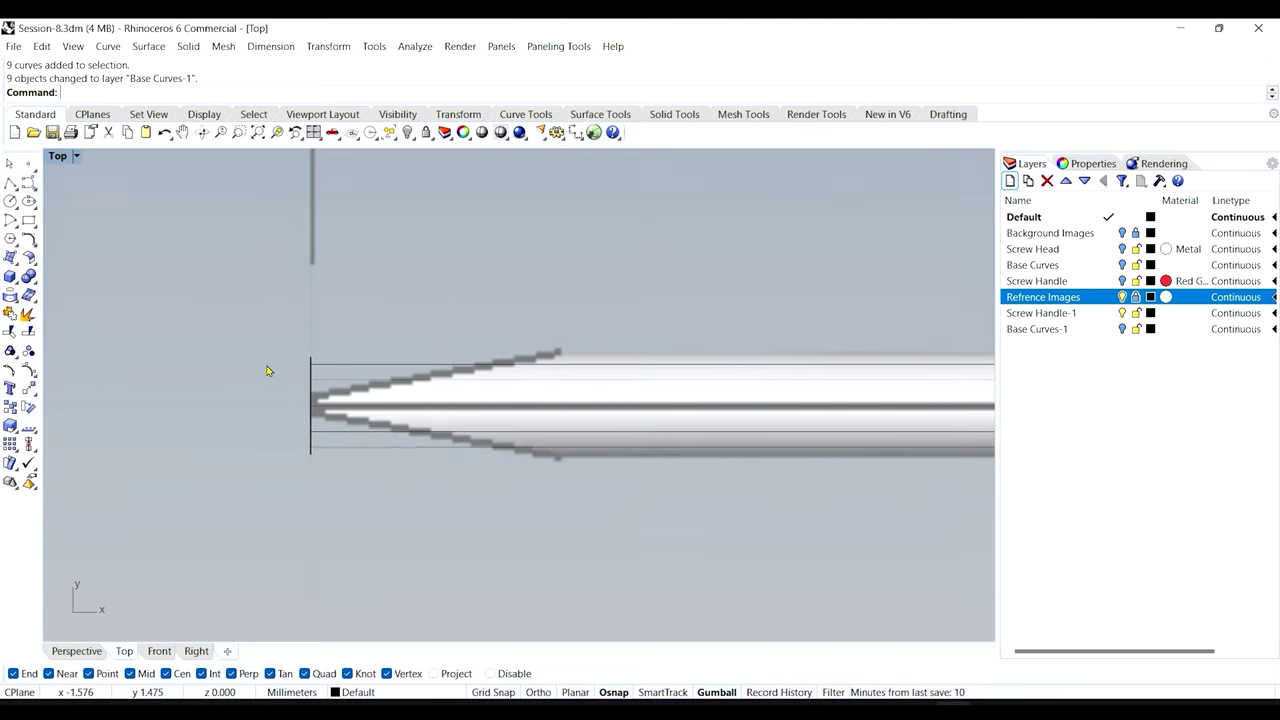
pyautogui.scroll(1, 310, 401)
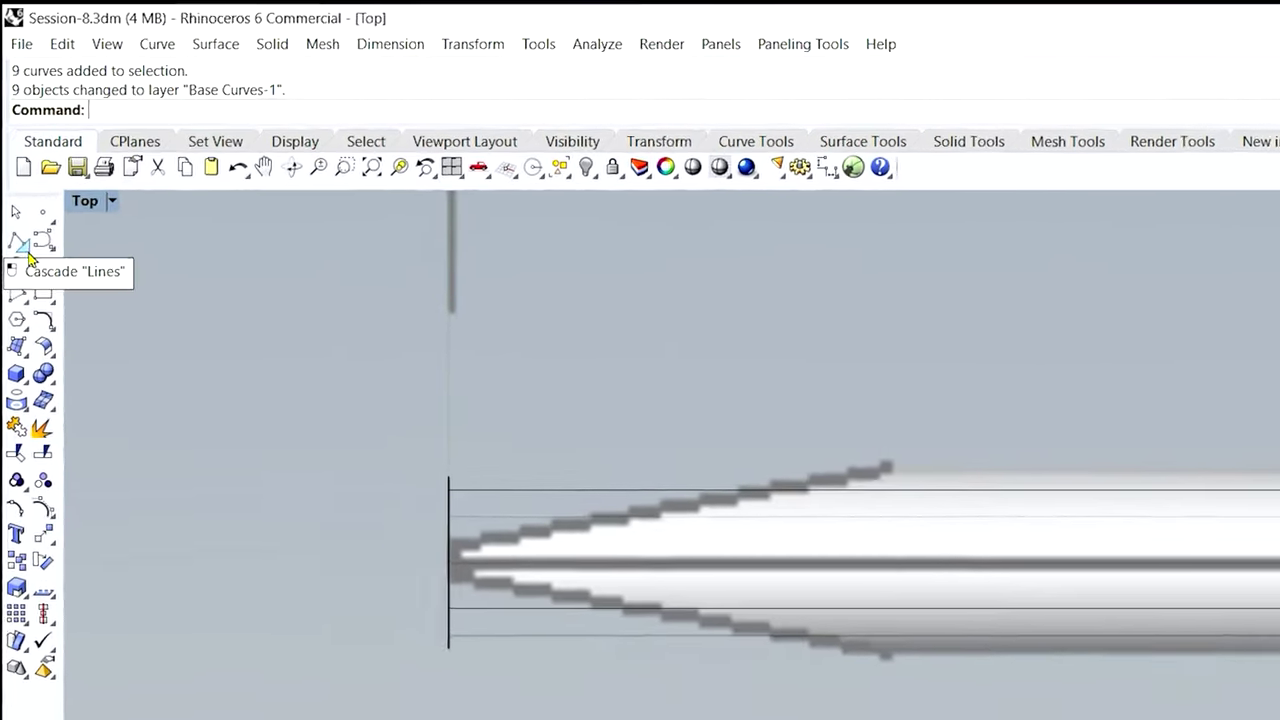
# - Float the line tools, disable object snaps and draw a line from its midpoint along the tip's upper taper, overshooting both ends
pyautogui.click(16, 189)
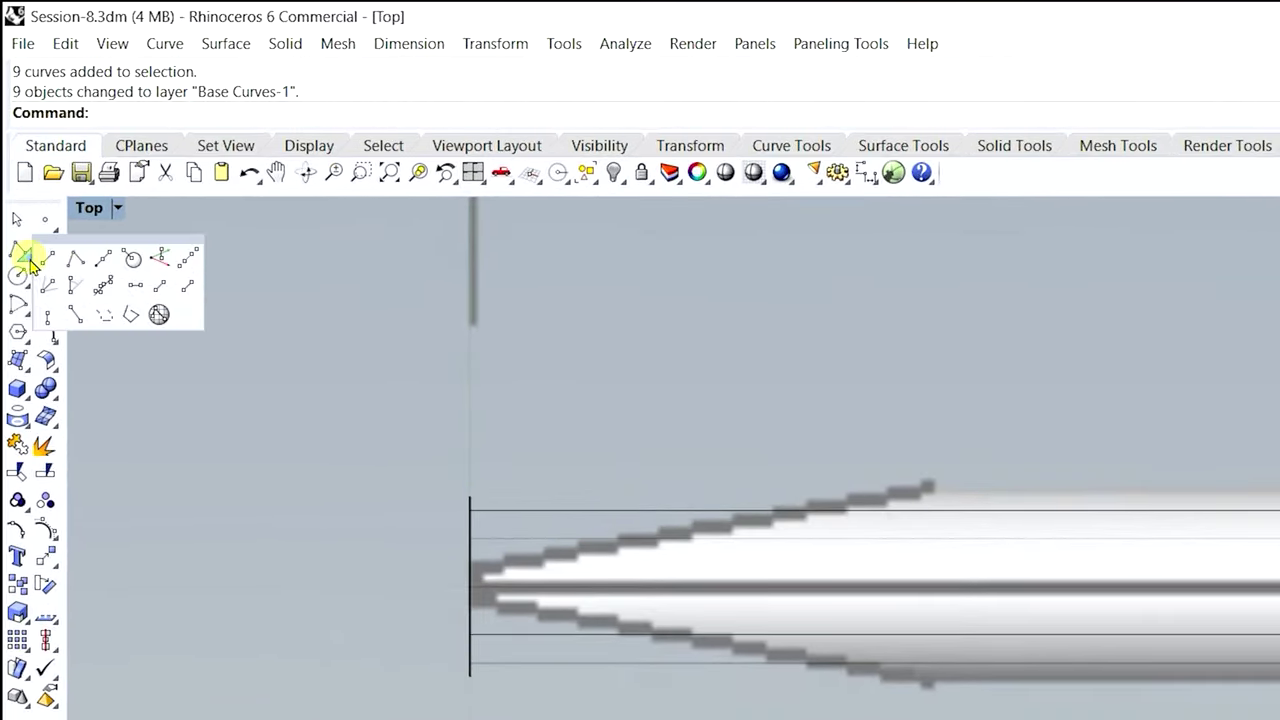
pyautogui.moveTo(108, 245); pyautogui.dragTo(177, 257)
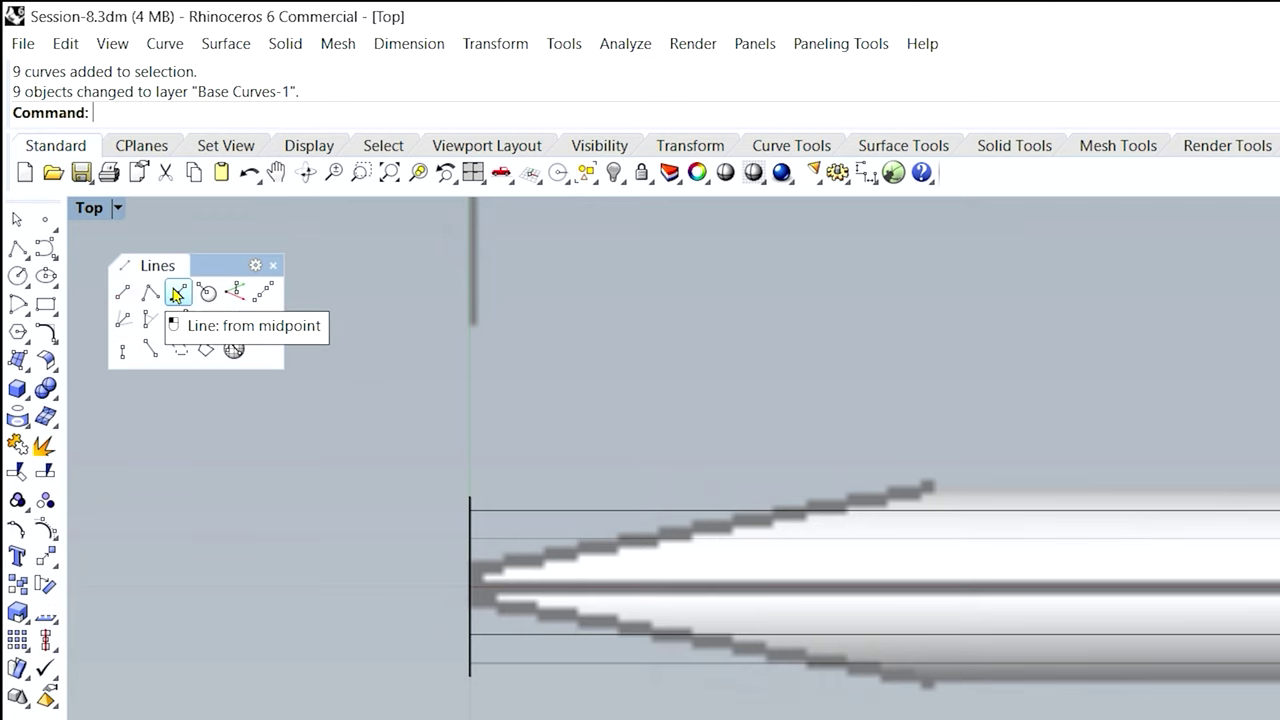
pyautogui.click(177, 292)
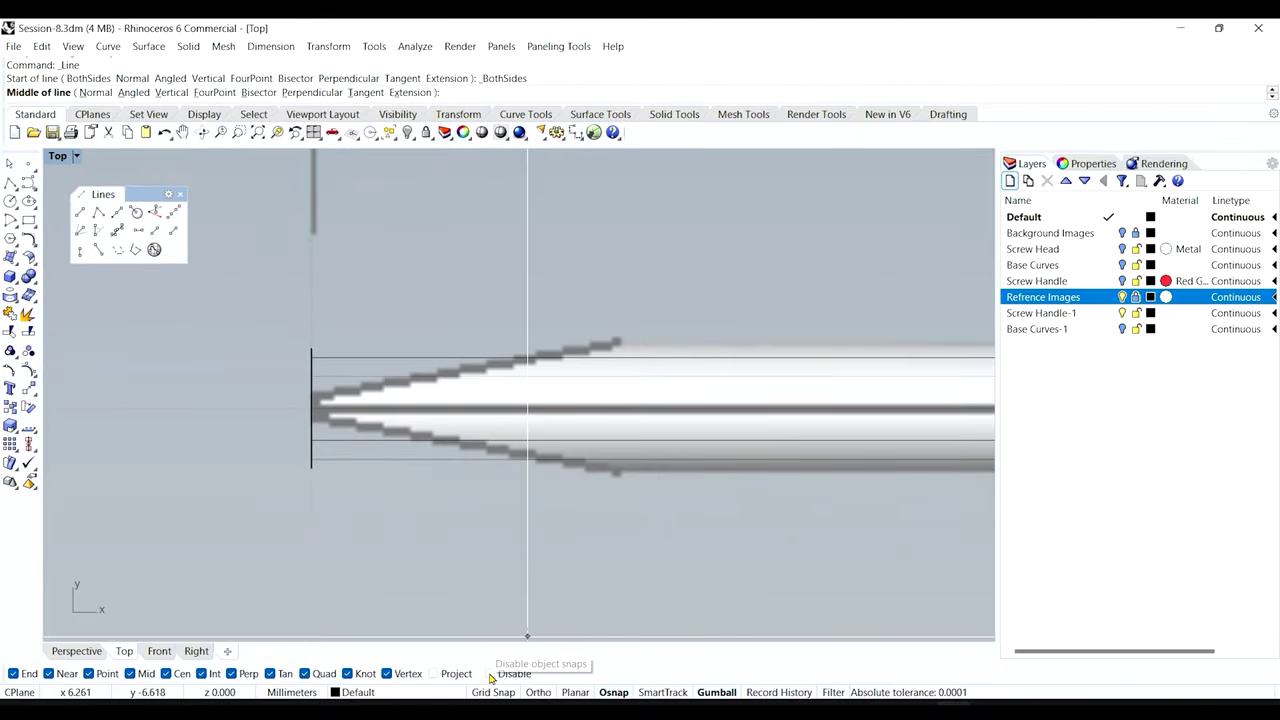
pyautogui.click(490, 674)
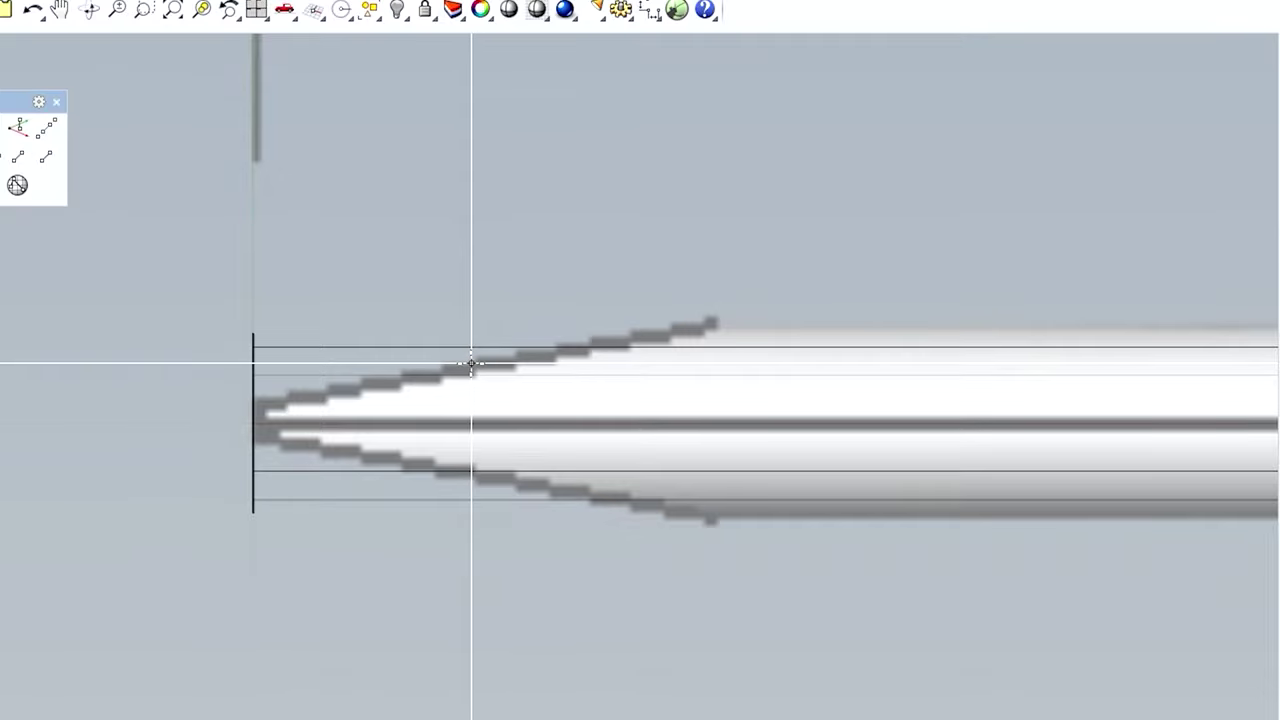
pyautogui.click(471, 363)
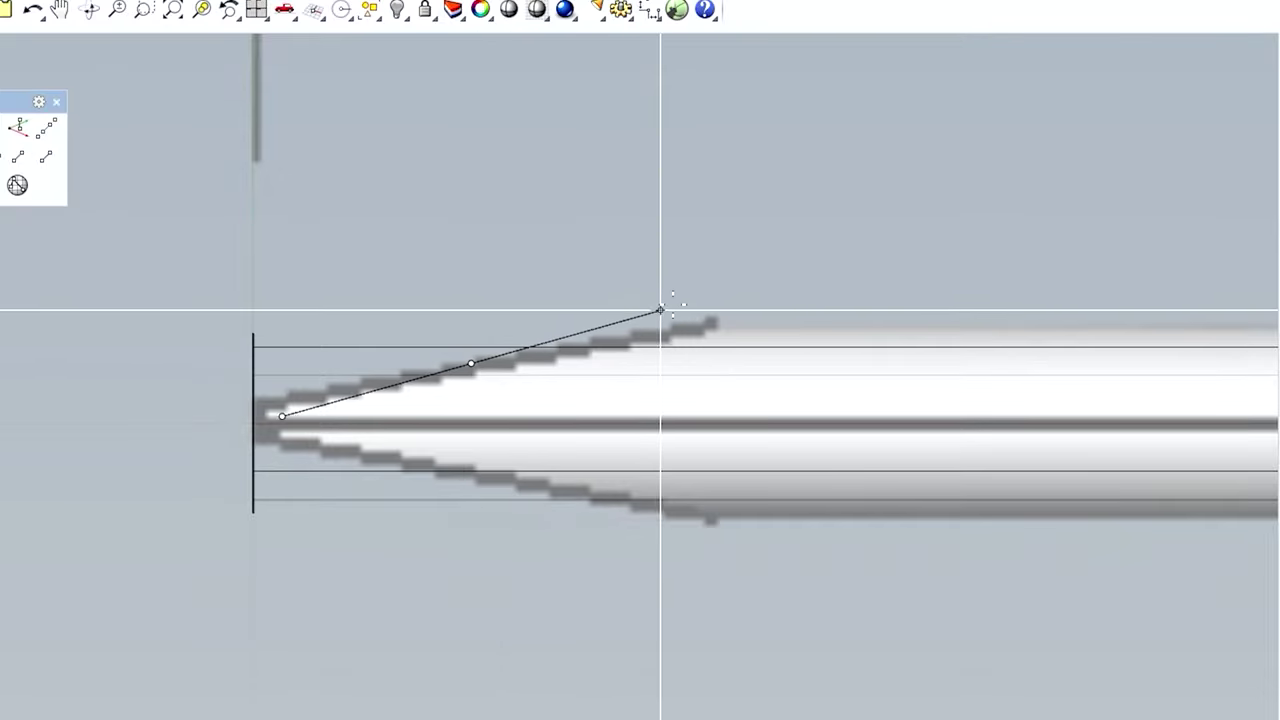
pyautogui.click(820, 300)
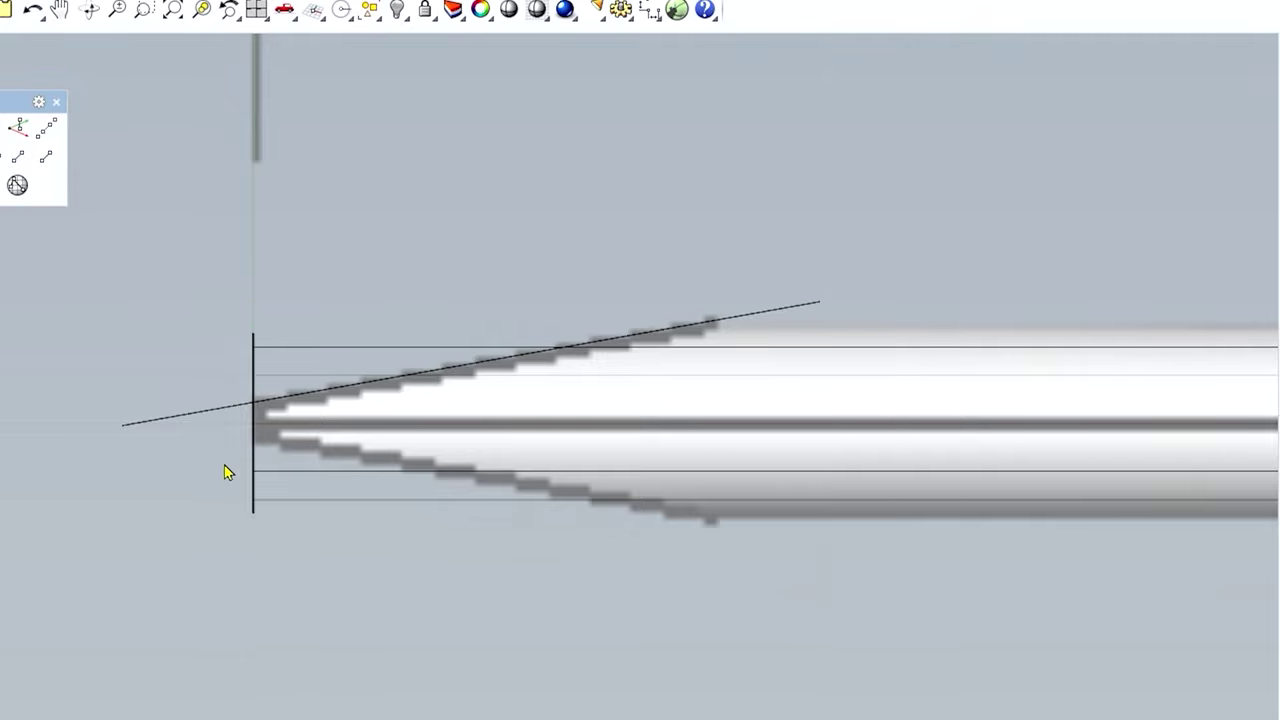
# - Turn object snaps back on and try to mirror the taper line about the shaft's centreline
pyautogui.click(161, 424)
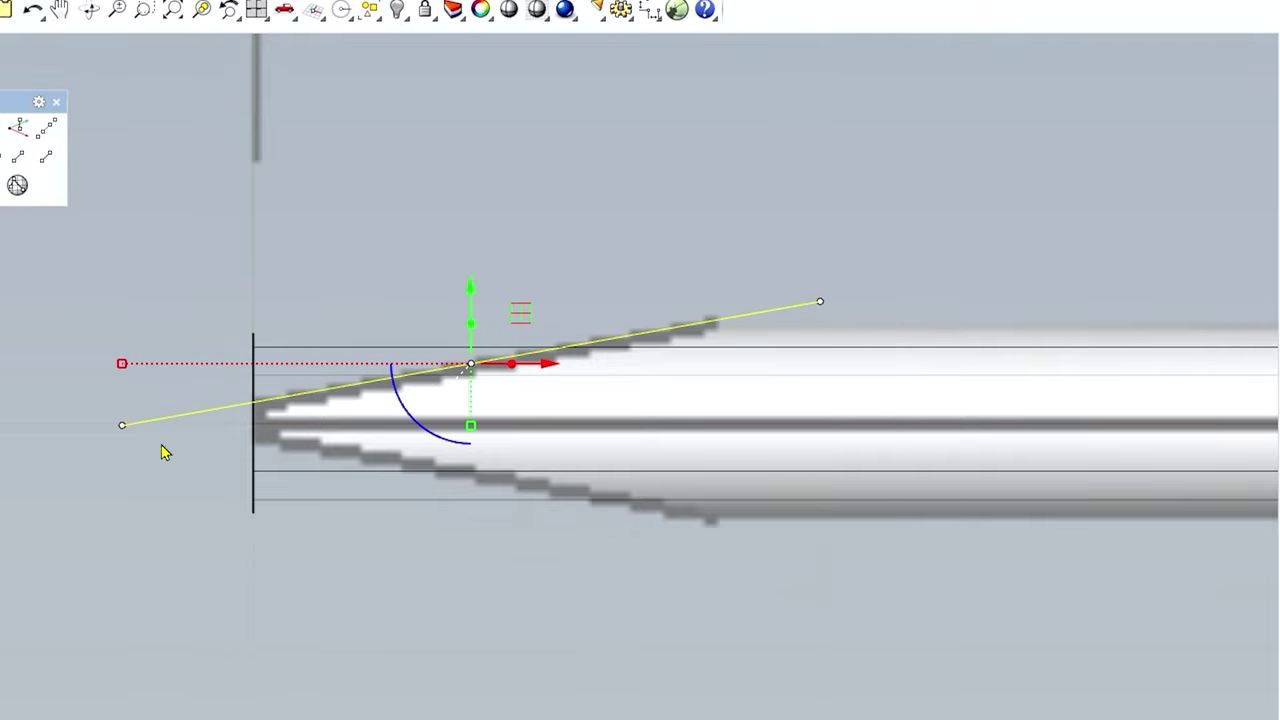
pyautogui.write('Mirror')
pyautogui.press('Return')
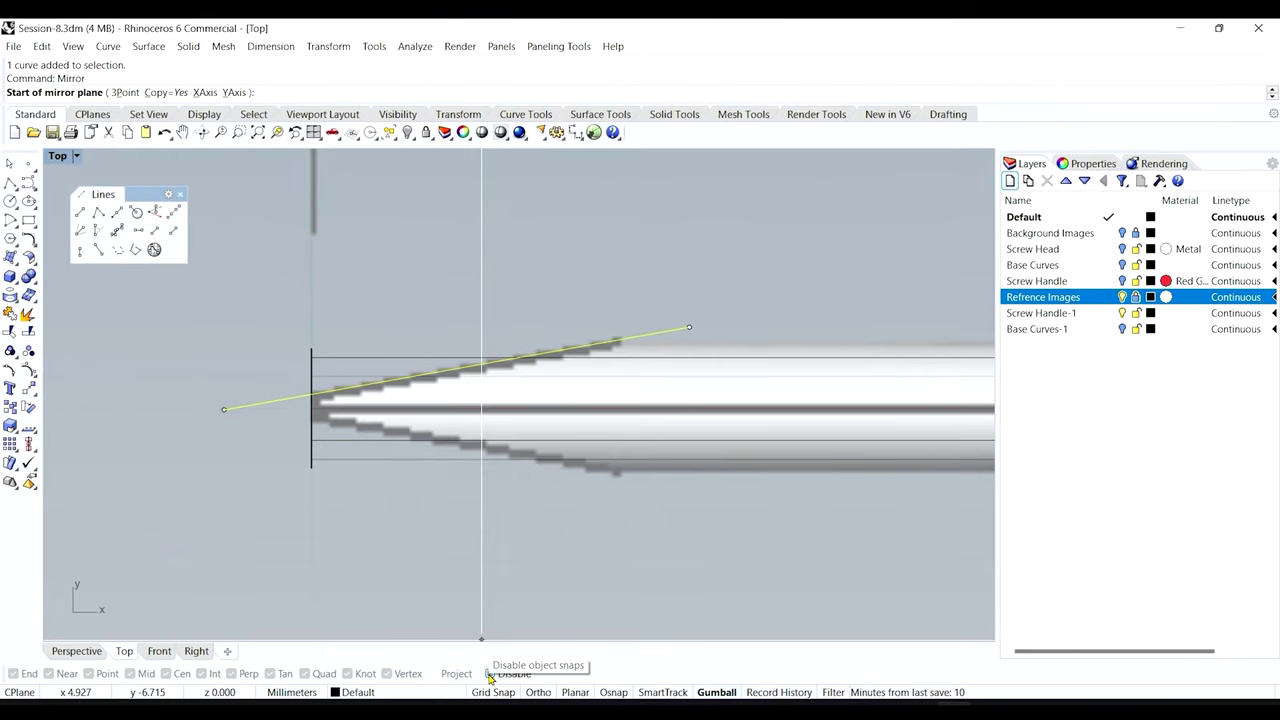
pyautogui.click(489, 673)
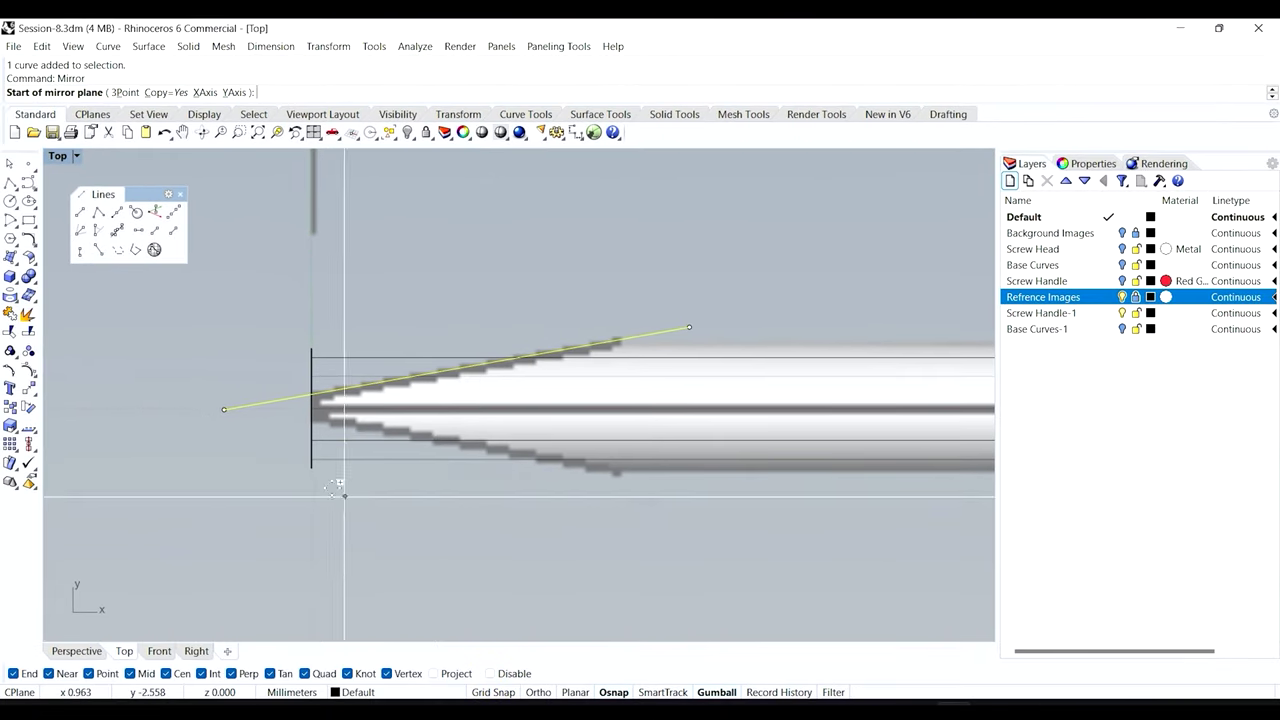
pyautogui.click(309, 410)
pyautogui.click(298, 422)
# - Mirror a copy of the taper line along the lower taper, using a horizontal mirror plane starting at origin 0 in the Top view
pyautogui.click(77, 651)
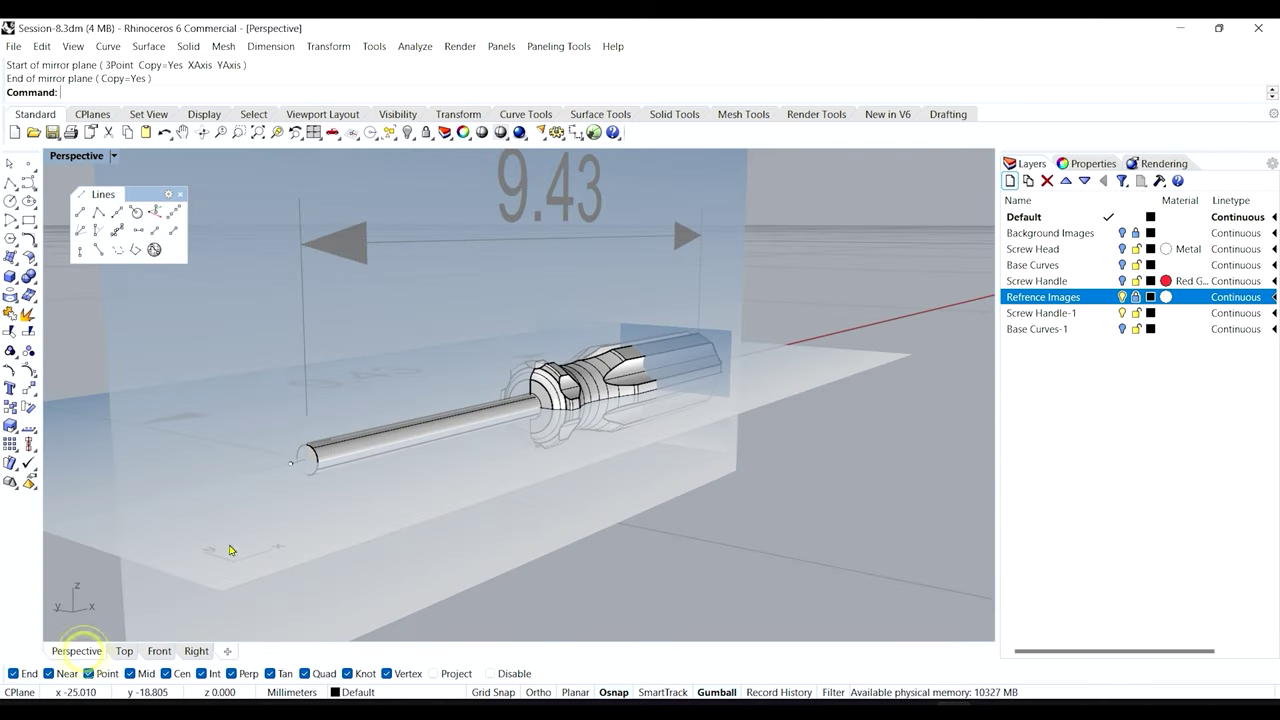
pyautogui.scroll(5, 294, 467)
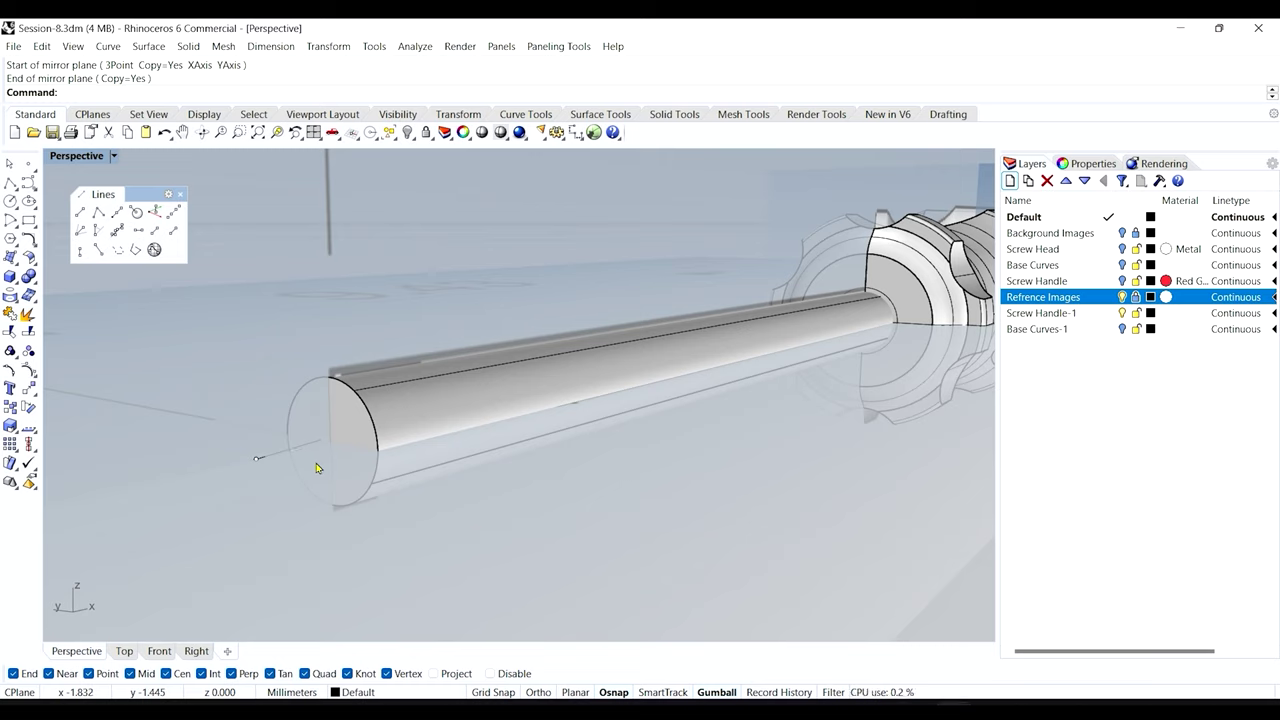
pyautogui.click(274, 458)
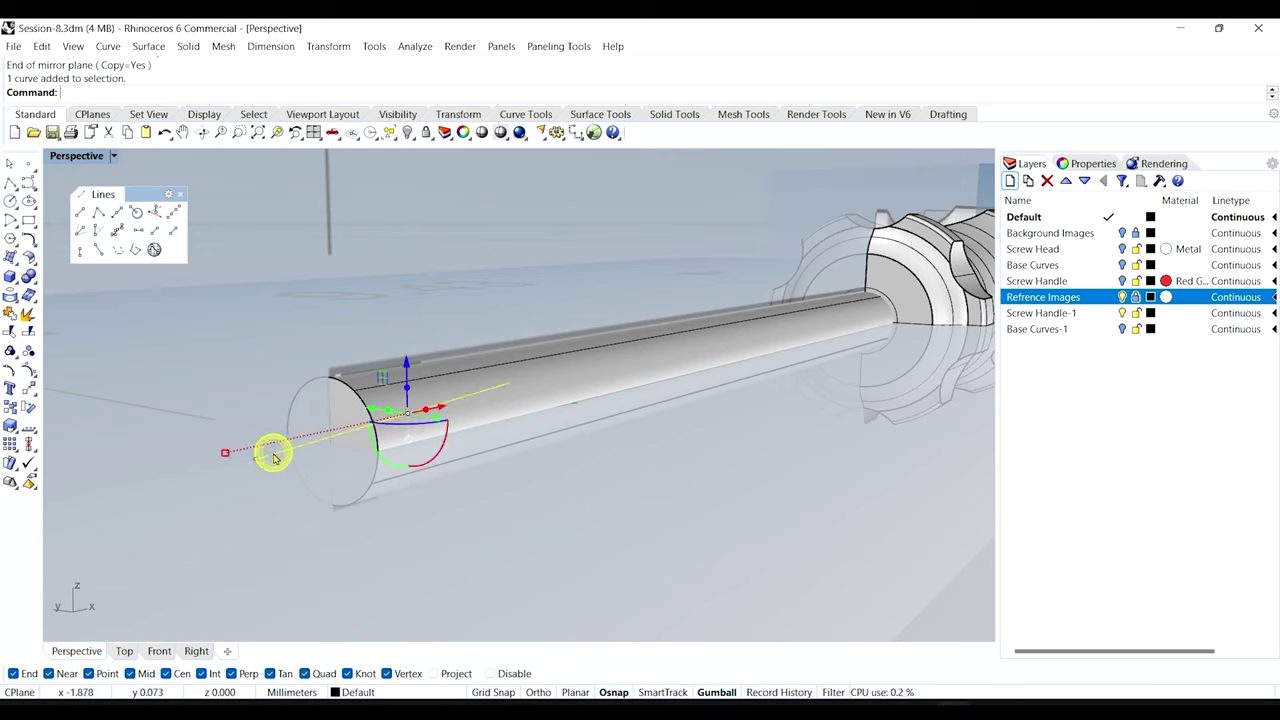
pyautogui.press('Return')
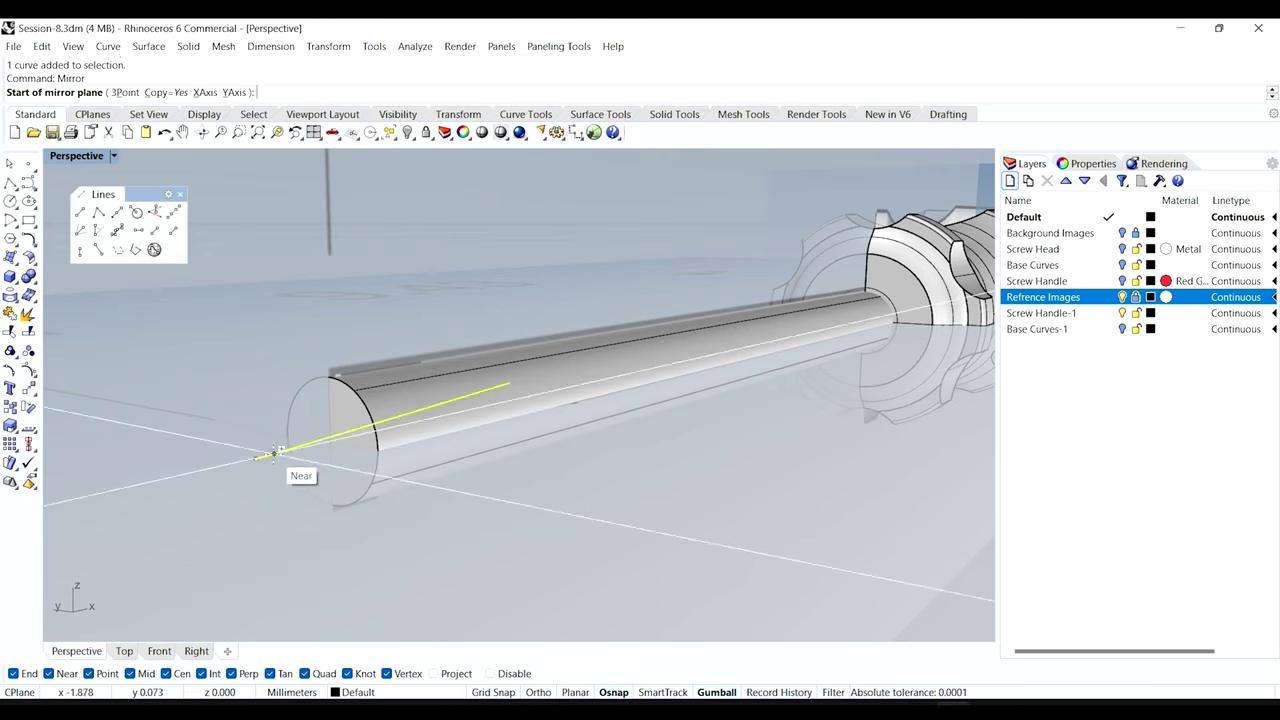
pyautogui.write('0')
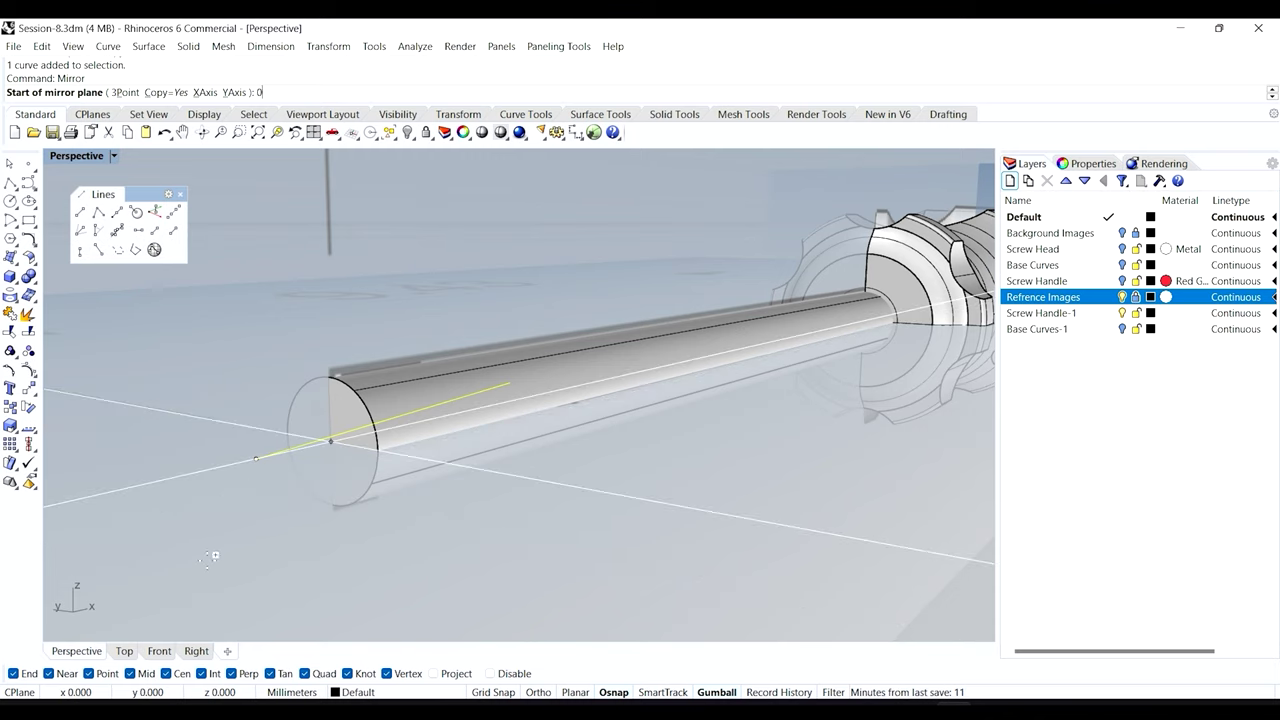
pyautogui.click(130, 653)
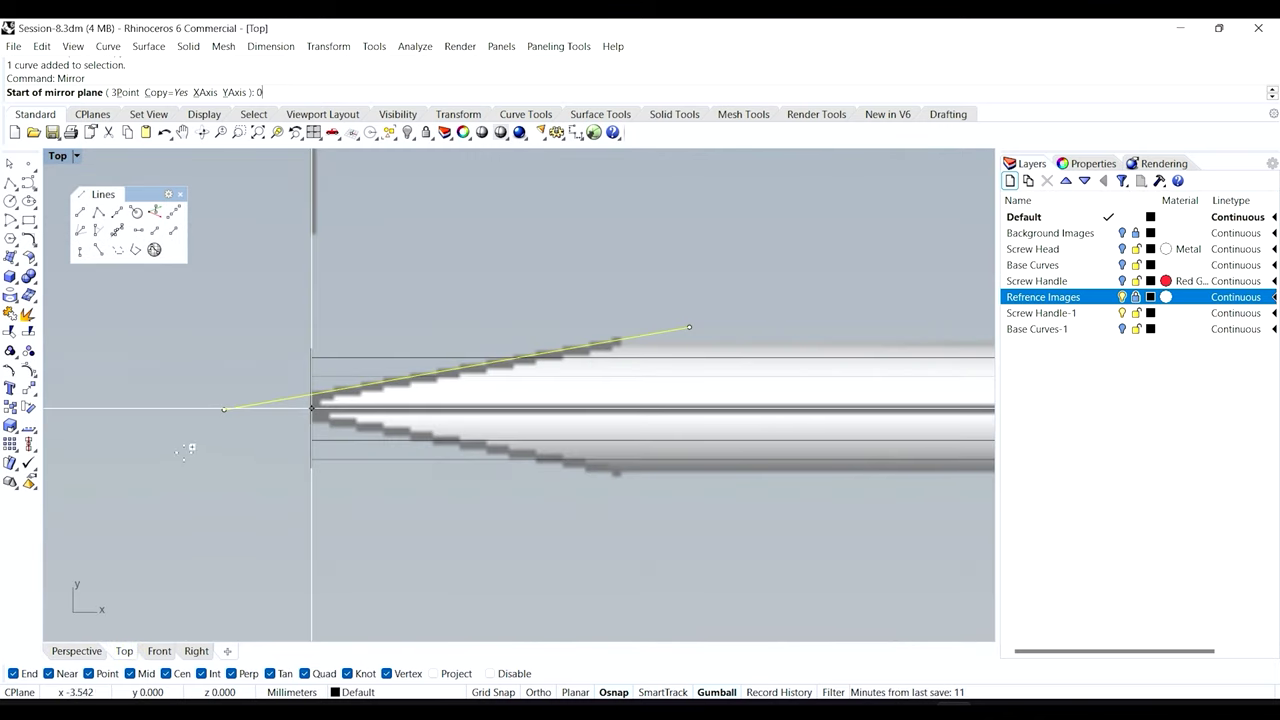
pyautogui.press('Return')
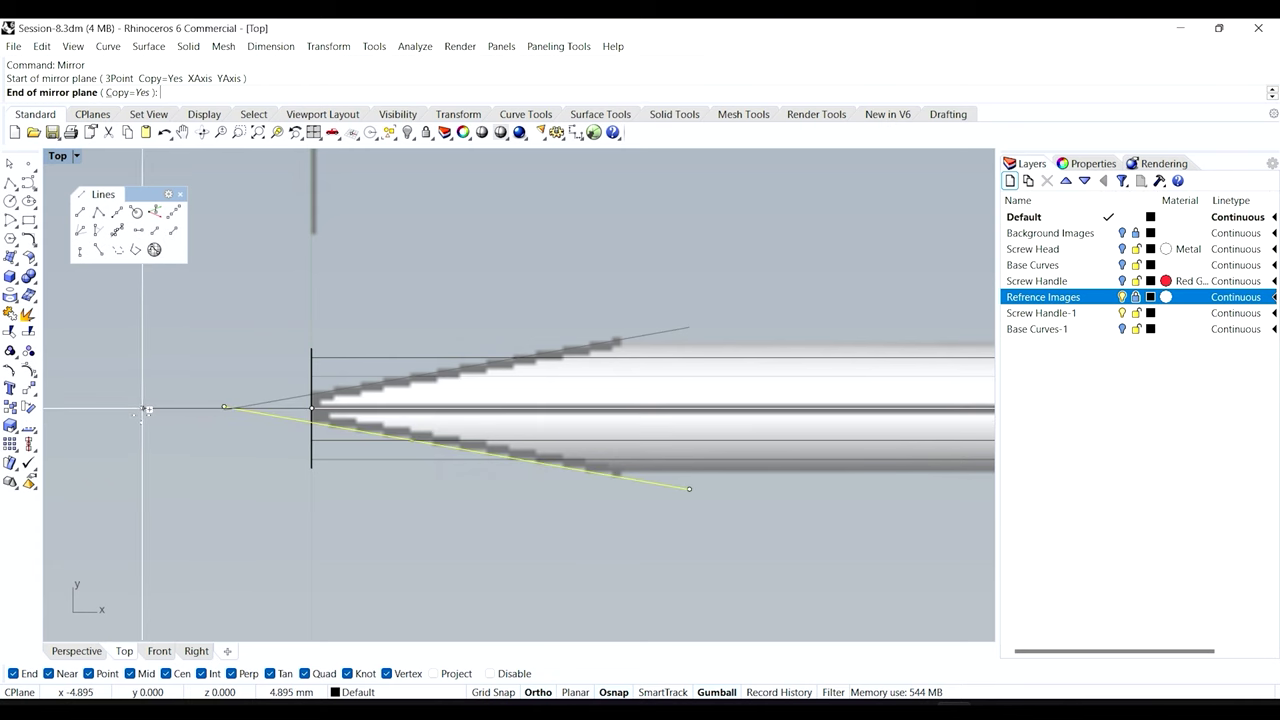
pyautogui.click(149, 412)
pyautogui.press('Escape')
# - Return to the Perspective view and hide the Refrence Images layer
pyautogui.click(77, 651)
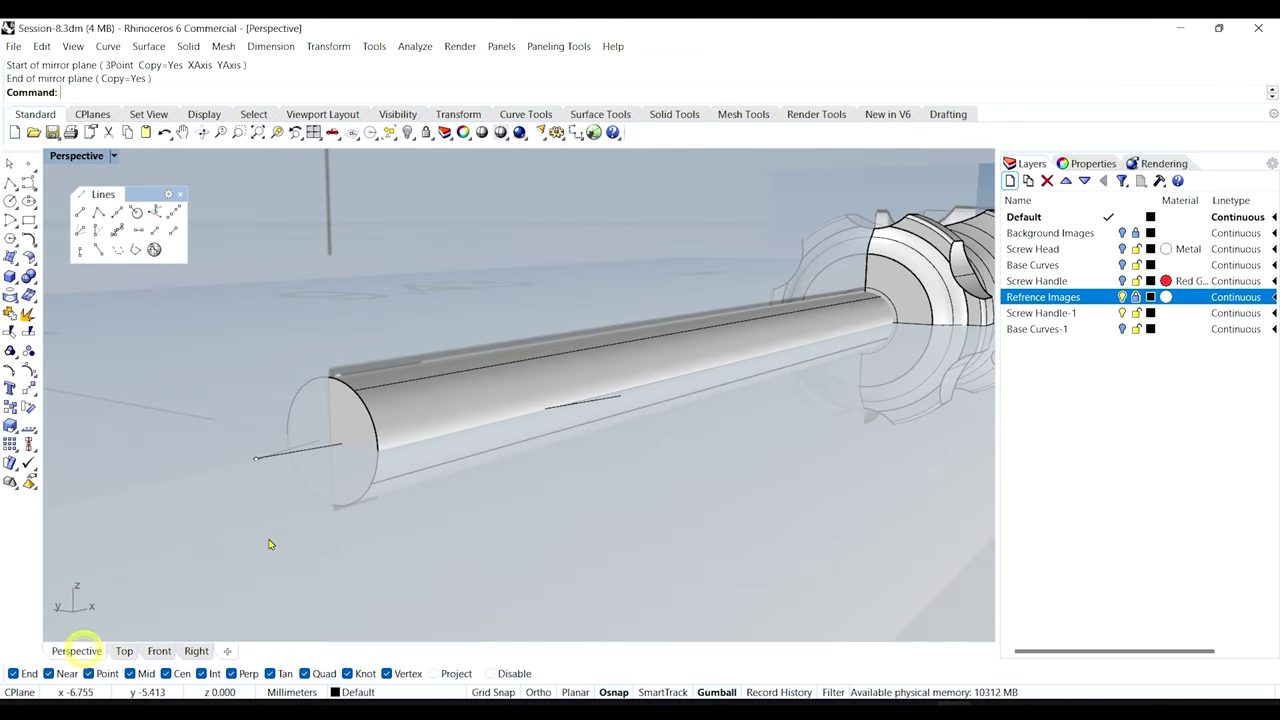
pyautogui.scroll(5, 400, 523)
pyautogui.moveTo(400, 523); pyautogui.dragTo(346, 532, button='right')
pyautogui.scroll(-5, 350, 520)
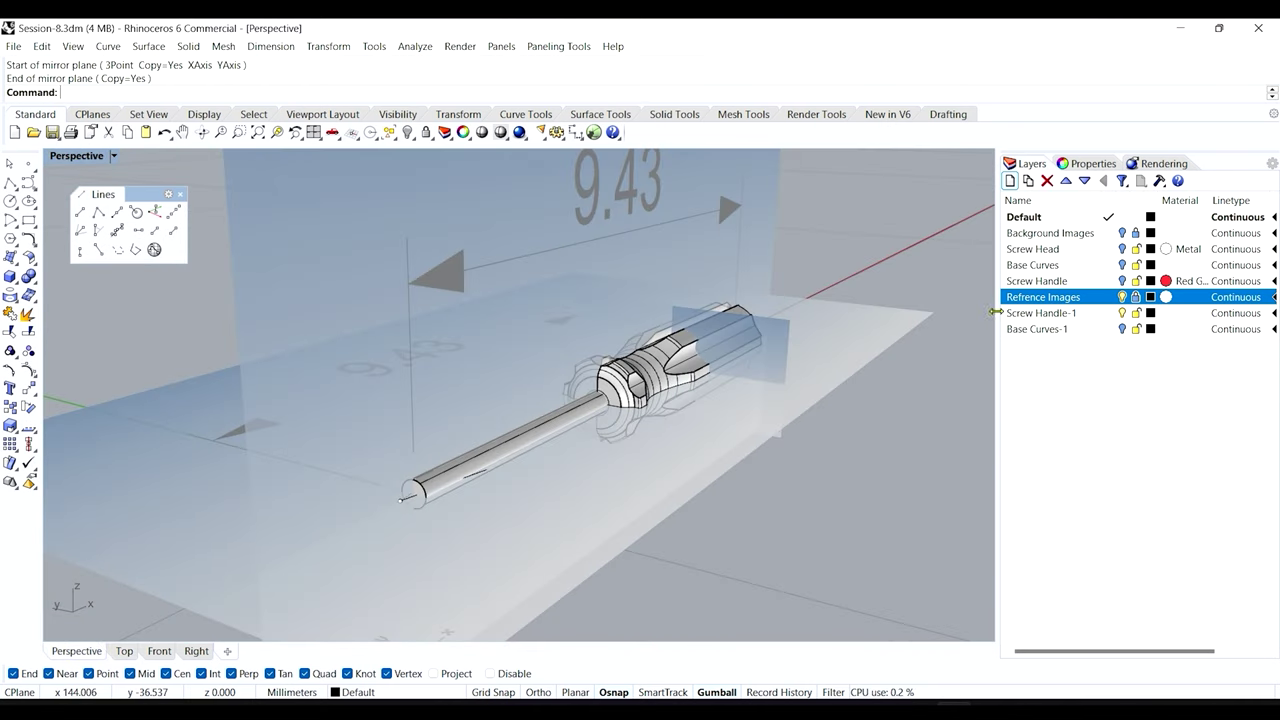
pyautogui.click(1122, 297)
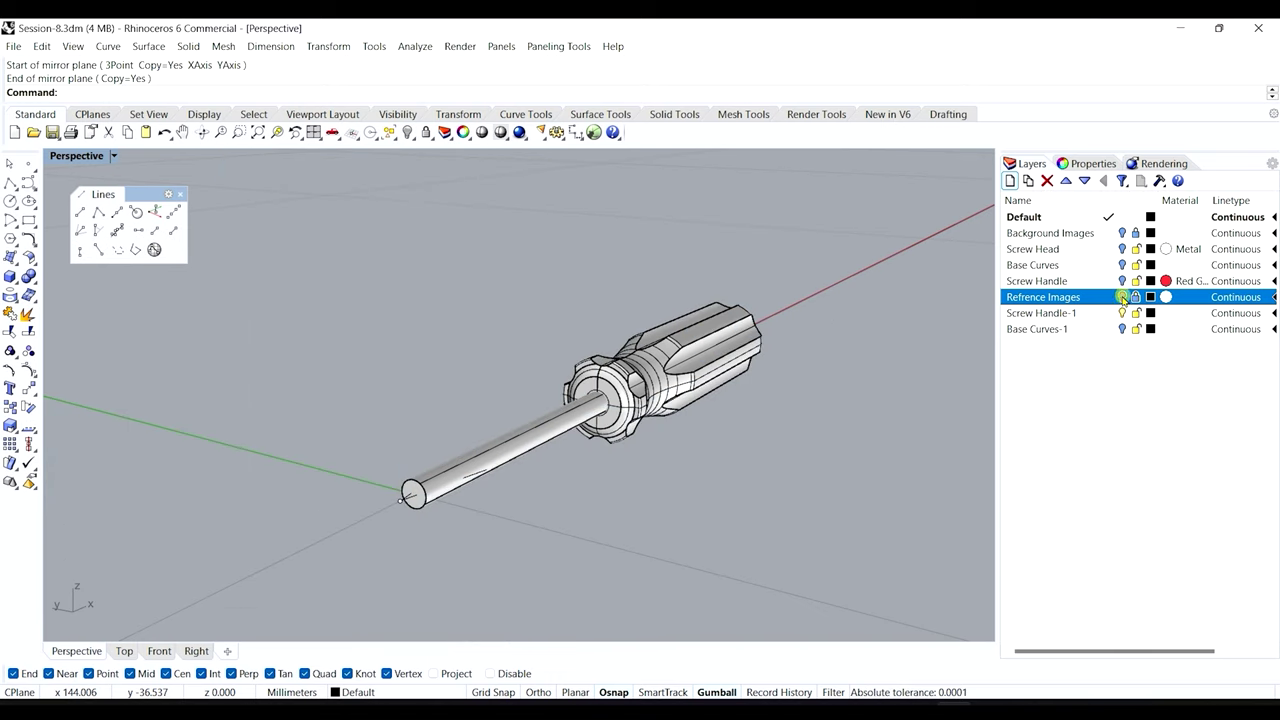
# - Extrude the upper taper line at the shaft tip vertically with BothSides=Yes, making a surface that extends beyond the shaft above and below
pyautogui.moveTo(530, 530); pyautogui.dragTo(760, 520, button='right')
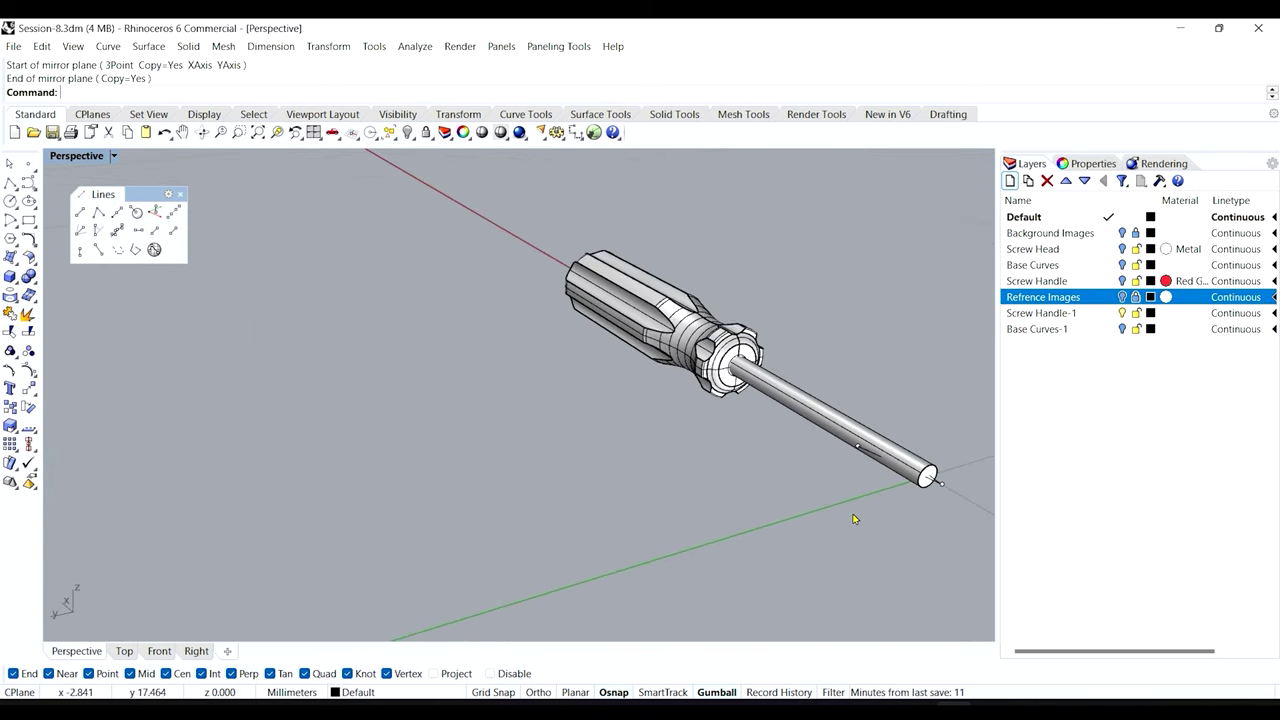
pyautogui.moveTo(854, 517); pyautogui.dragTo(603, 523, button='right')
pyautogui.scroll(4, 613, 487)
pyautogui.scroll(2, 613, 487)
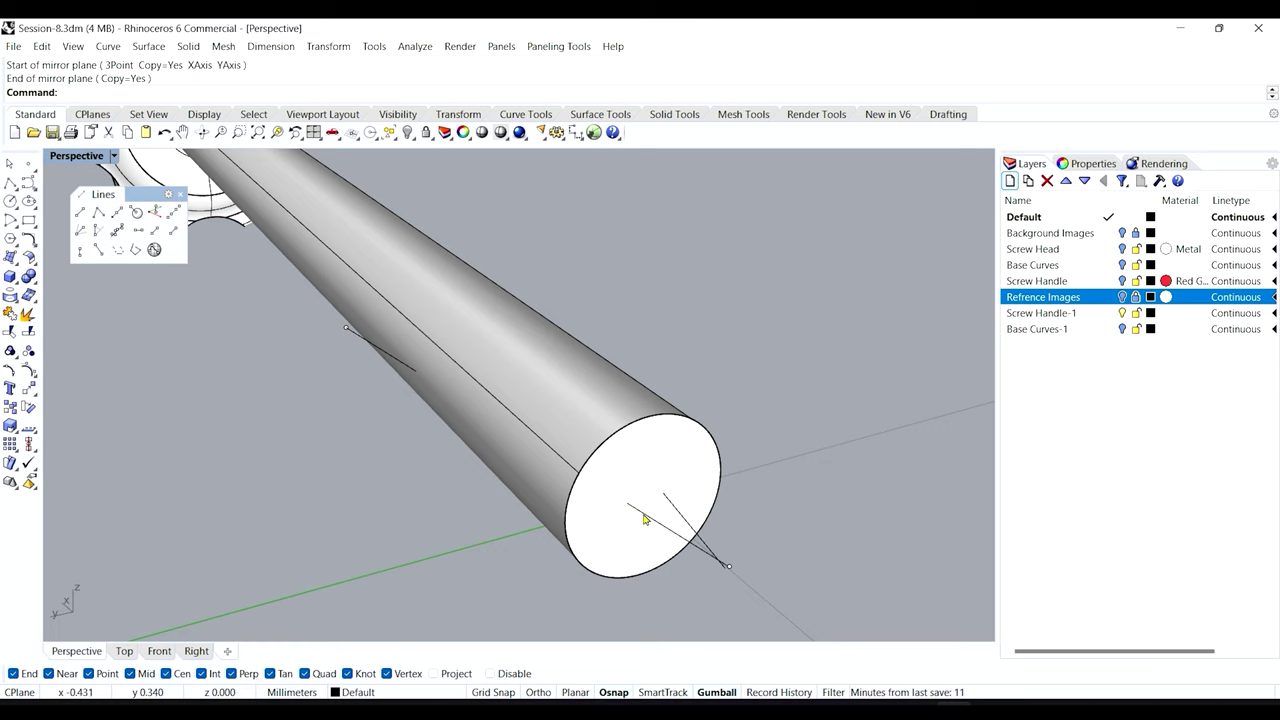
pyautogui.click(645, 517)
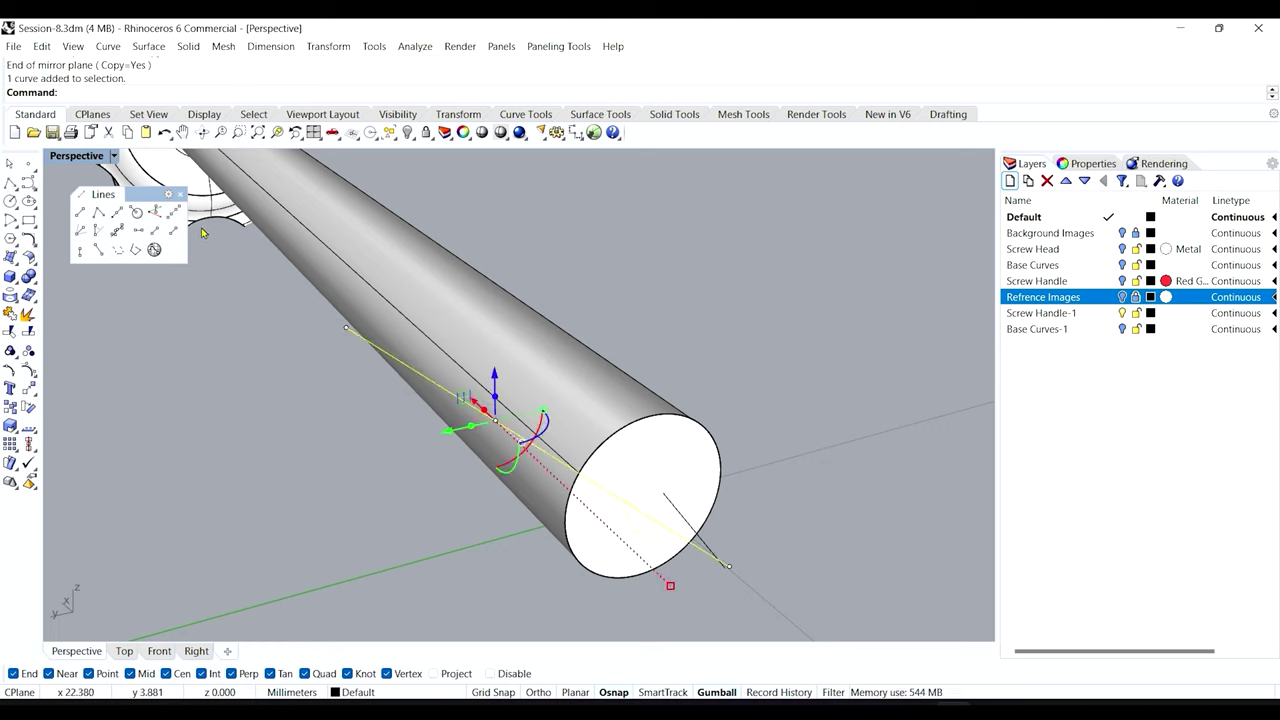
pyautogui.click(180, 194)
pyautogui.write('ExtrudeCrv')
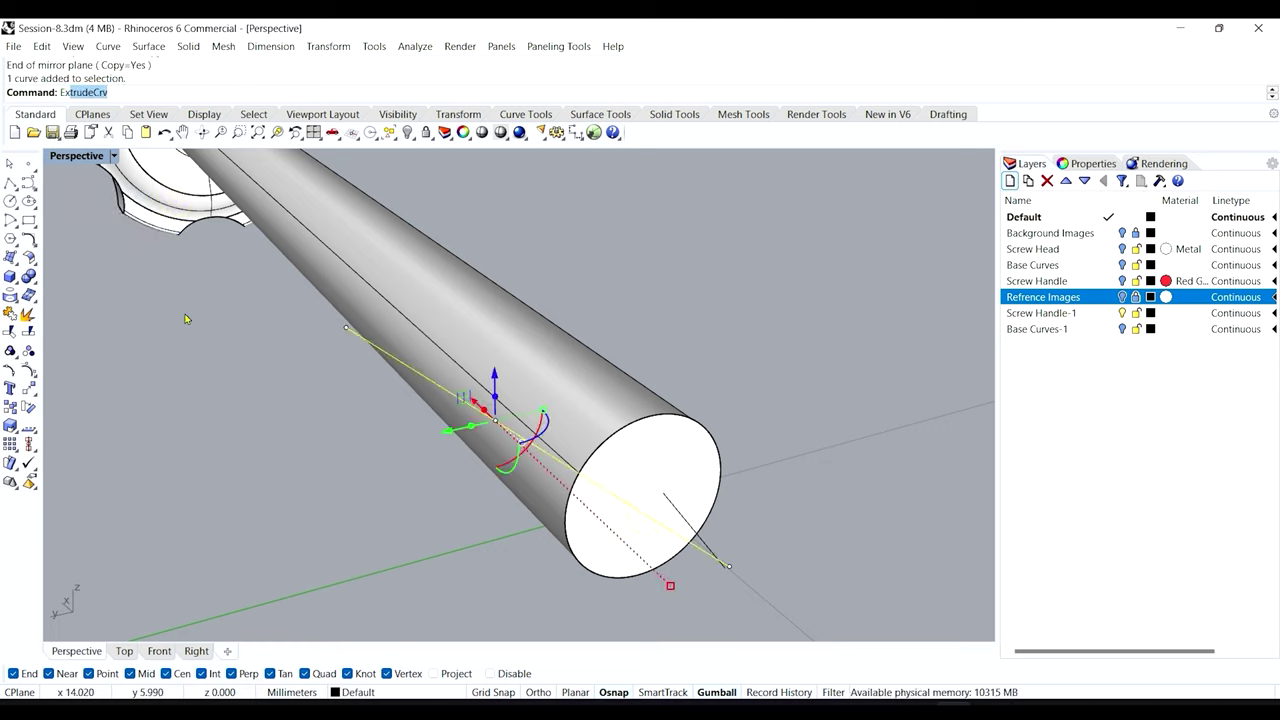
pyautogui.press('Return')
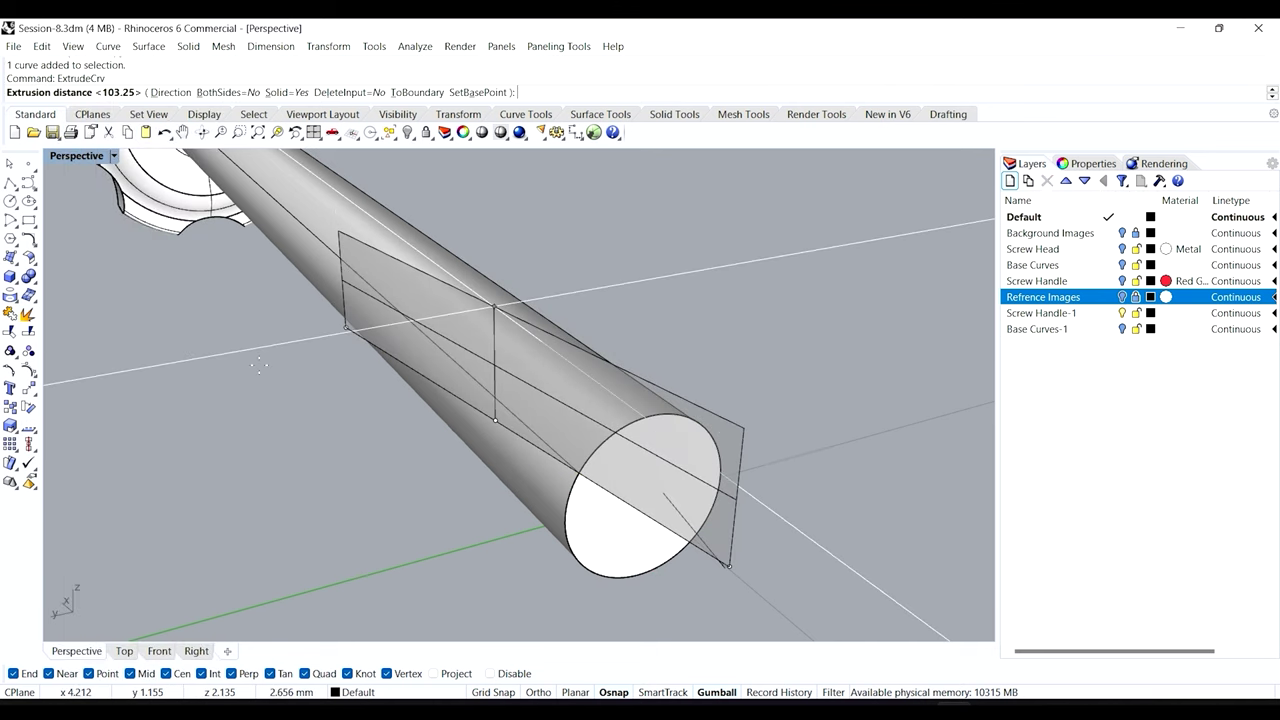
pyautogui.scroll(-5, 436, 210)
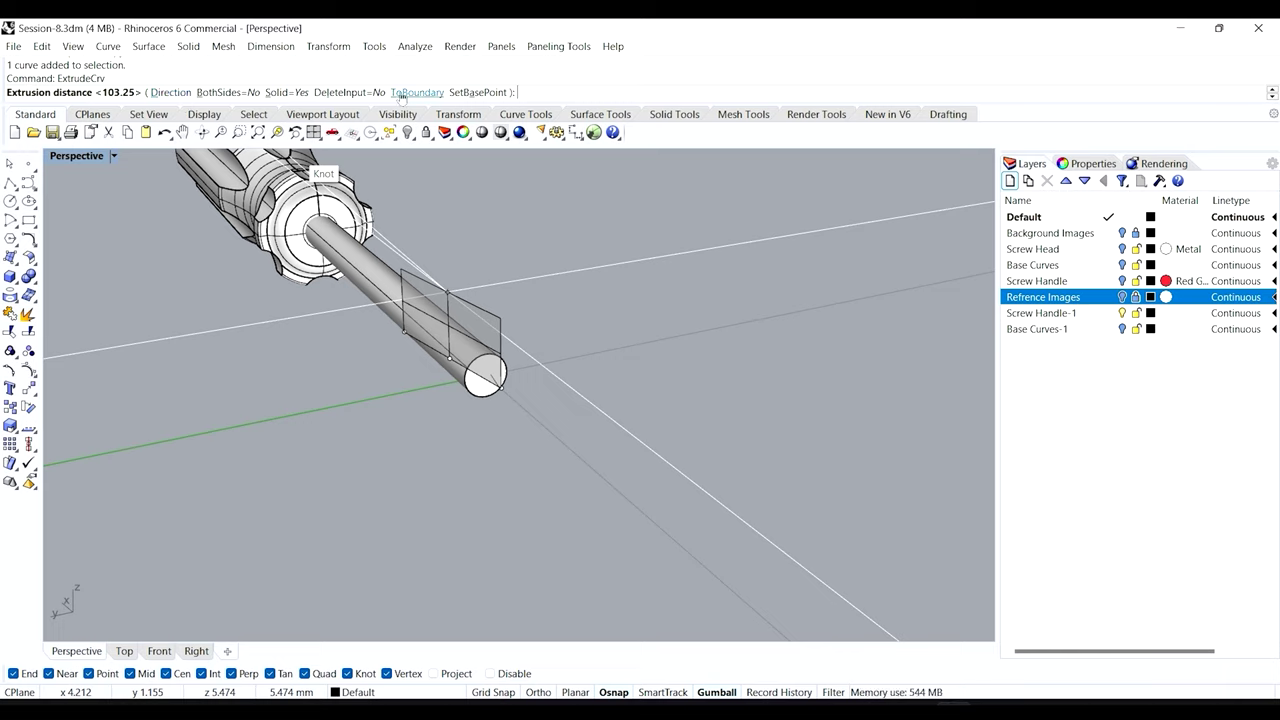
pyautogui.click(226, 93)
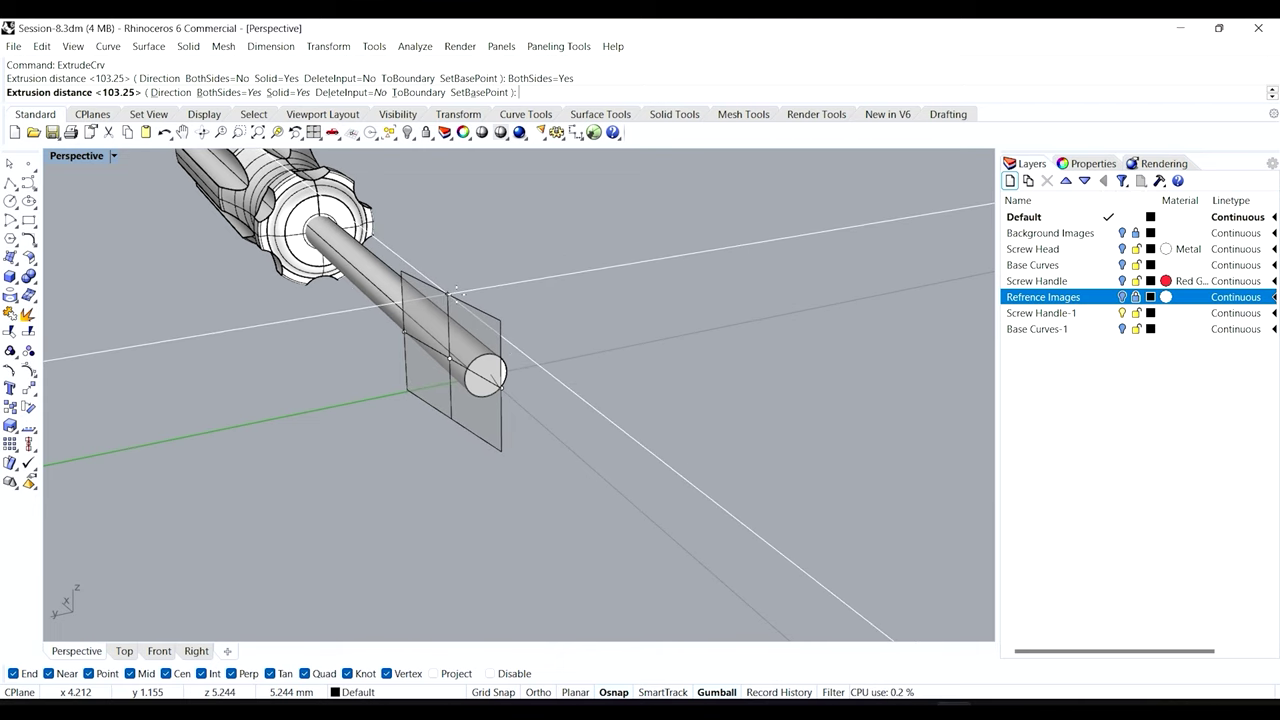
pyautogui.click(457, 278)
pyautogui.click(569, 367)
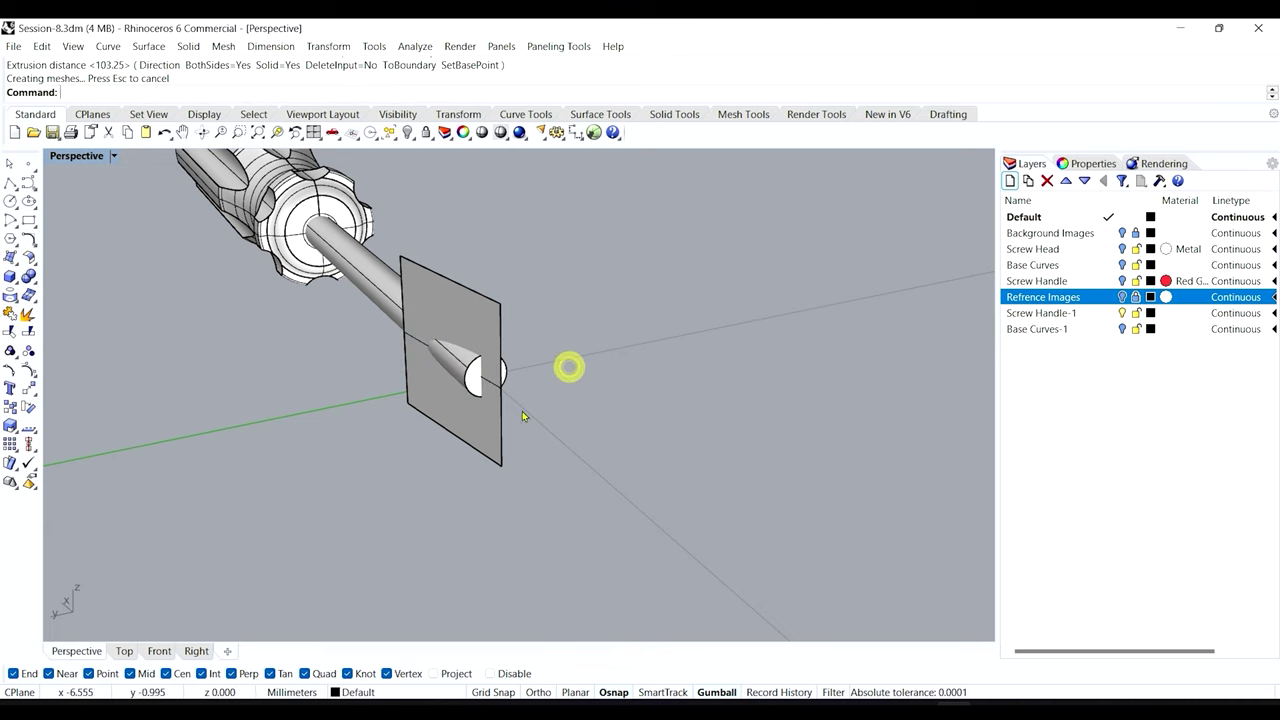
# - Try to cut the shaft tip with a Boolean difference, subtracting the extruded taper surface from the shaft
pyautogui.moveTo(520, 417); pyautogui.dragTo(419, 433, button='right')
pyautogui.scroll(3, 391, 383)
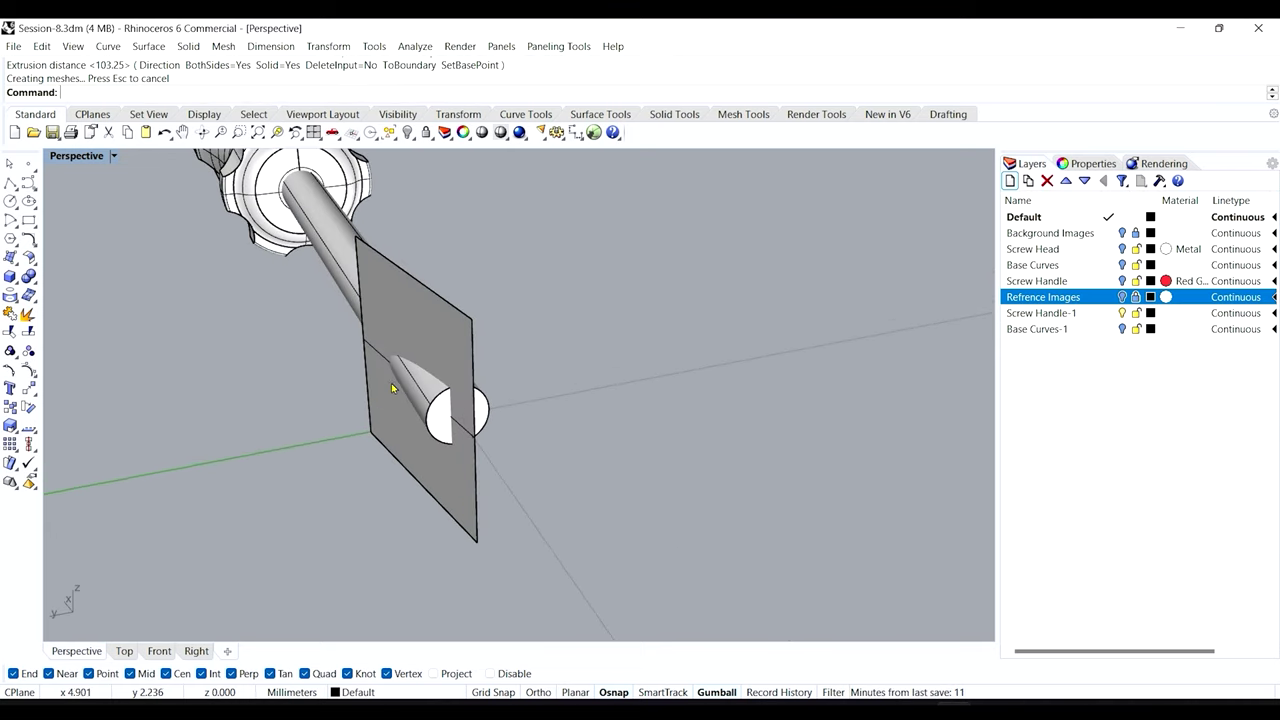
pyautogui.click(35, 286)
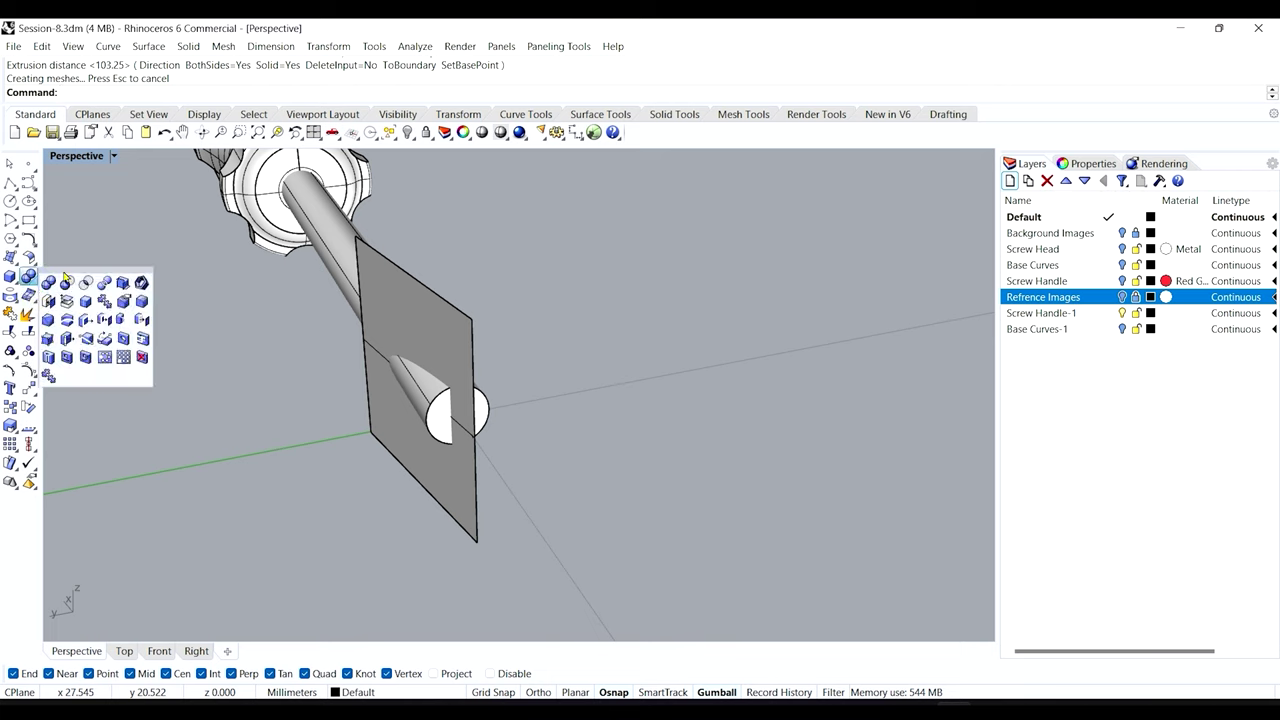
pyautogui.moveTo(65, 277); pyautogui.dragTo(80, 285)
pyautogui.click(82, 300)
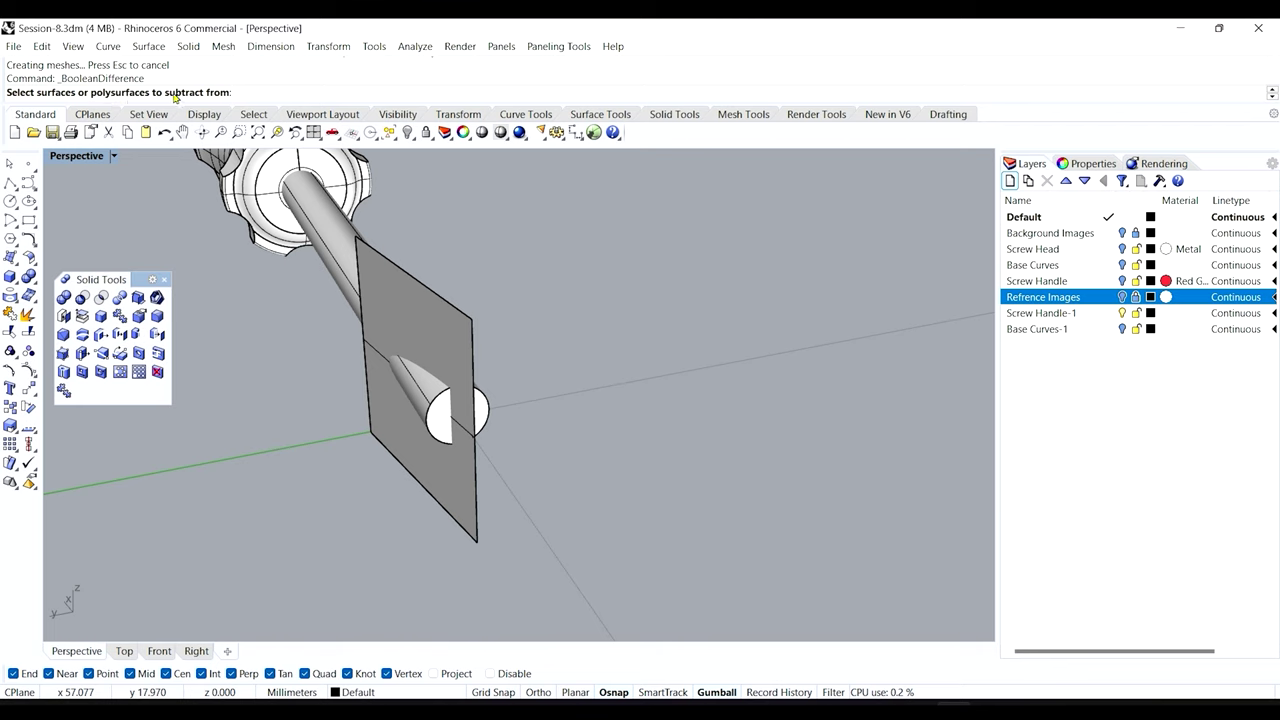
pyautogui.click(335, 245)
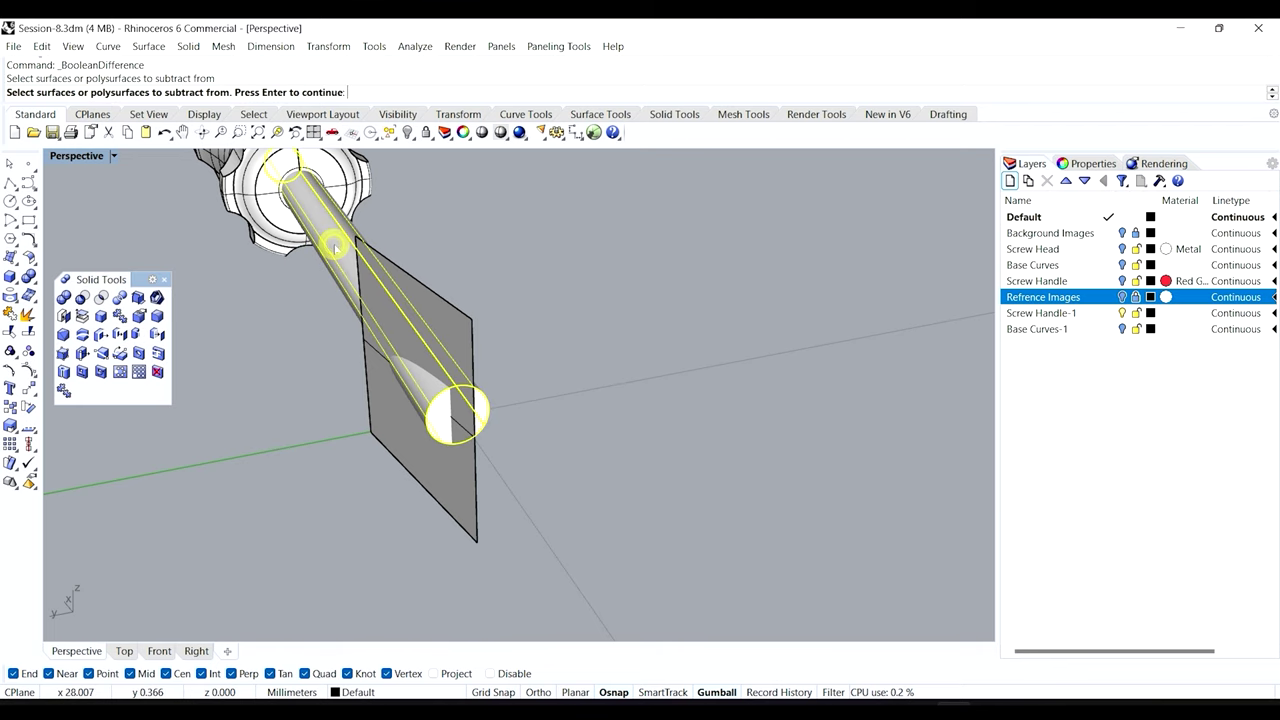
pyautogui.press('Return')
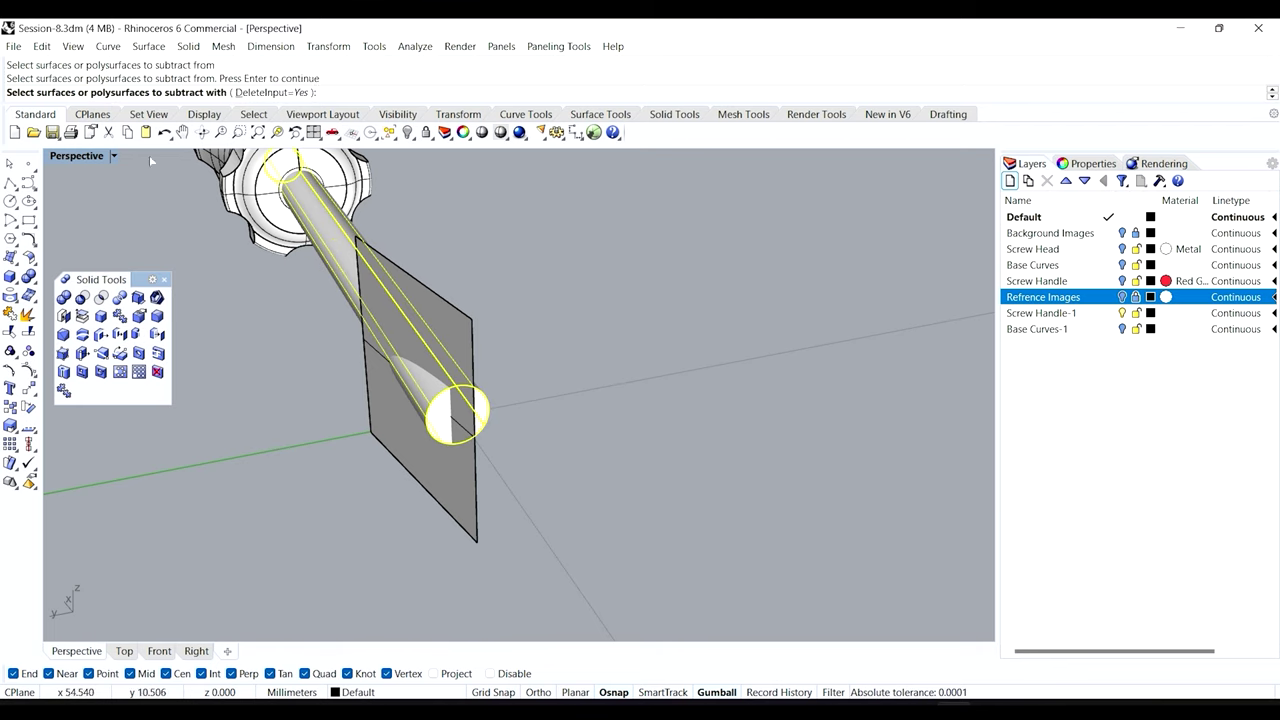
pyautogui.click(445, 311)
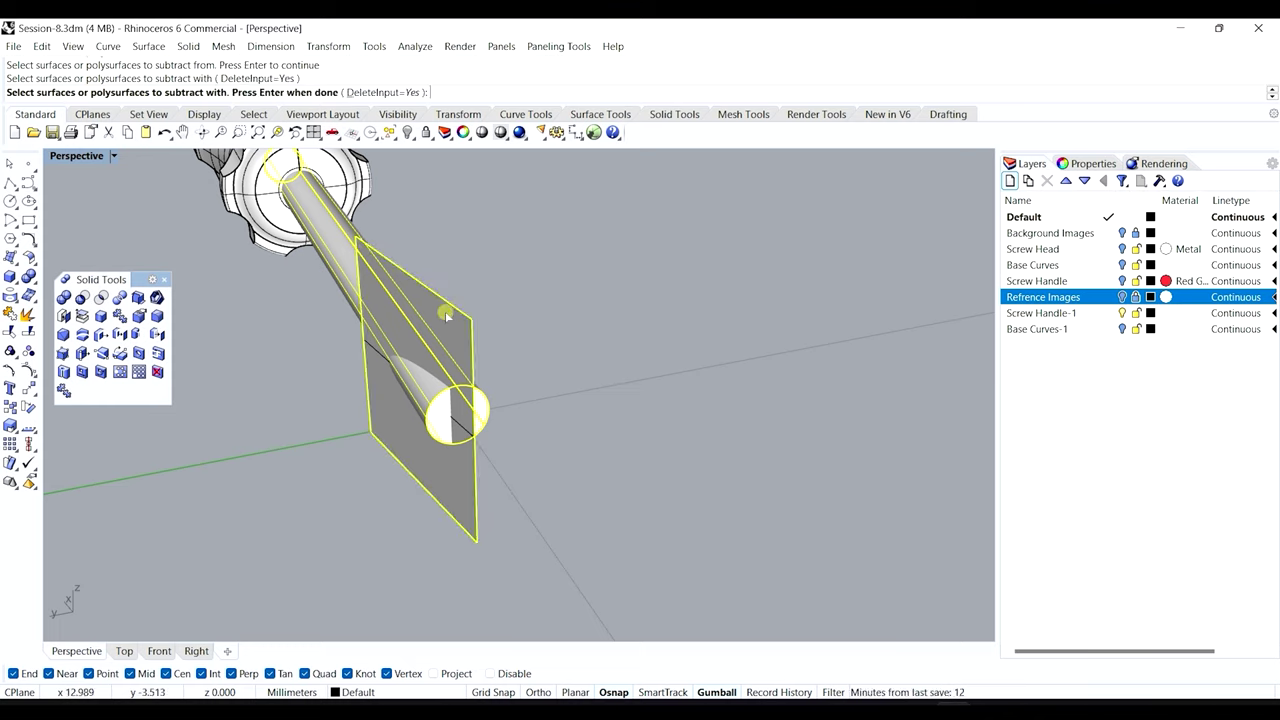
pyautogui.press('Return')
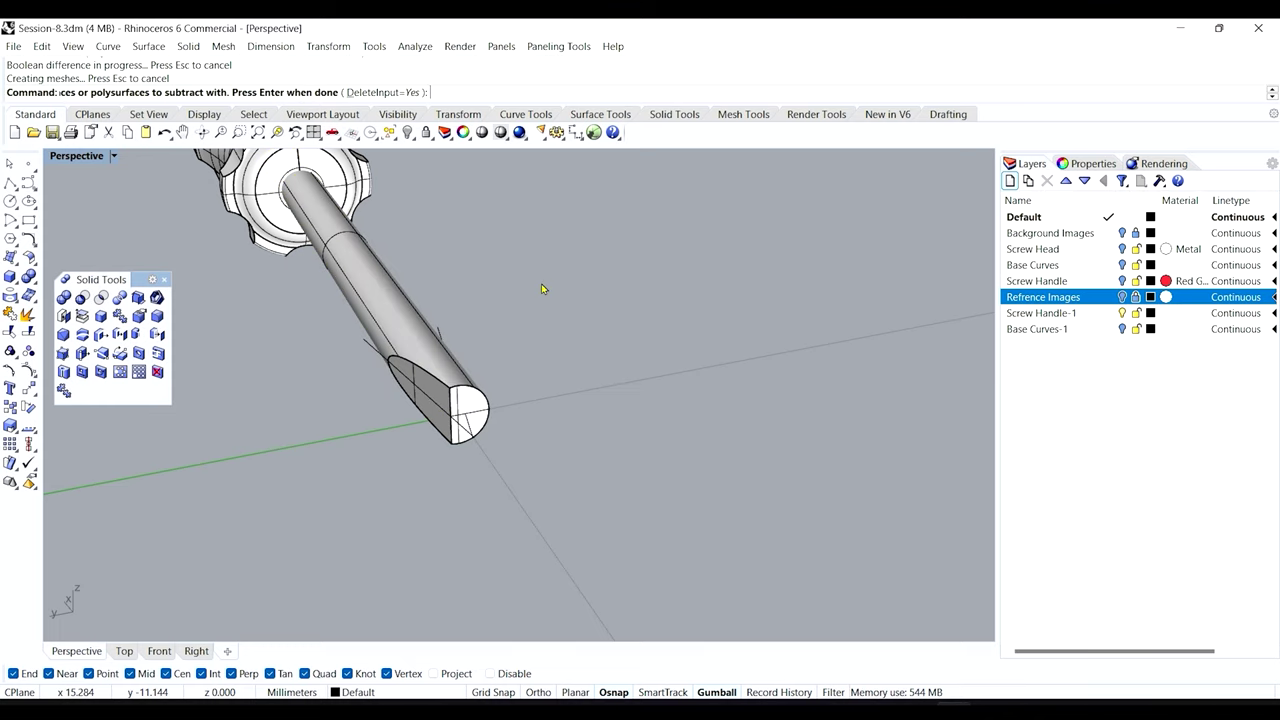
pyautogui.moveTo(355, 466)
pyautogui.mouseDown(button='right')
pyautogui.moveTo(403, 457)
pyautogui.moveTo(353, 462)
pyautogui.mouseUp(button='right')
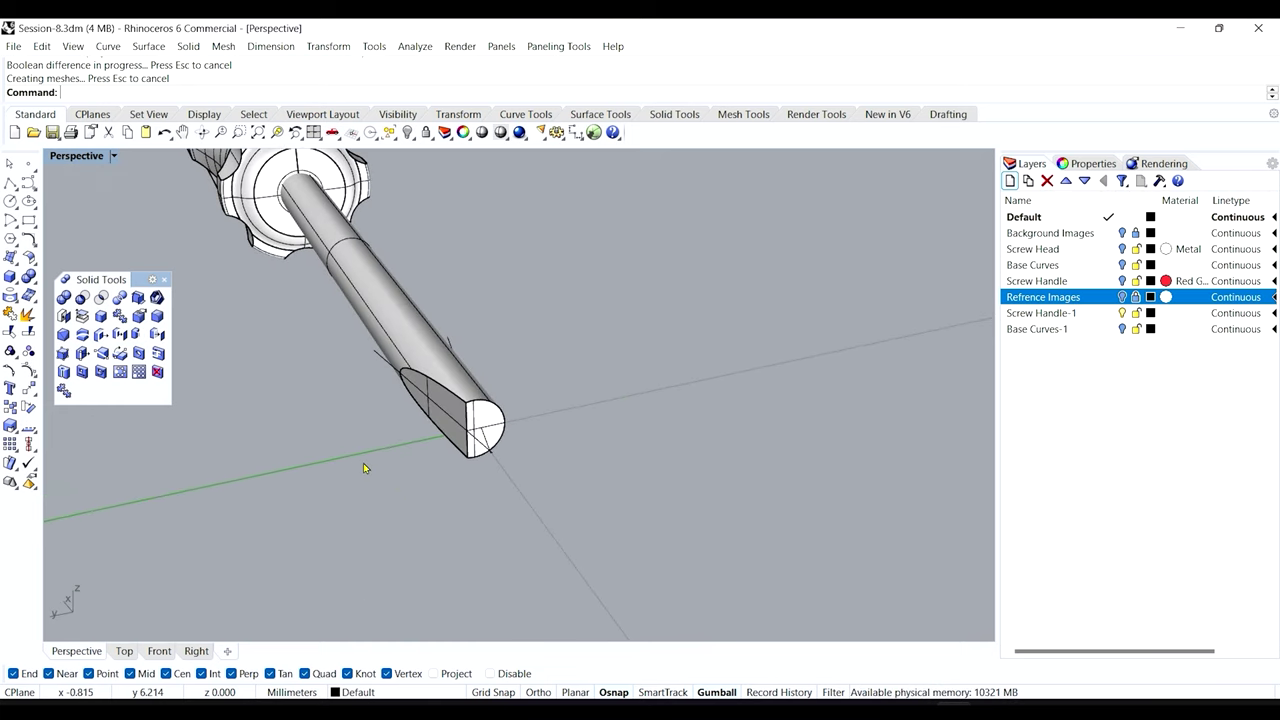
# - Undo the Boolean difference and close the floating solid tools
pyautogui.hotkey('ctrl', 'z')
pyautogui.click(300, 421)
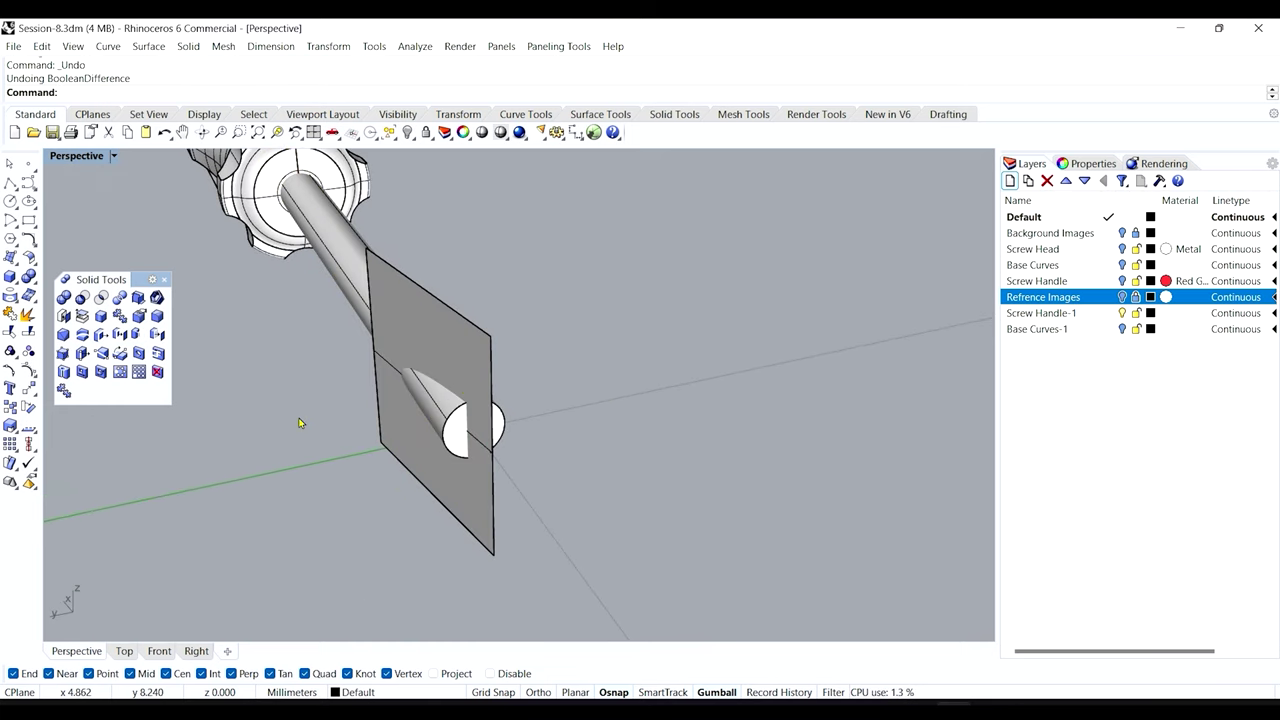
pyautogui.click(165, 279)
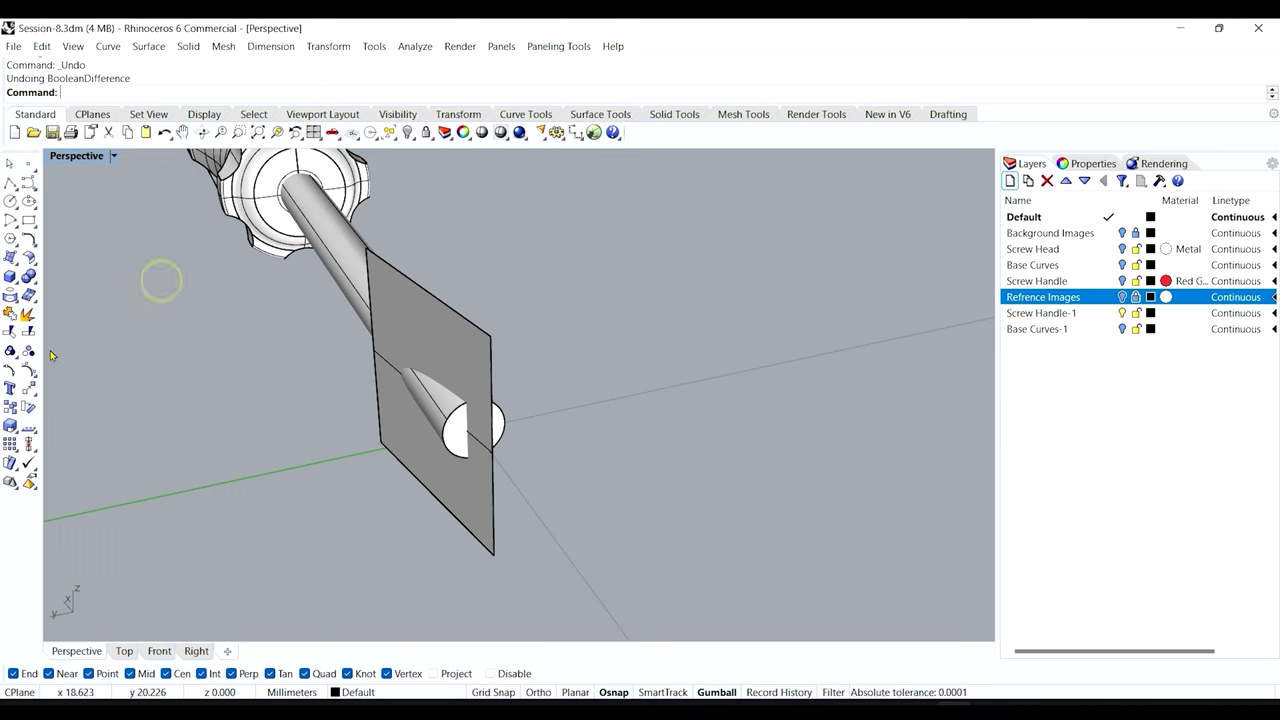
# - Trim away the part of the shaft tip outside the extruded taper surface, using that surface as the cutting object
pyautogui.click(11, 333)
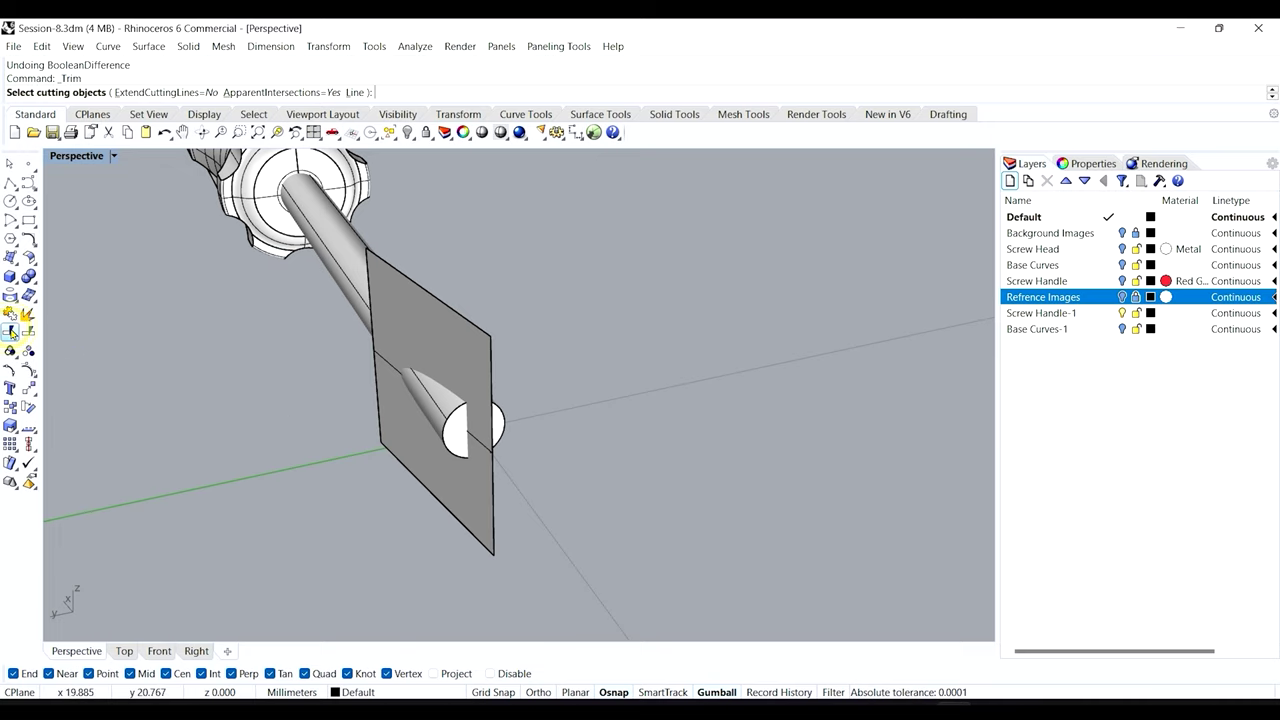
pyautogui.click(468, 328)
pyautogui.press('Return')
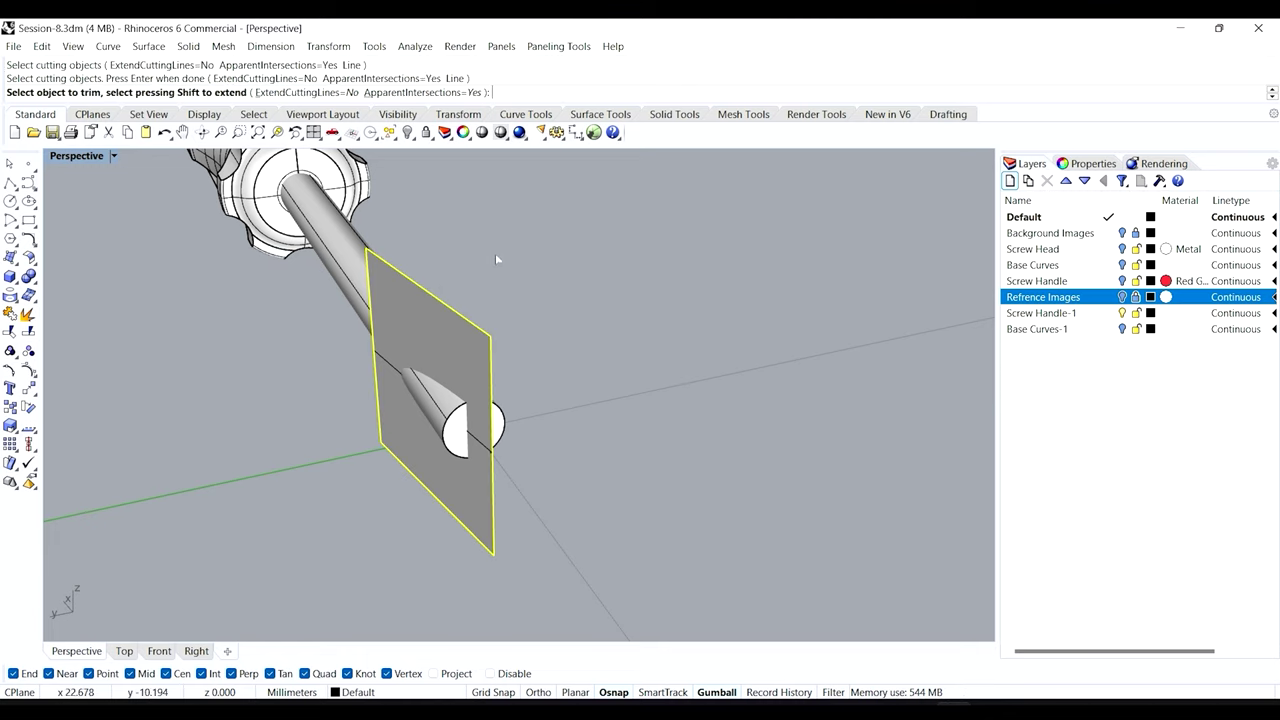
pyautogui.scroll(5, 456, 440)
pyautogui.scroll(-5, 443, 423)
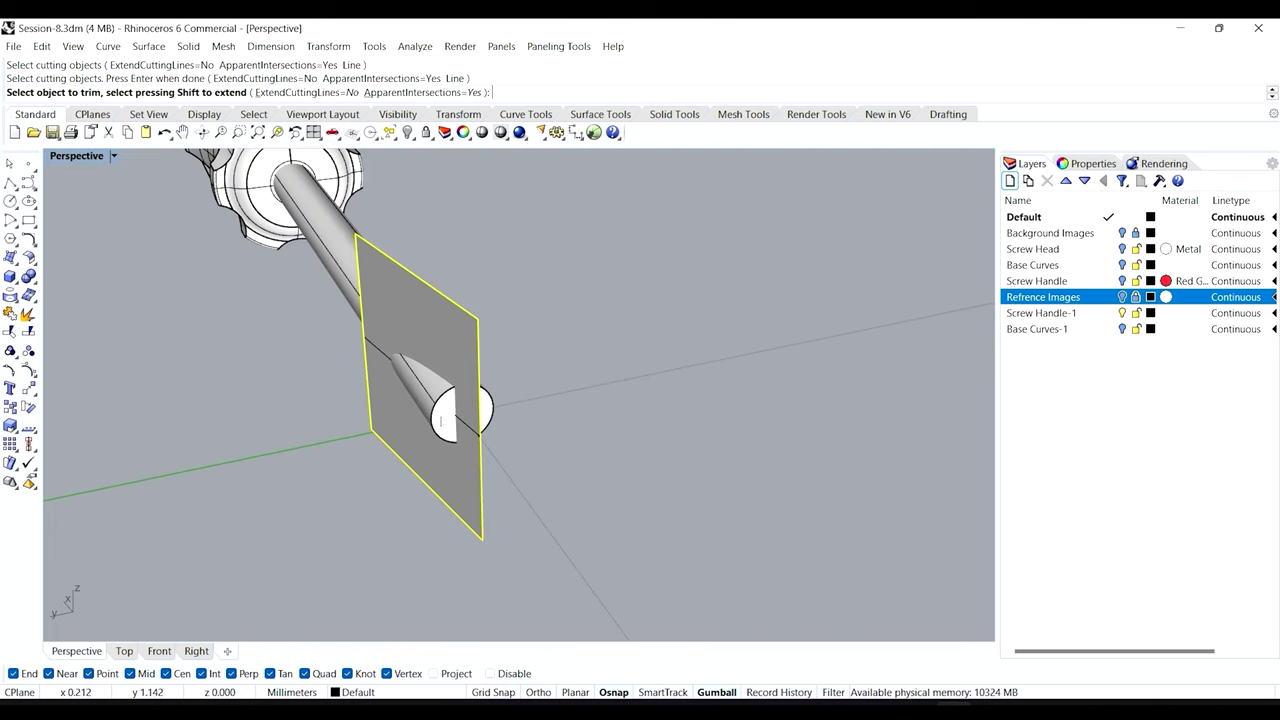
pyautogui.scroll(2, 428, 407)
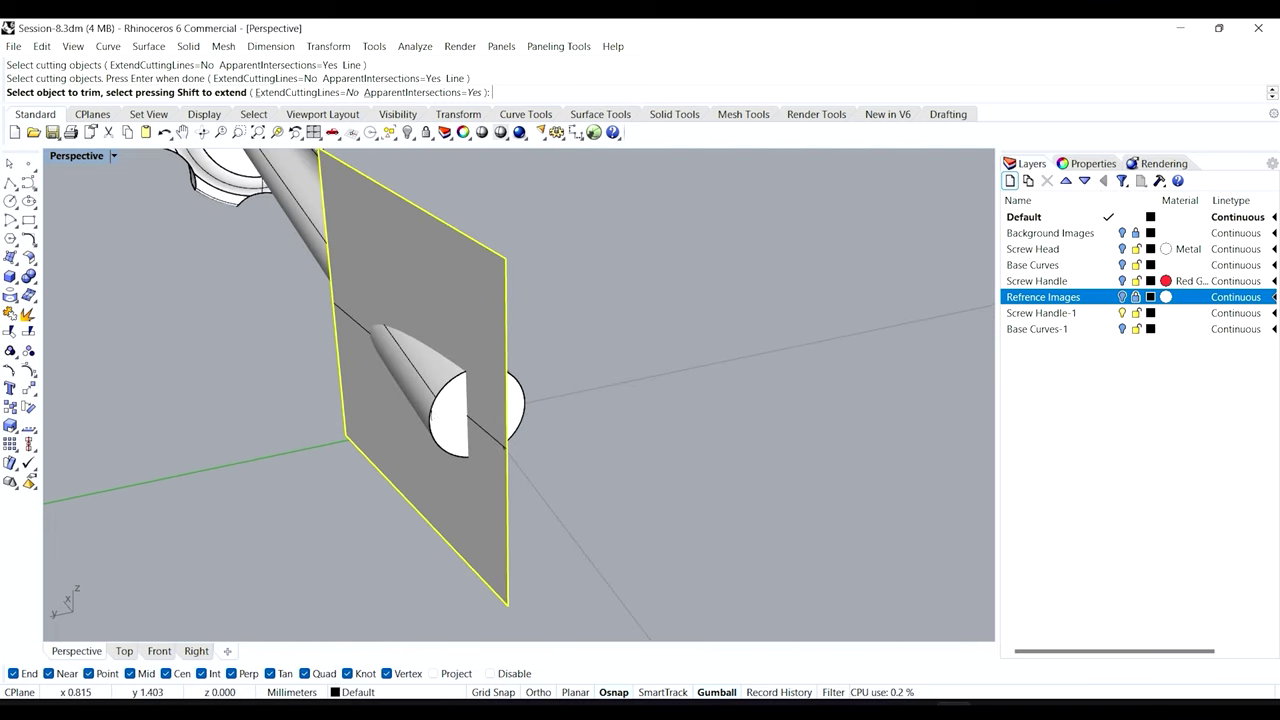
pyautogui.click(407, 398)
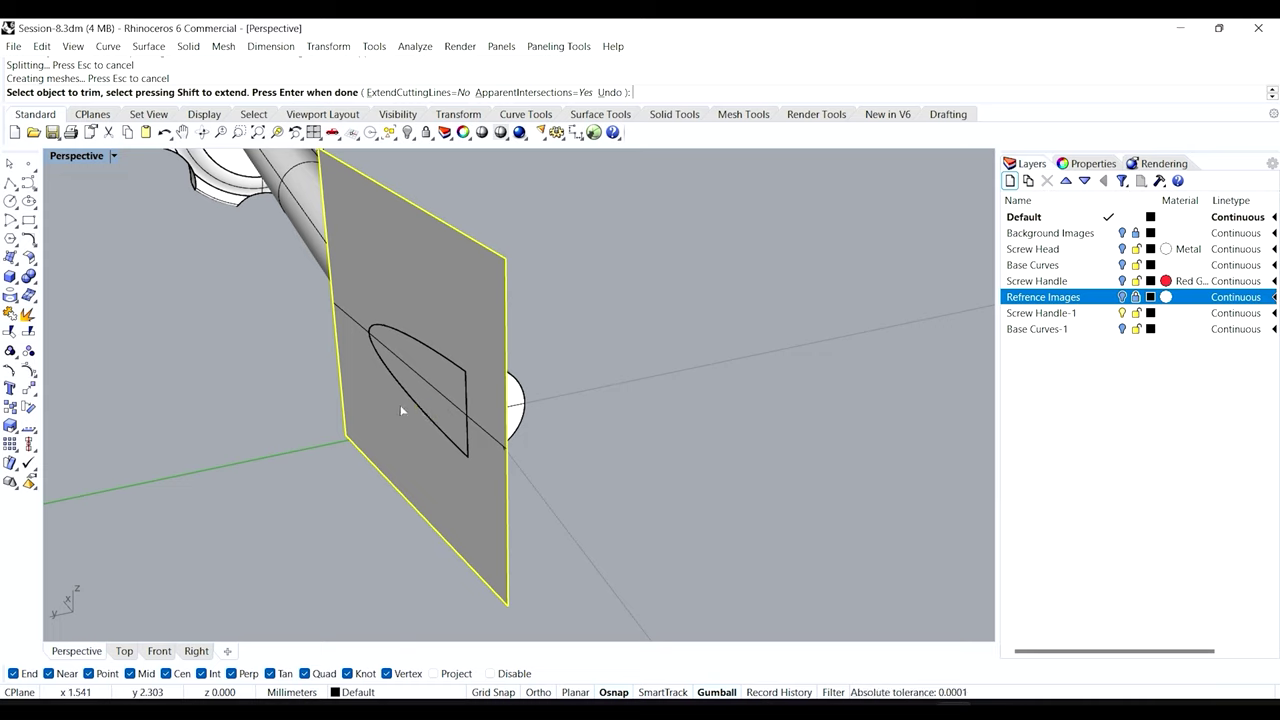
pyautogui.scroll(-3, 401, 410)
pyautogui.moveTo(408, 420); pyautogui.dragTo(297, 448, button='right')
pyautogui.press('Return')
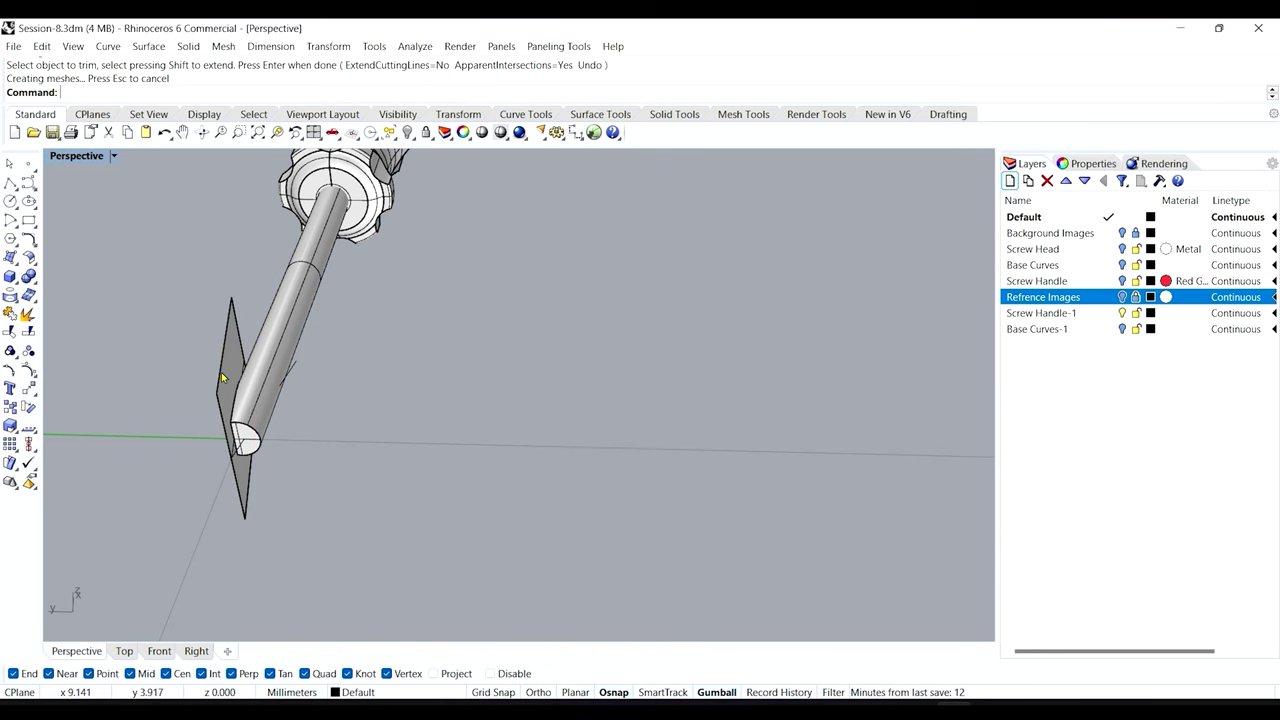
# - Delete the mirrored taper line, and mirror a copy of the cutting surface along the shaft's centreline from origin 0 in the Top view
pyautogui.click(293, 372)
pyautogui.press('Delete')
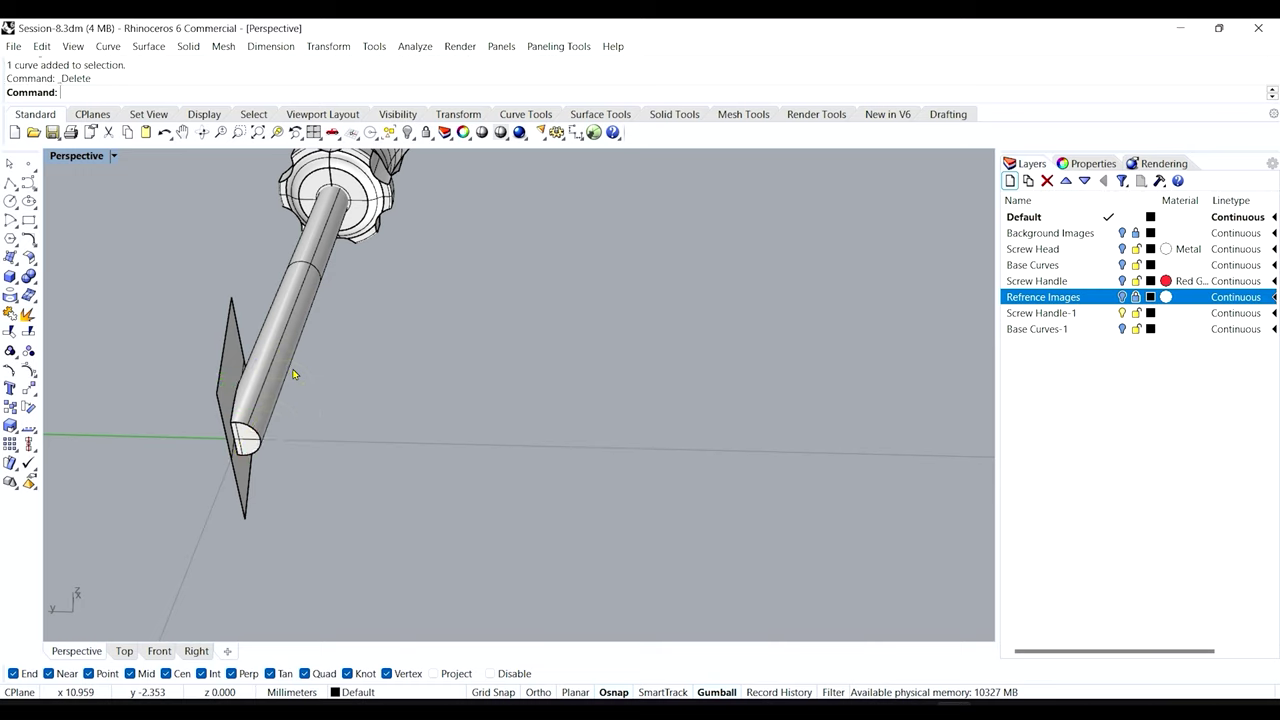
pyautogui.click(216, 390)
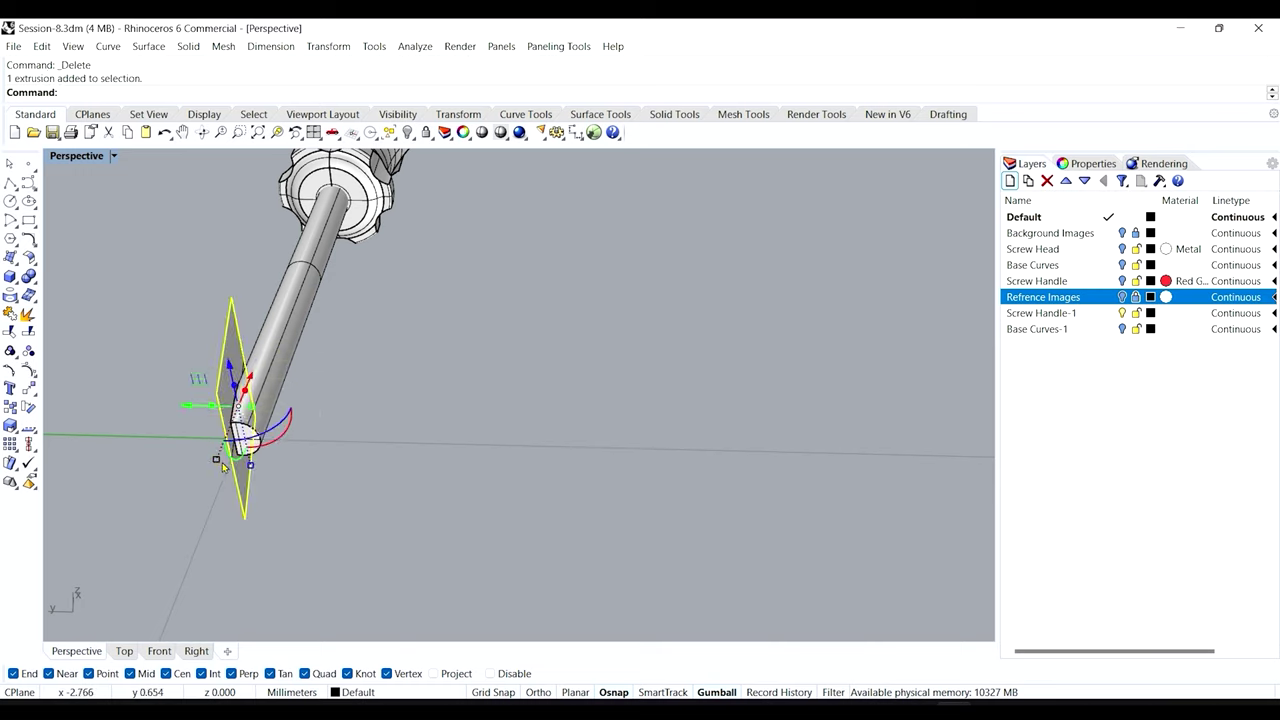
pyautogui.scroll(2, 213, 452)
pyautogui.hotkey('ctrl', 'F1')
pyautogui.write('Mirror')
pyautogui.press('Return')
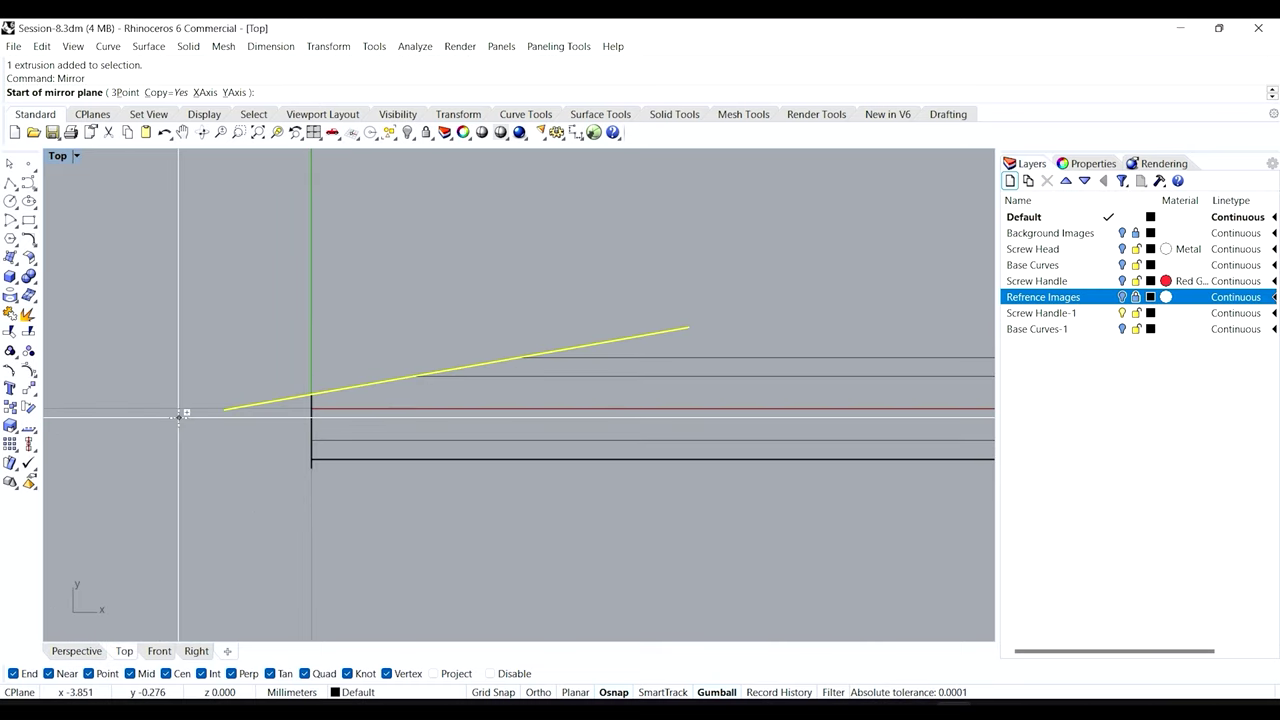
pyautogui.write('0')
pyautogui.press('Return')
pyautogui.click(141, 412)
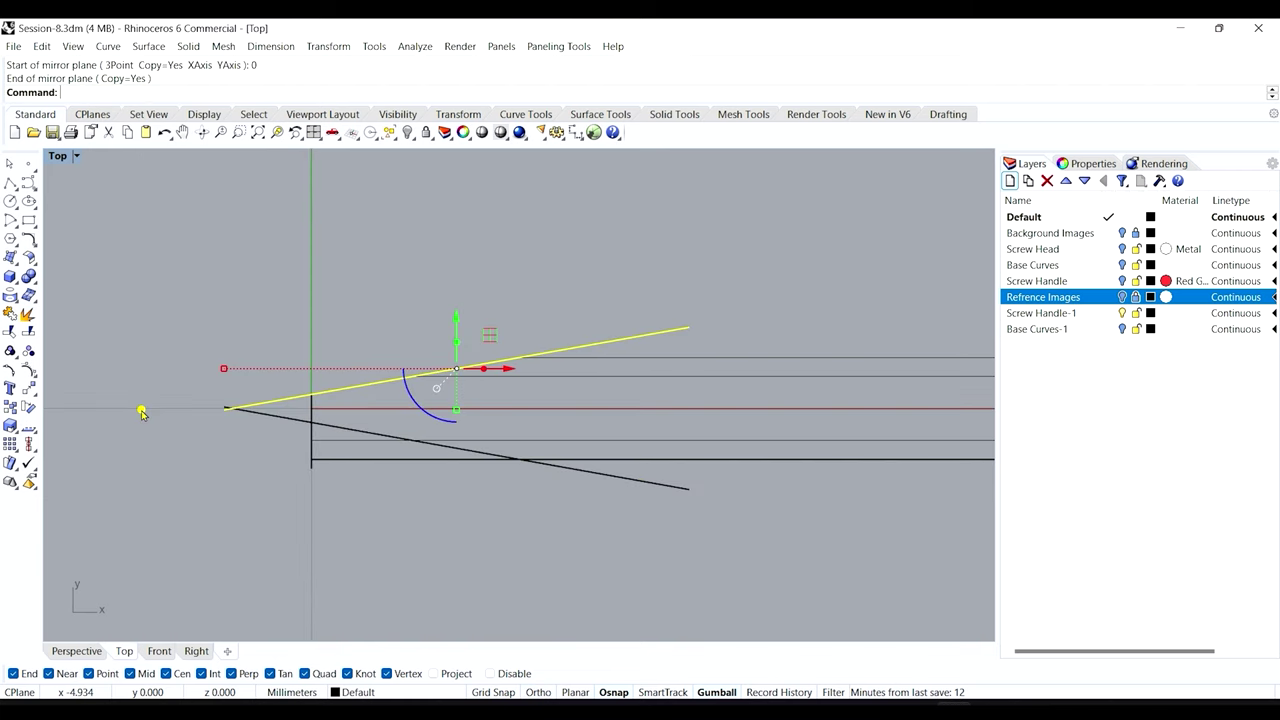
# - Return to the Perspective view and delete the original cutting surface beside the trimmed face
pyautogui.click(77, 651)
pyautogui.press('Escape')
pyautogui.click(223, 289)
pyautogui.press('Delete')
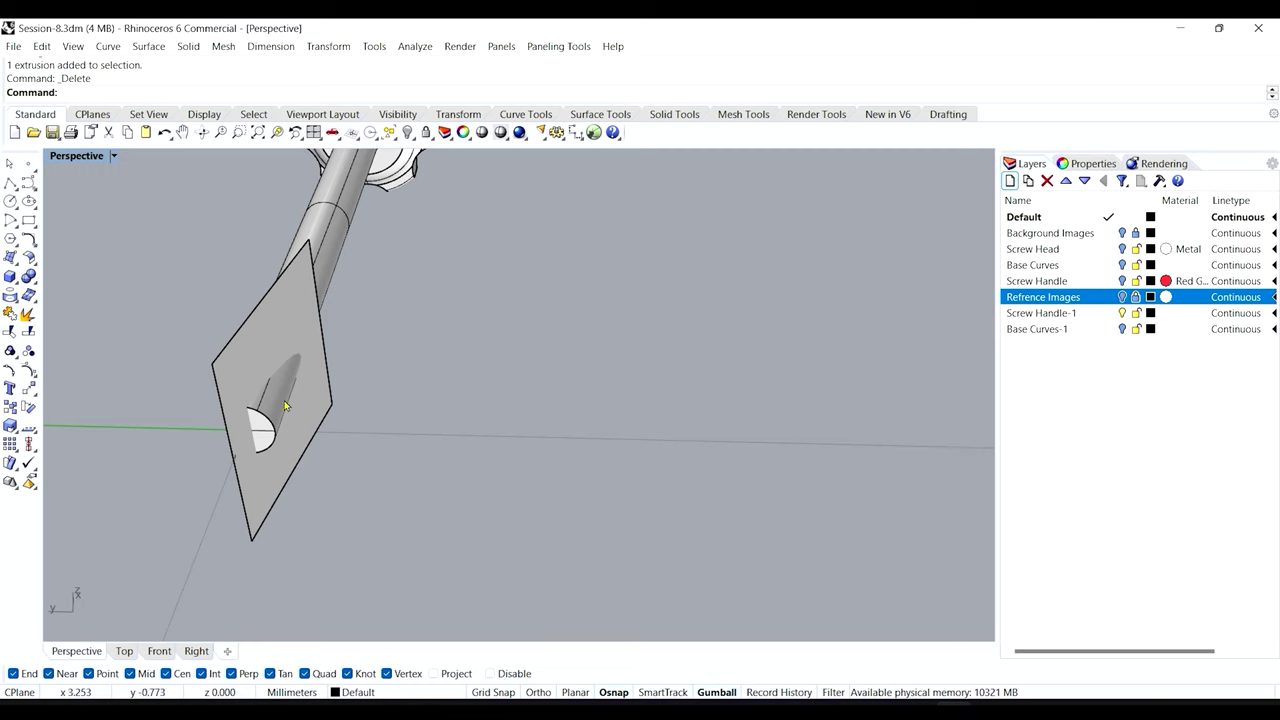
# - Trim away the opposite side of the shaft tip, using the mirrored taper surface as the cutting object
pyautogui.moveTo(285, 405); pyautogui.dragTo(396, 426, button='right')
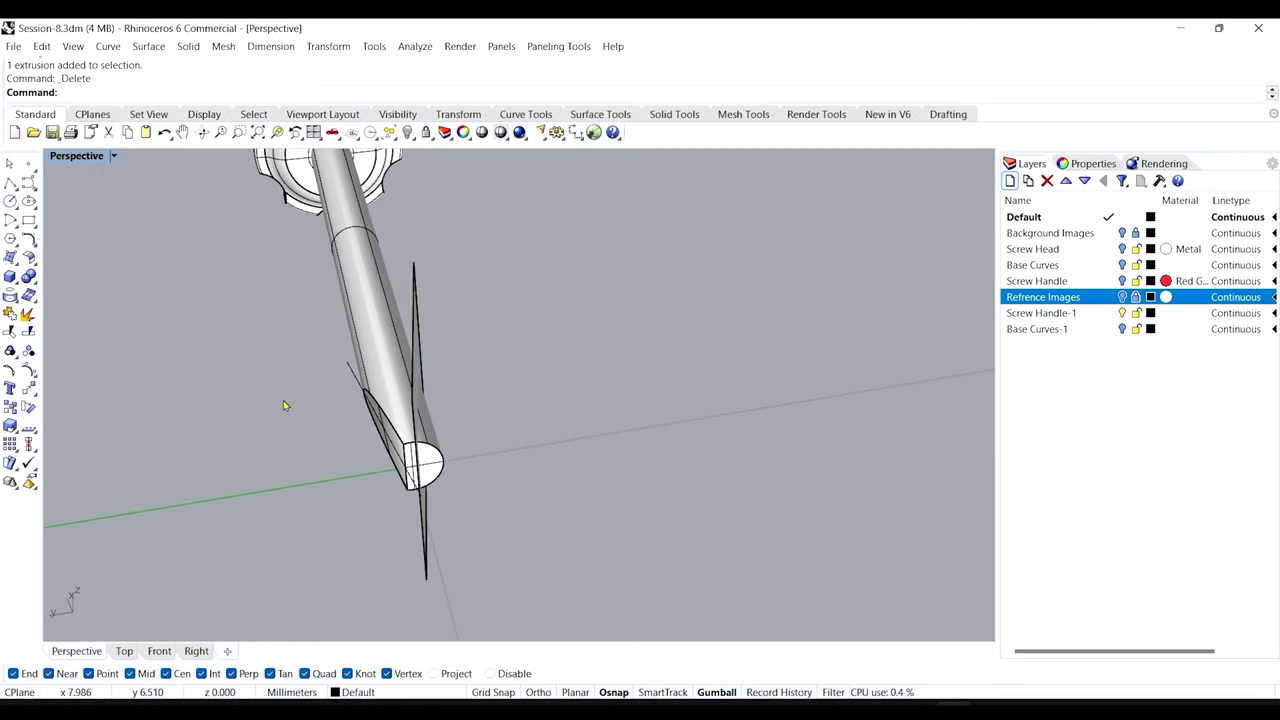
pyautogui.moveTo(283, 403); pyautogui.dragTo(257, 399, button='right')
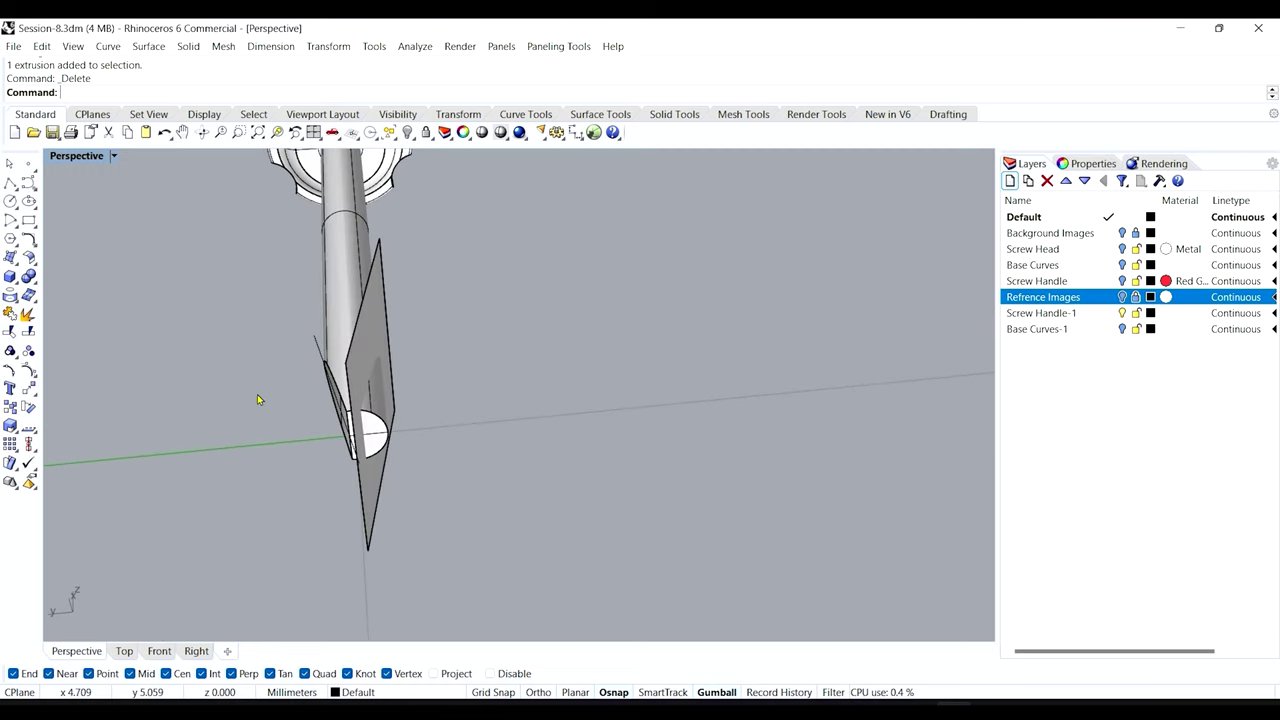
pyautogui.click(10, 331)
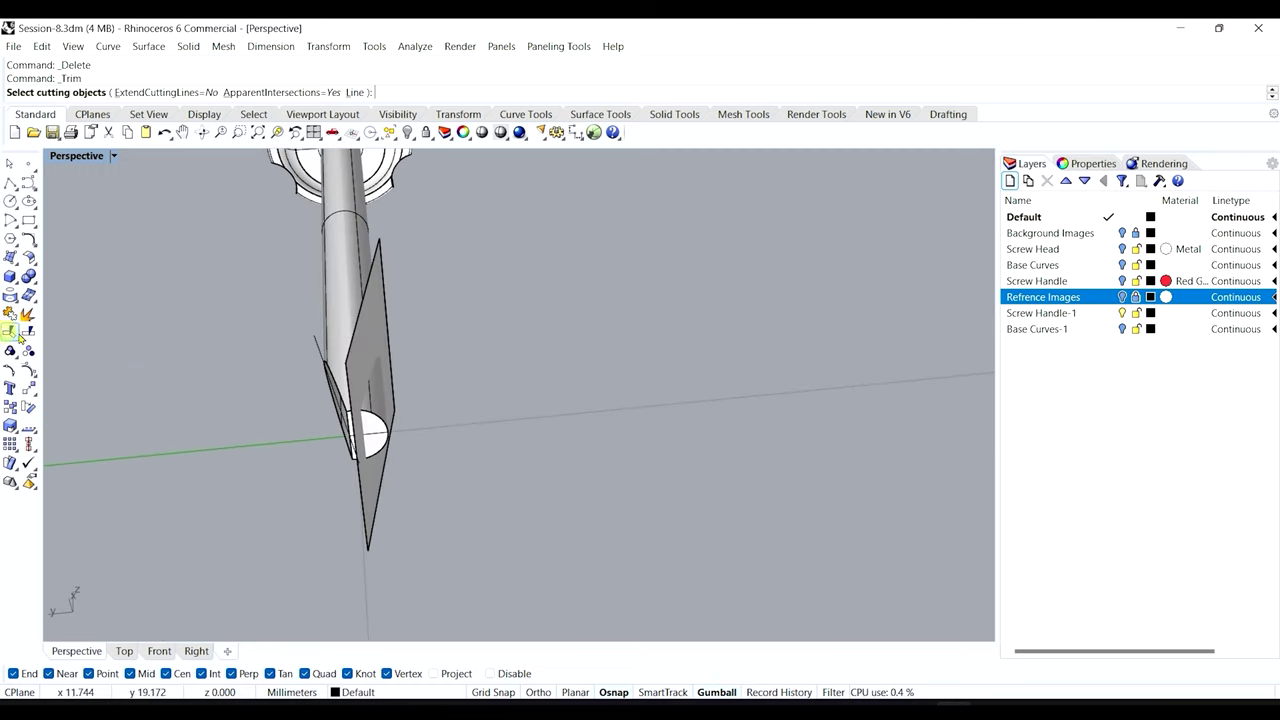
pyautogui.click(378, 256)
pyautogui.press('Return')
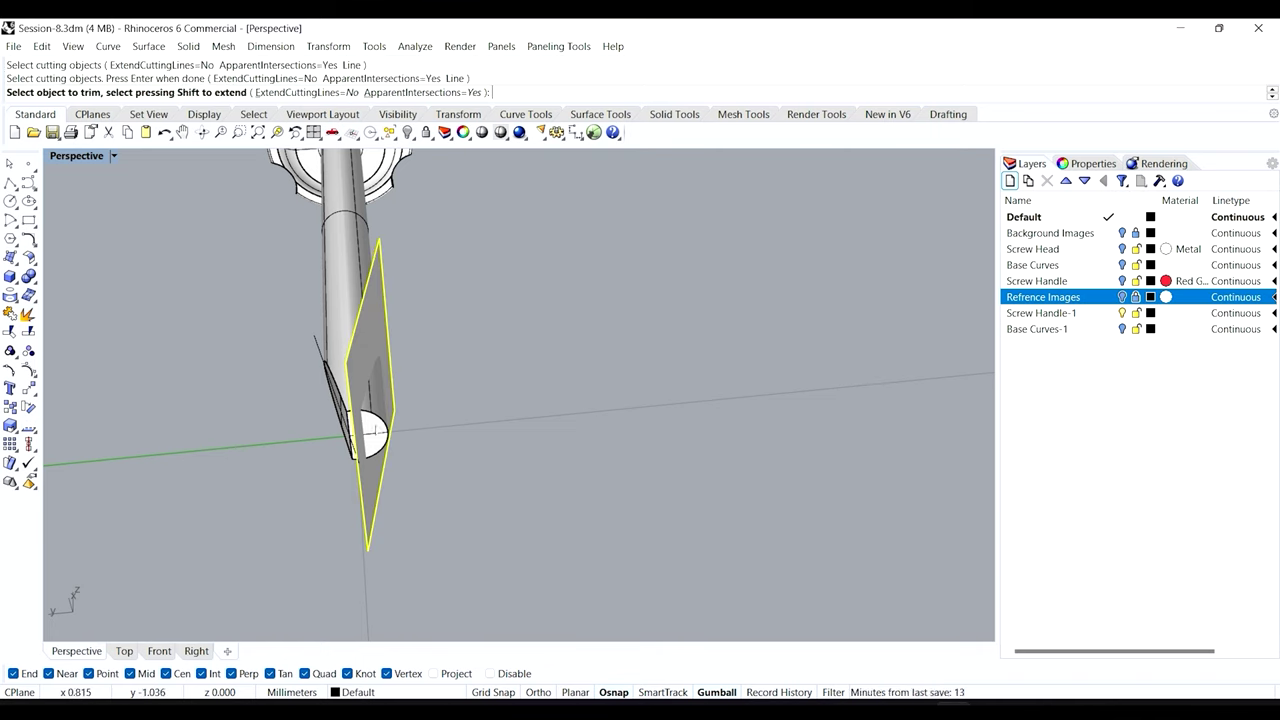
pyautogui.click(376, 428)
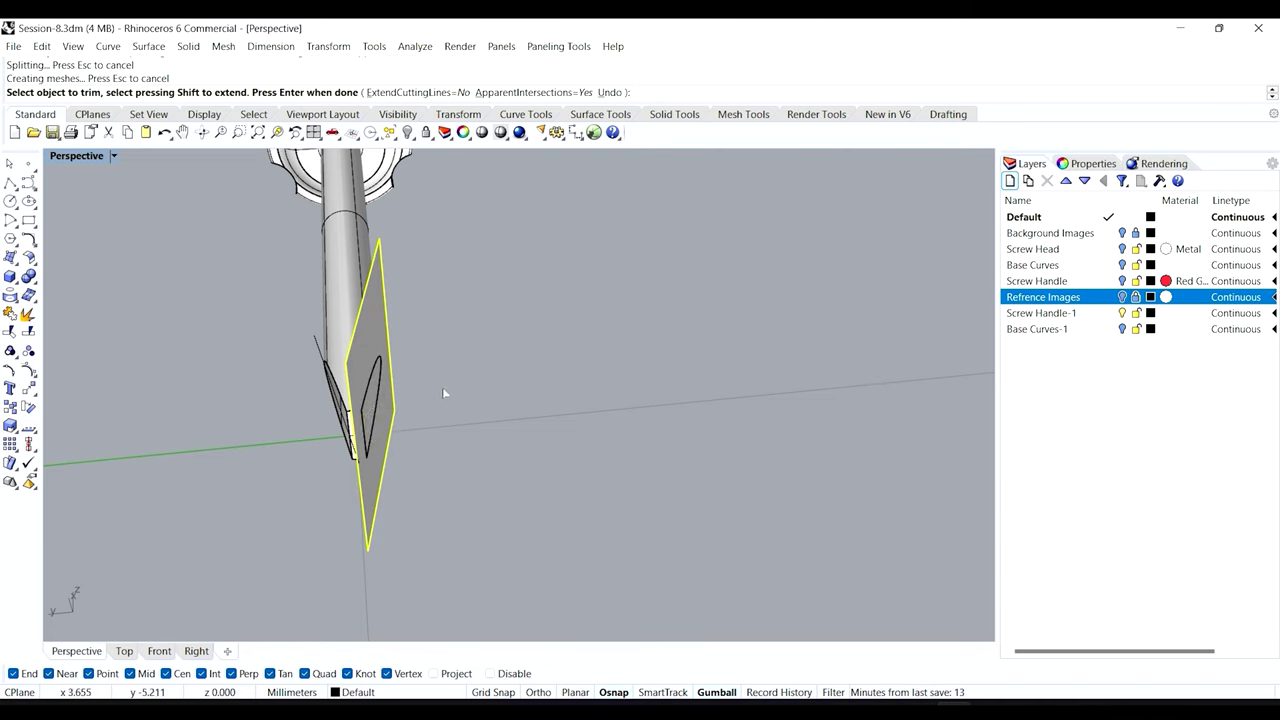
pyautogui.press('Return')
# - Delete the mirrored cutting surface from the shaft tip
pyautogui.click(374, 316)
pyautogui.press('Delete')
pyautogui.moveTo(374, 316); pyautogui.dragTo(455, 378, button='right')
pyautogui.scroll(2, 466, 397)
pyautogui.scroll(2, 706, 380)
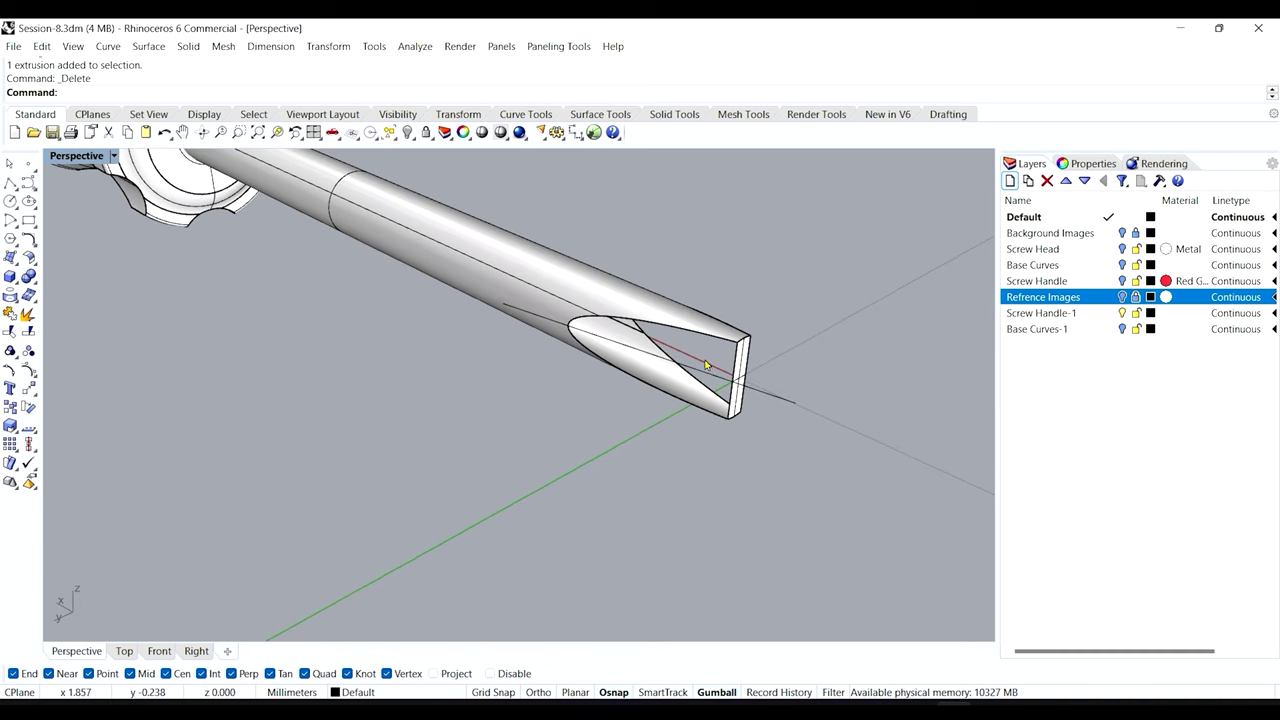
# - Delete the remaining taper line beside the shaft tip
pyautogui.click(706, 380)
pyautogui.press('Delete')
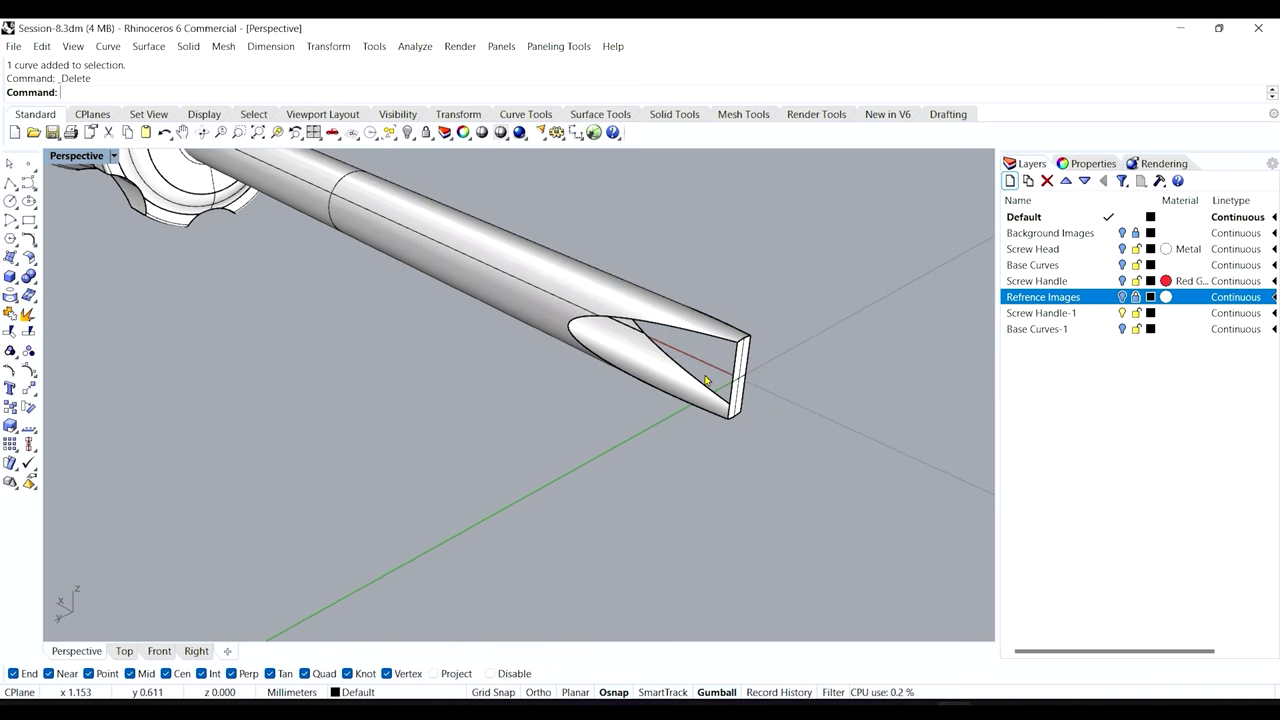
pyautogui.scroll(-4, 706, 380)
pyautogui.scroll(5, 690, 360)
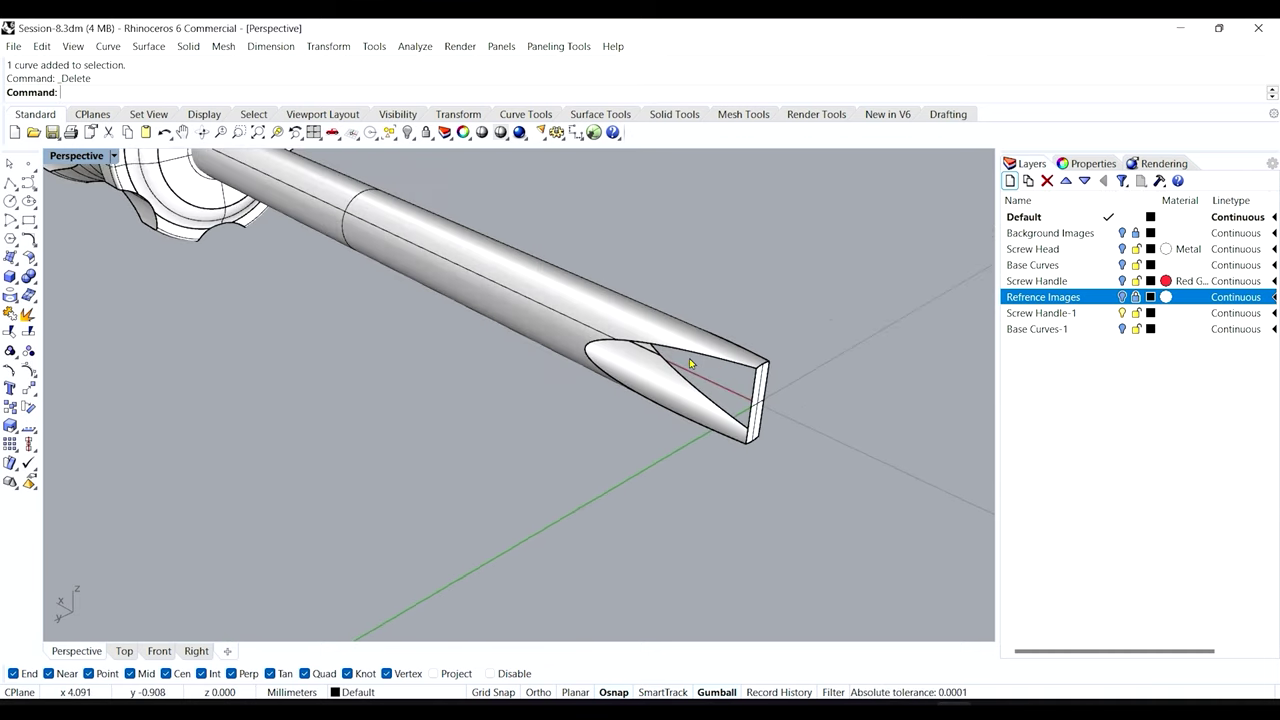
# - Start duplicating edges of the shaft tip, picking the curved and straight edges around the first trimmed opening
pyautogui.click(669, 342)
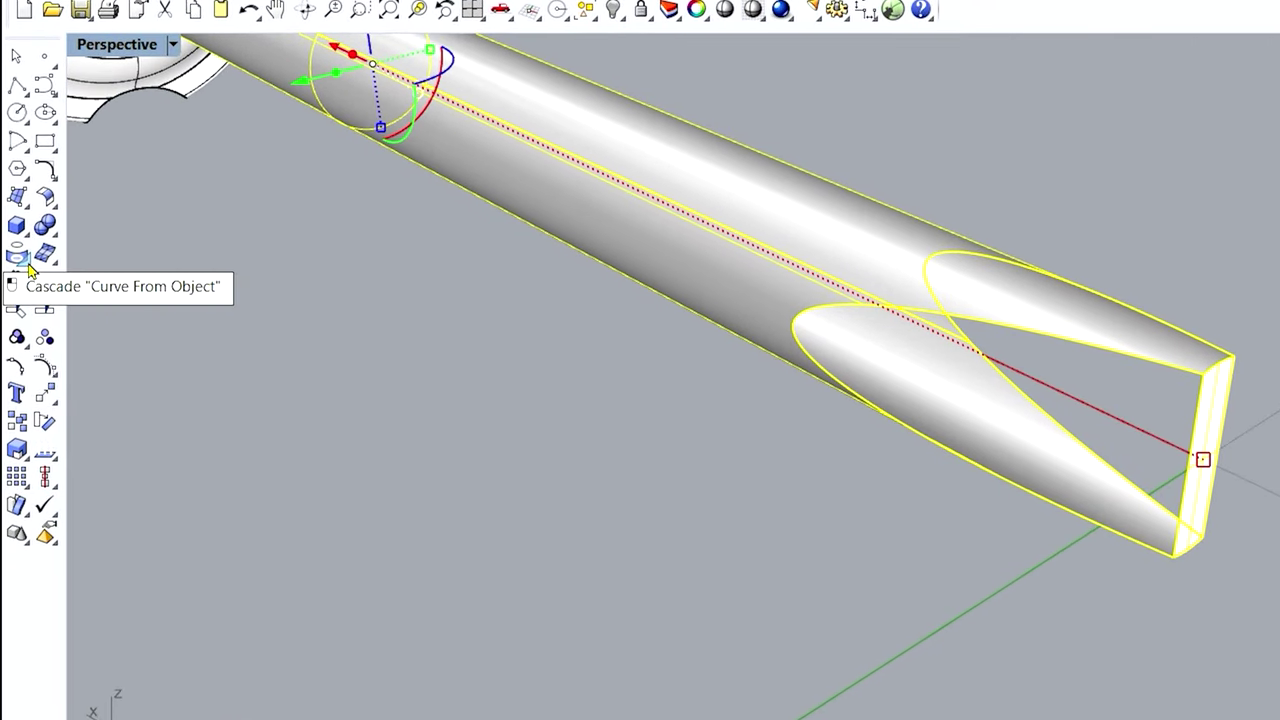
pyautogui.click(11, 296)
pyautogui.moveTo(80, 262); pyautogui.dragTo(224, 318)
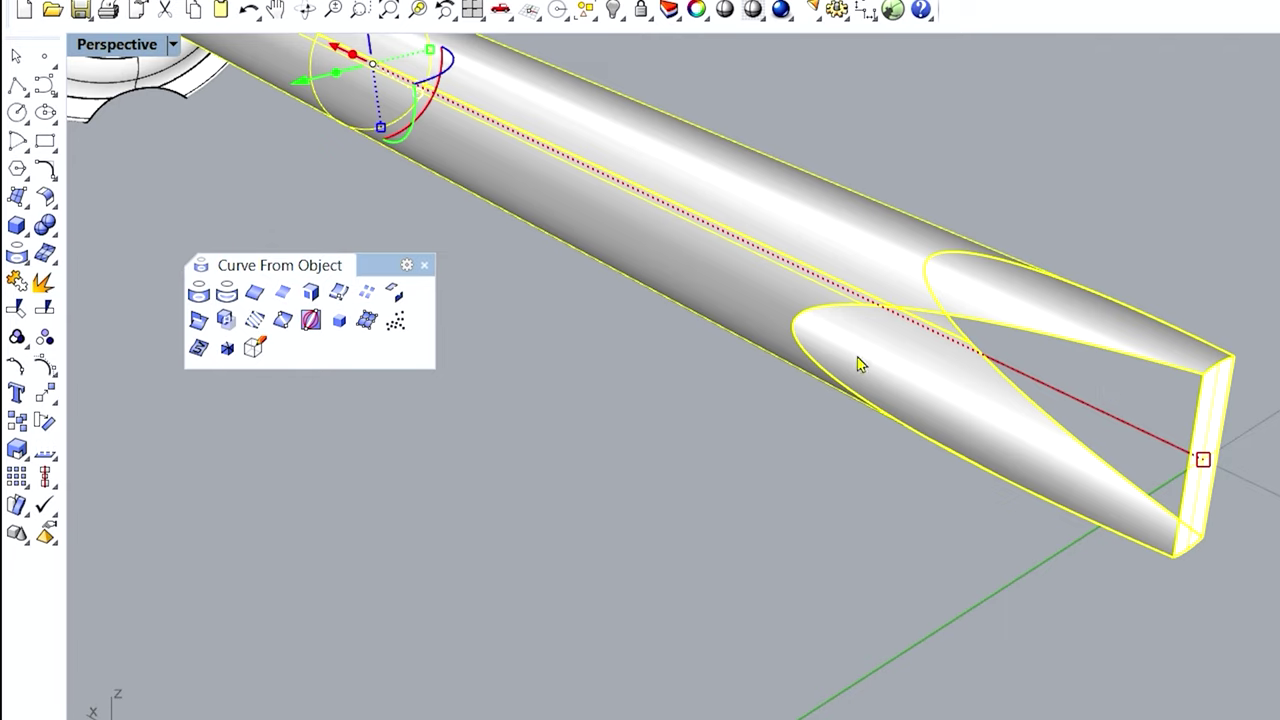
pyautogui.click(257, 293)
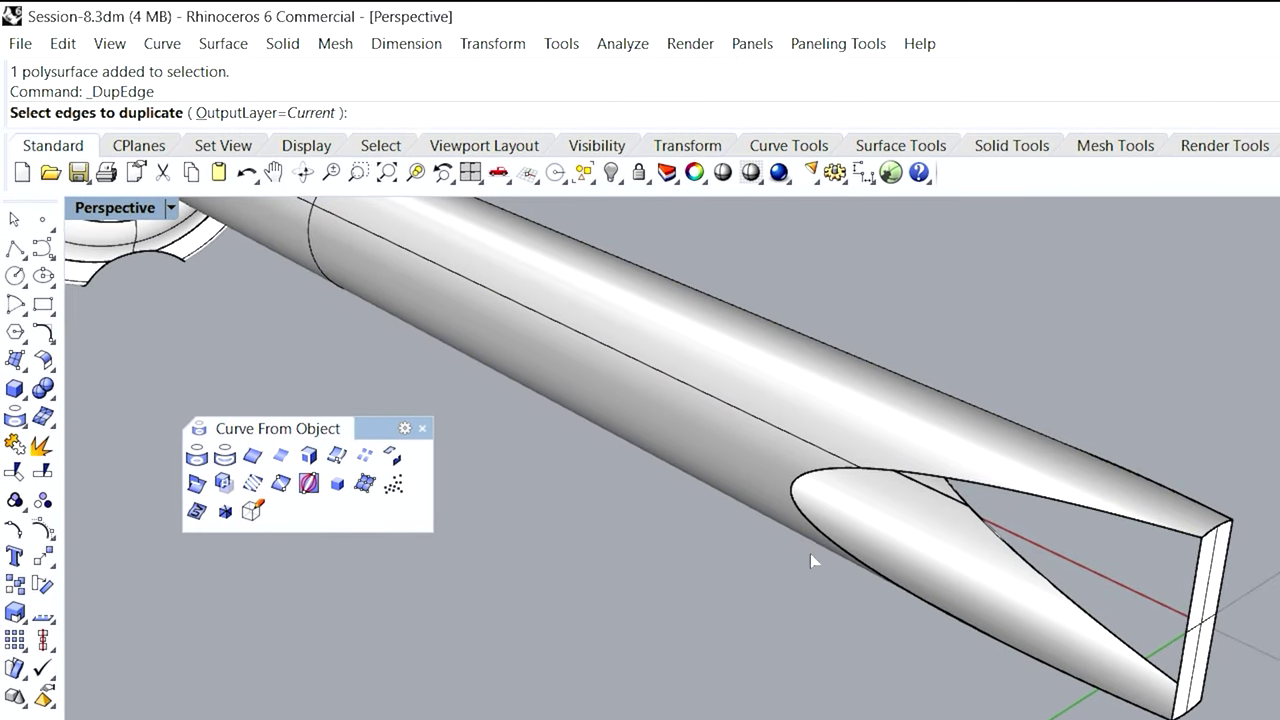
pyautogui.click(795, 511)
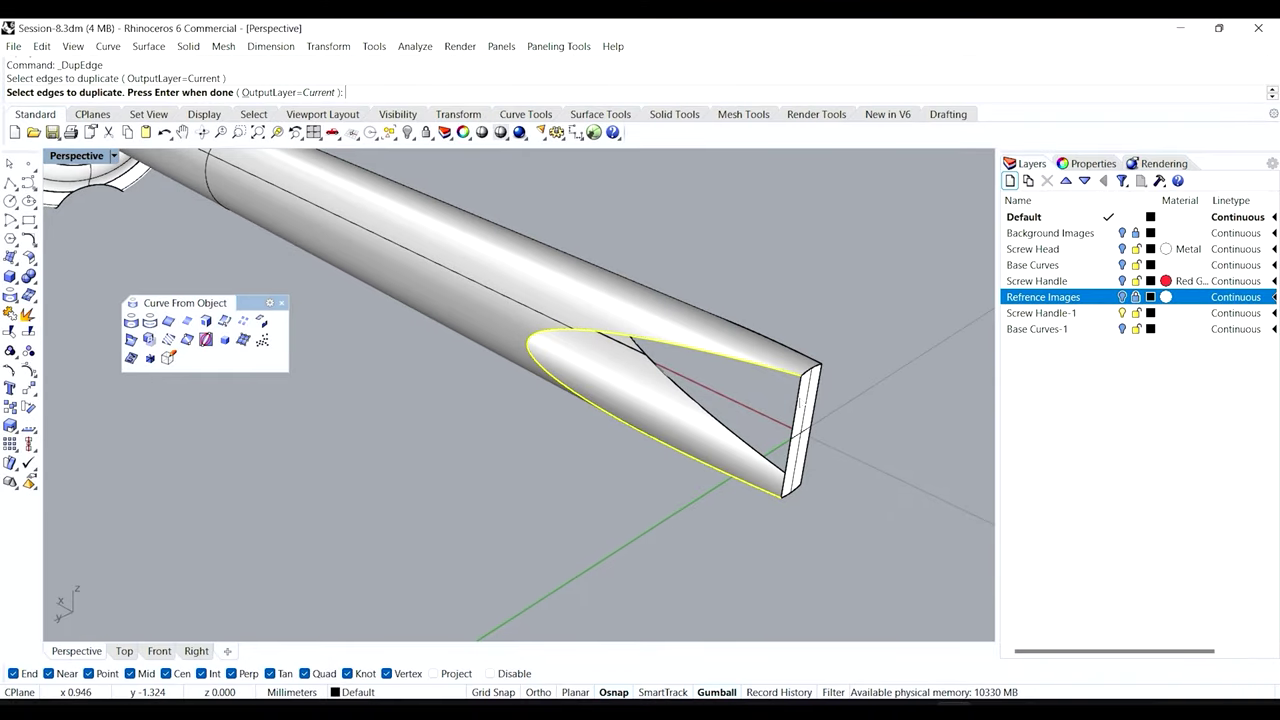
pyautogui.click(795, 398)
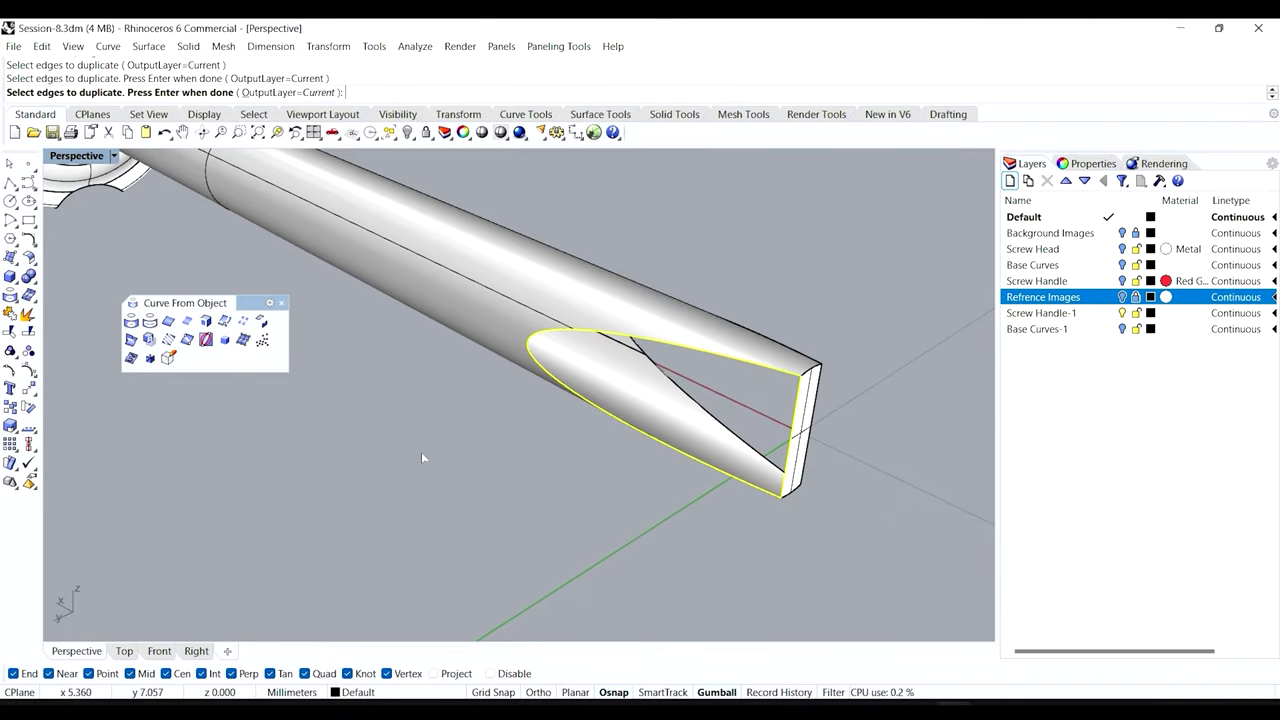
# - Add the curved and straight edges of the opposite trimmed opening and finish duplicating them as curves
pyautogui.scroll(-5, 585, 430)
pyautogui.moveTo(597, 414); pyautogui.dragTo(626, 423, button='right')
pyautogui.scroll(5, 506, 406)
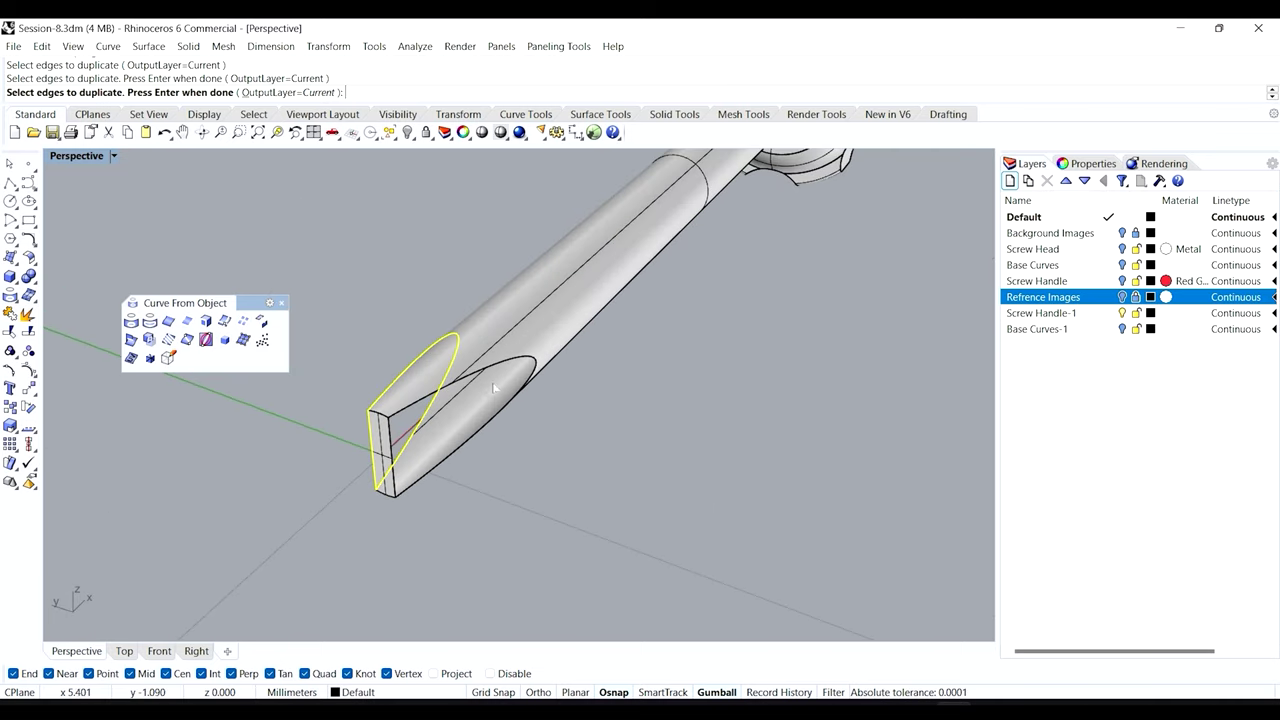
pyautogui.click(501, 366)
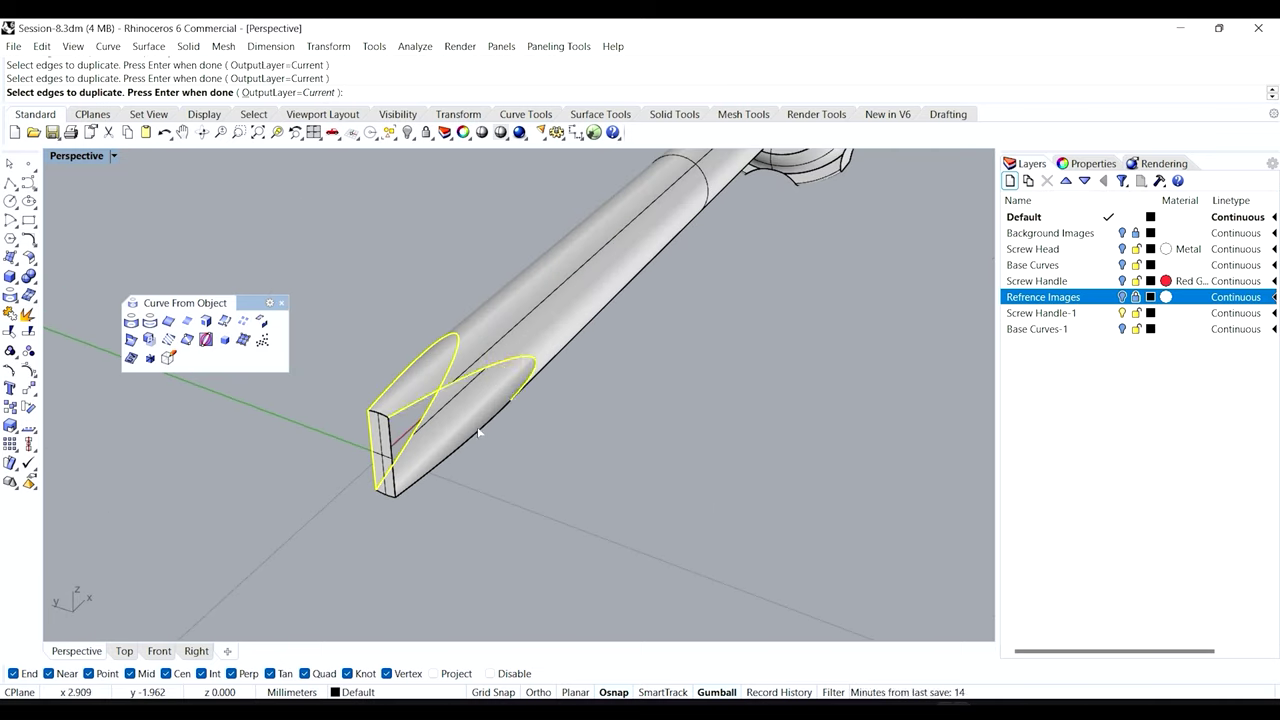
pyautogui.click(481, 430)
pyautogui.click(392, 437)
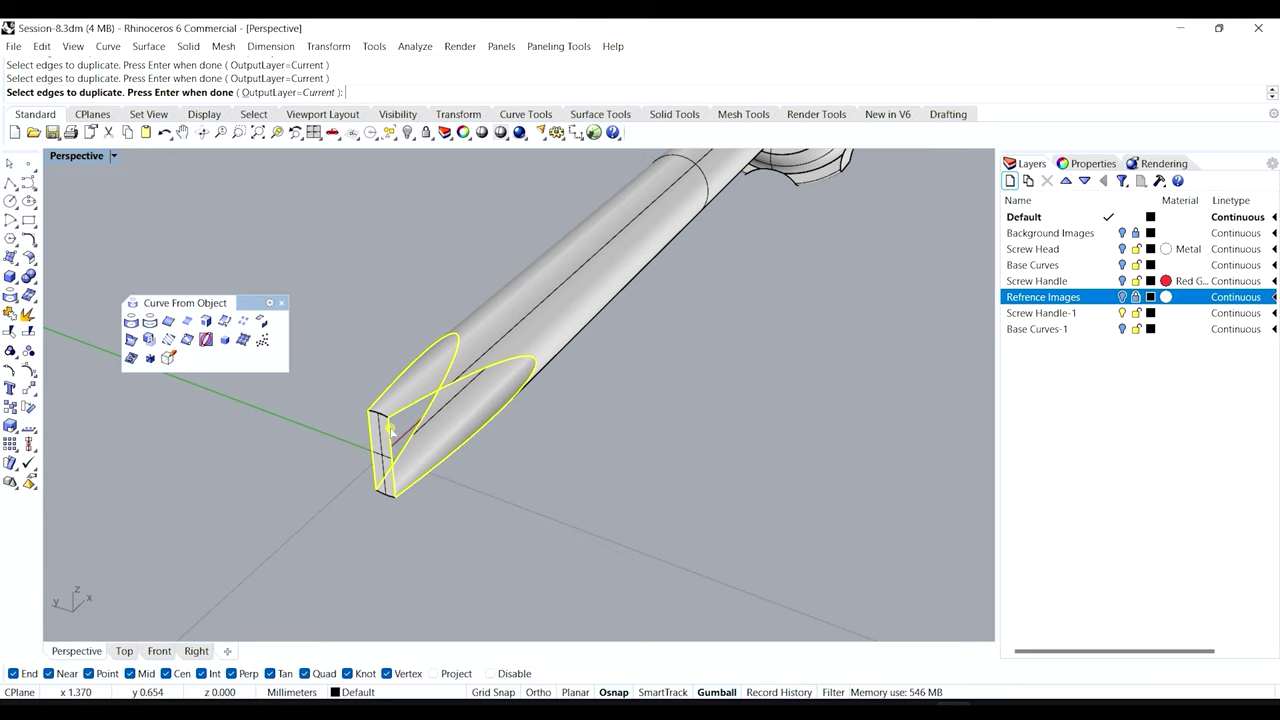
pyautogui.moveTo(330, 420); pyautogui.dragTo(399, 426, button='right')
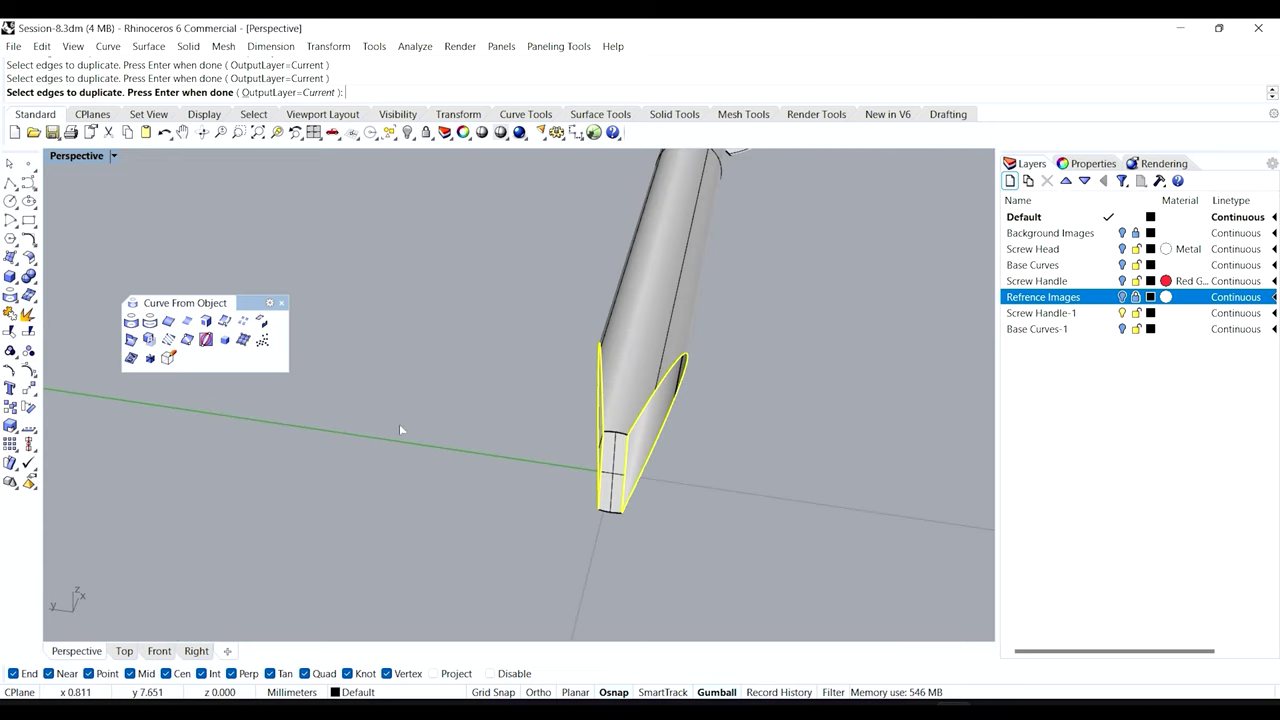
pyautogui.press('Return')
# - Delete the shaft to inspect the duplicated edge curves on their own, and undo the deletion
pyautogui.moveTo(615, 488); pyautogui.dragTo(689, 466, button='right')
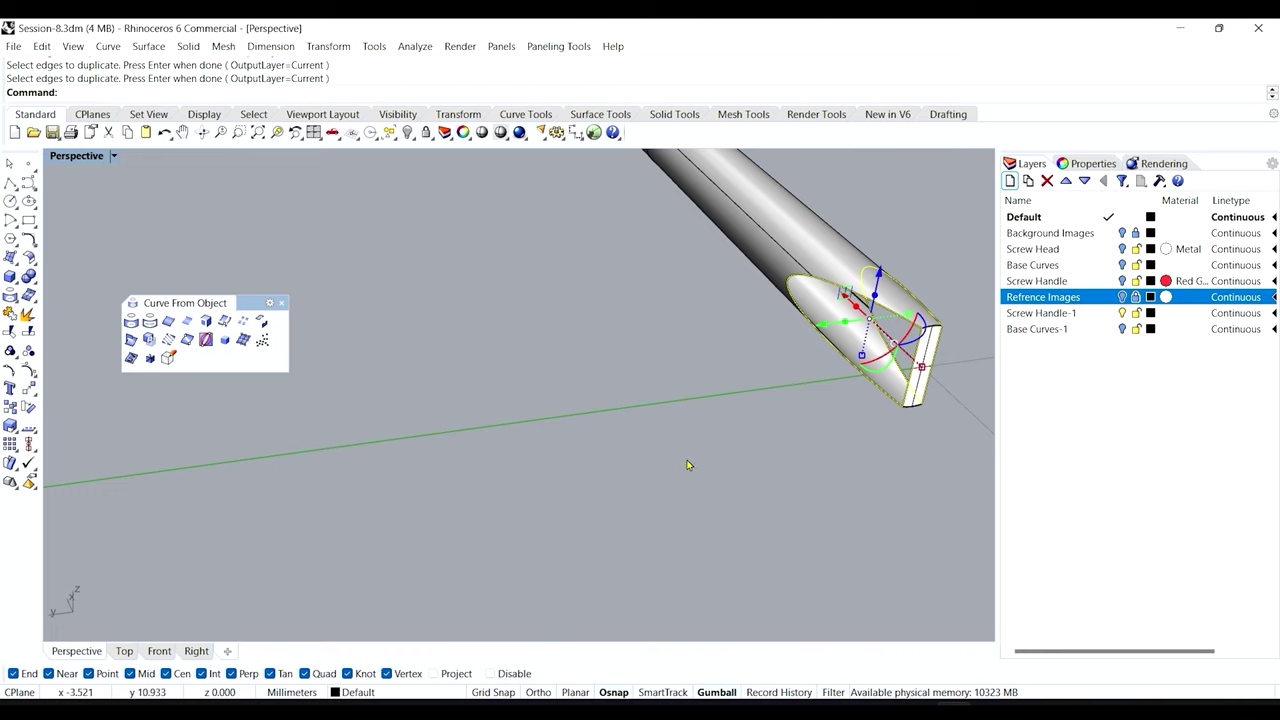
pyautogui.moveTo(727, 420); pyautogui.dragTo(569, 446, button='right')
pyautogui.click(527, 416)
pyautogui.click(552, 300)
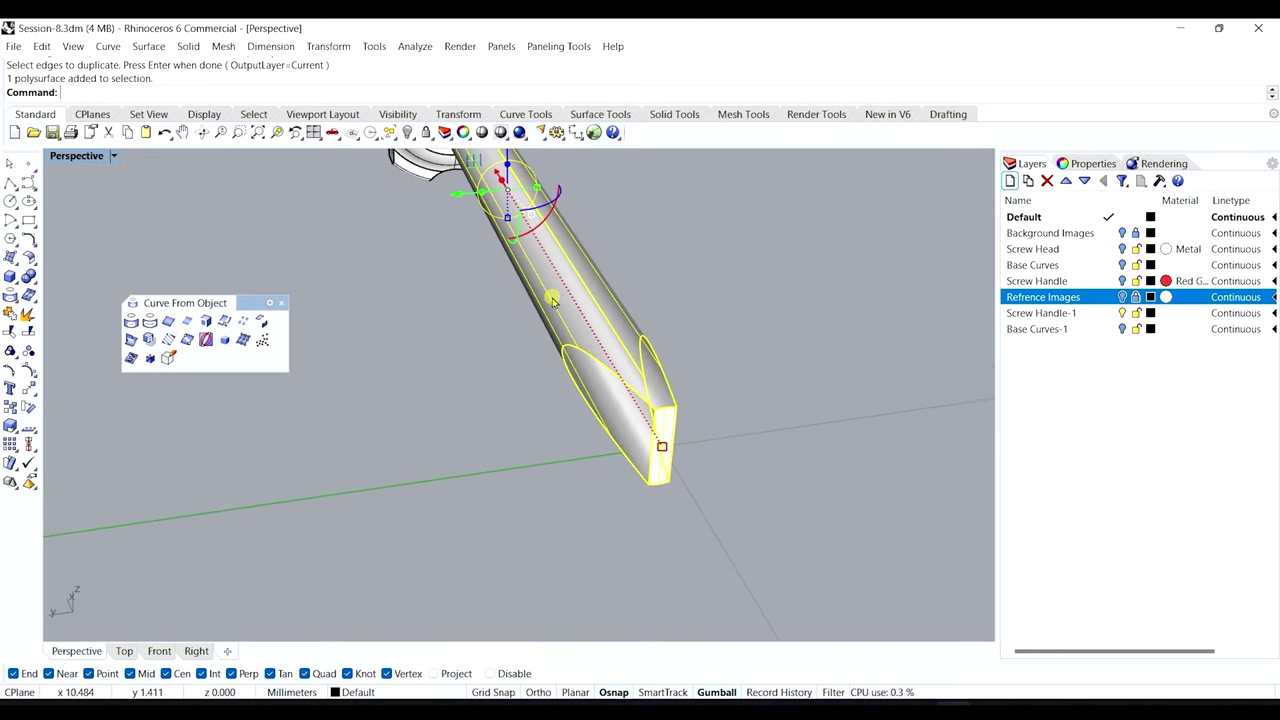
pyautogui.press('Delete')
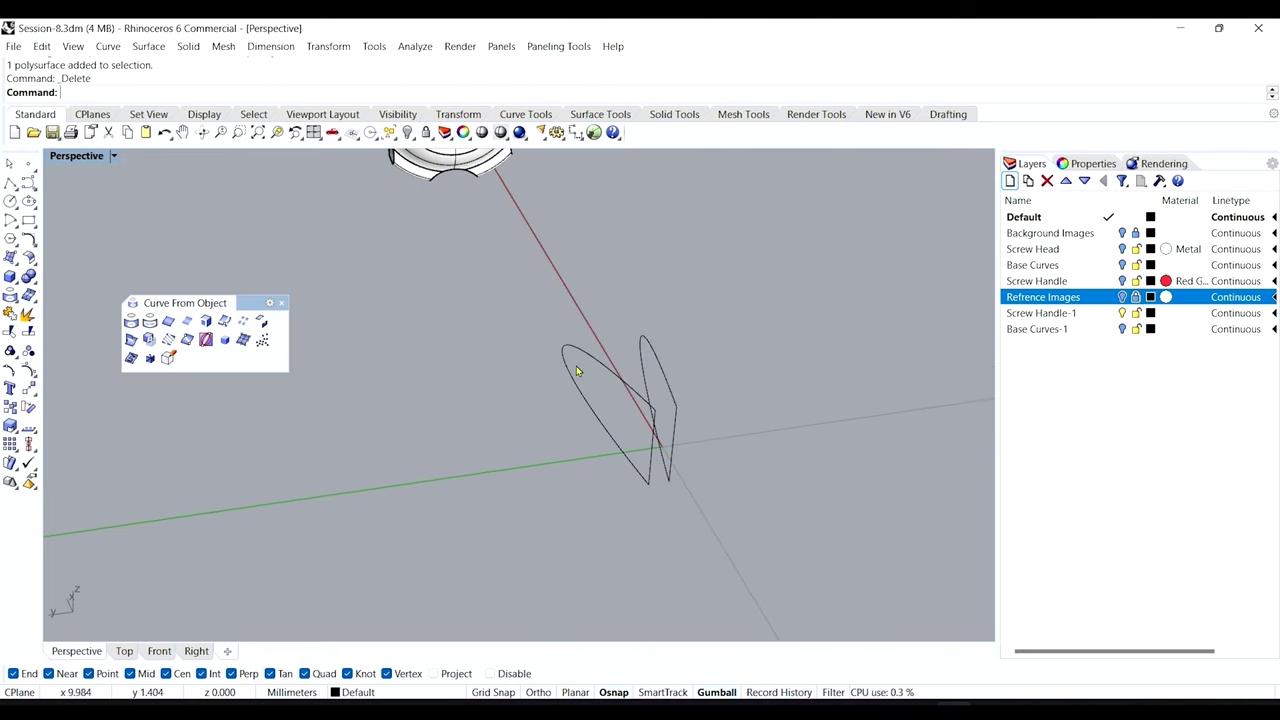
pyautogui.hotkey('ctrl', 'z')
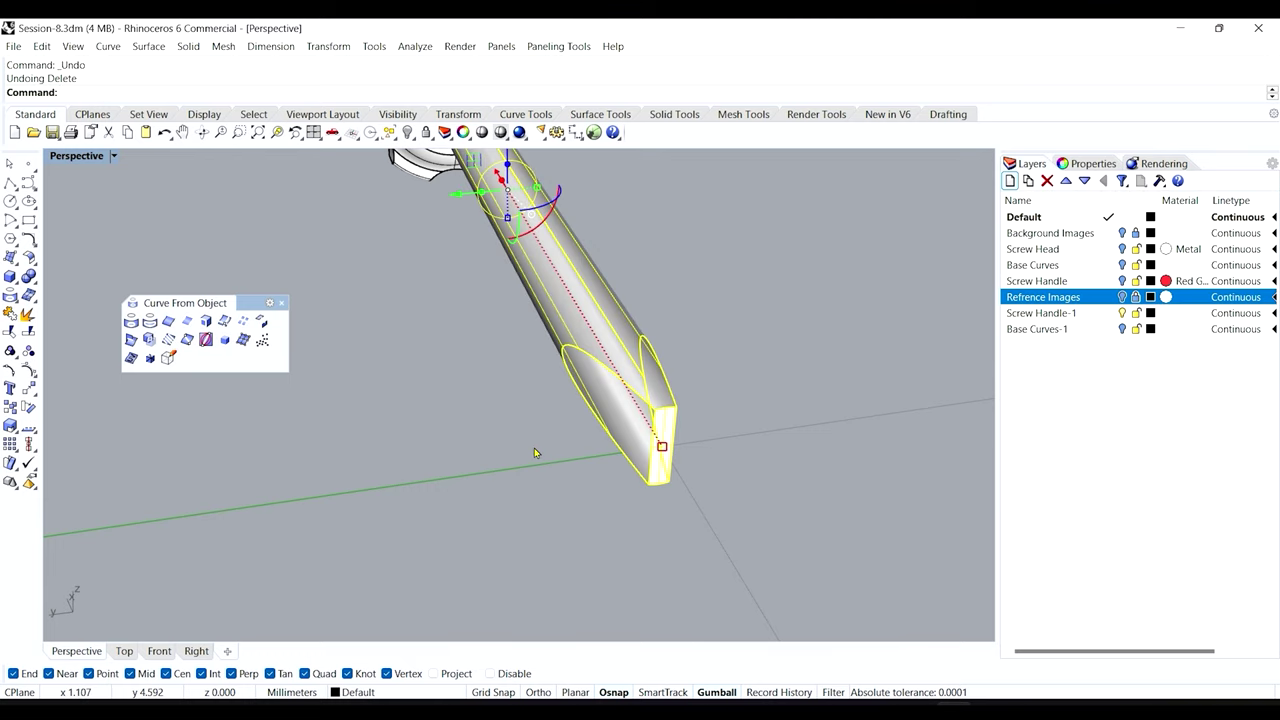
pyautogui.click(535, 447)
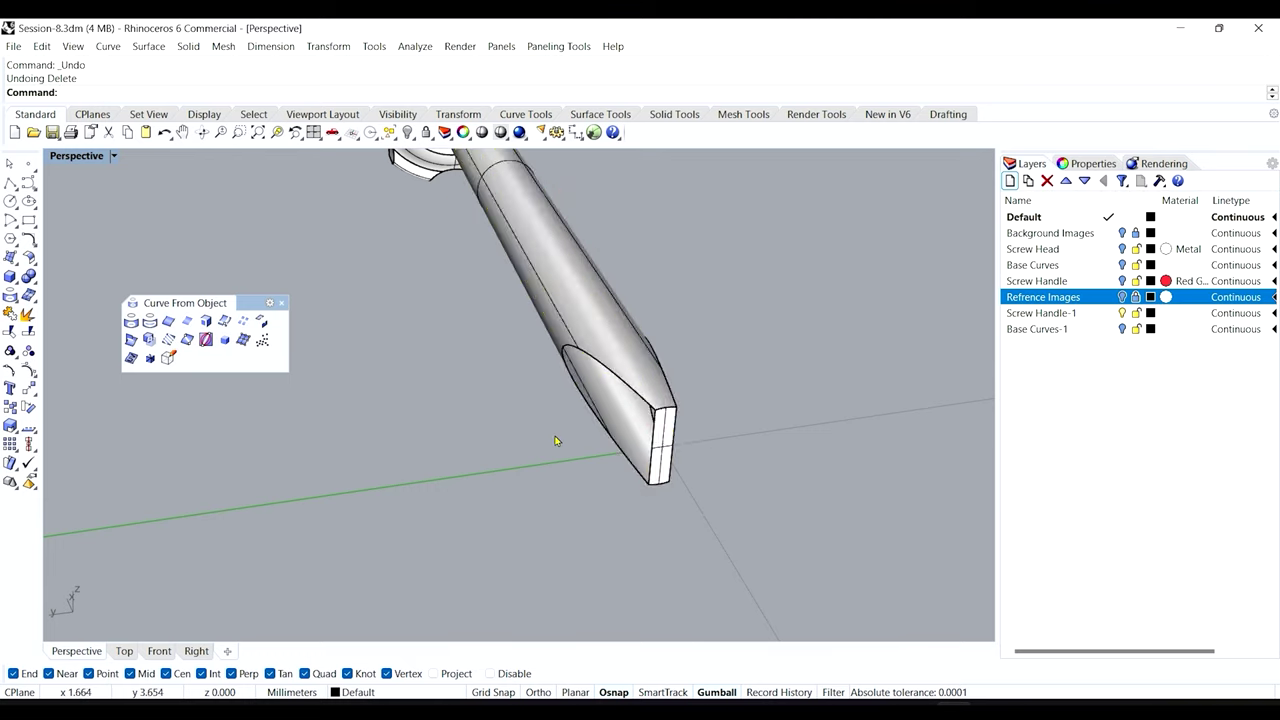
pyautogui.click(17, 265)
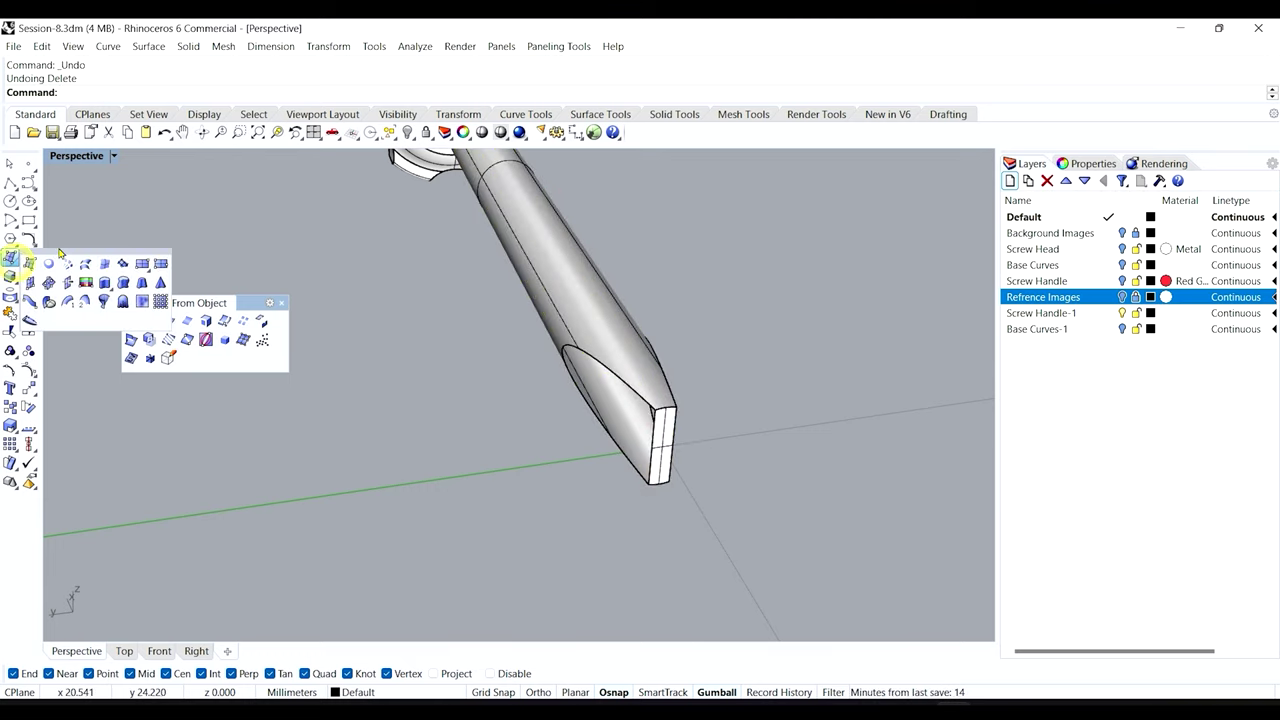
pyautogui.moveTo(60, 246); pyautogui.dragTo(266, 172)
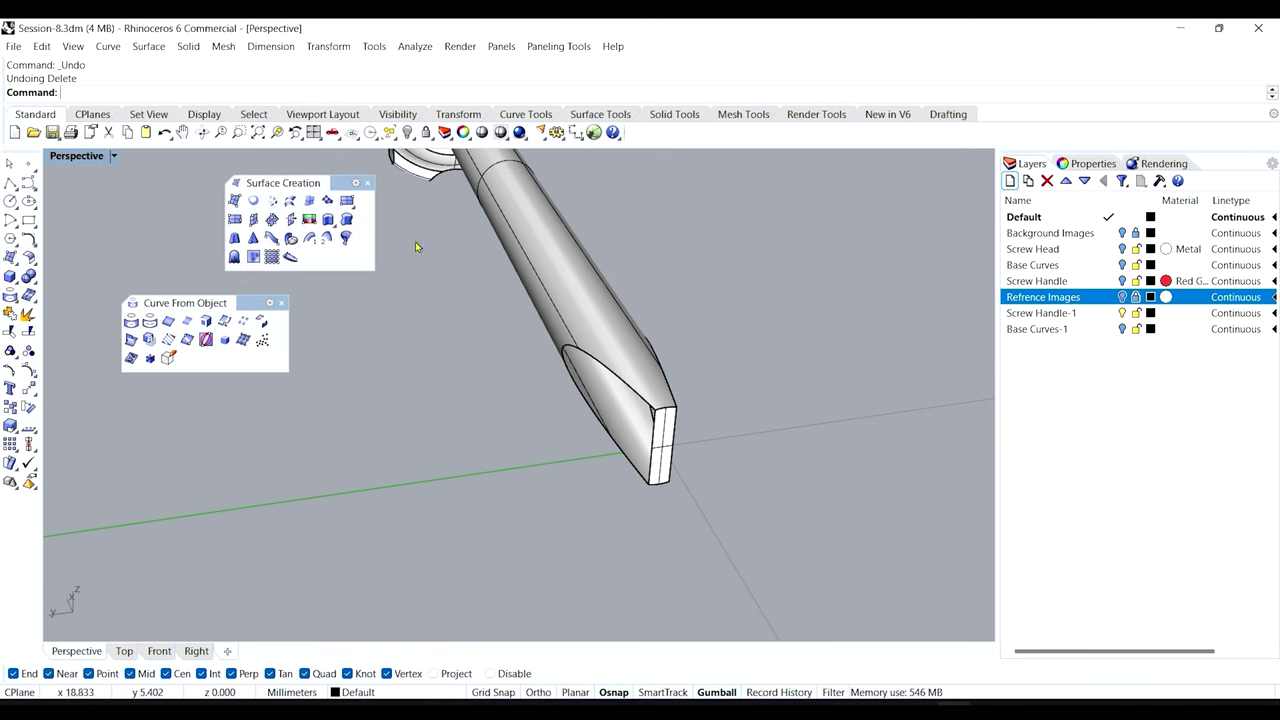
pyautogui.click(367, 184)
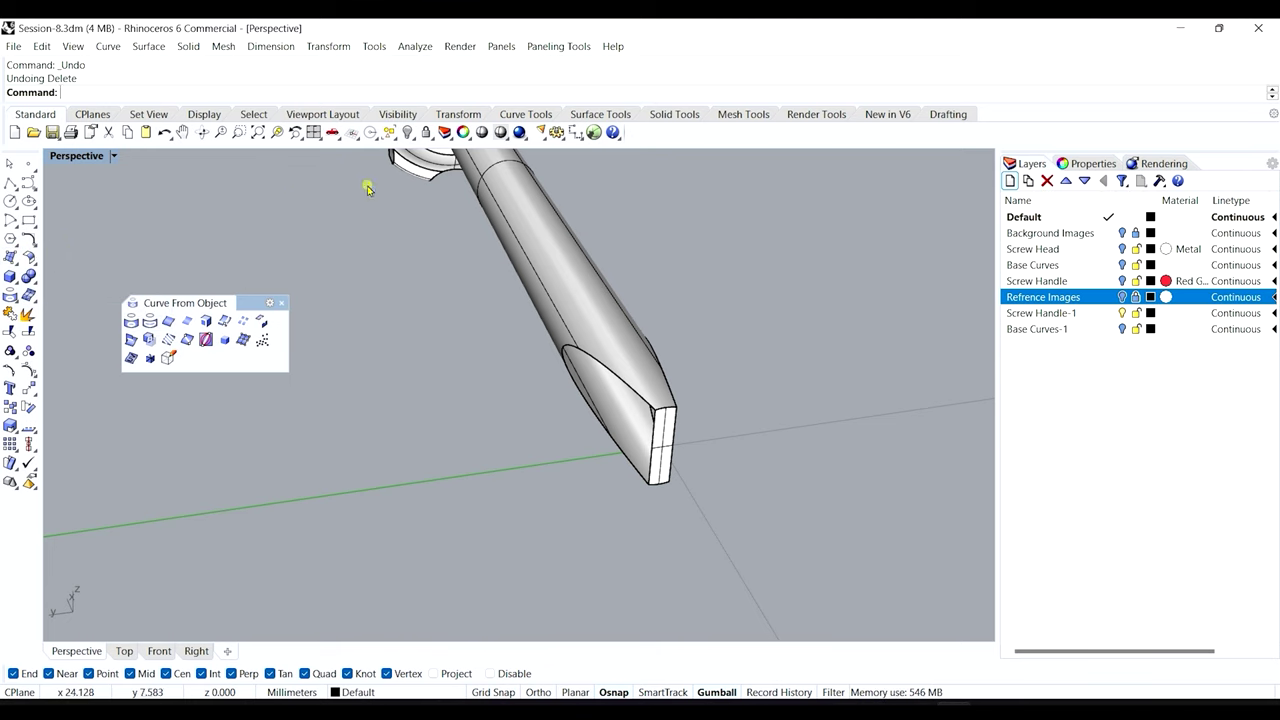
pyautogui.click(282, 303)
# - Build a planar surface over the first trimmed opening of the shaft tip from its duplicated edge curves
pyautogui.middleClick(396, 346)
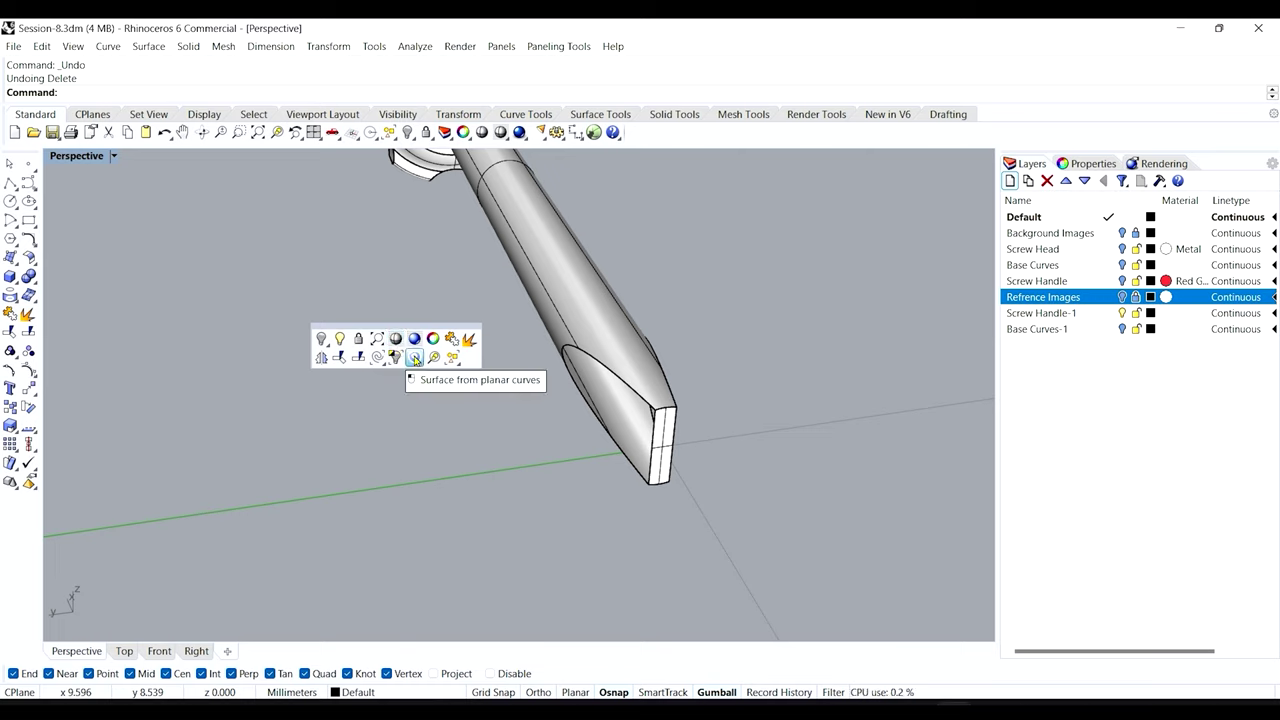
pyautogui.click(414, 358)
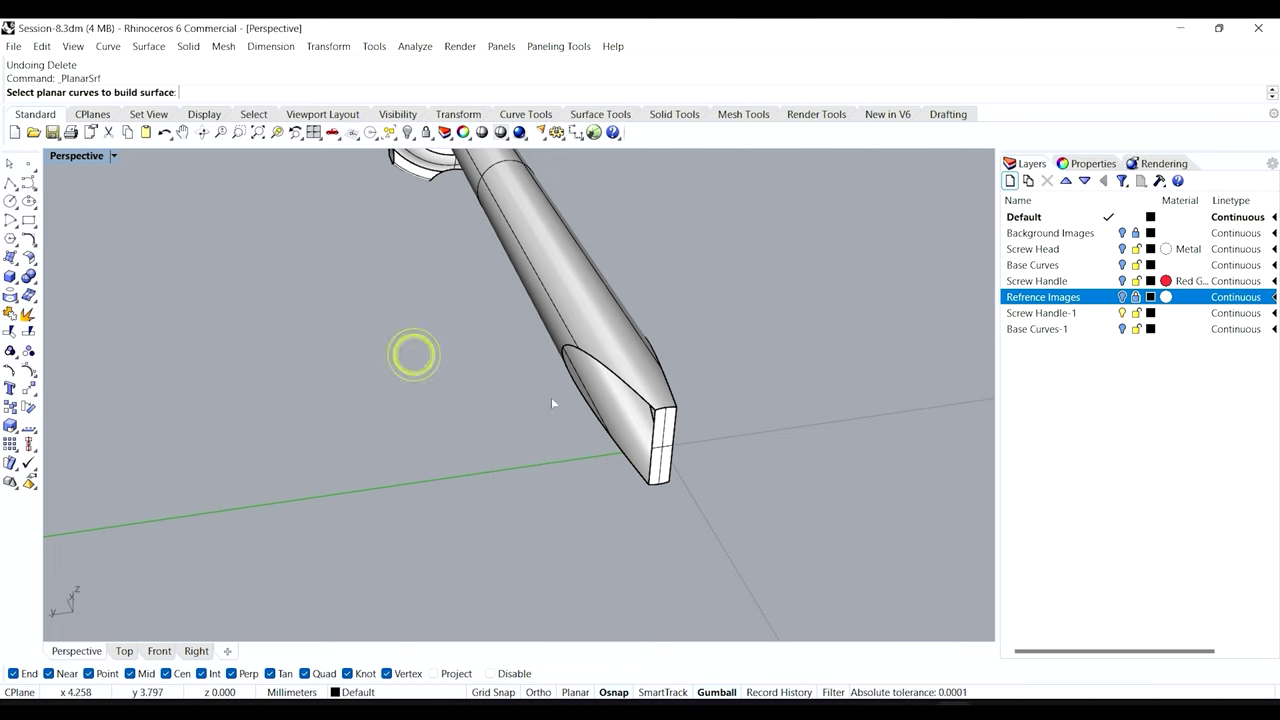
pyautogui.moveTo(551, 397); pyautogui.dragTo(631, 393, button='right')
pyautogui.click(626, 288)
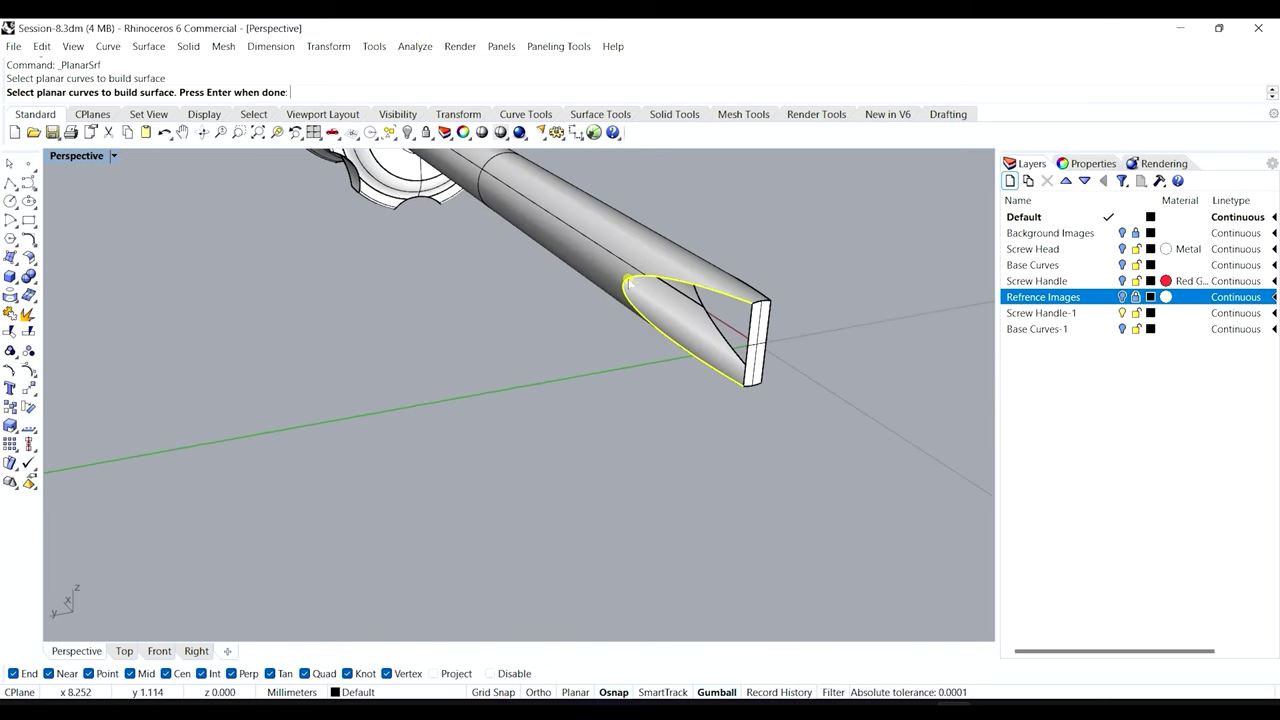
pyautogui.click(760, 336)
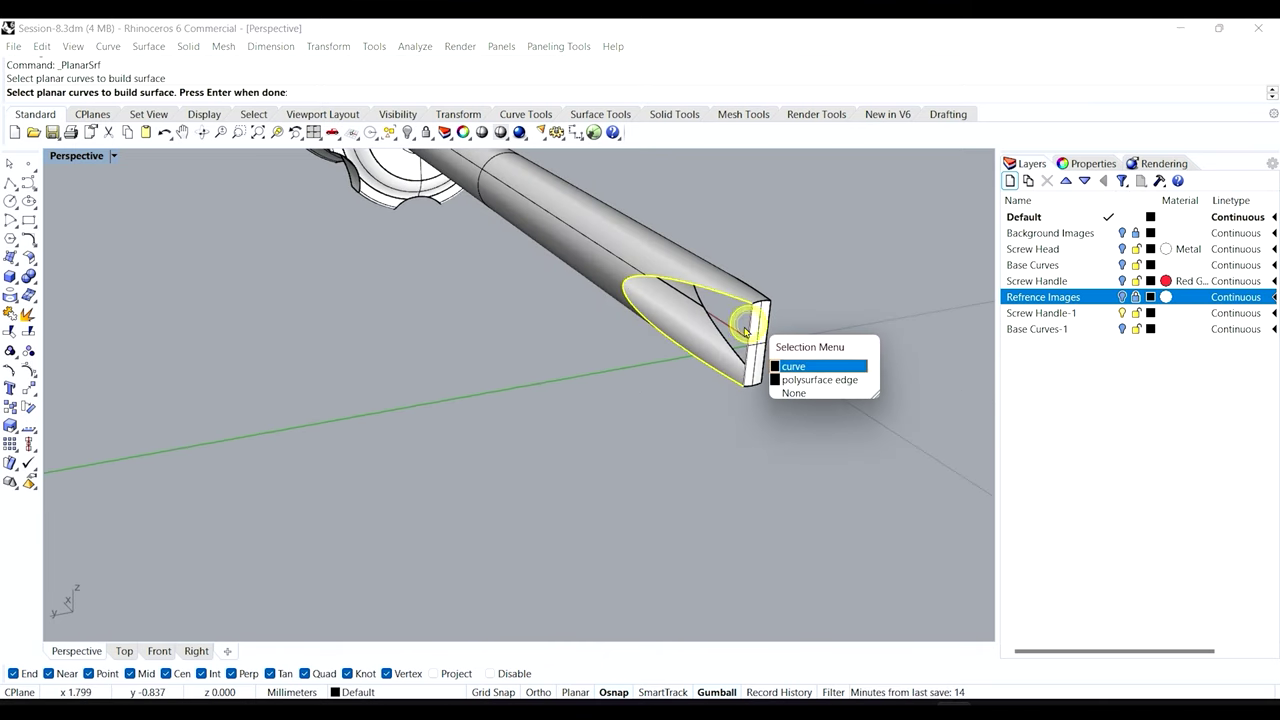
pyautogui.click(795, 368)
pyautogui.press('Return')
# - Close the opposite opening of the shaft tip with a planar surface built from its three duplicated boundary curves
pyautogui.moveTo(617, 383); pyautogui.dragTo(594, 400, button='right')
pyautogui.press('Return')
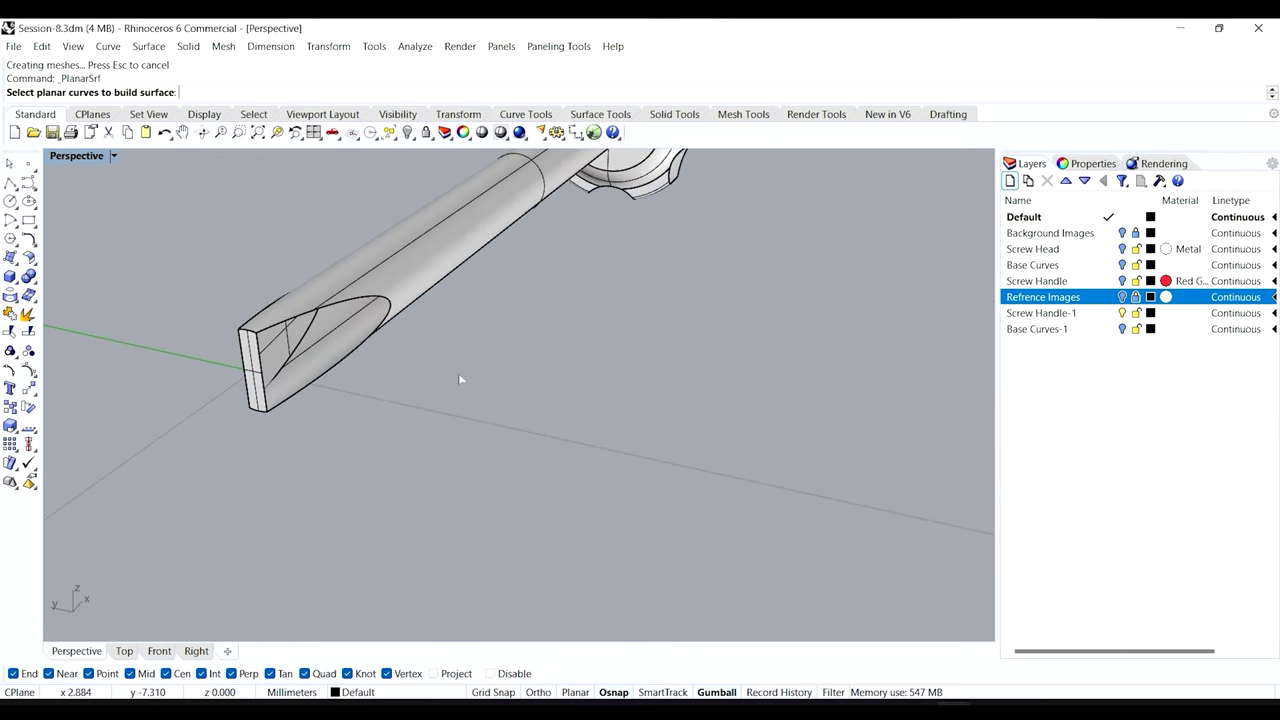
pyautogui.click(349, 305)
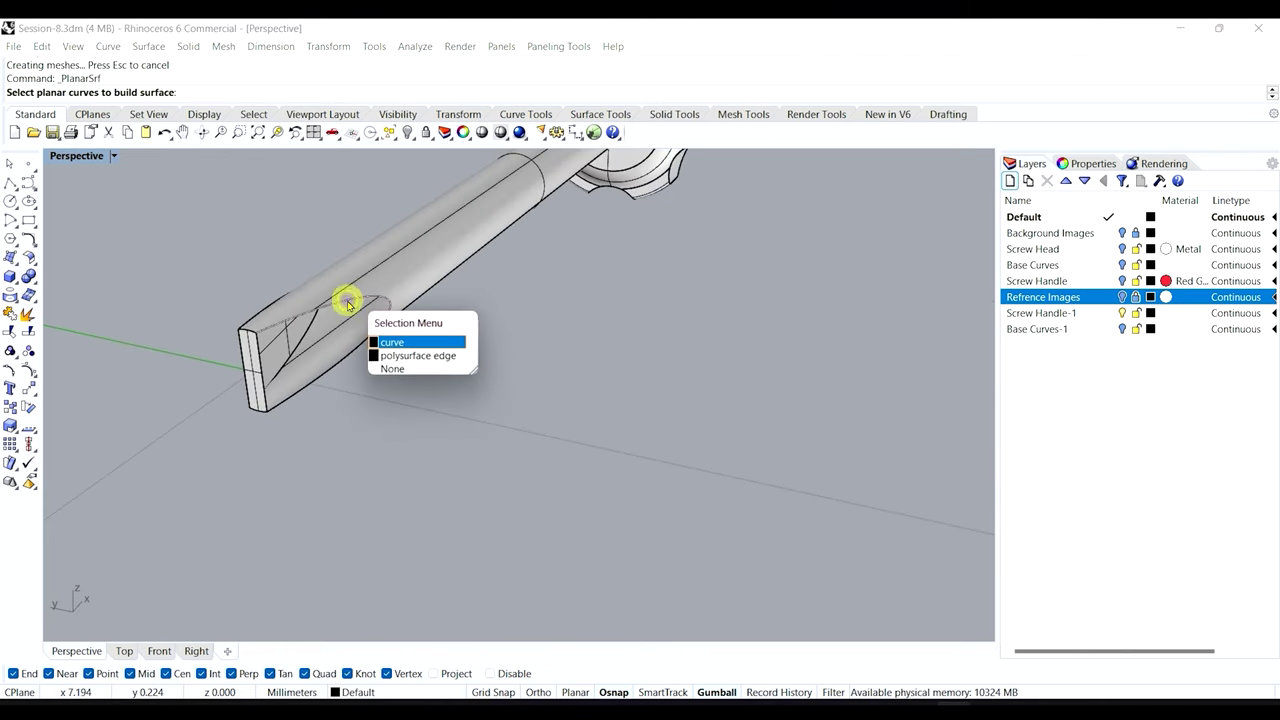
pyautogui.click(386, 340)
pyautogui.click(348, 356)
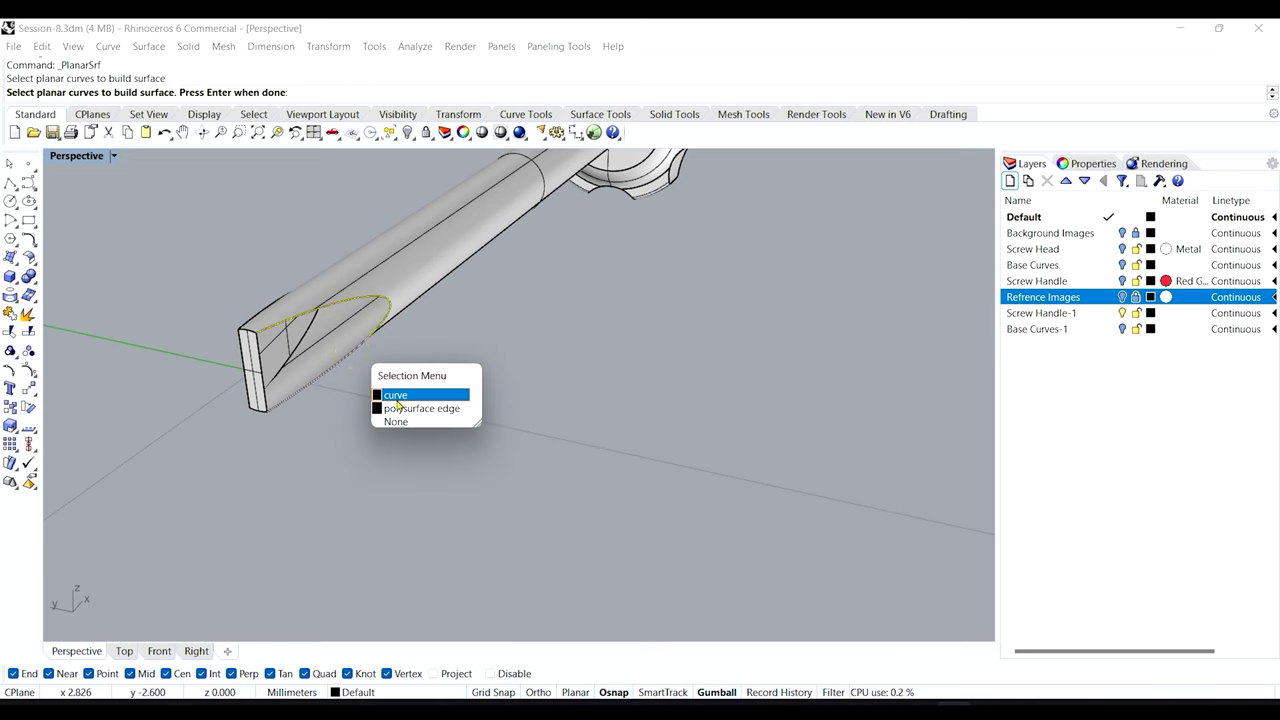
pyautogui.click(401, 396)
pyautogui.click(258, 354)
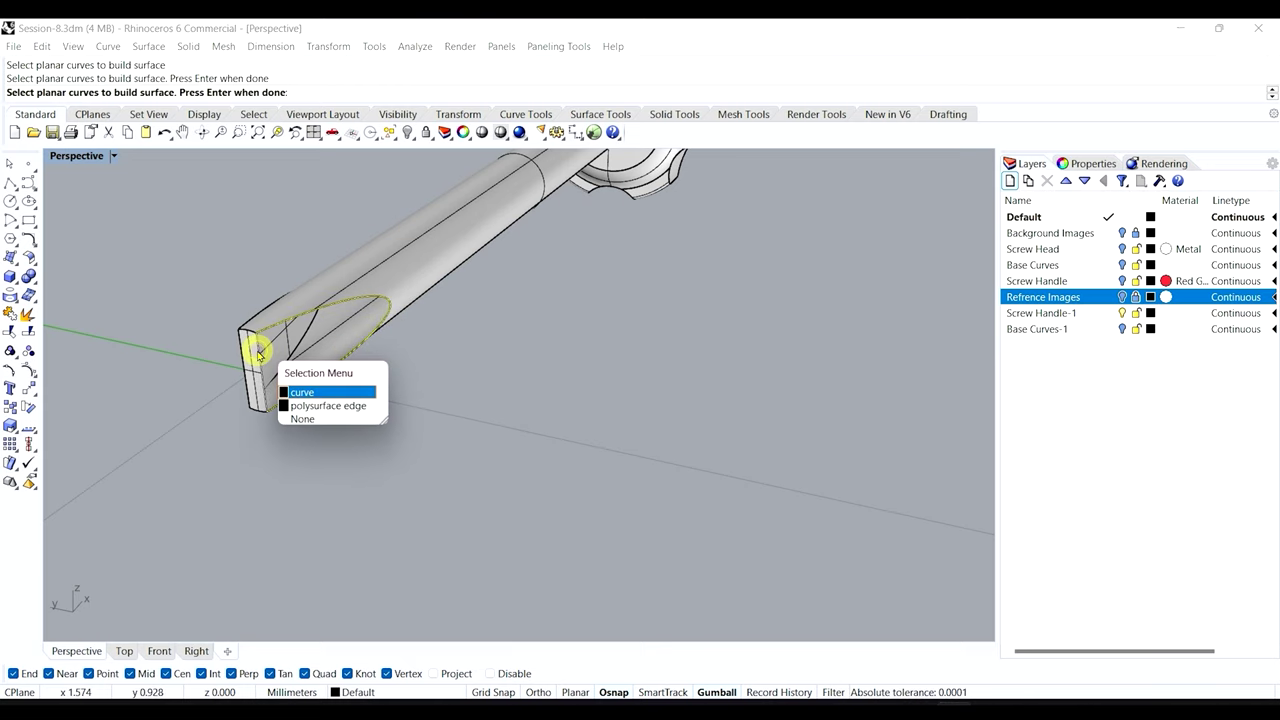
pyautogui.click(340, 391)
pyautogui.press('Return')
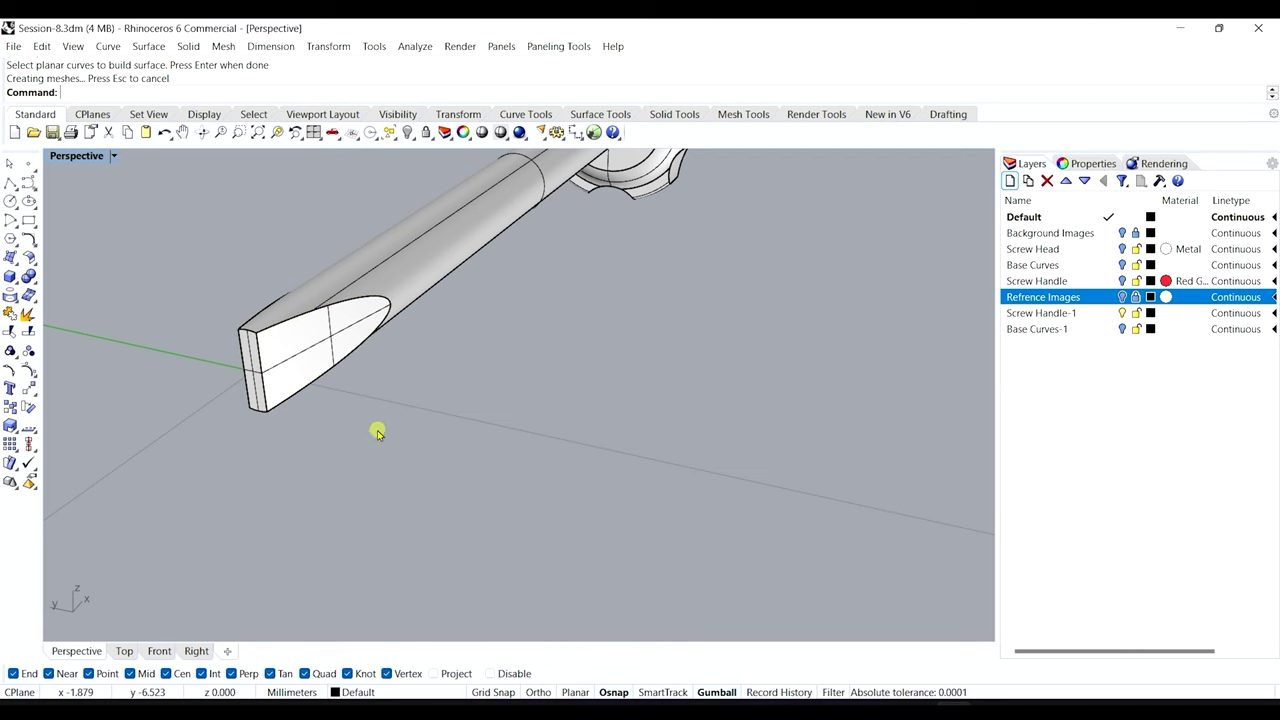
# - Zoom all four viewports to the complete screwdriver and save the file
pyautogui.moveTo(374, 431); pyautogui.dragTo(467, 472, button='right')
pyautogui.scroll(-6, 467, 472)
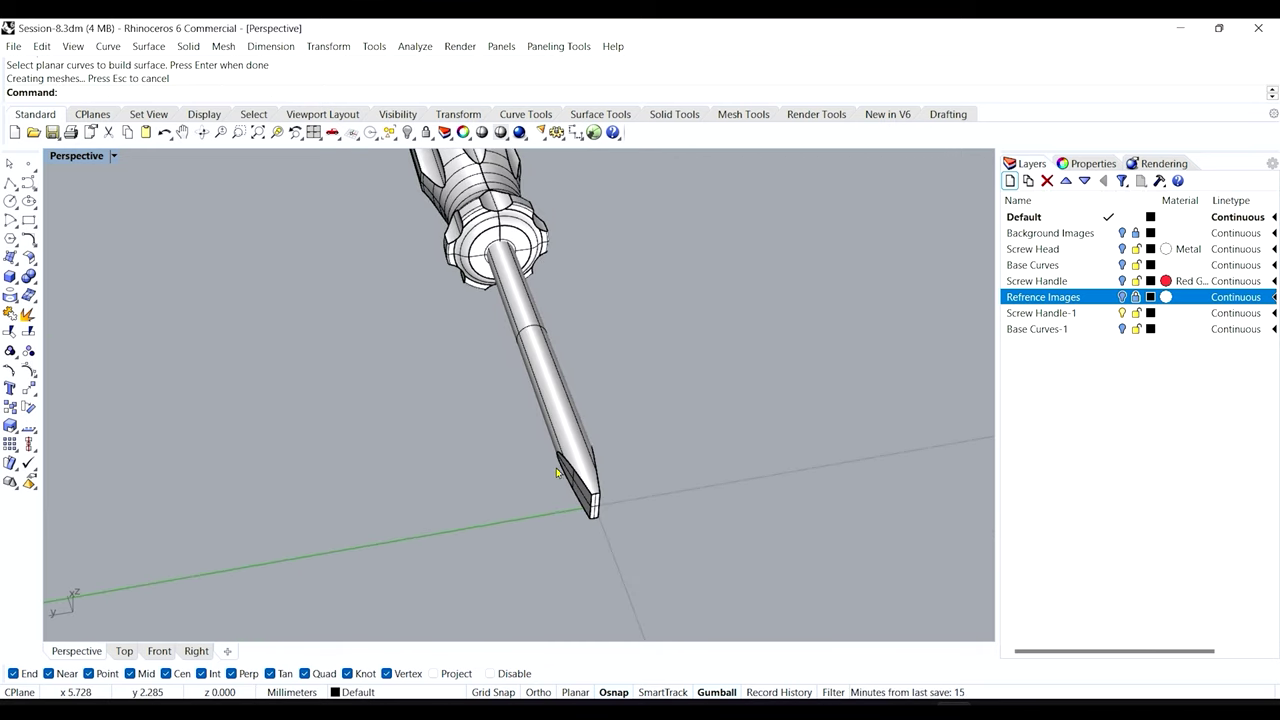
pyautogui.moveTo(422, 412); pyautogui.dragTo(403, 324, button='right')
pyautogui.scroll(-2, 400, 325)
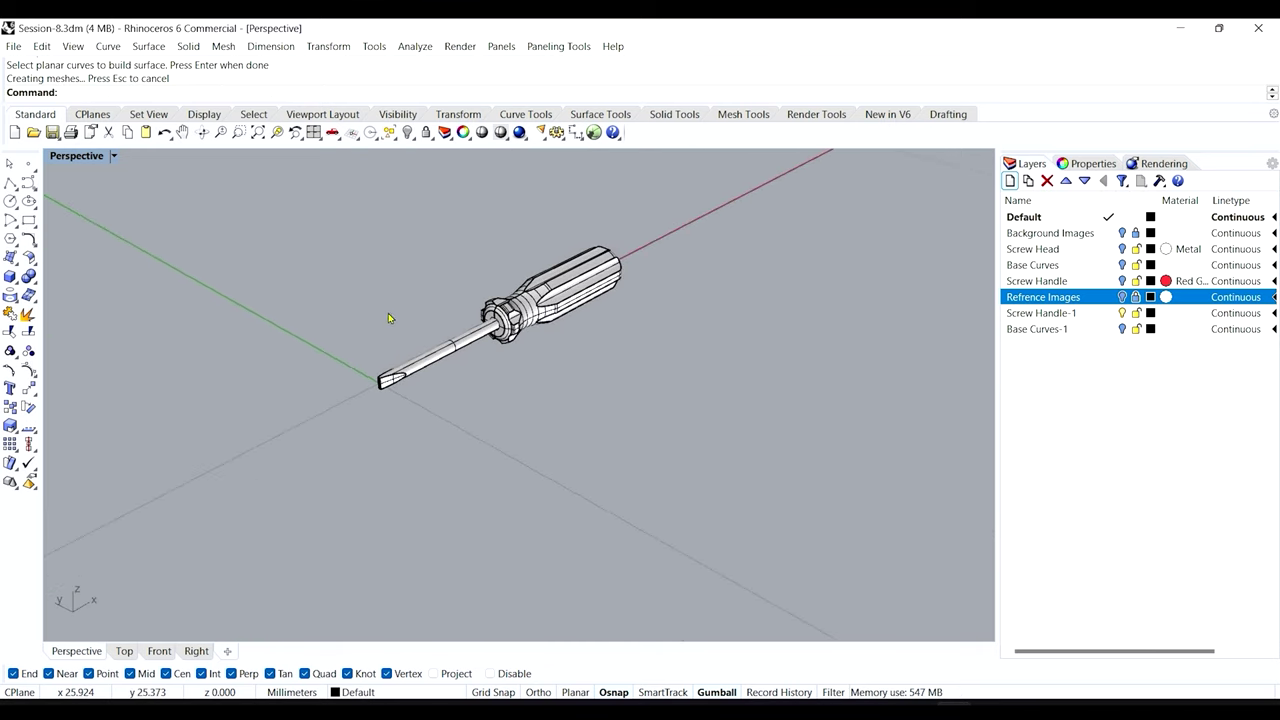
pyautogui.moveTo(320, 209); pyautogui.dragTo(734, 474)
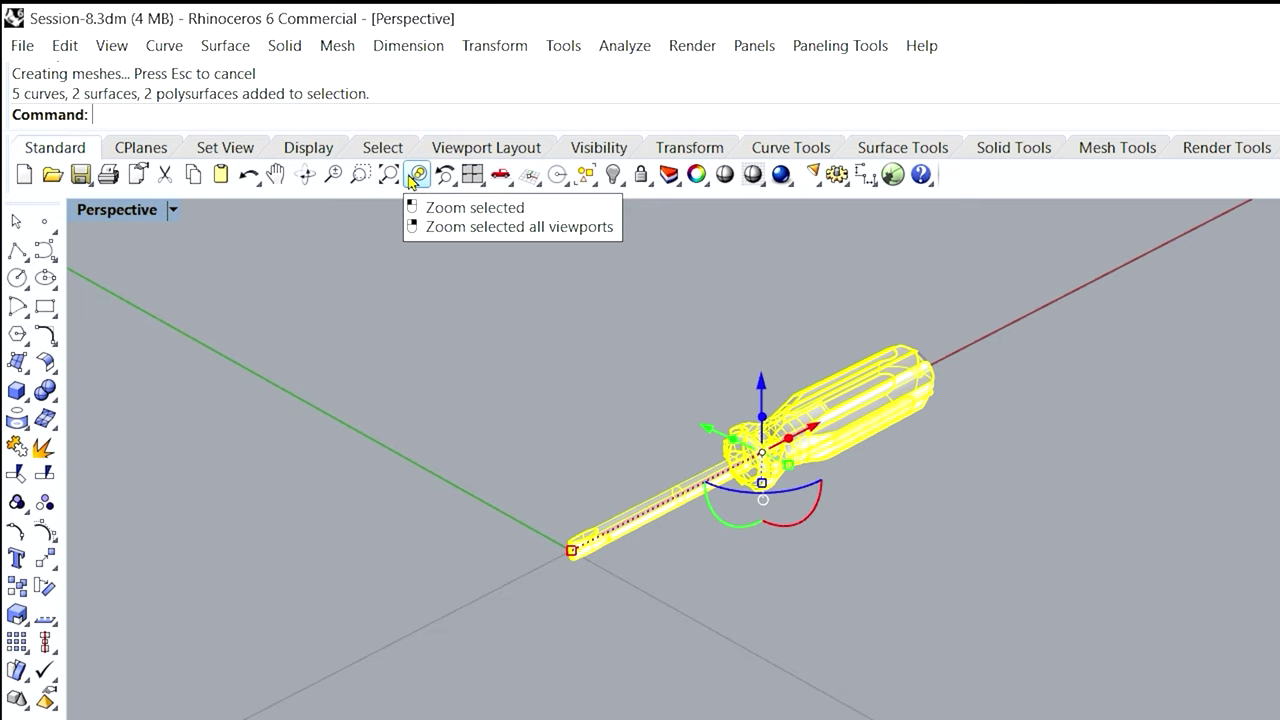
pyautogui.click(416, 176)
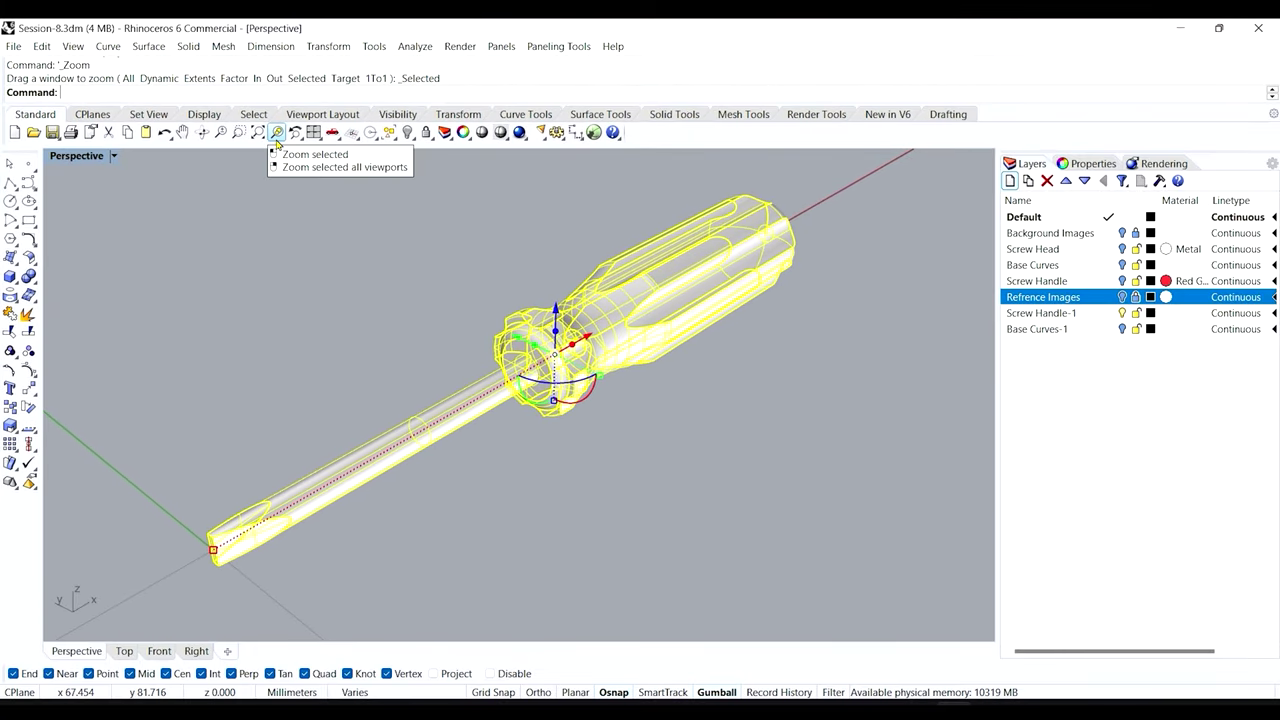
pyautogui.doubleClick(80, 158)
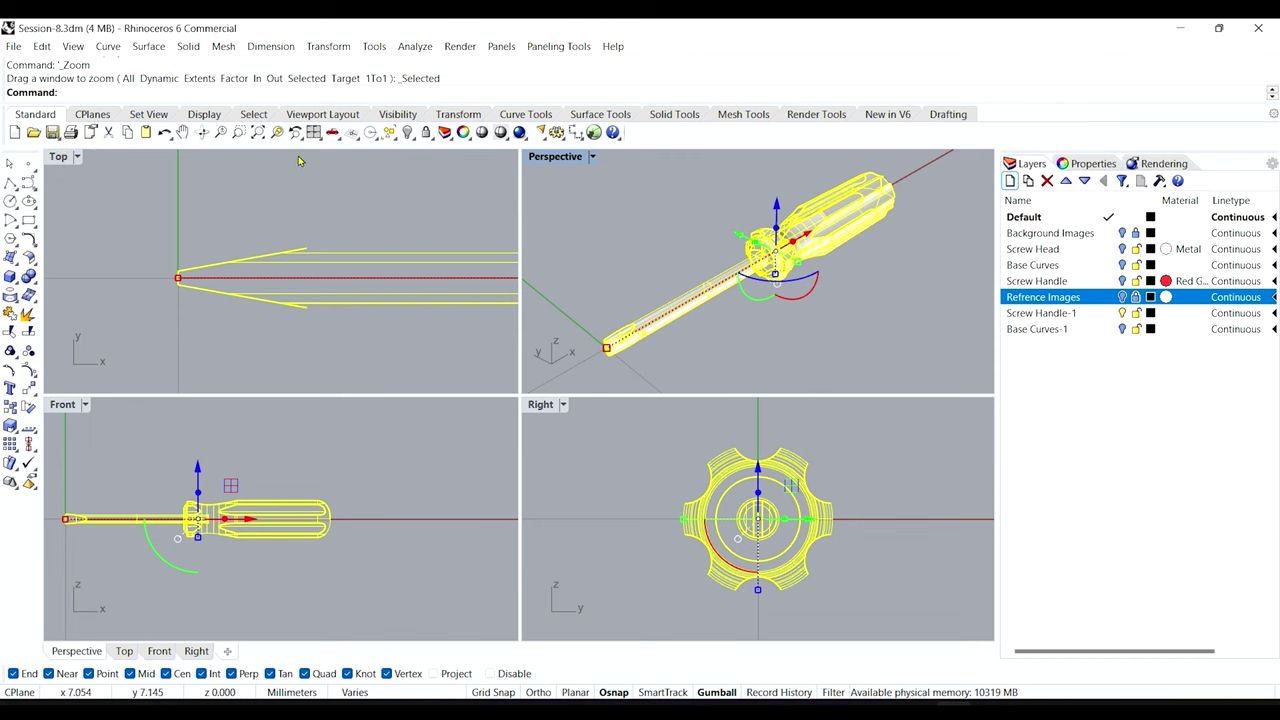
pyautogui.rightClick(277, 133)
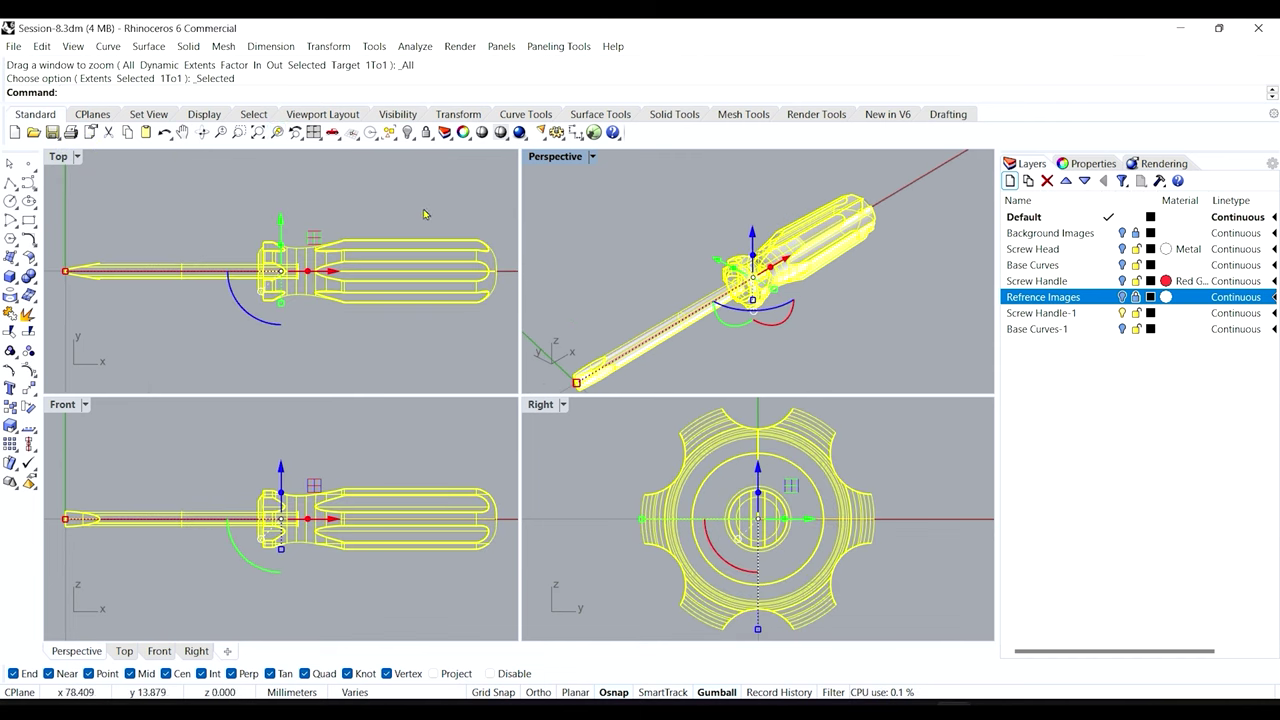
pyautogui.click(684, 221)
pyautogui.hotkey('ctrl', 's')
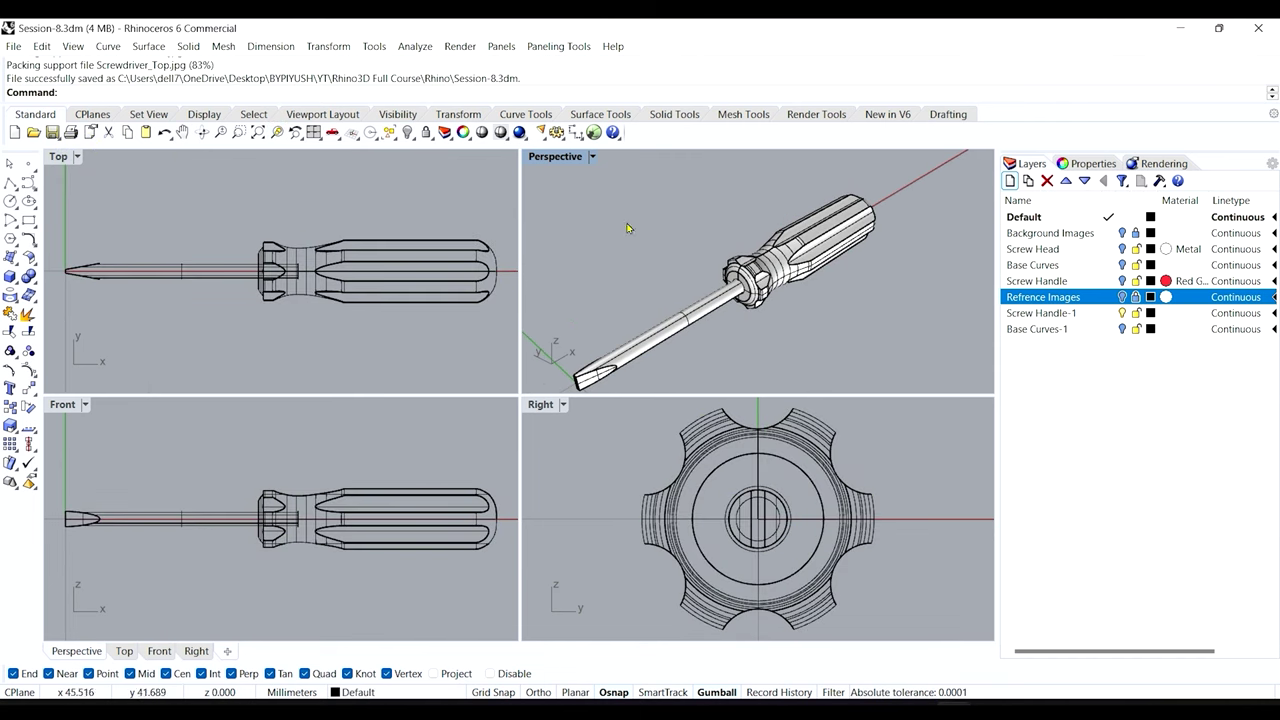
# - Maximize the Perspective viewport and move all the leftover shaft-tip curves to the Base Curves-1 layer
pyautogui.hotkey('ctrl', 'm')
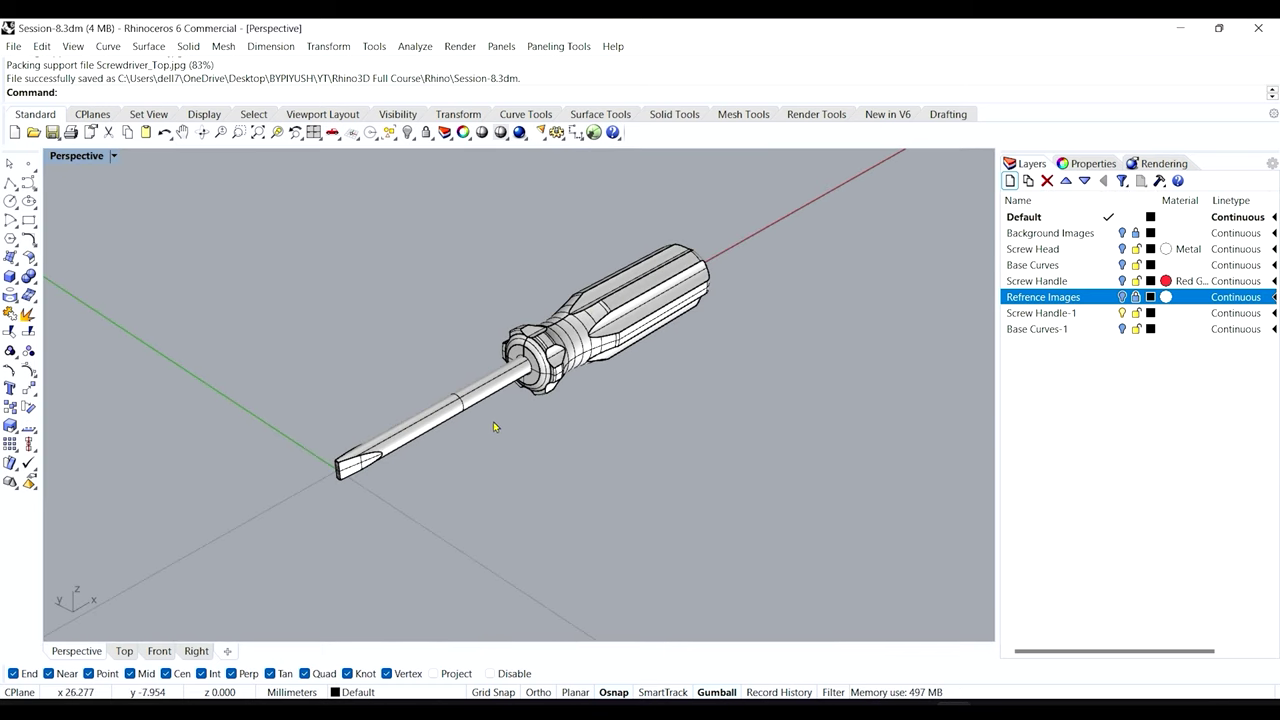
pyautogui.moveTo(493, 455); pyautogui.dragTo(500, 443, button='right')
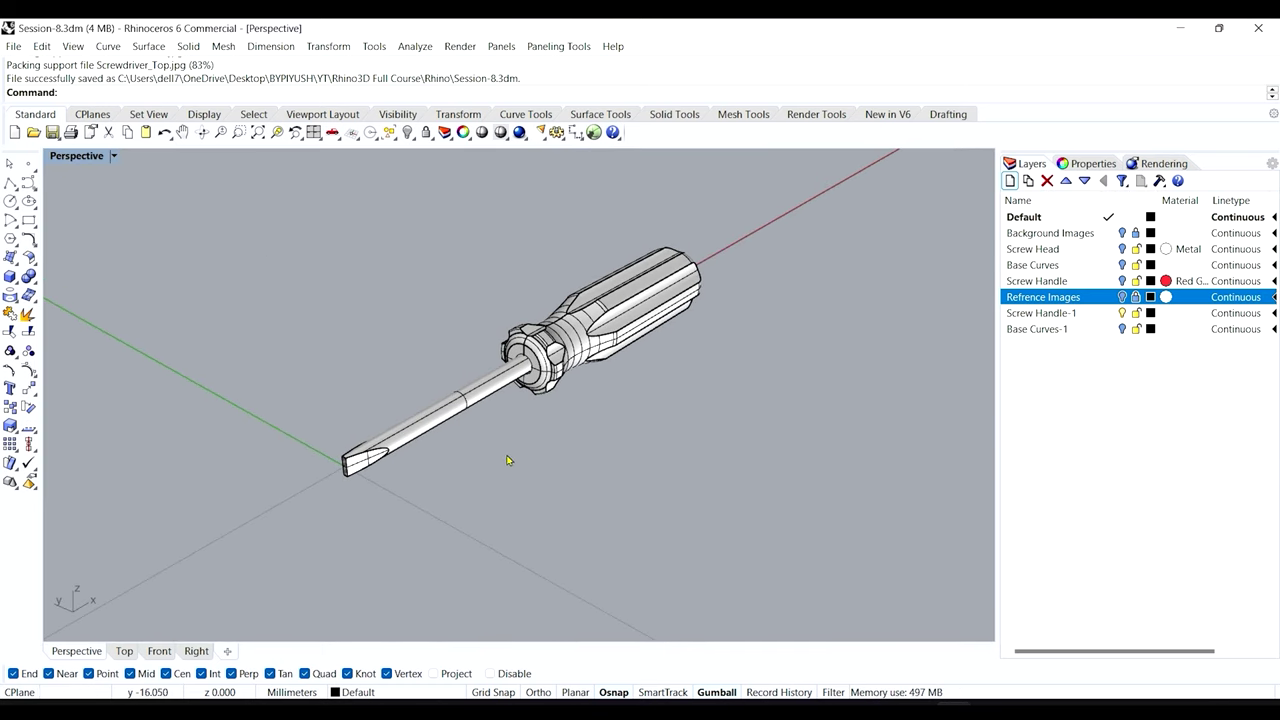
pyautogui.click(567, 335)
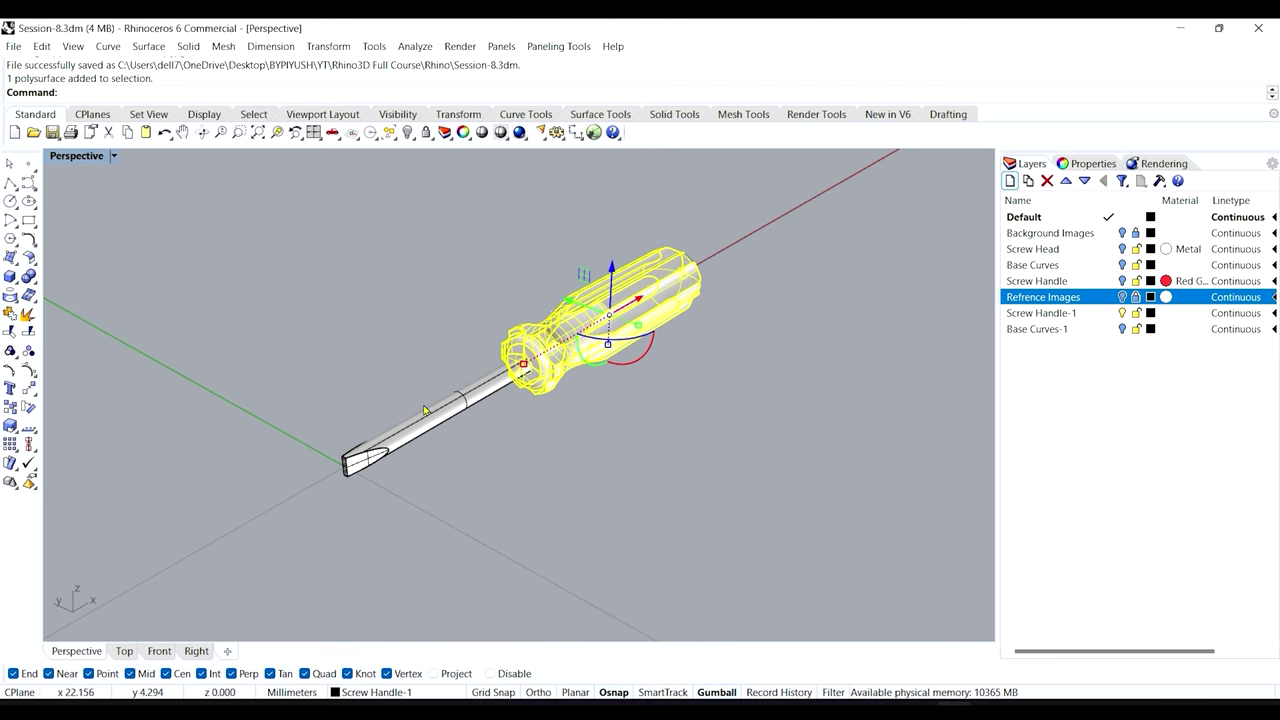
pyautogui.click(363, 388)
pyautogui.middleClick(393, 352)
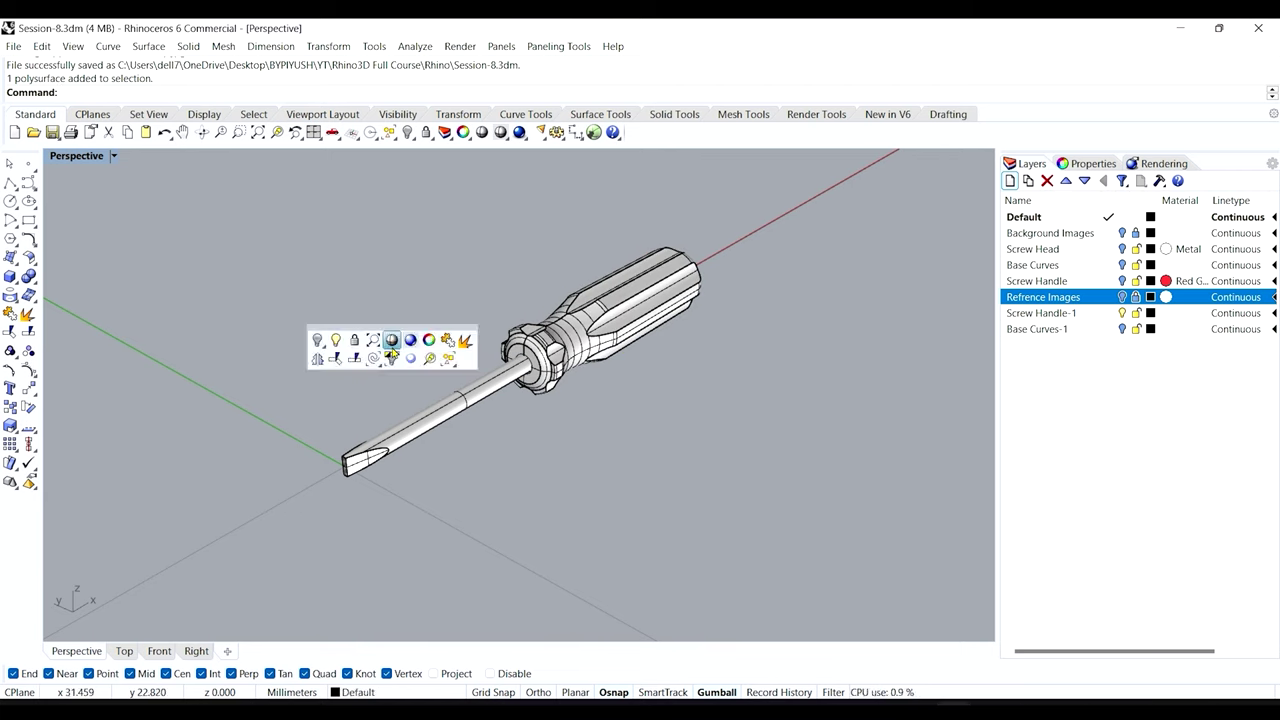
pyautogui.click(373, 360)
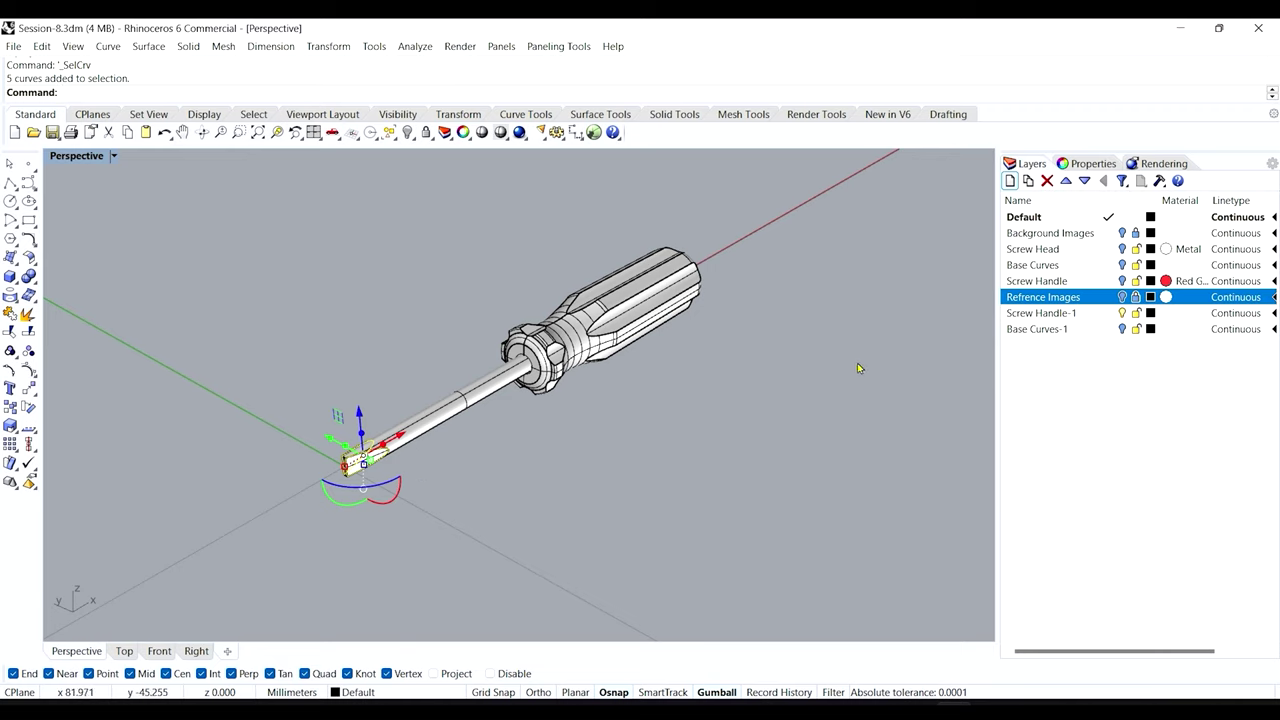
pyautogui.rightClick(1039, 331)
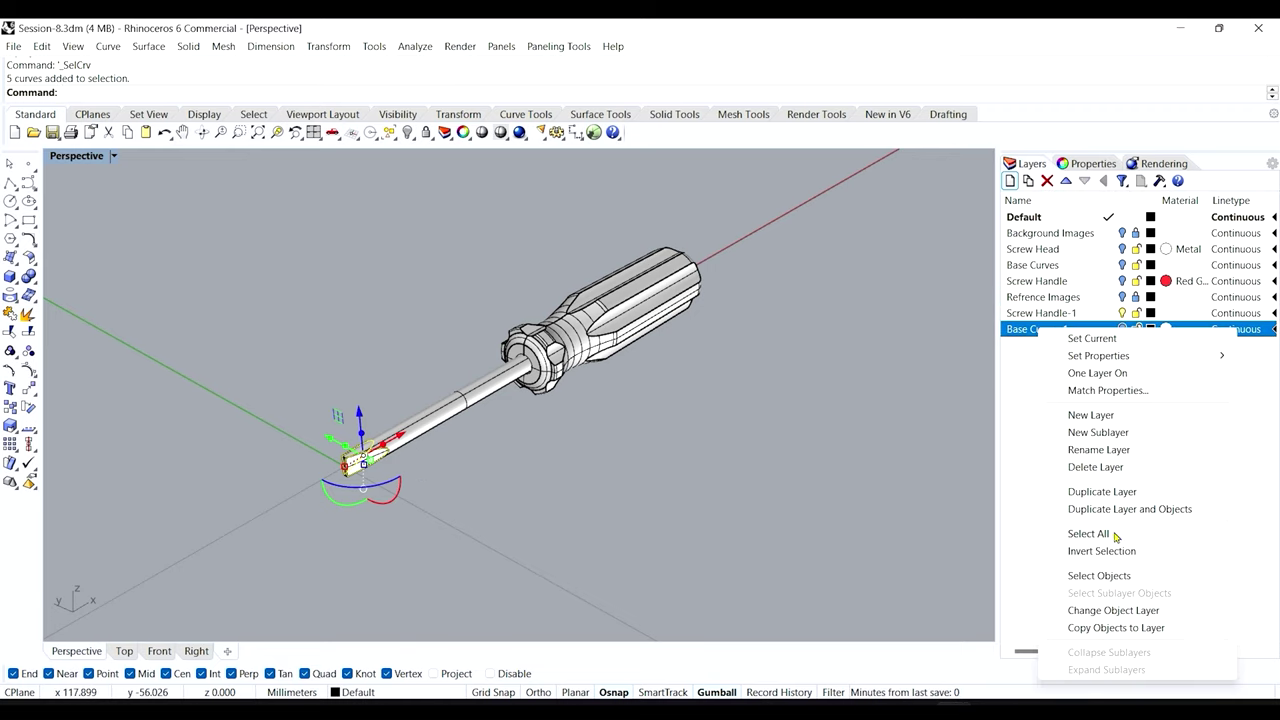
pyautogui.click(1100, 610)
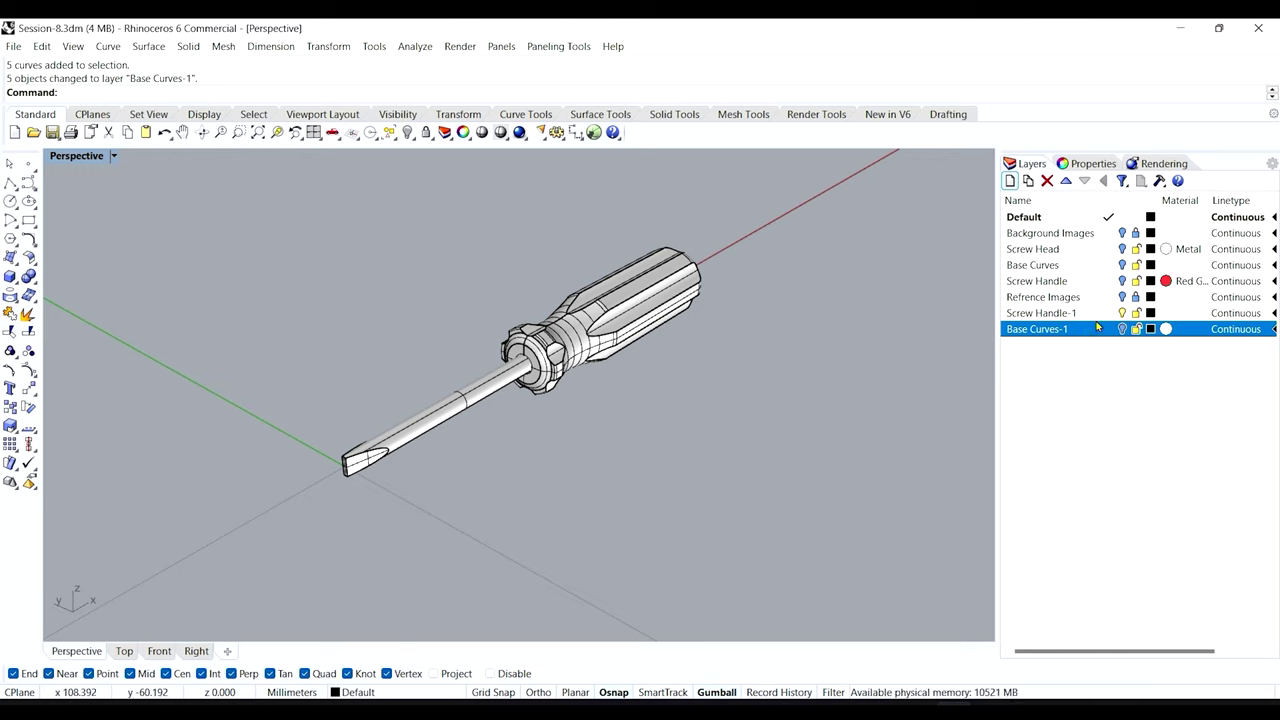
# - Join the shaft and the two planar surfaces at its tip into one polysurface
pyautogui.click(430, 414)
pyautogui.click(306, 404)
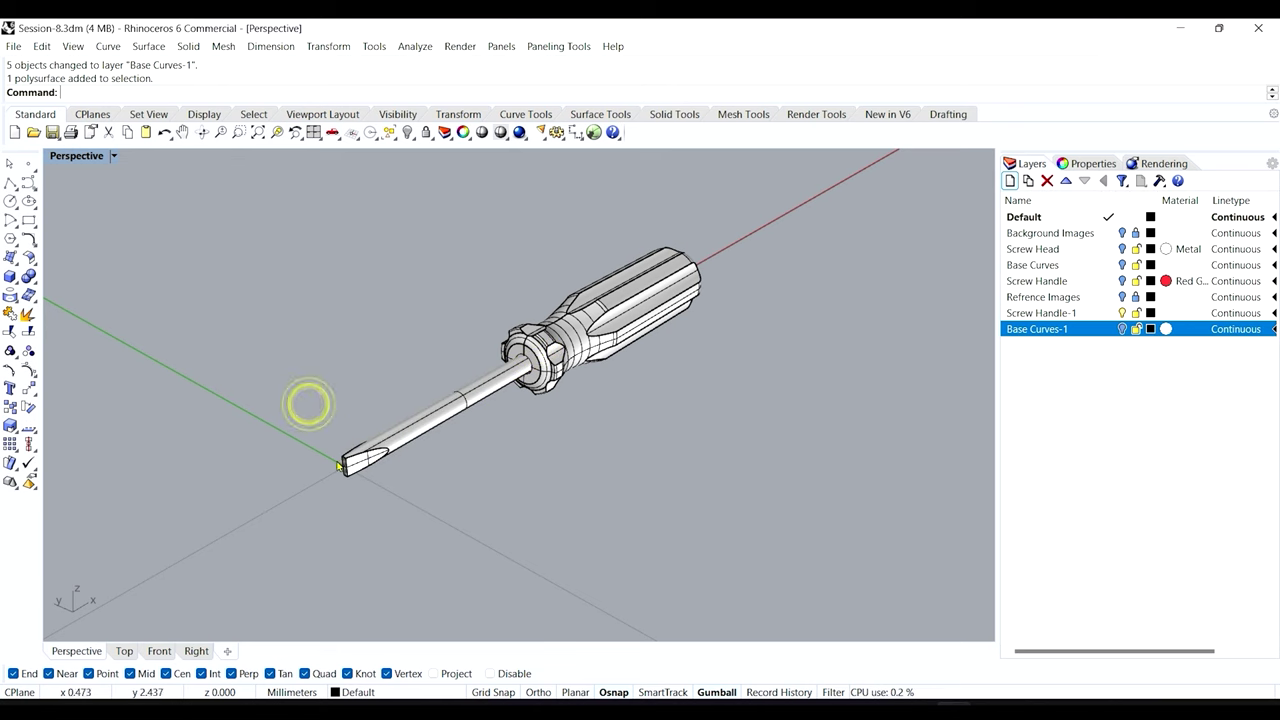
pyautogui.scroll(5, 320, 448)
pyautogui.click(459, 398)
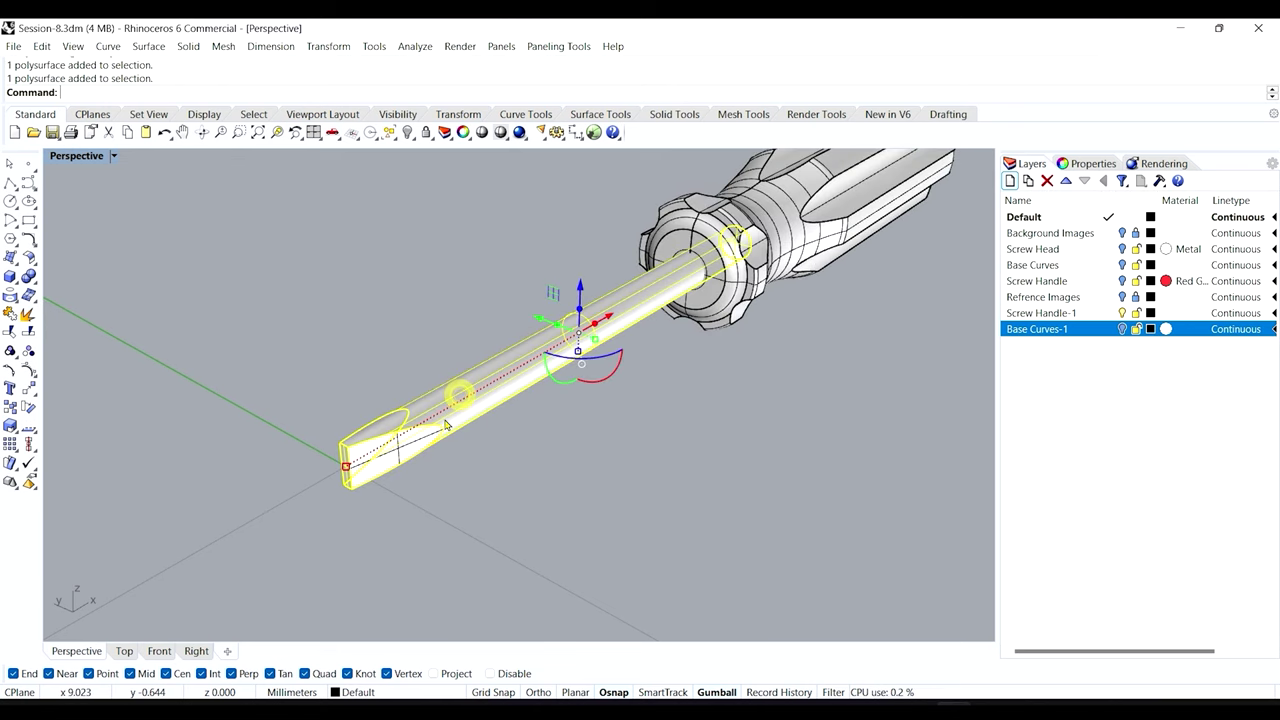
pyautogui.keyDown('shift'); pyautogui.click(365, 446); pyautogui.keyUp('shift')
pyautogui.moveTo(535, 479); pyautogui.dragTo(600, 430, button='right')
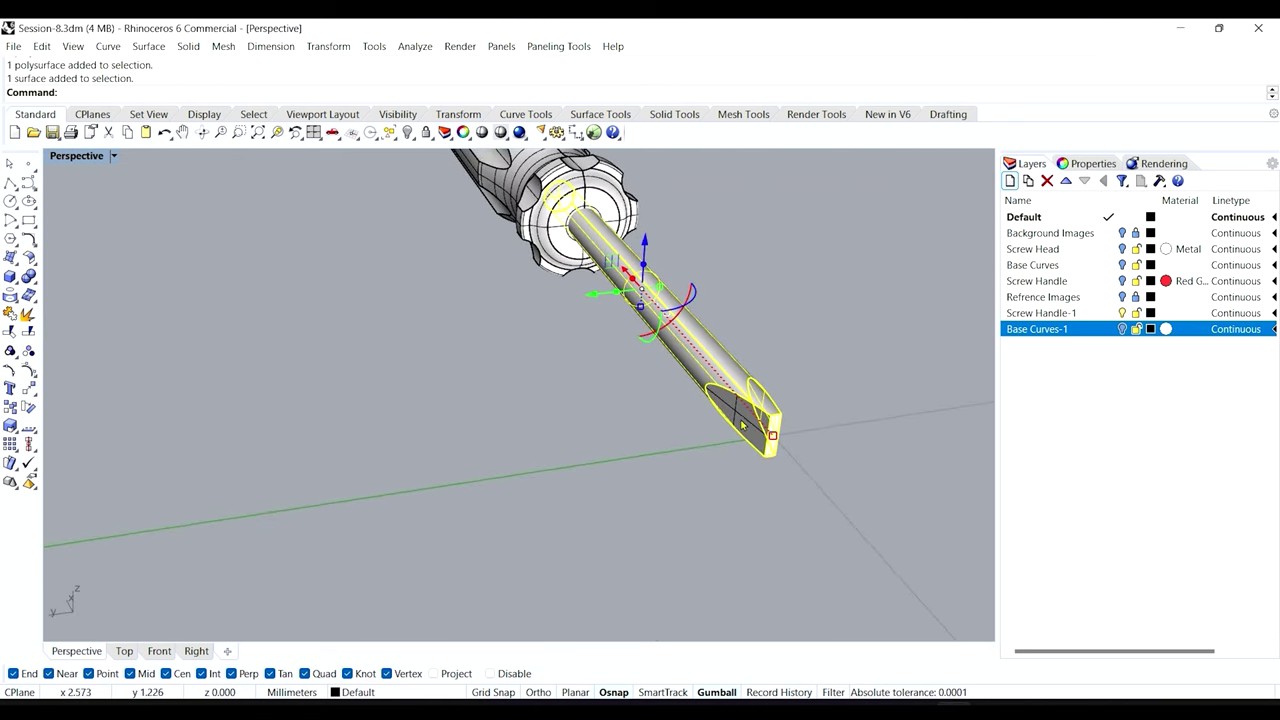
pyautogui.keyDown('ctrl'); pyautogui.keyDown('shift'); pyautogui.click(726, 404); pyautogui.keyUp('shift'); pyautogui.keyUp('ctrl')
pyautogui.click(10, 314)
pyautogui.moveTo(651, 429); pyautogui.dragTo(505, 421, button='right')
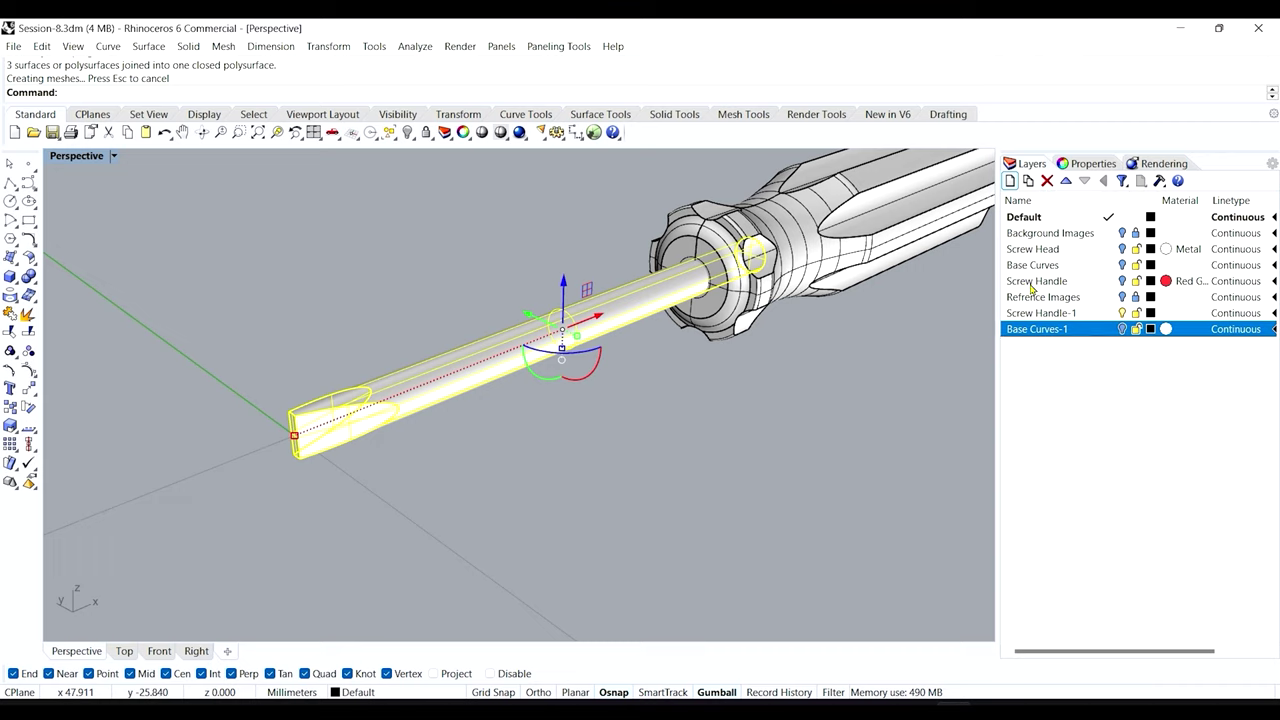
# - Create a layer named Screw head-1, move the joined shaft to it, save the file and zoom to the whole screwdriver
pyautogui.click(1010, 181)
pyautogui.write('Scr')
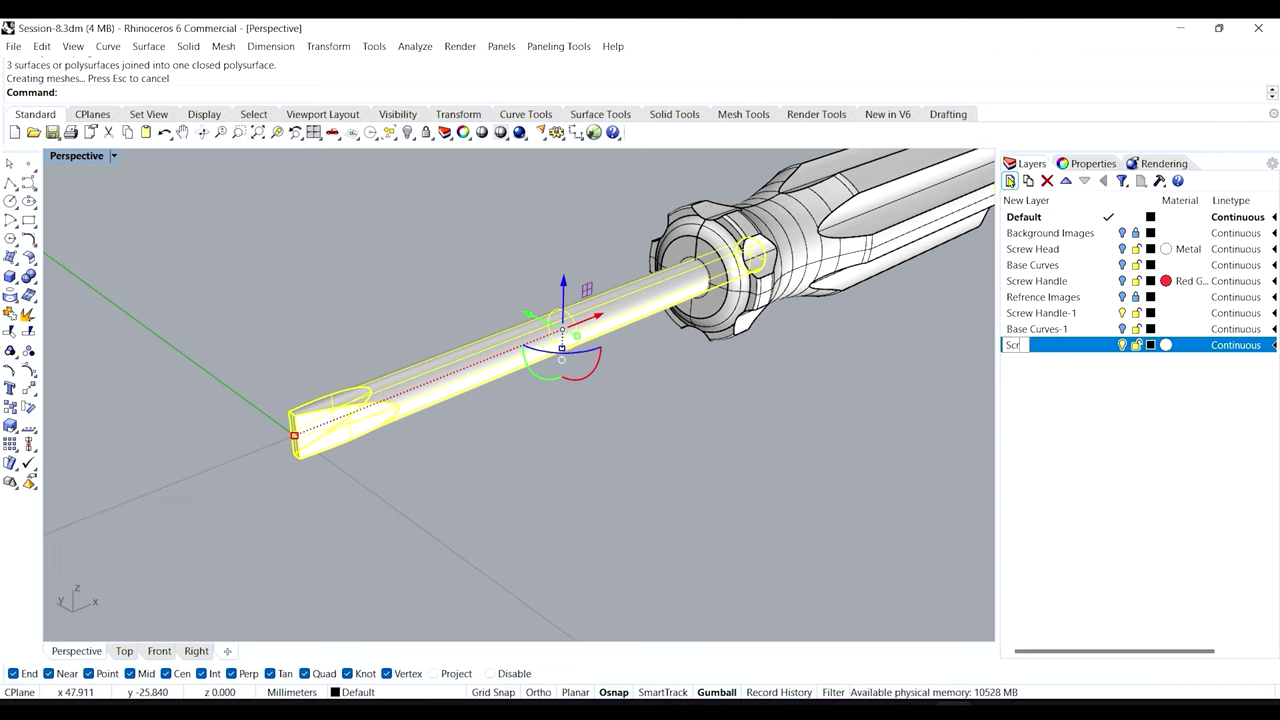
pyautogui.write('ew head-1')
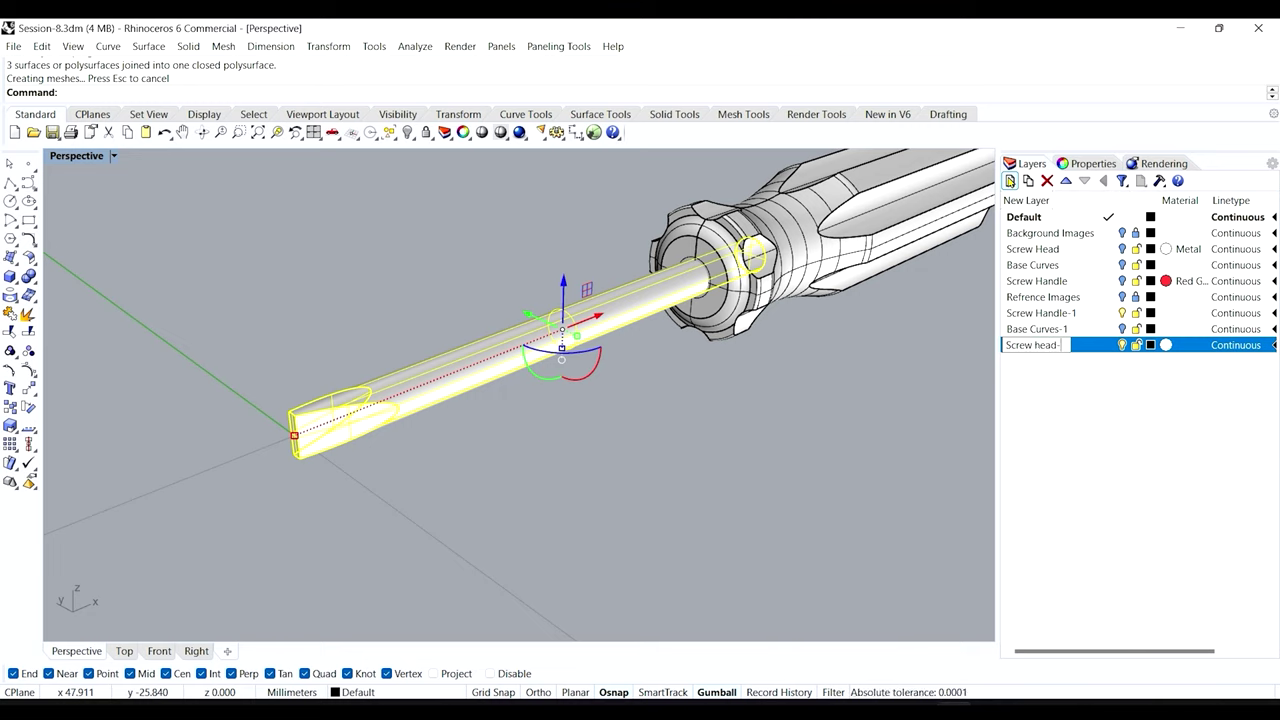
pyautogui.press('Return')
pyautogui.rightClick(1082, 349)
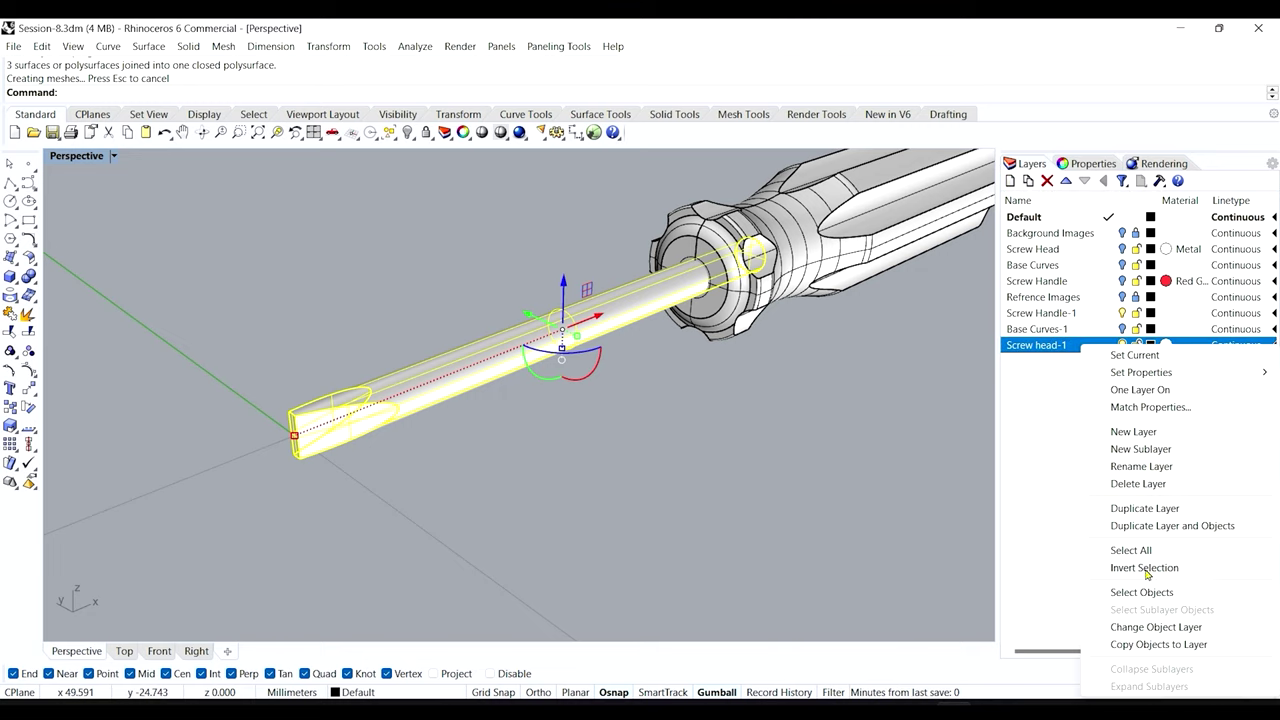
pyautogui.click(1128, 627)
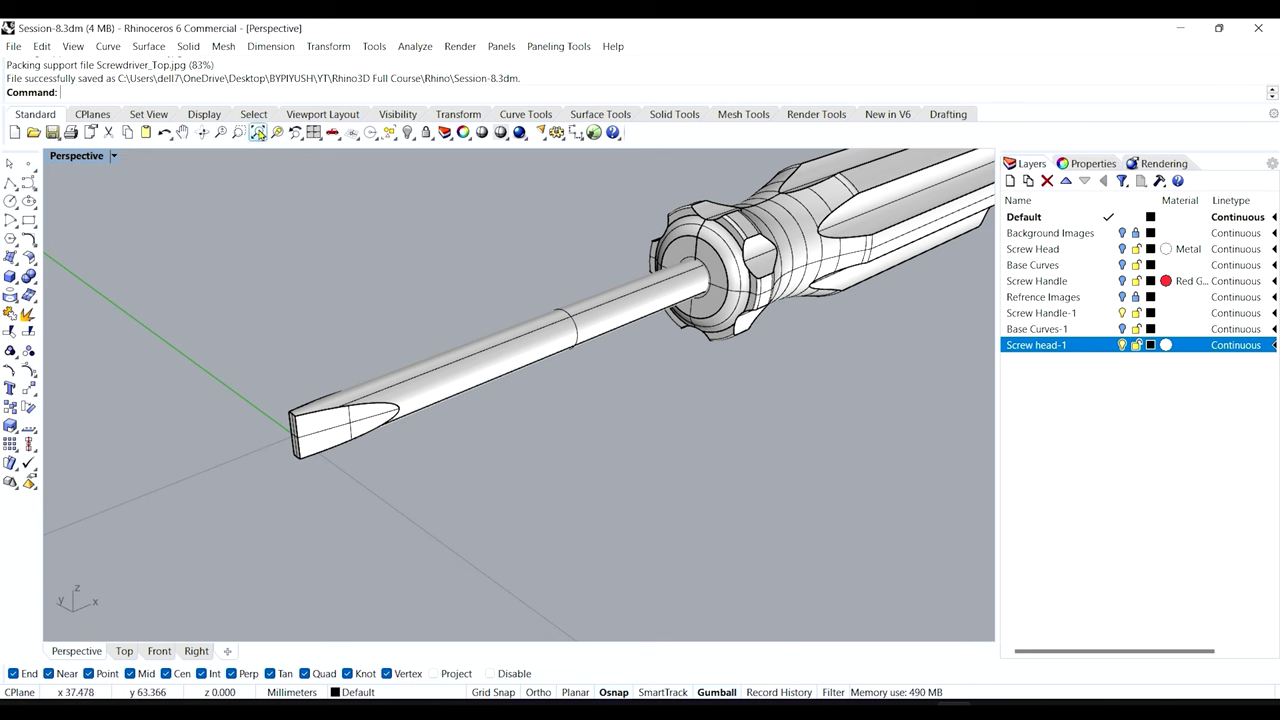
pyautogui.click(258, 132)
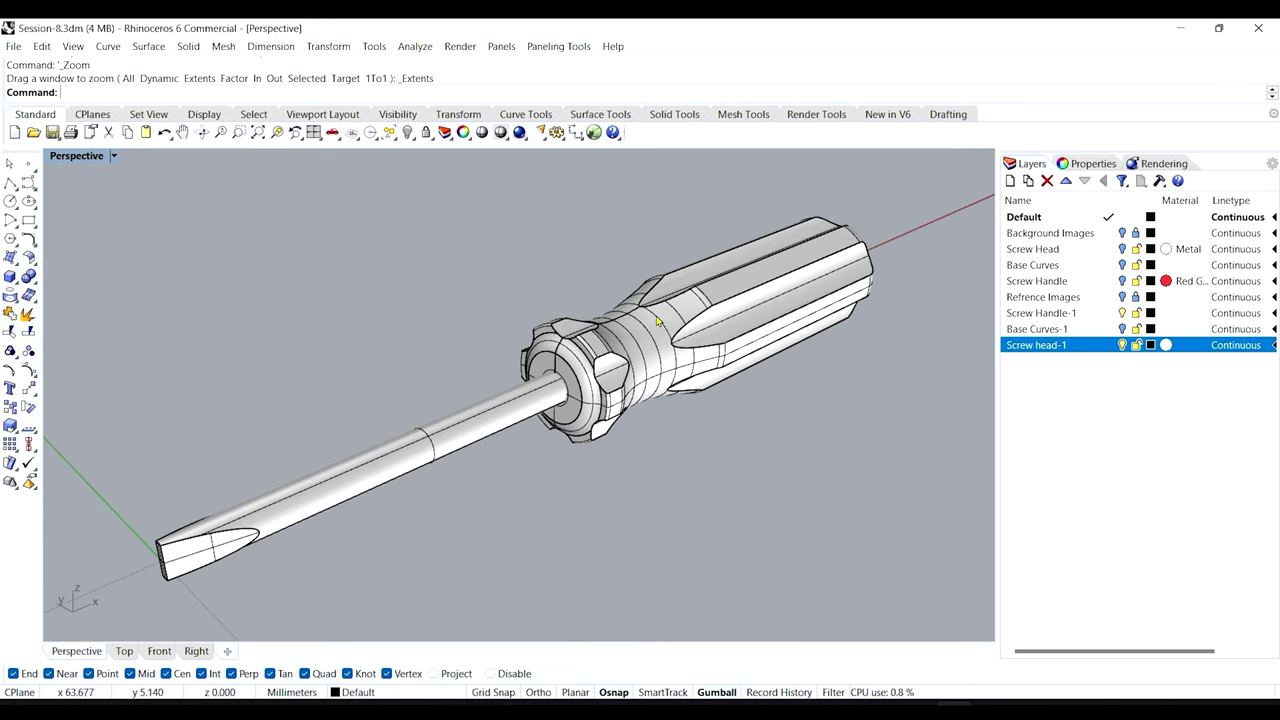
pyautogui.click(632, 340)
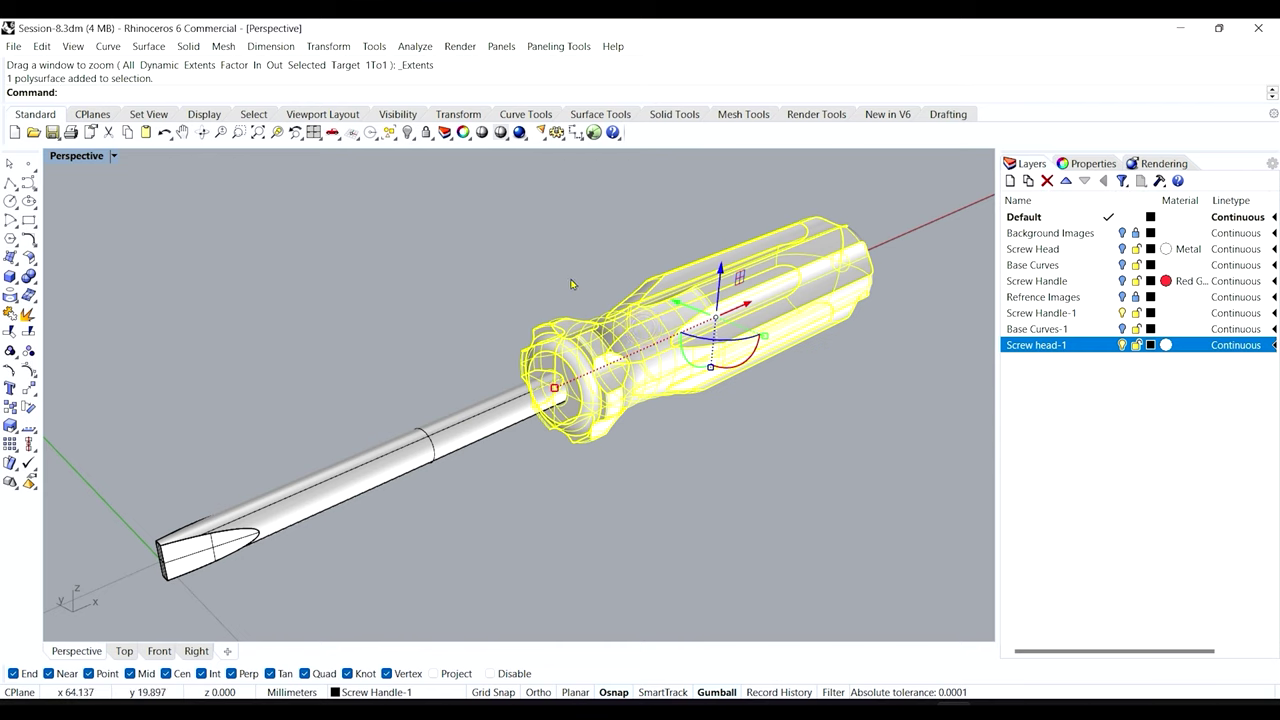
pyautogui.click(343, 394)
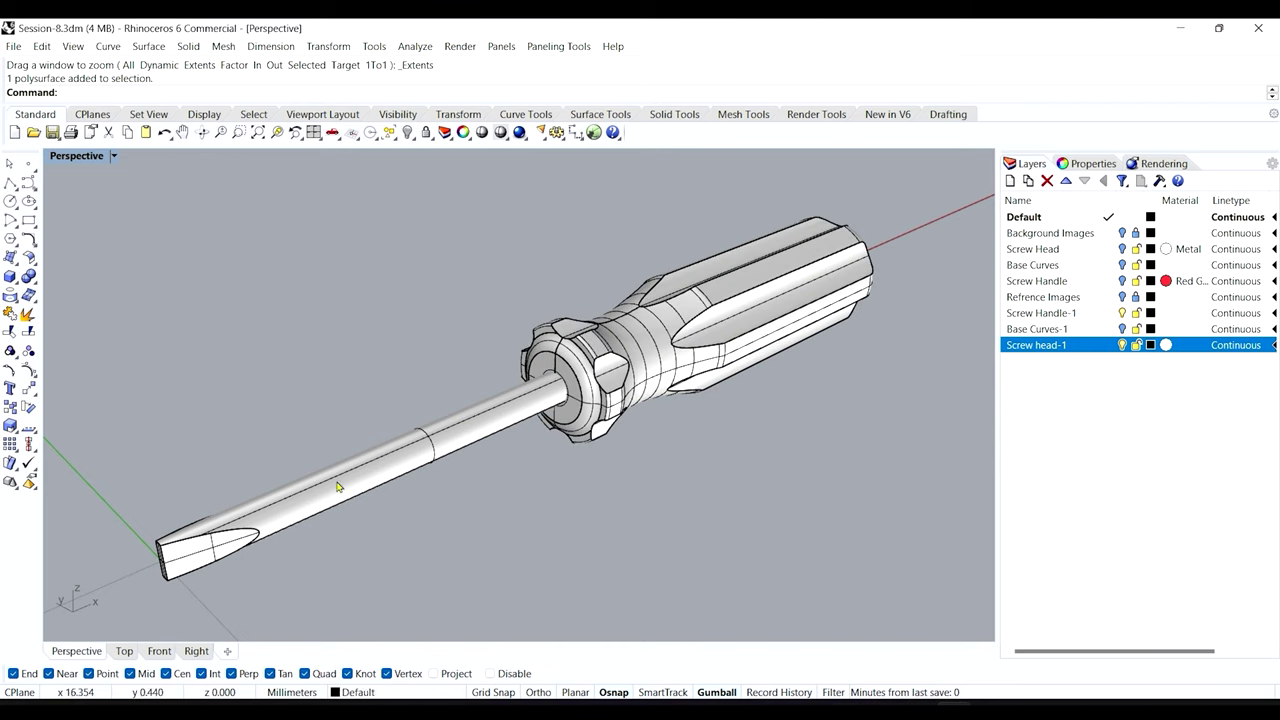
pyautogui.click(337, 482)
pyautogui.click(264, 408)
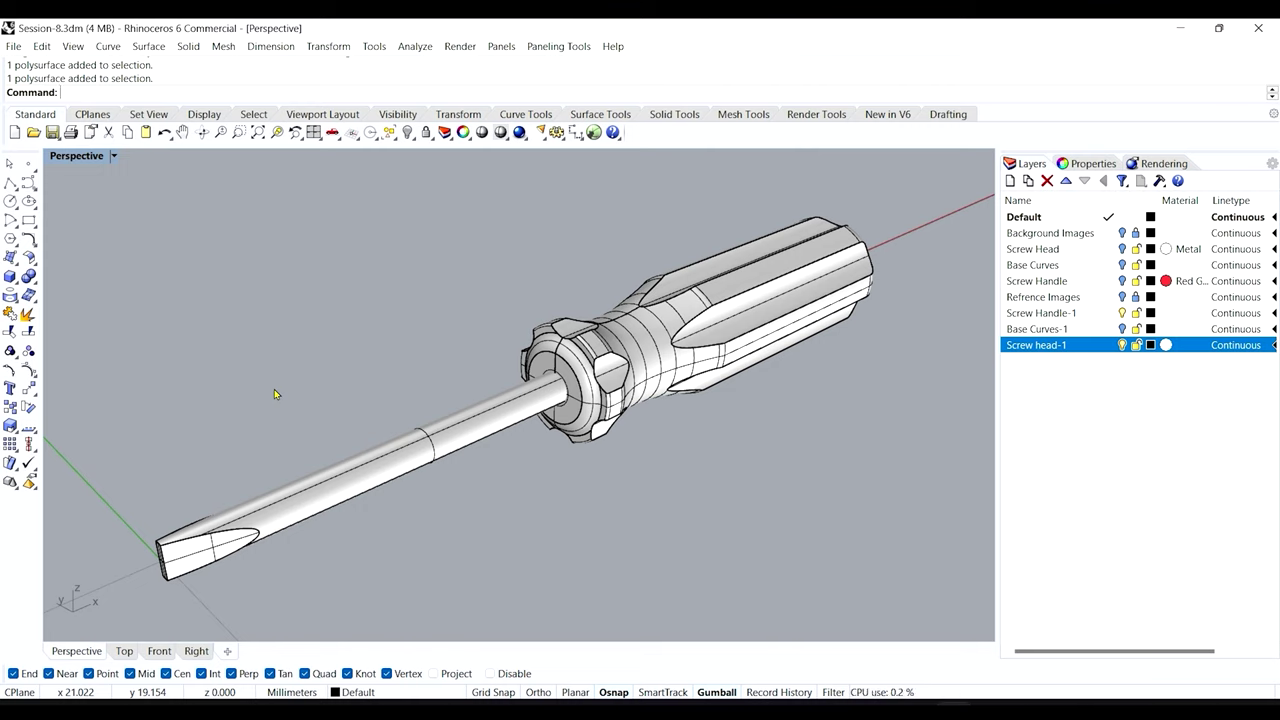
# - Turn on grid snap and switch the Perspective viewport to the Rendered display mode
pyautogui.press('F9')
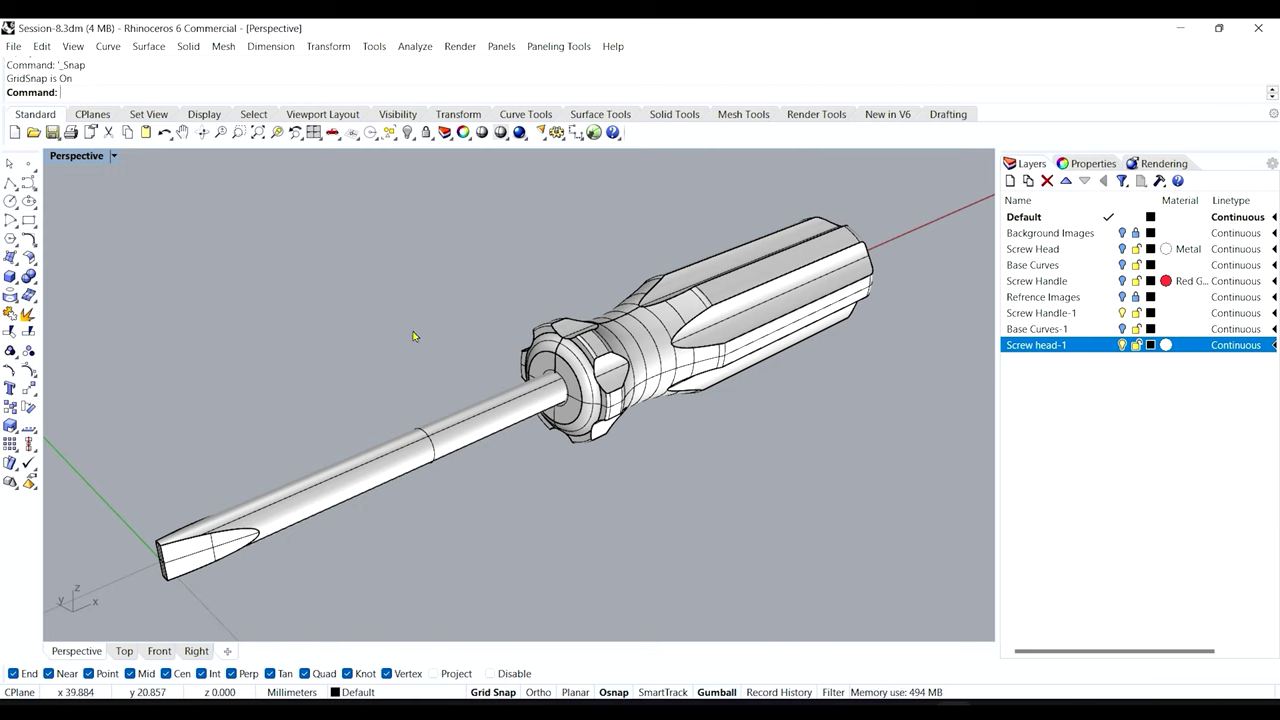
pyautogui.click(114, 157)
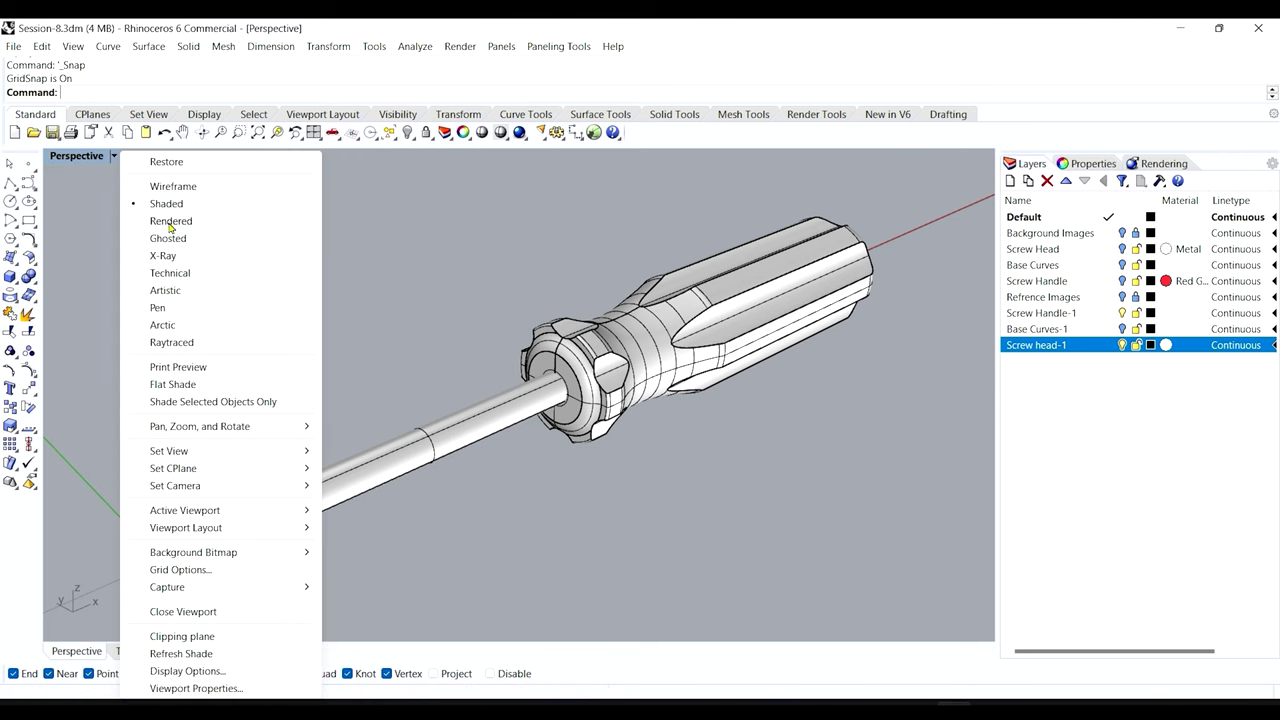
pyautogui.click(113, 159)
pyautogui.click(114, 159)
pyautogui.click(75, 159)
pyautogui.click(78, 160)
pyautogui.click(171, 221)
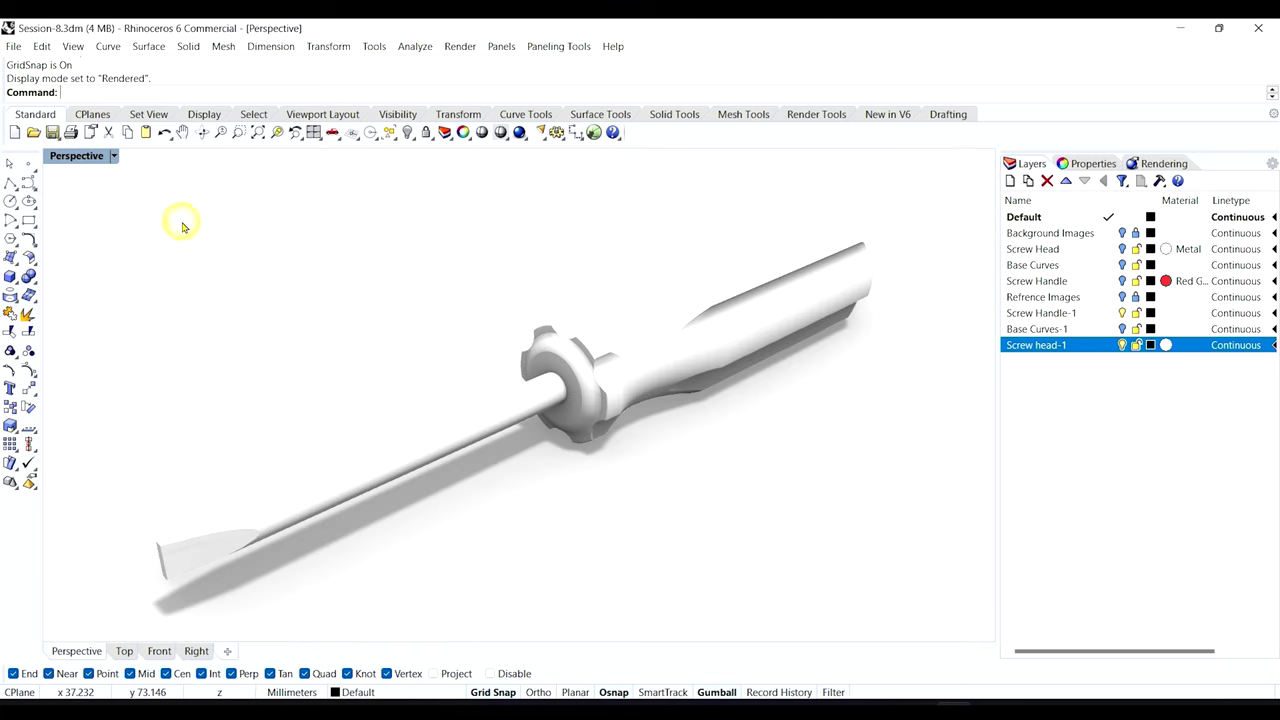
pyautogui.moveTo(562, 396)
pyautogui.mouseDown(button='right')
pyautogui.moveTo(414, 380)
pyautogui.moveTo(480, 366)
pyautogui.moveTo(486, 380)
pyautogui.moveTo(538, 390)
pyautogui.mouseUp(button='right')
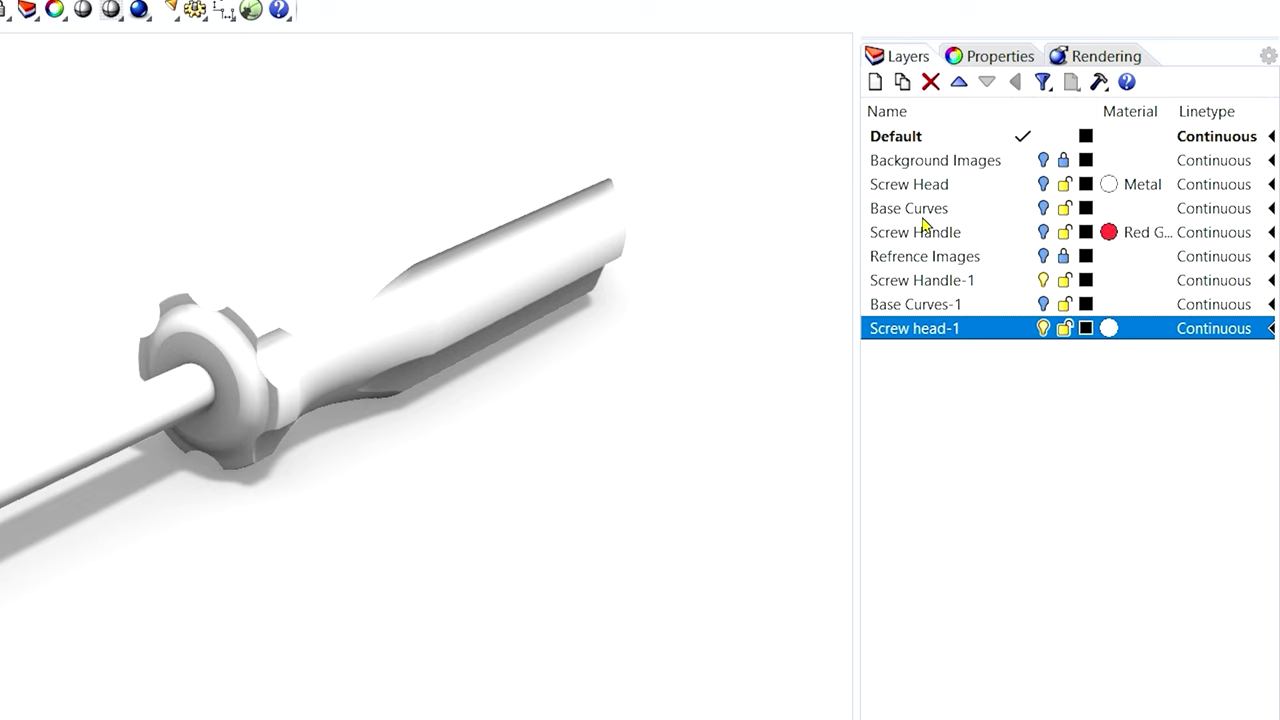
# - Give the handle's layer, Screw Handle-1, a material of type Custom named Green Glossy
pyautogui.moveTo(851, 203); pyautogui.dragTo(709, 210)
pyautogui.moveTo(1028, 111); pyautogui.dragTo(1066, 111)
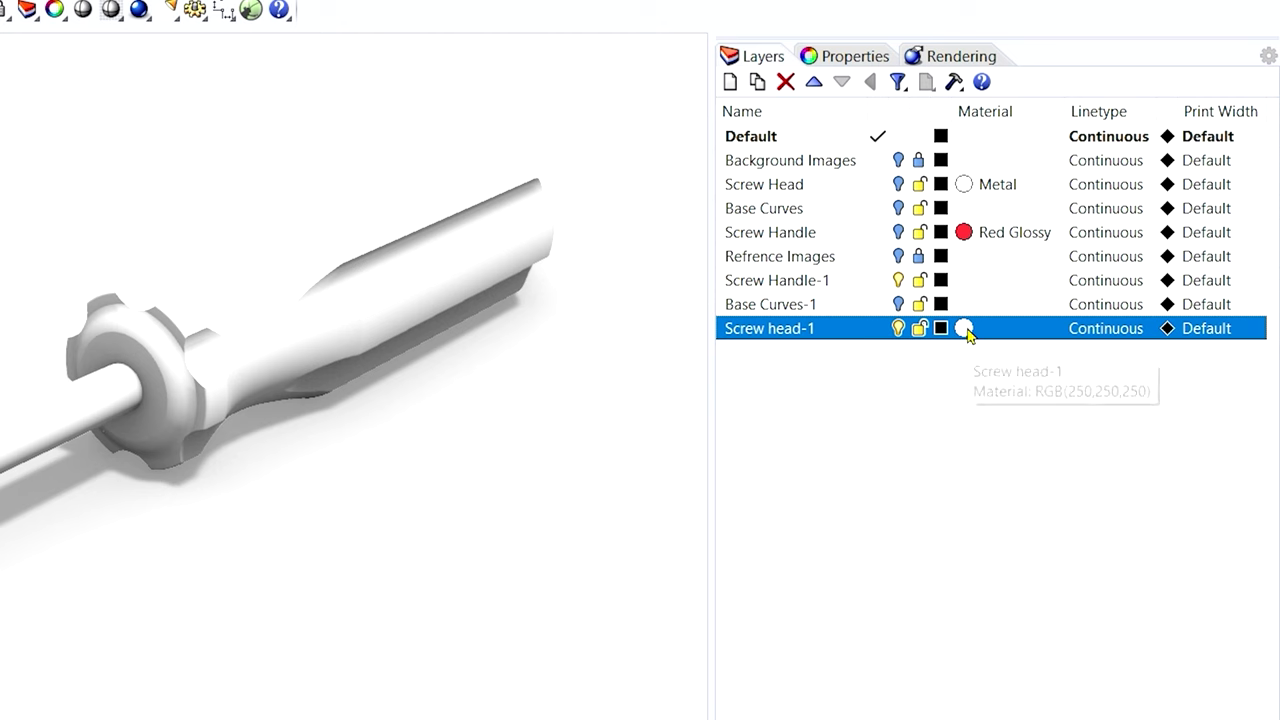
pyautogui.click(244, 281)
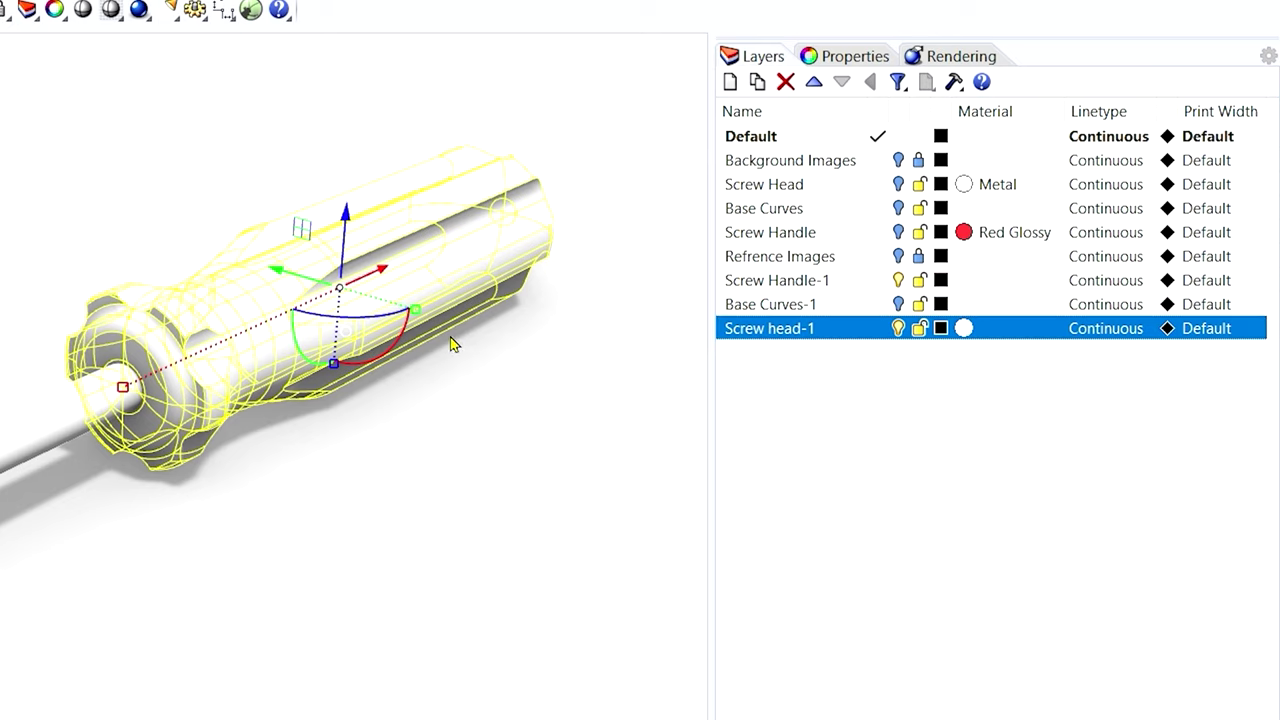
pyautogui.click(800, 285)
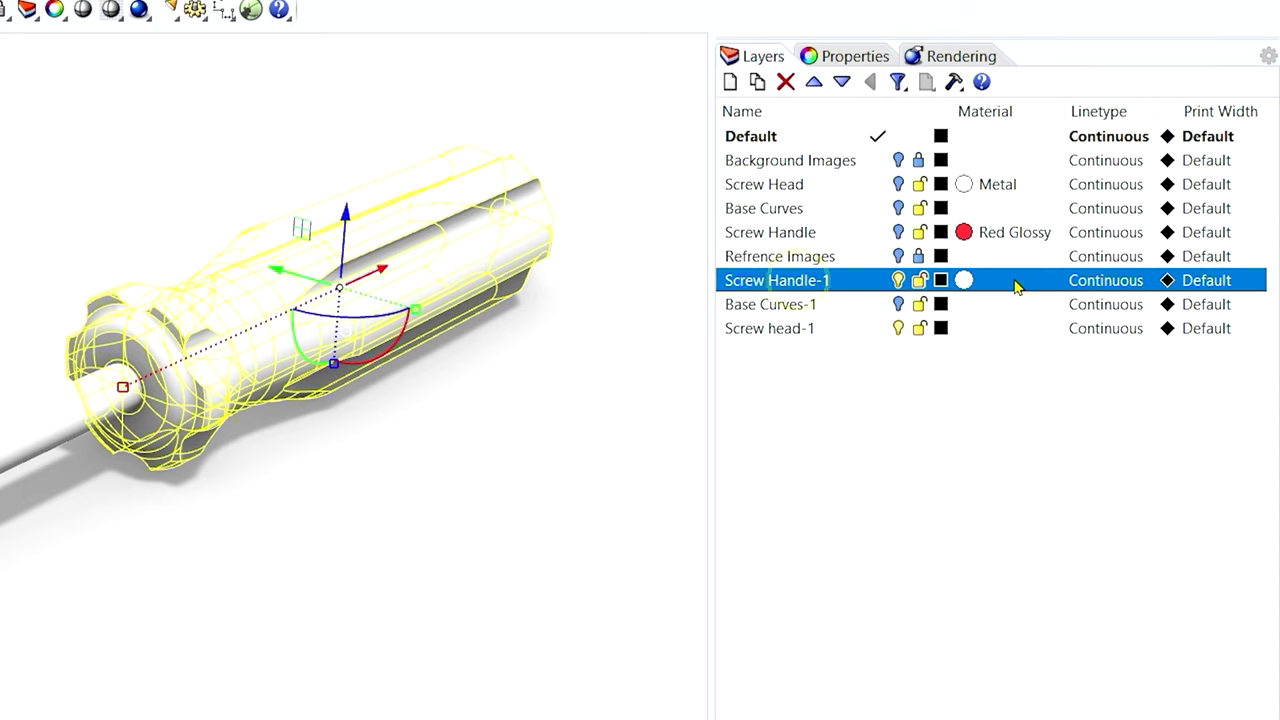
pyautogui.click(964, 281)
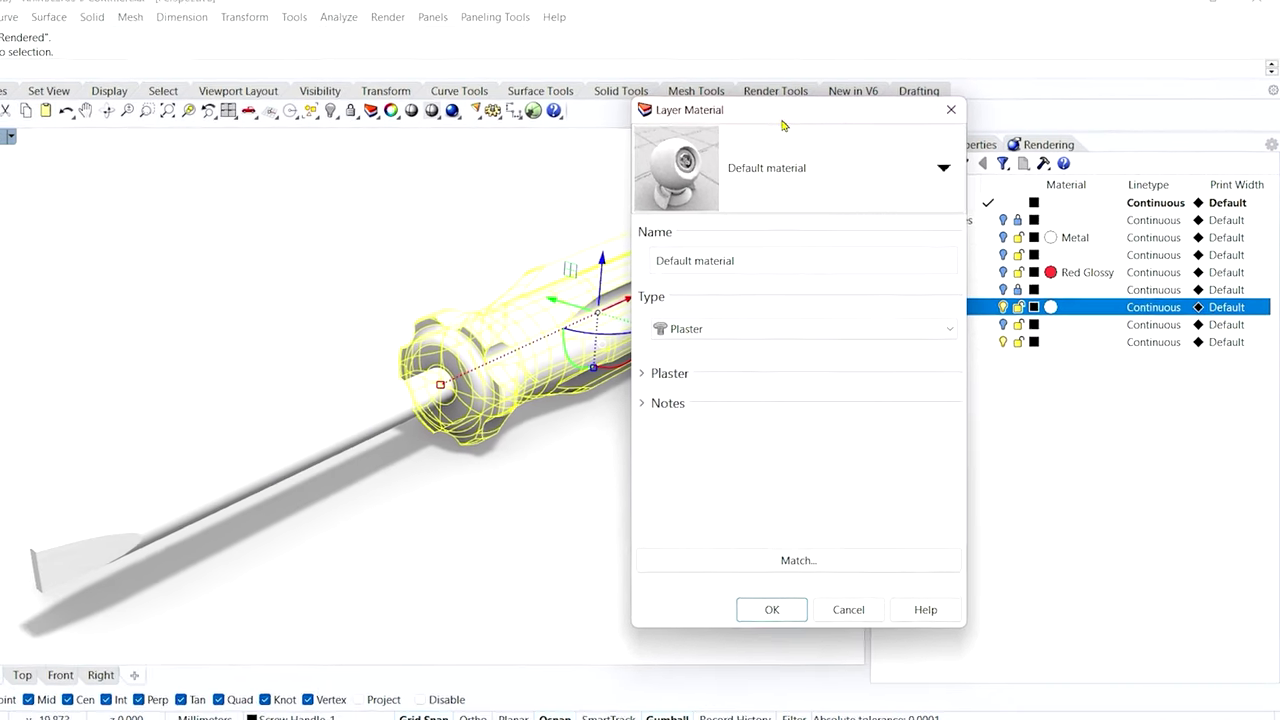
pyautogui.moveTo(783, 125); pyautogui.dragTo(135, 161)
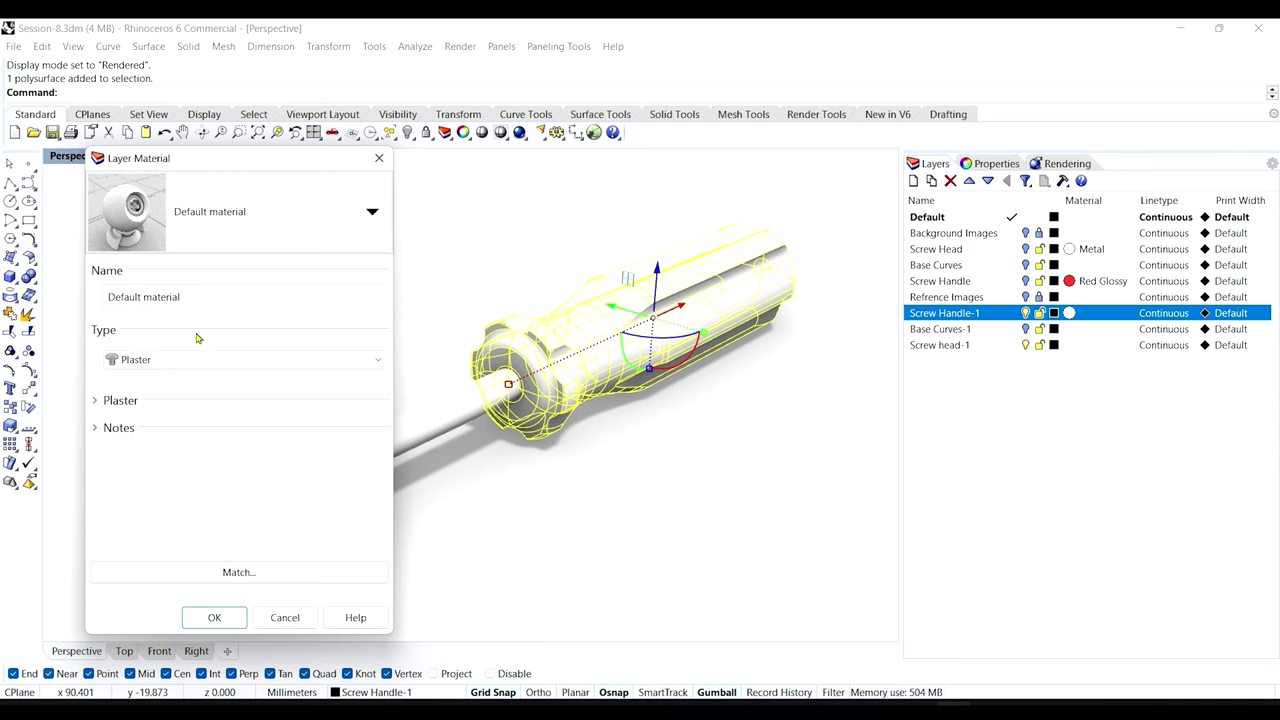
pyautogui.click(130, 359)
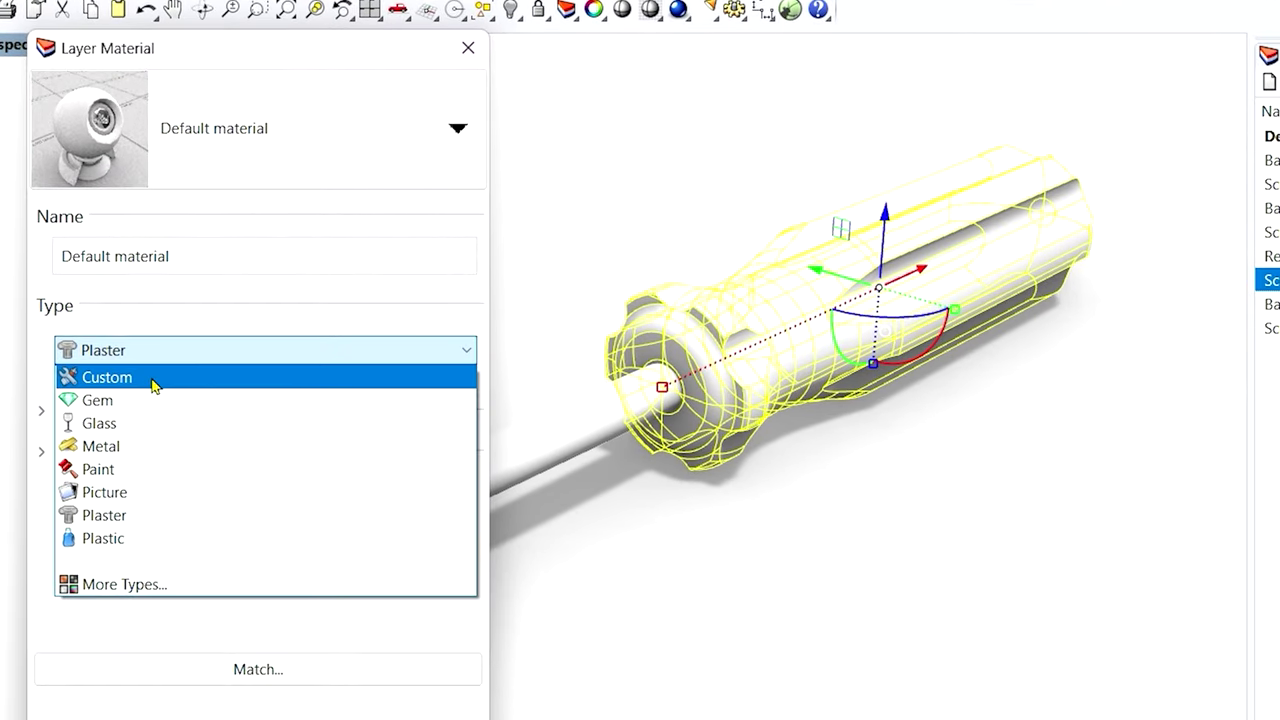
pyautogui.click(155, 378)
pyautogui.moveTo(123, 260); pyautogui.dragTo(42, 266)
pyautogui.write('Green Glossy')
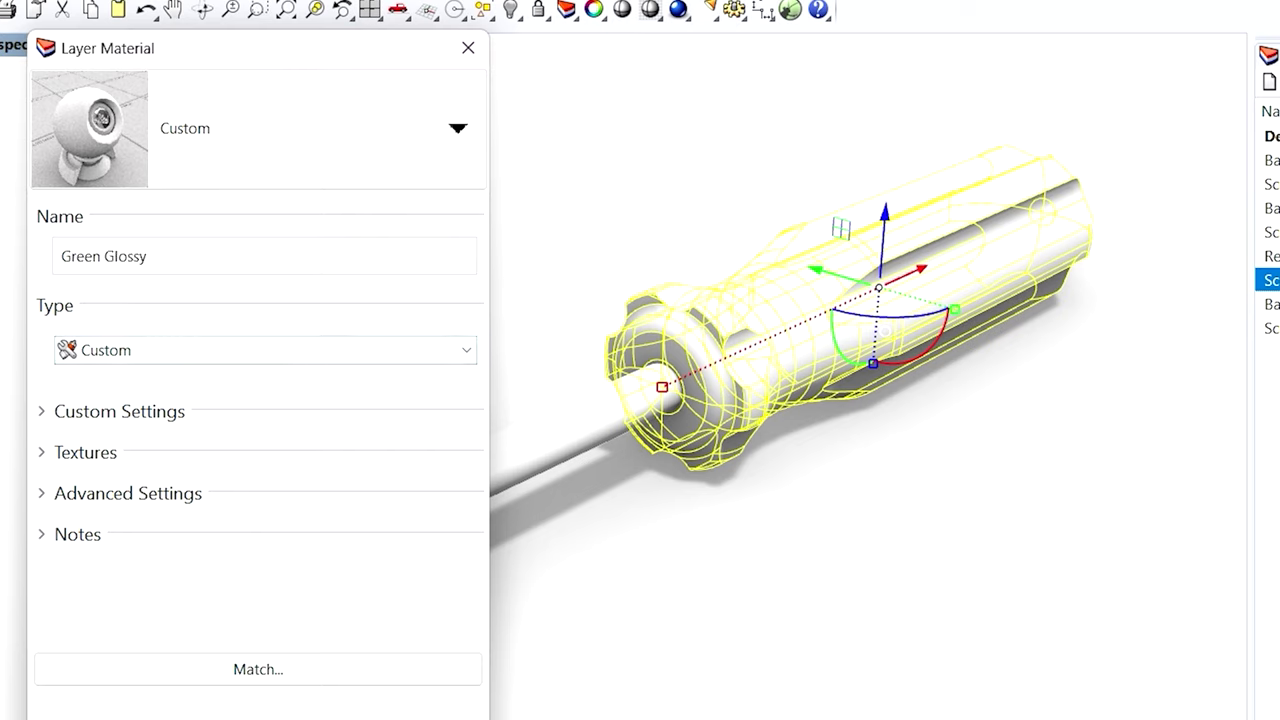
# - Set the Green Glossy material's color to a bright green from the Green group of the color list
pyautogui.click(41, 411)
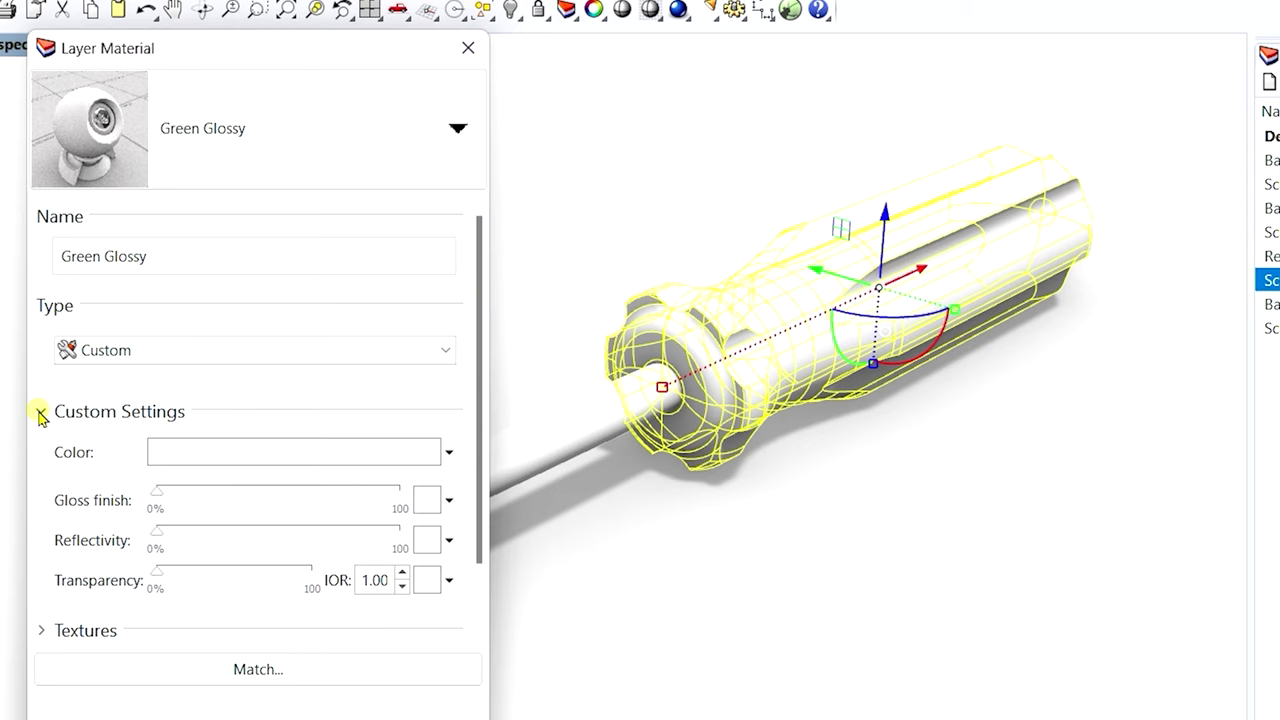
pyautogui.scroll(-2, 477, 365)
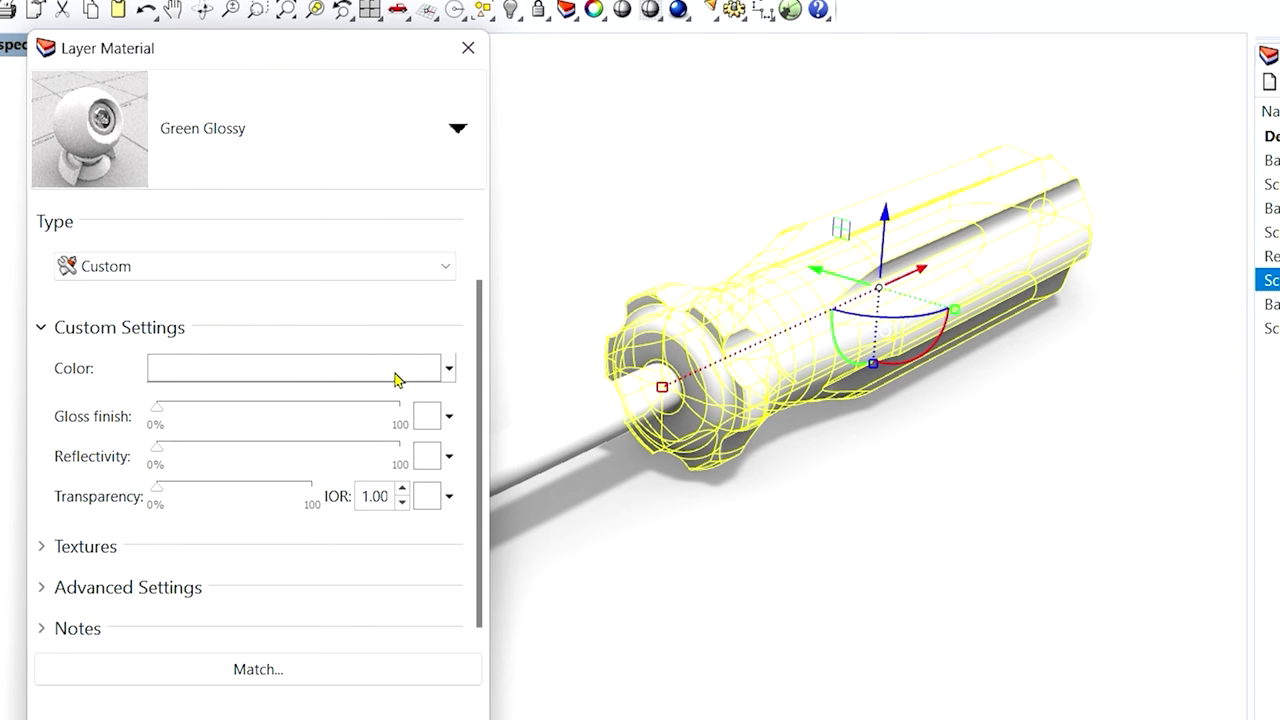
pyautogui.click(357, 376)
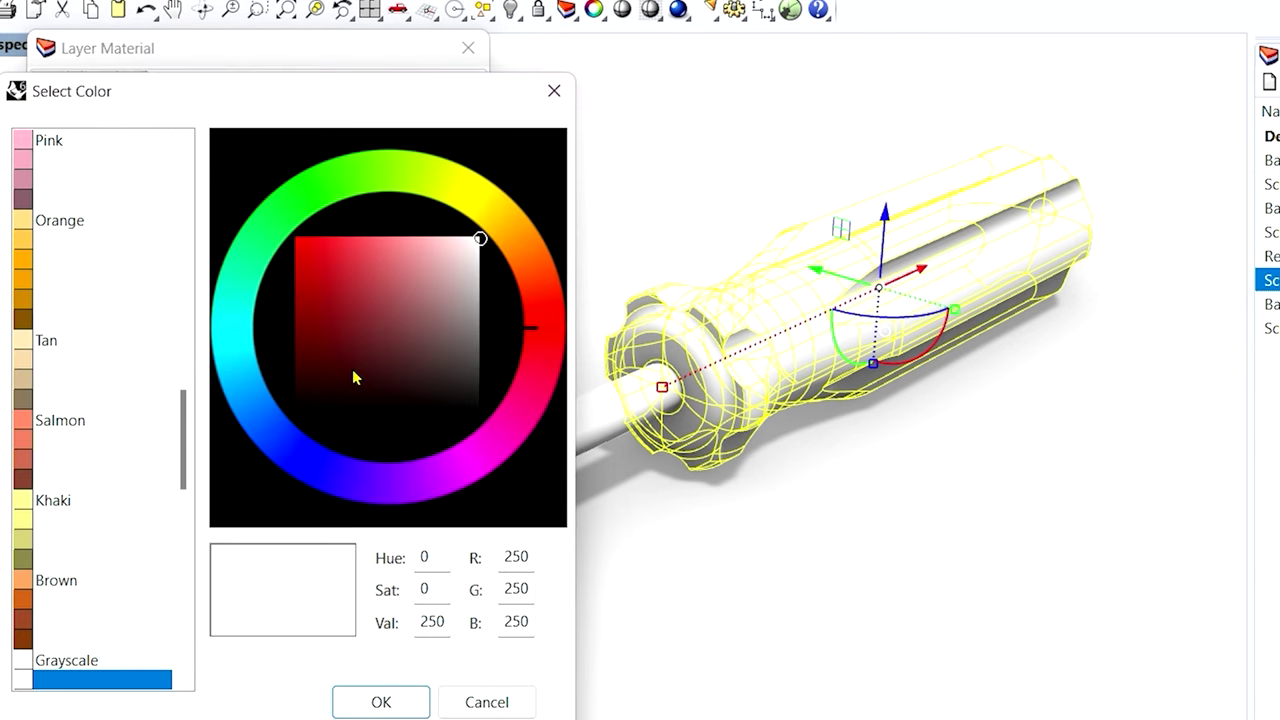
pyautogui.moveTo(186, 434); pyautogui.dragTo(179, 285)
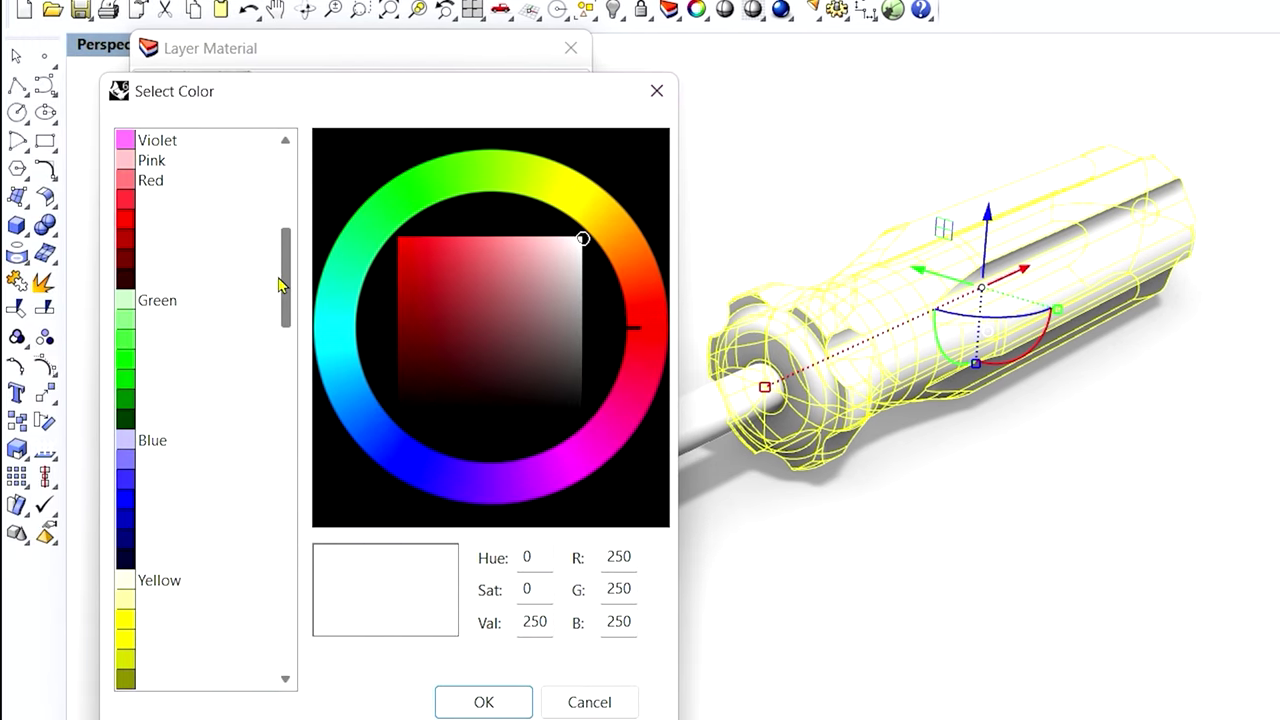
pyautogui.click(127, 360)
pyautogui.click(127, 380)
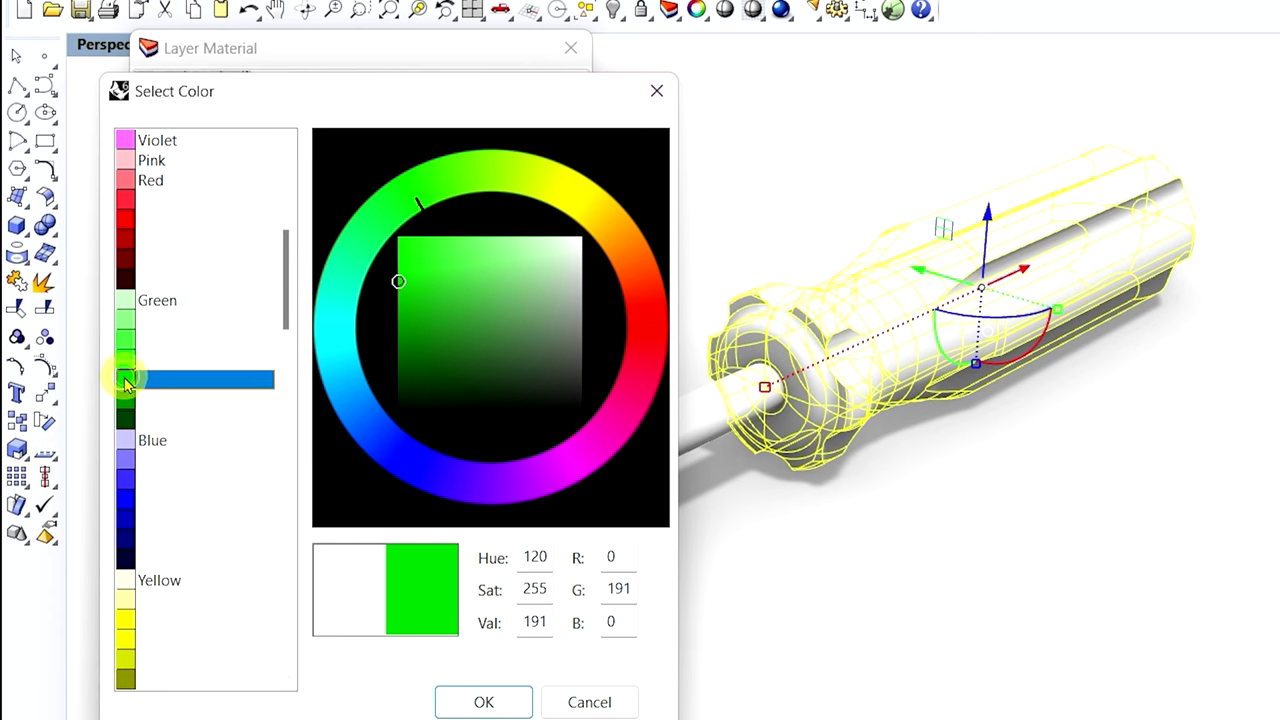
pyautogui.click(480, 702)
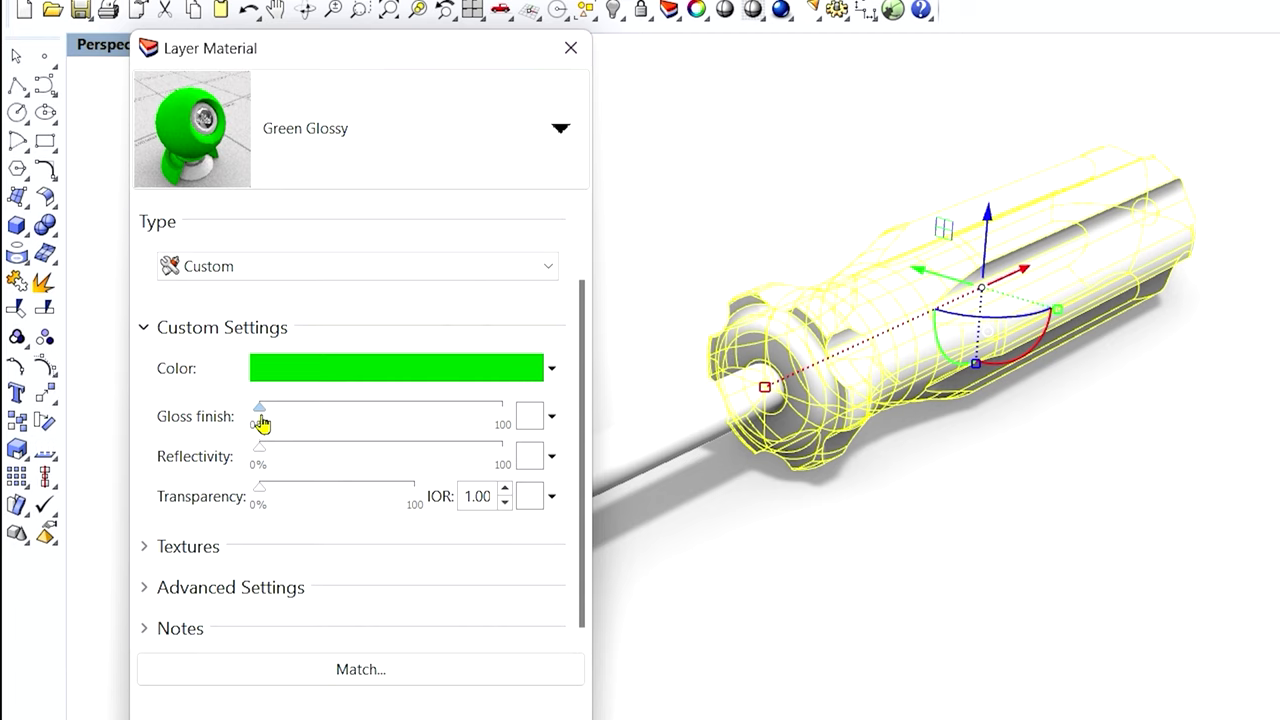
# - Set the material's gloss finish to 88%, reflectivity to 7% and transparency to 10%, apply it and deselect the handle
pyautogui.moveTo(261, 424); pyautogui.dragTo(477, 425)
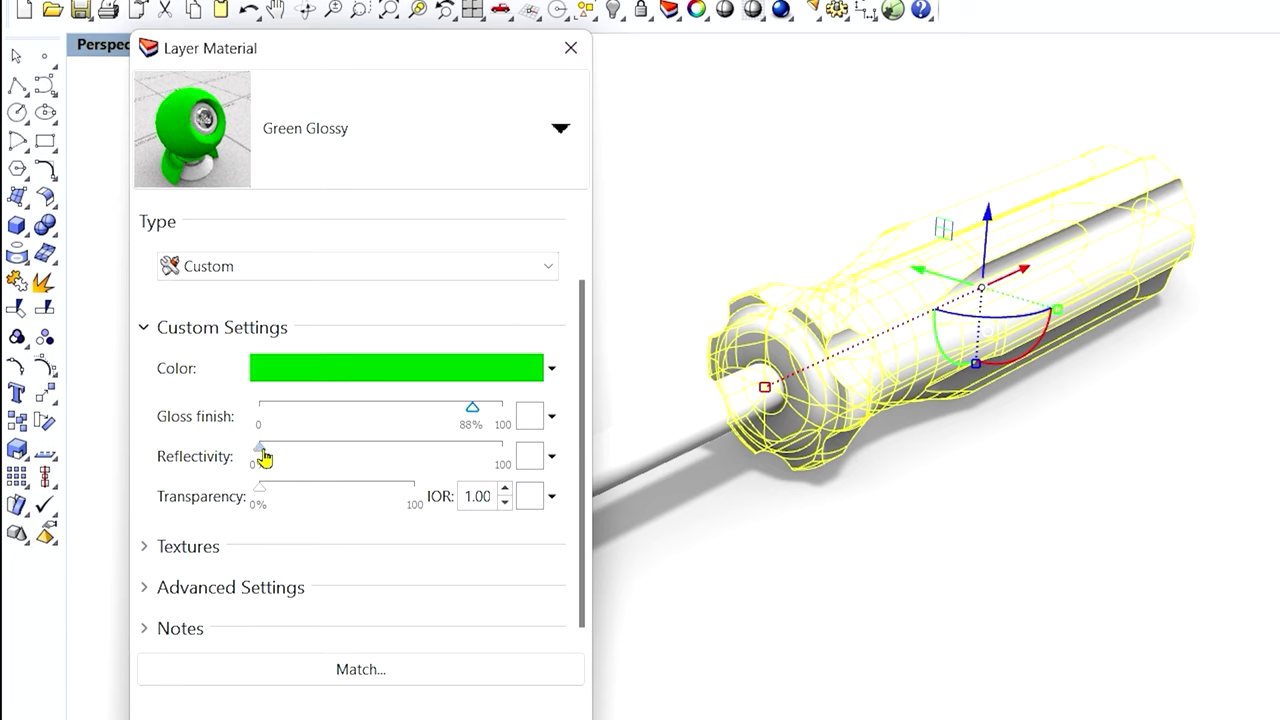
pyautogui.moveTo(264, 457); pyautogui.dragTo(271, 497)
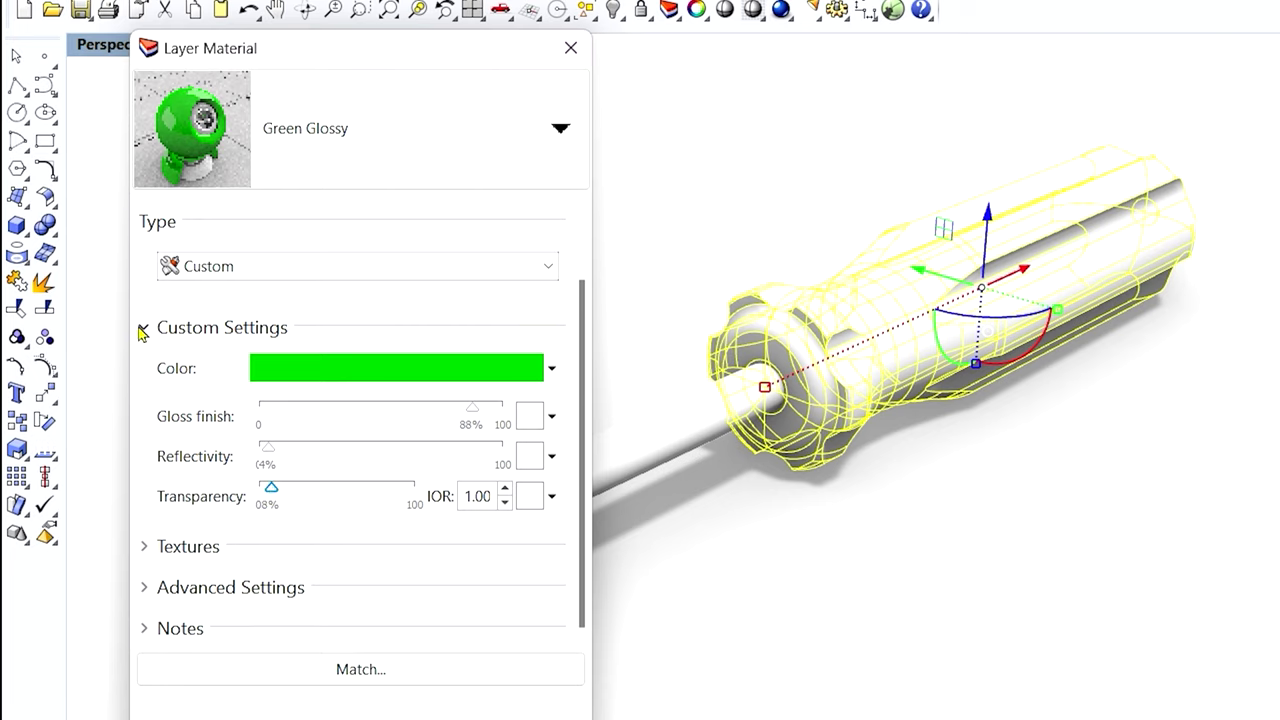
pyautogui.moveTo(272, 493); pyautogui.dragTo(277, 492)
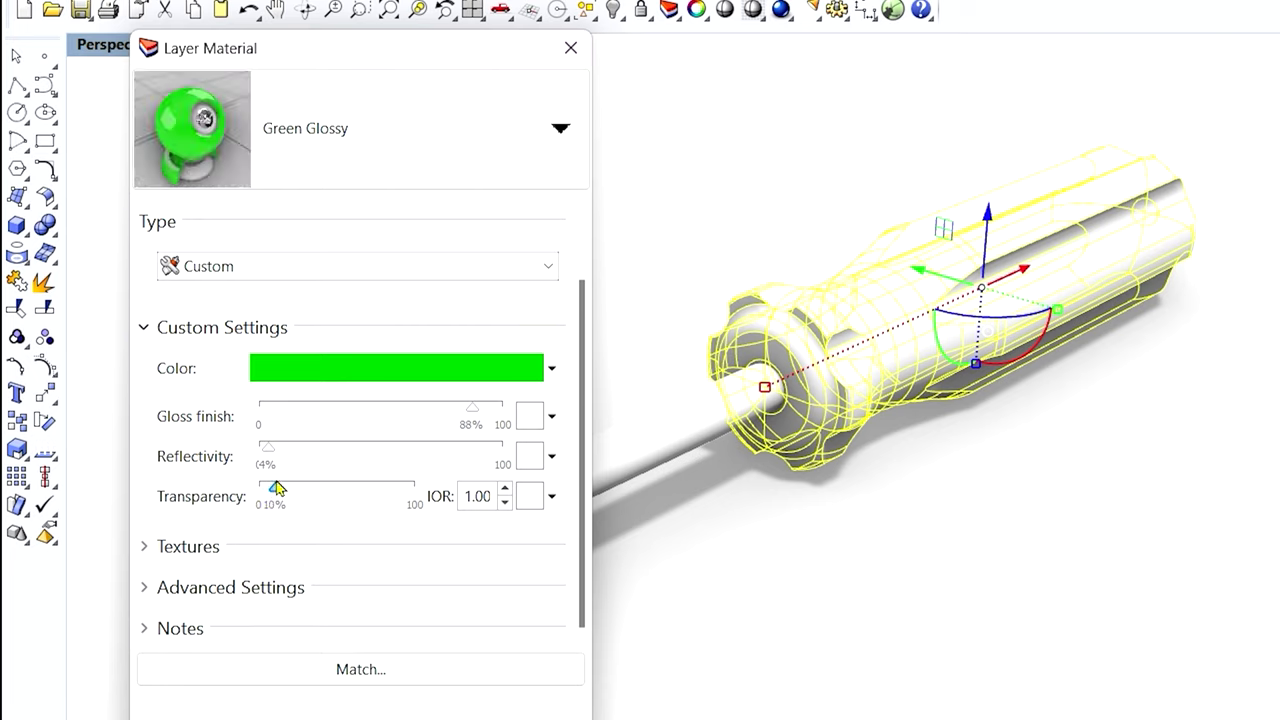
pyautogui.moveTo(267, 449); pyautogui.dragTo(278, 453)
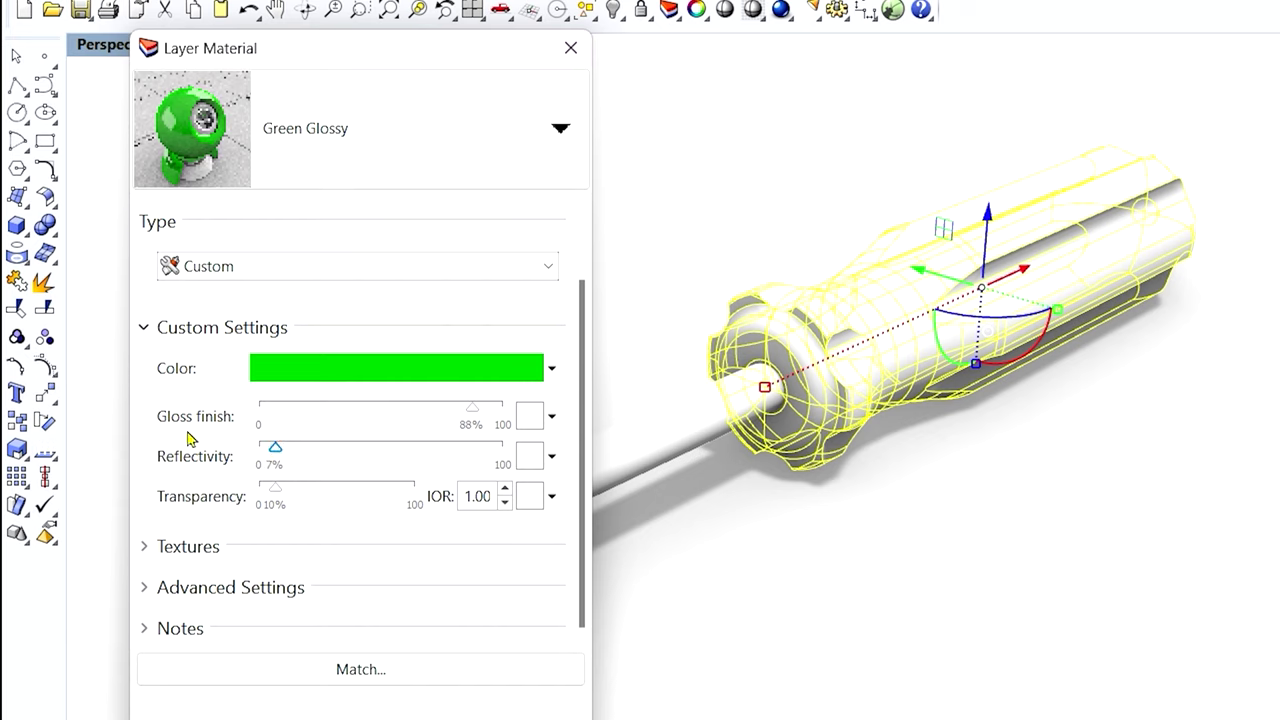
pyautogui.click(143, 329)
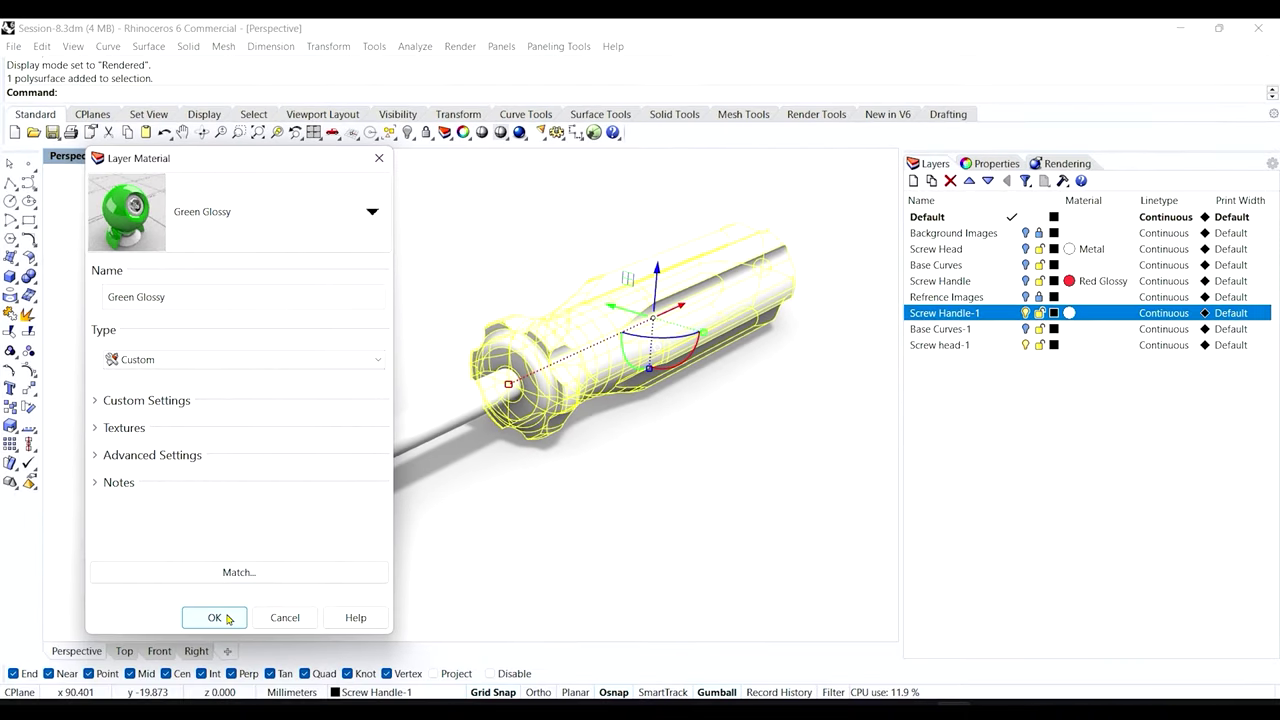
pyautogui.click(214, 617)
pyautogui.click(320, 340)
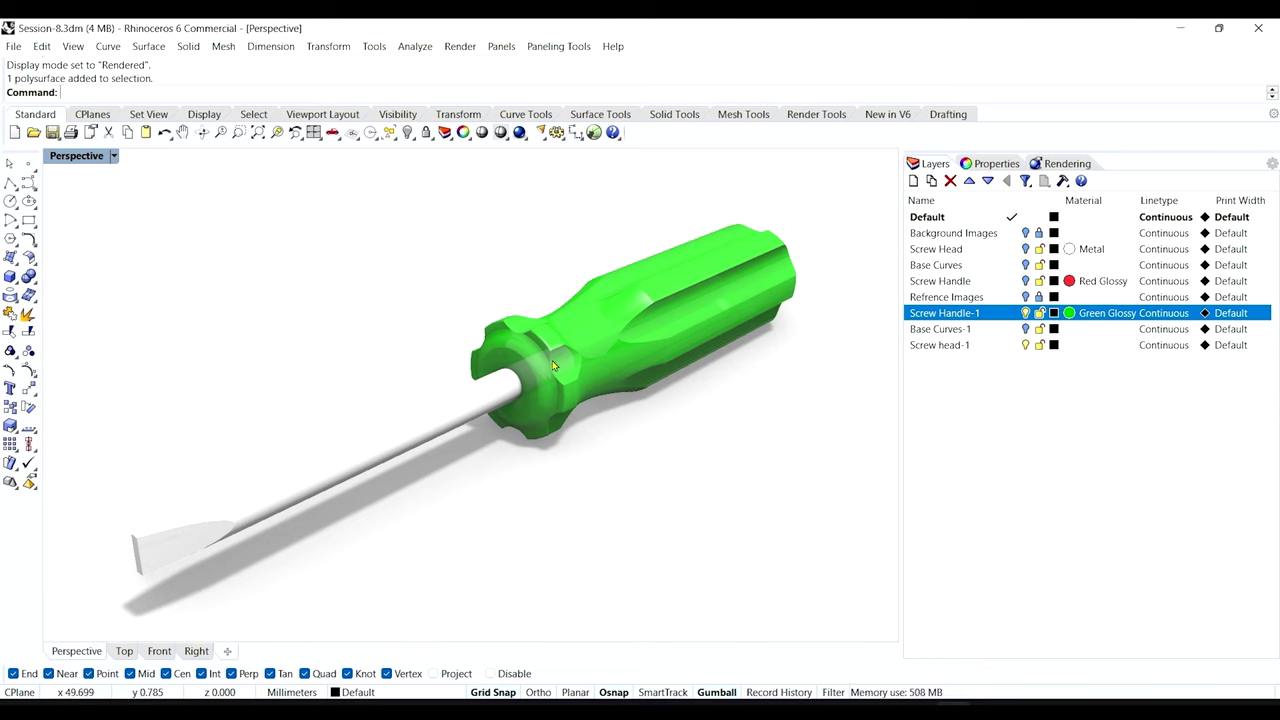
# - Edit the Screw Handle-1 layer's material to 0% transparency, 11% reflectivity and a slightly lower gloss finish
pyautogui.click(1070, 314)
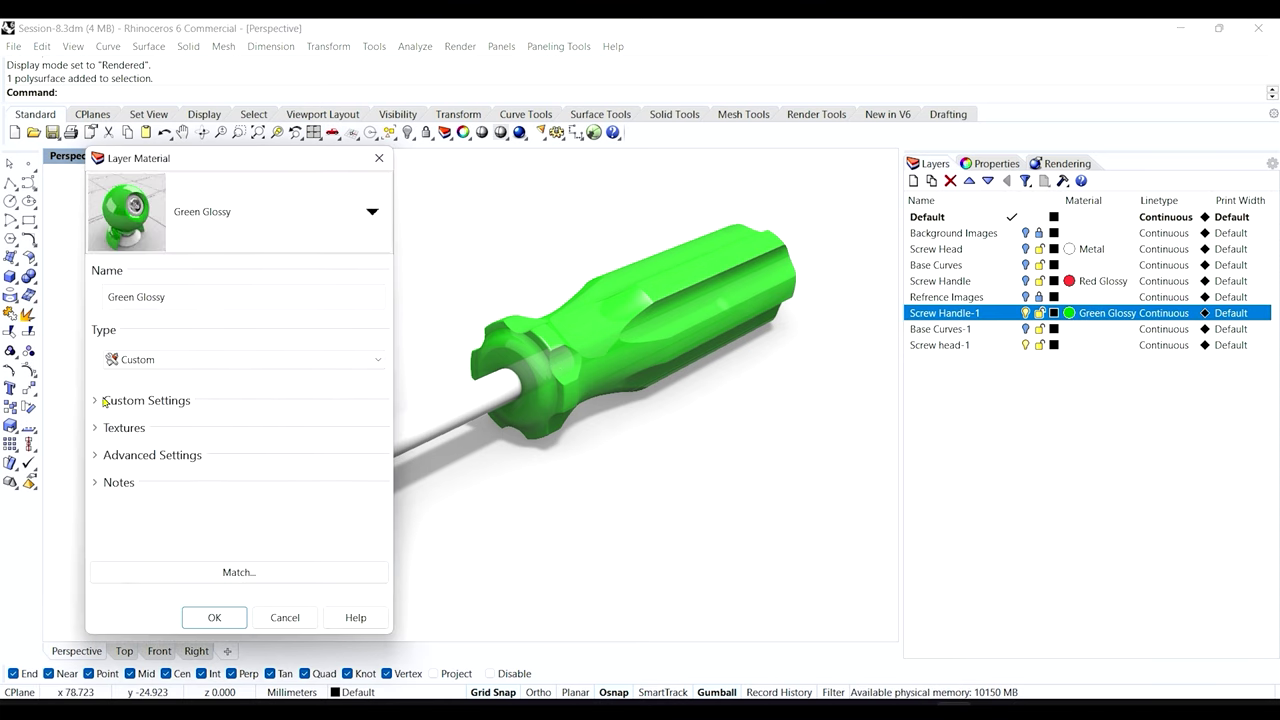
pyautogui.click(105, 401)
pyautogui.moveTo(183, 519); pyautogui.dragTo(172, 517)
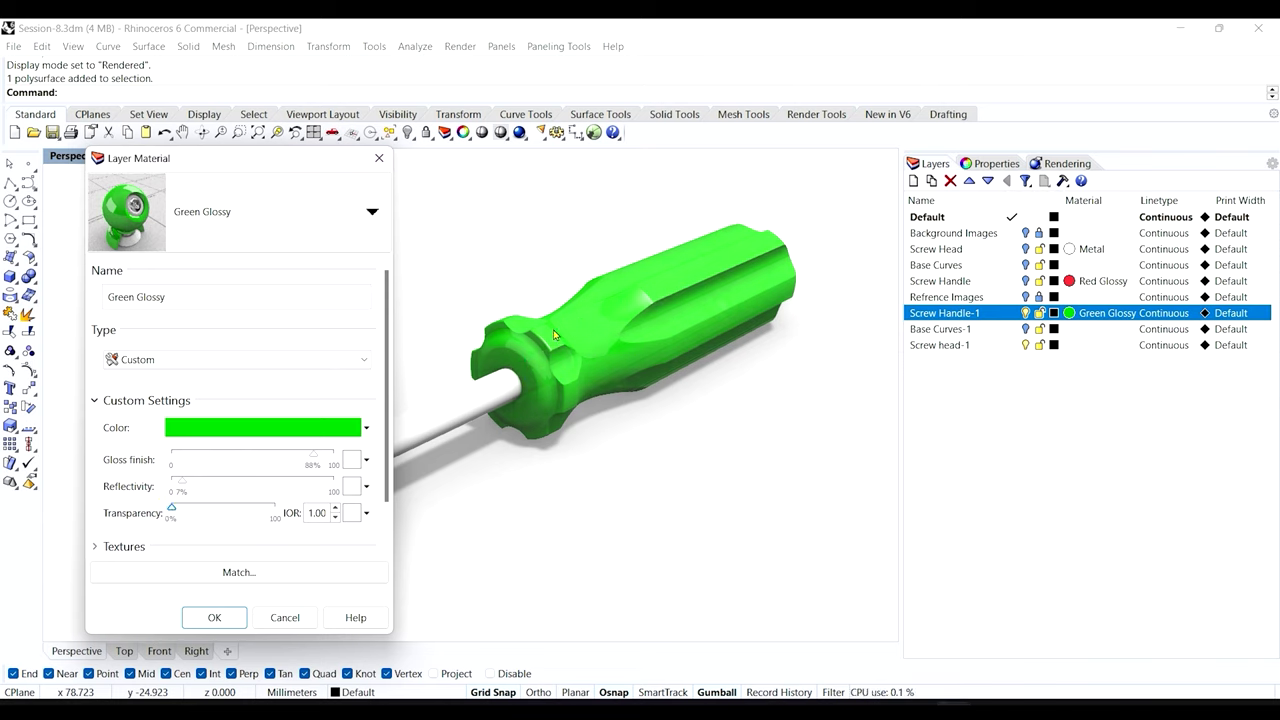
pyautogui.moveTo(178, 487)
pyautogui.mouseDown()
pyautogui.moveTo(198, 489)
pyautogui.moveTo(186, 491)
pyautogui.mouseUp()
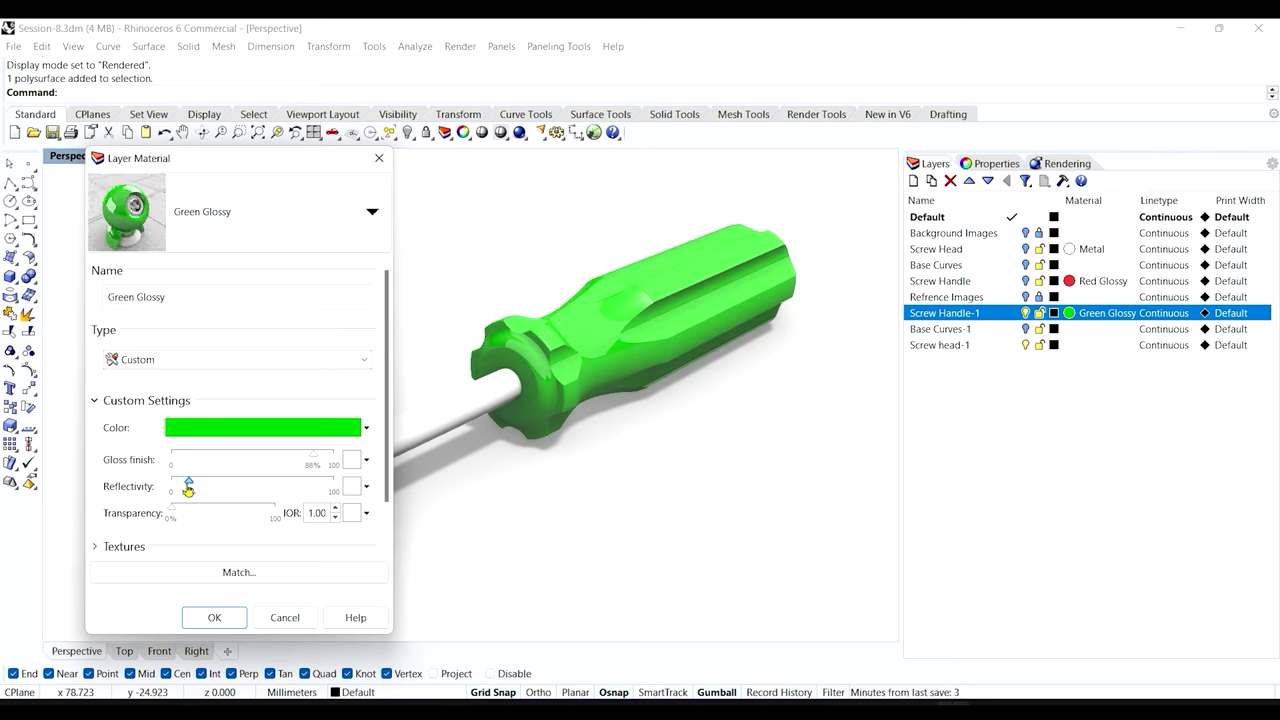
pyautogui.moveTo(313, 462); pyautogui.dragTo(300, 462)
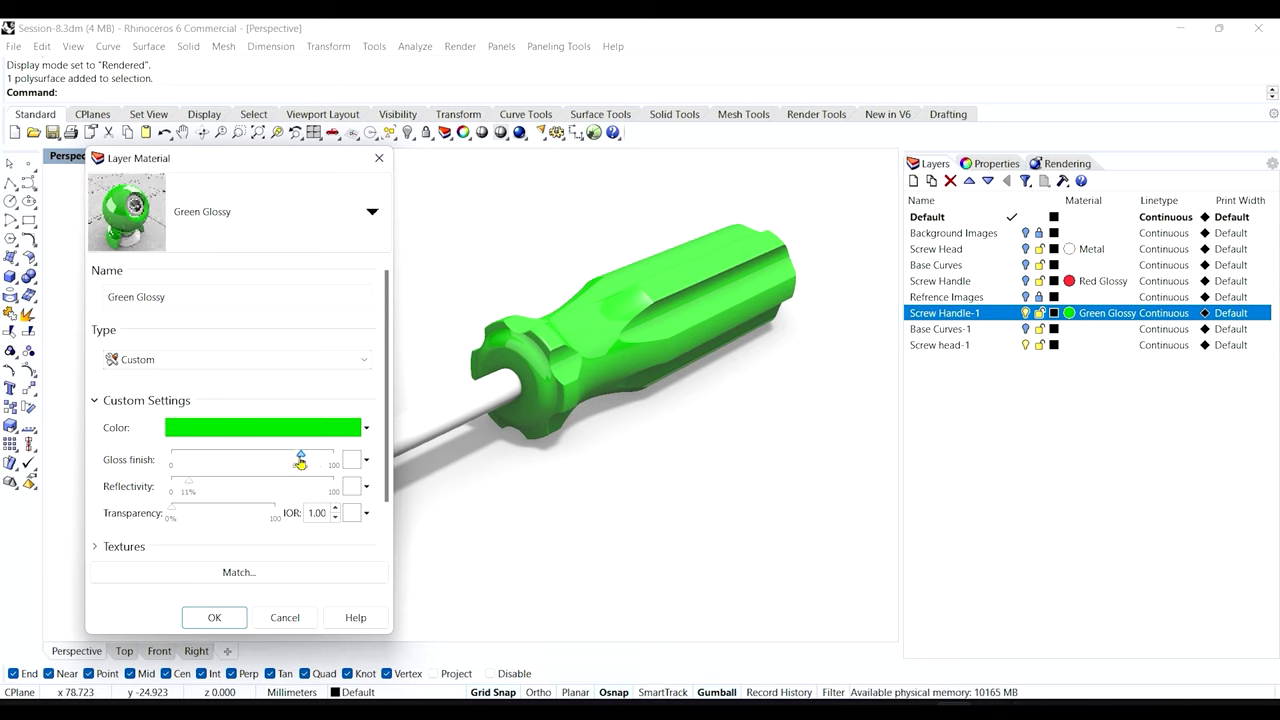
pyautogui.click(214, 617)
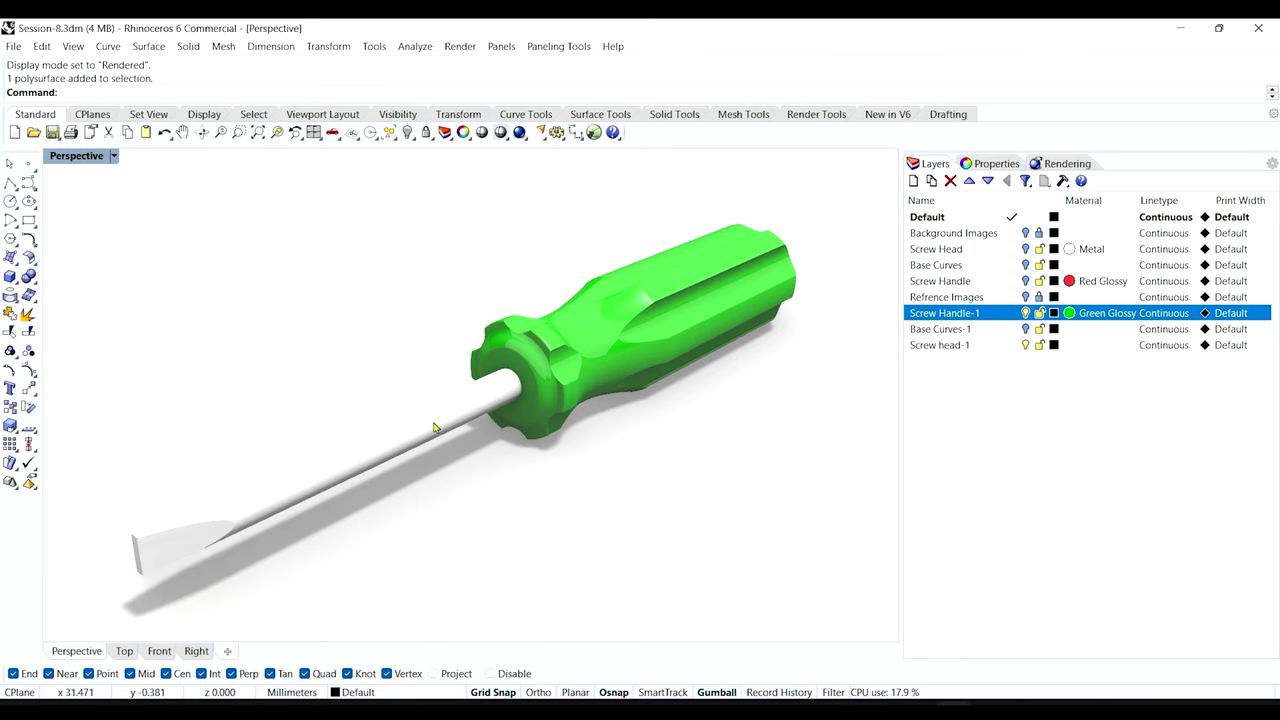
# - Give the shaft's layer, Screw head-1, a material of type Metal with no bump texture, and deselect the shaft
pyautogui.click(298, 484)
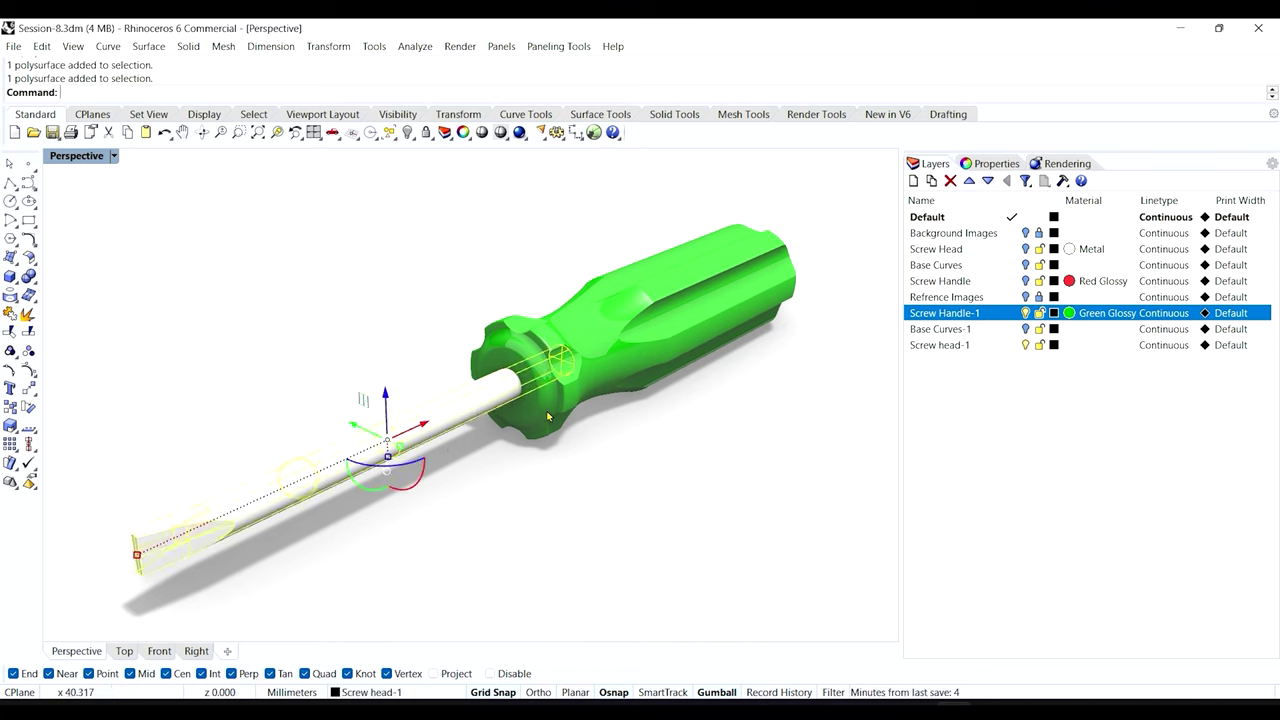
pyautogui.click(937, 346)
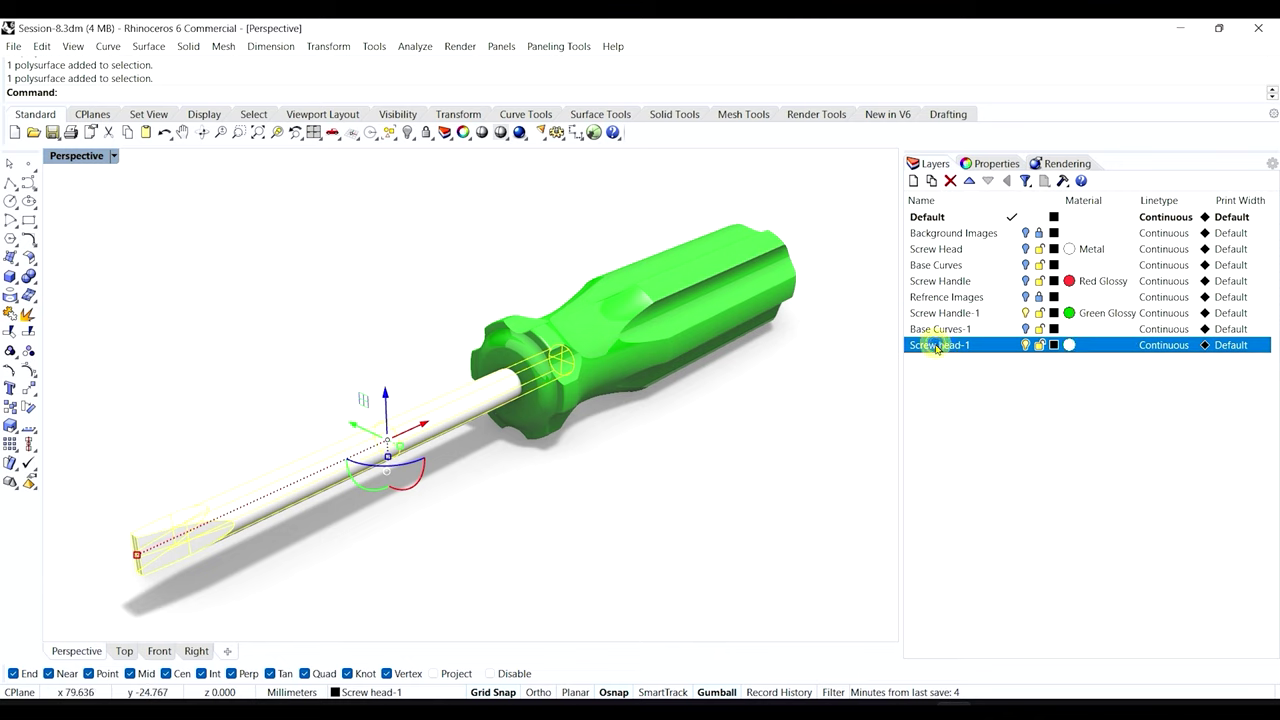
pyautogui.click(1070, 345)
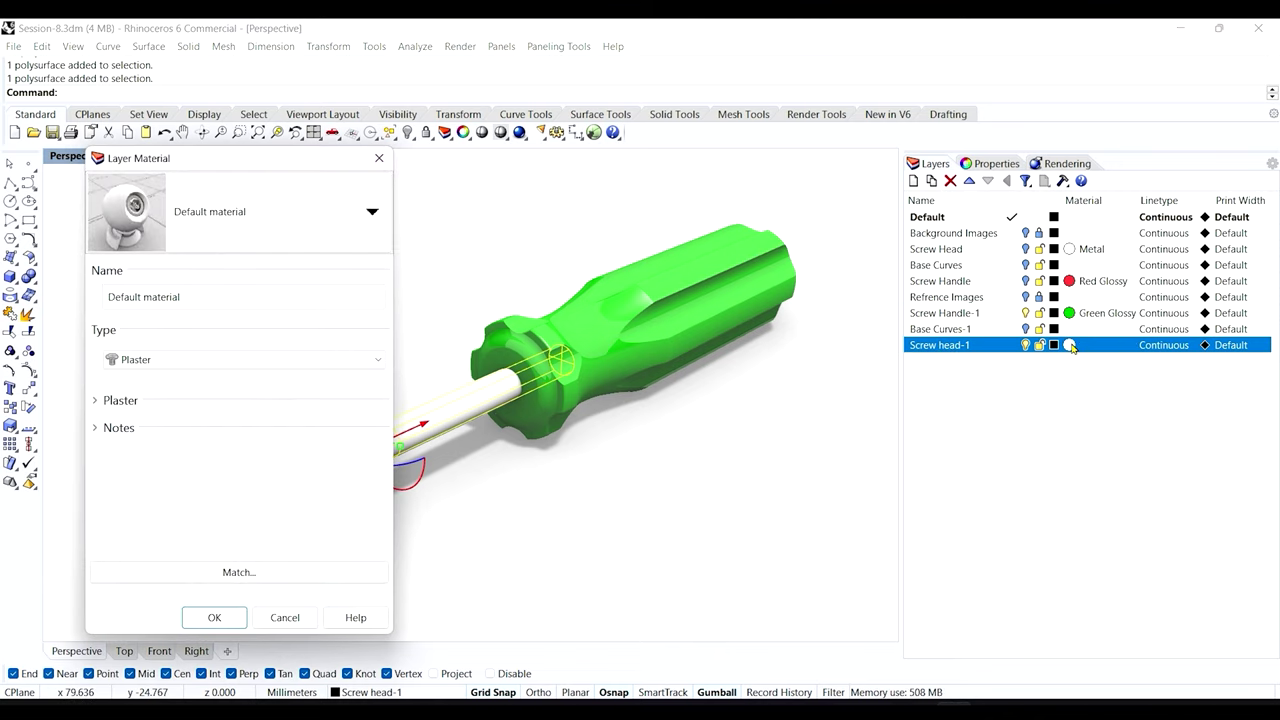
pyautogui.click(162, 361)
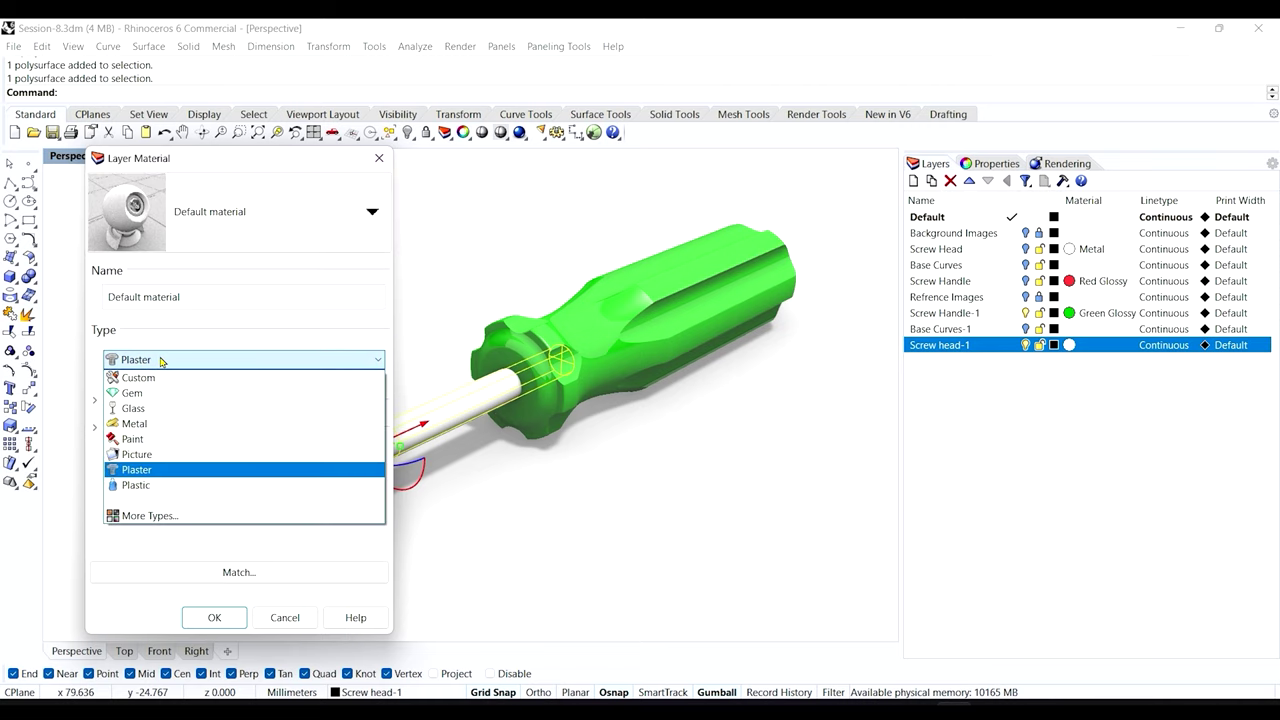
pyautogui.click(163, 422)
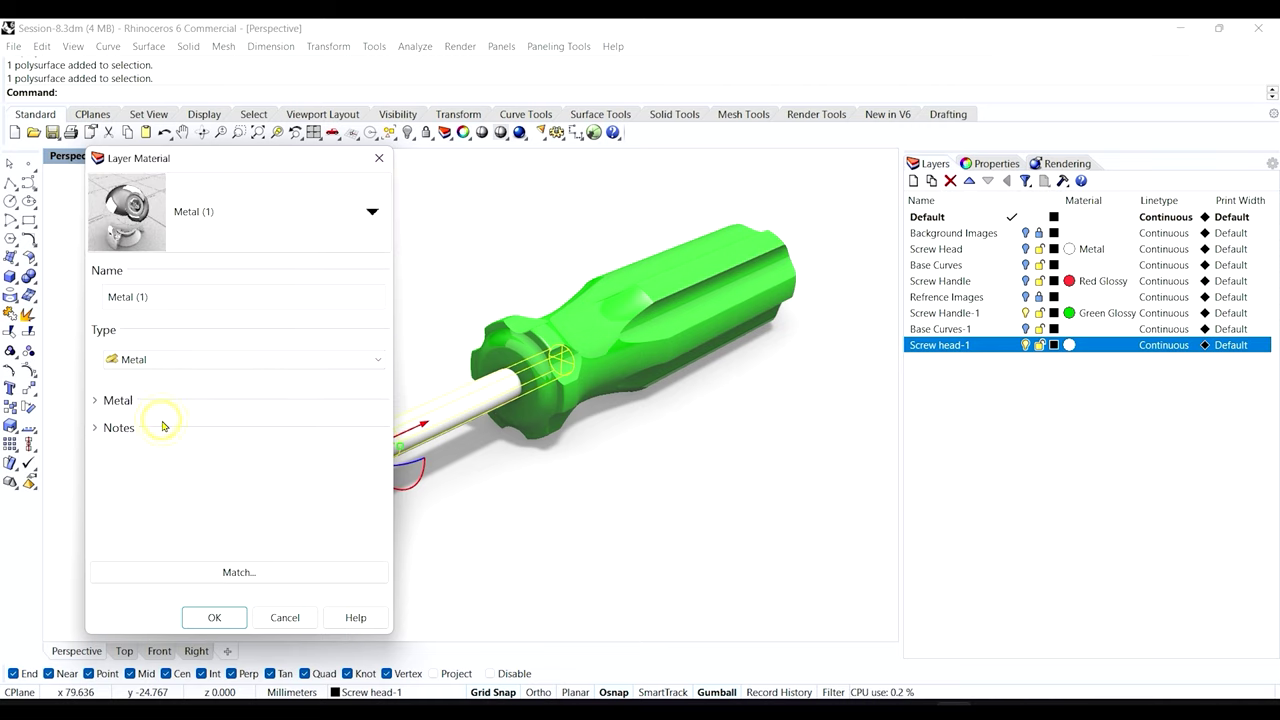
pyautogui.moveTo(212, 165); pyautogui.dragTo(715, 184)
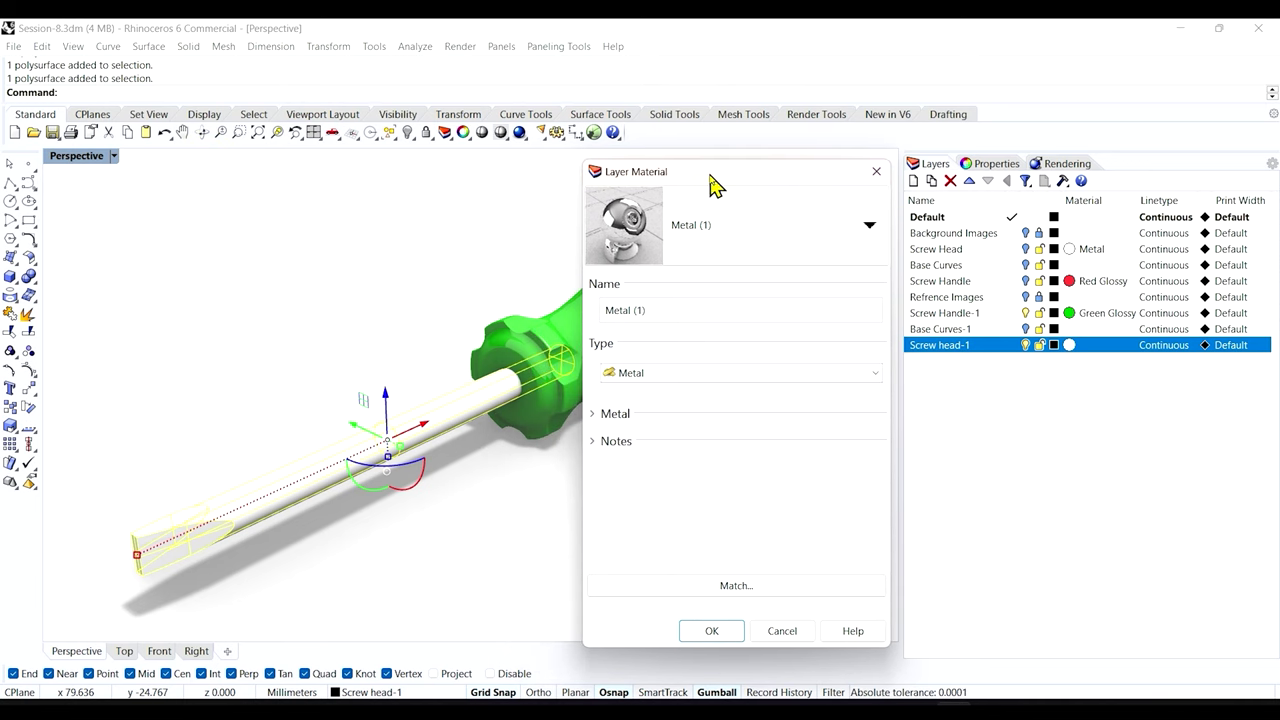
pyautogui.click(614, 414)
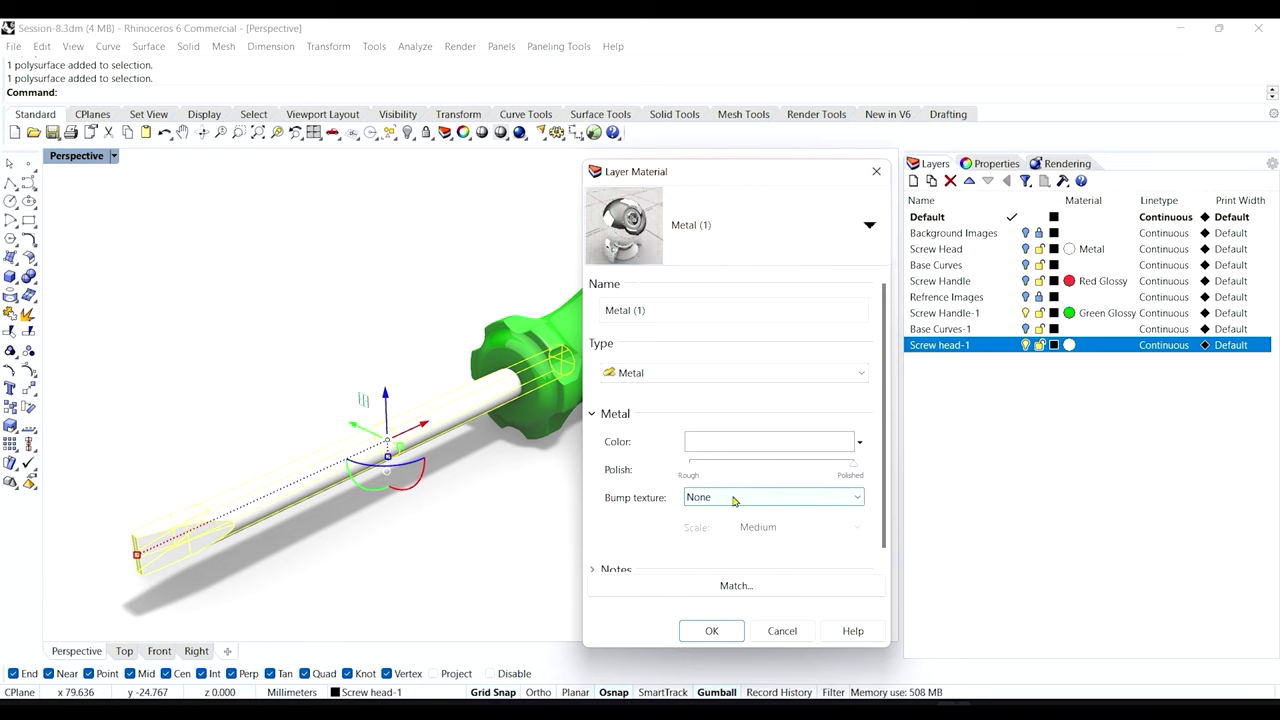
pyautogui.click(714, 634)
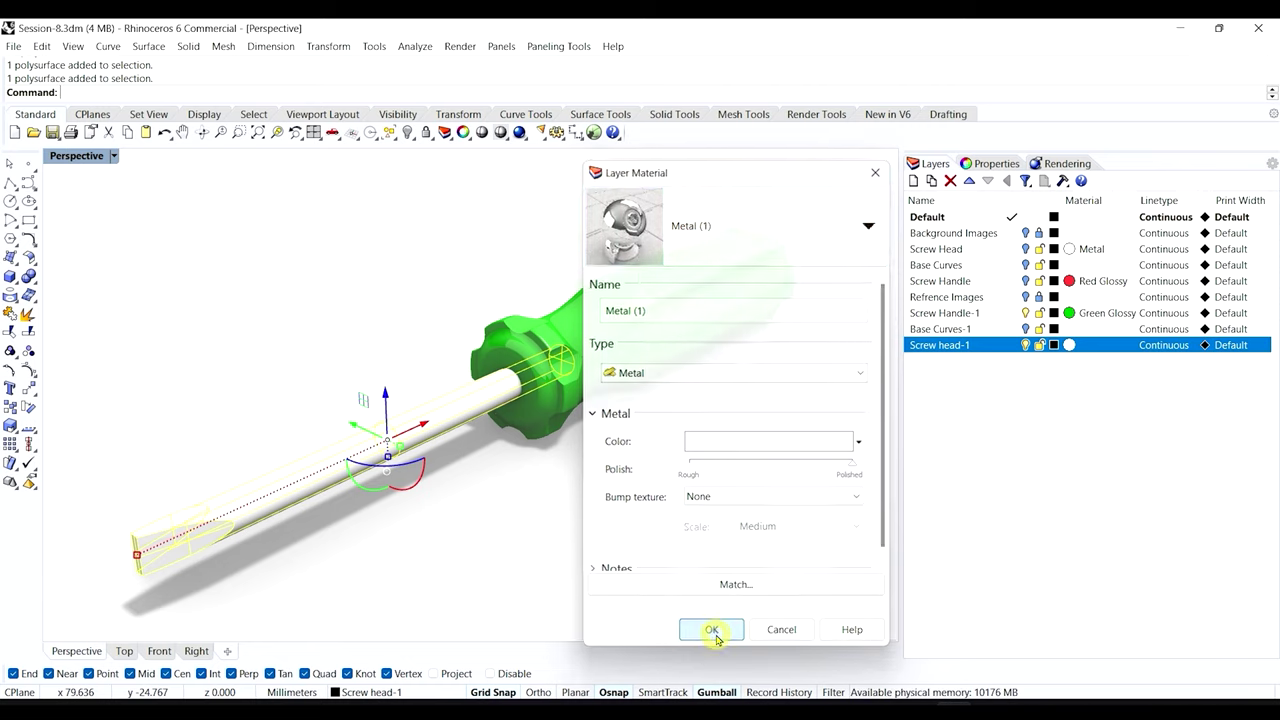
pyautogui.click(300, 342)
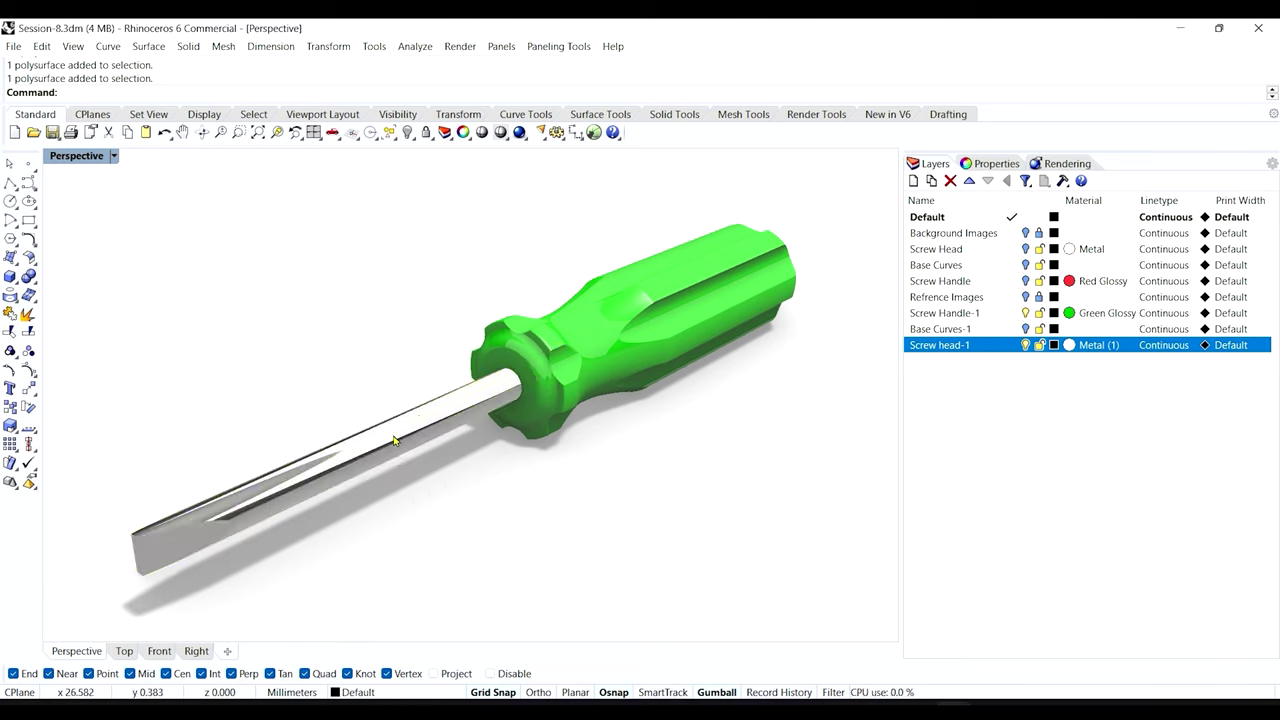
# - Reduce the polish of the Screw head-1 layer's metal material slightly below fully polished
pyautogui.click(1099, 345)
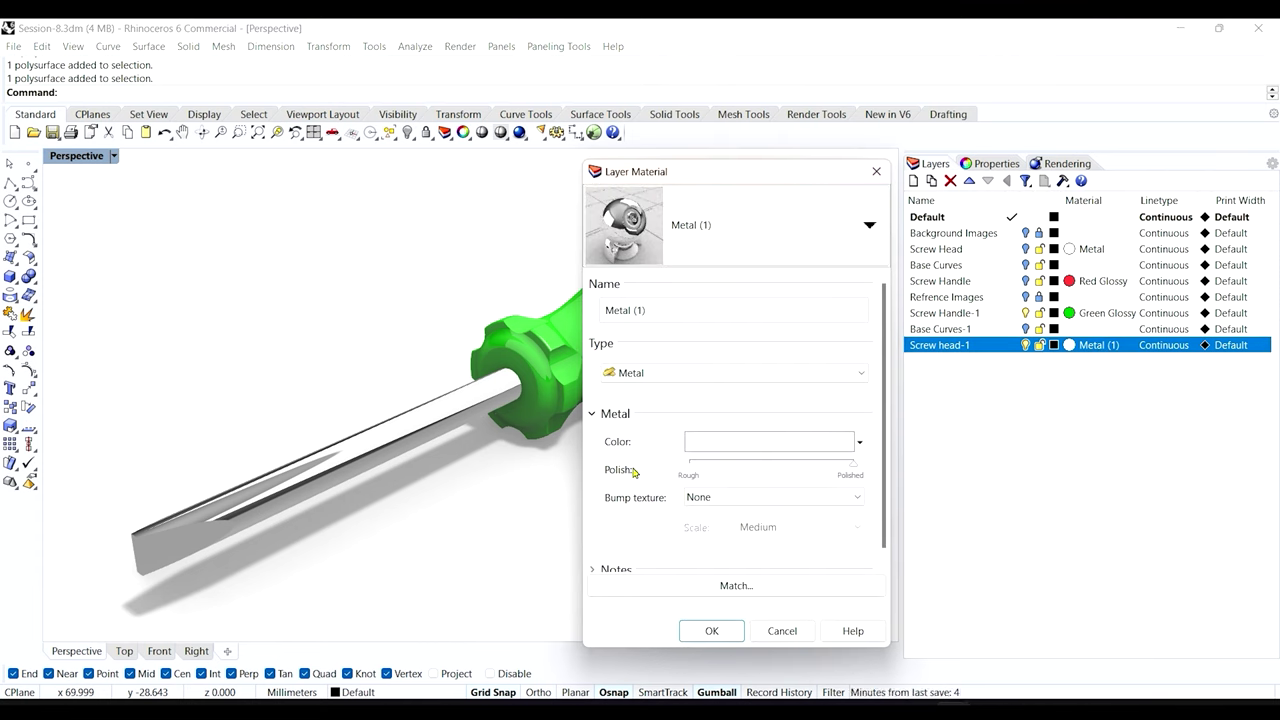
pyautogui.moveTo(853, 470); pyautogui.dragTo(826, 471)
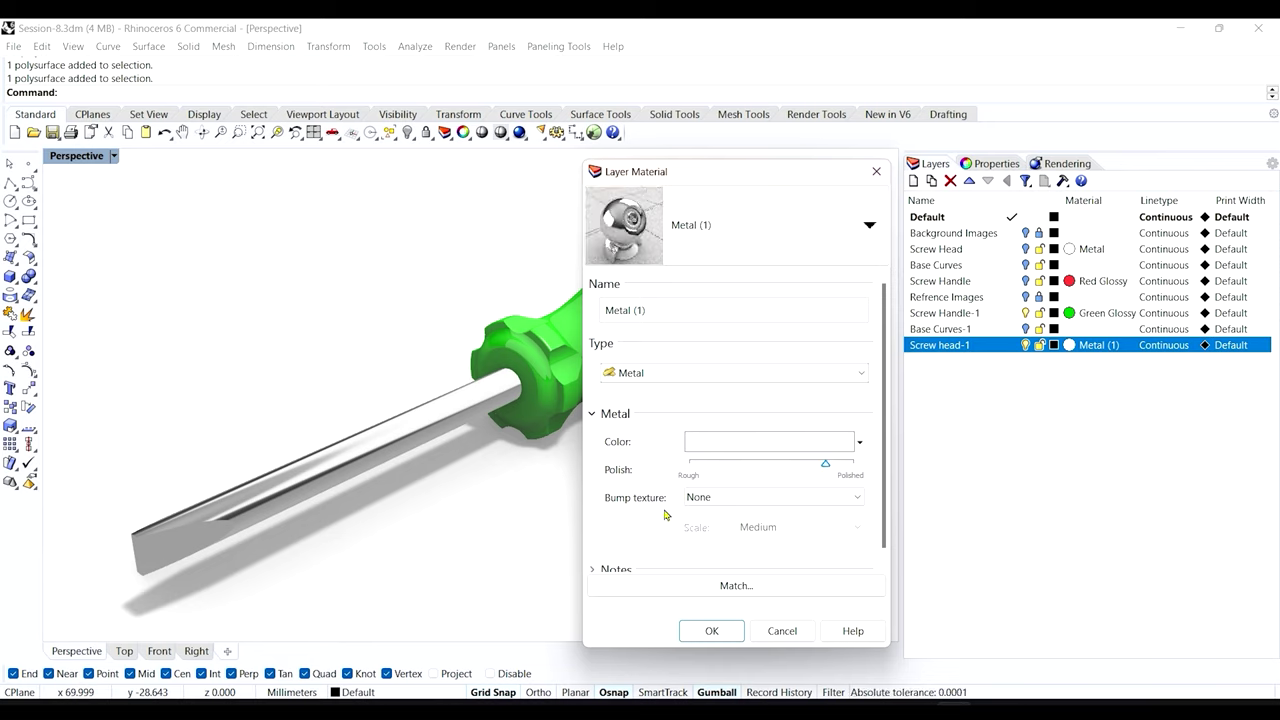
pyautogui.click(593, 414)
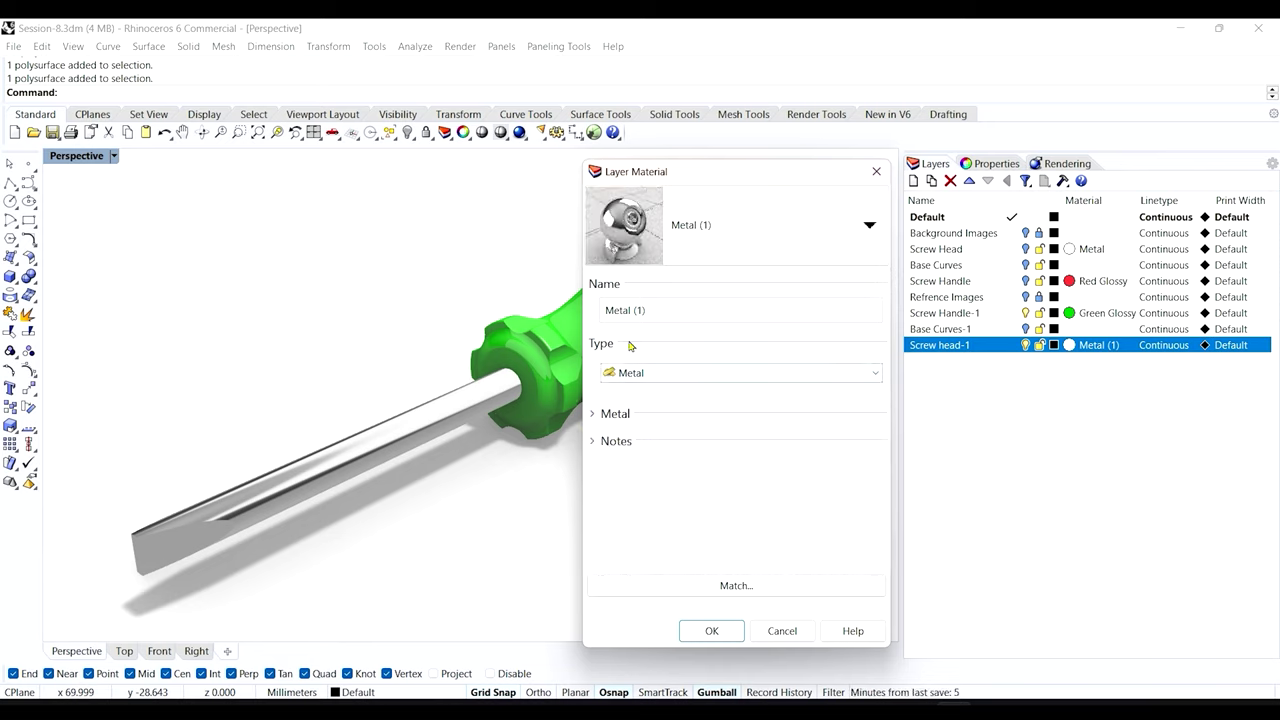
pyautogui.click(706, 634)
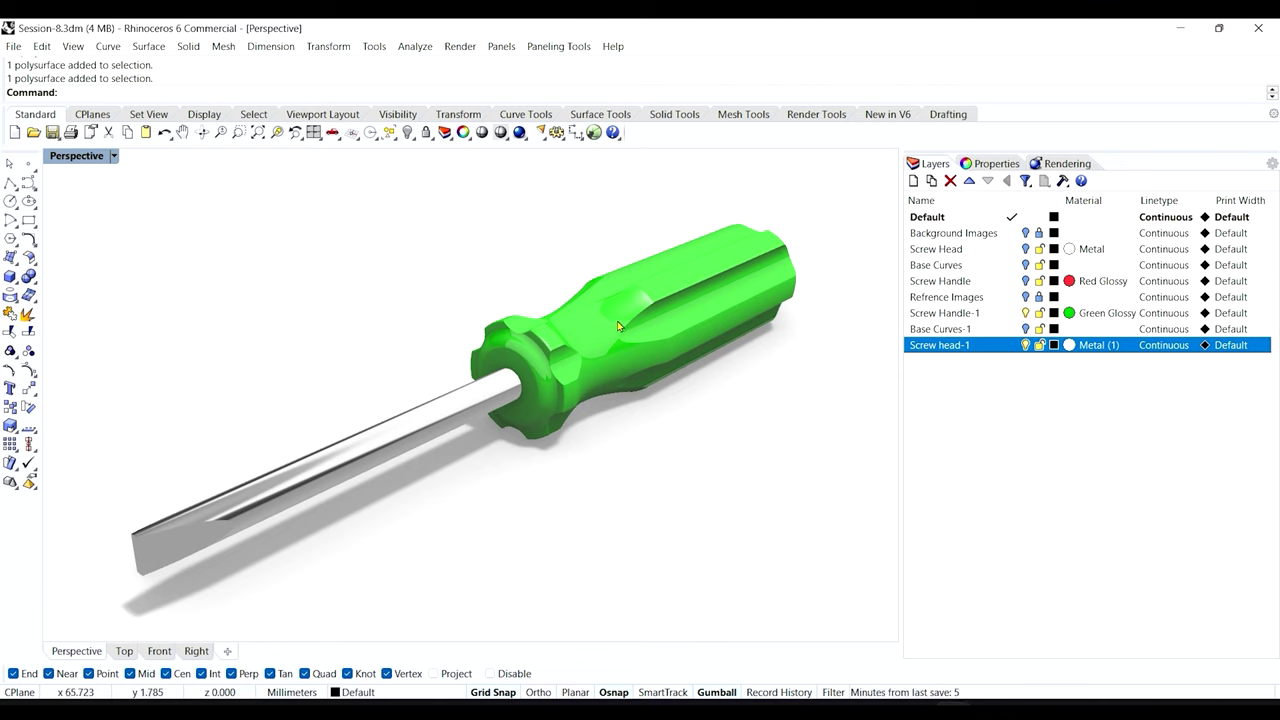
# - Compare the rendered screwdriver with the sun switched off and on in the rendering lighting settings
pyautogui.click(1063, 164)
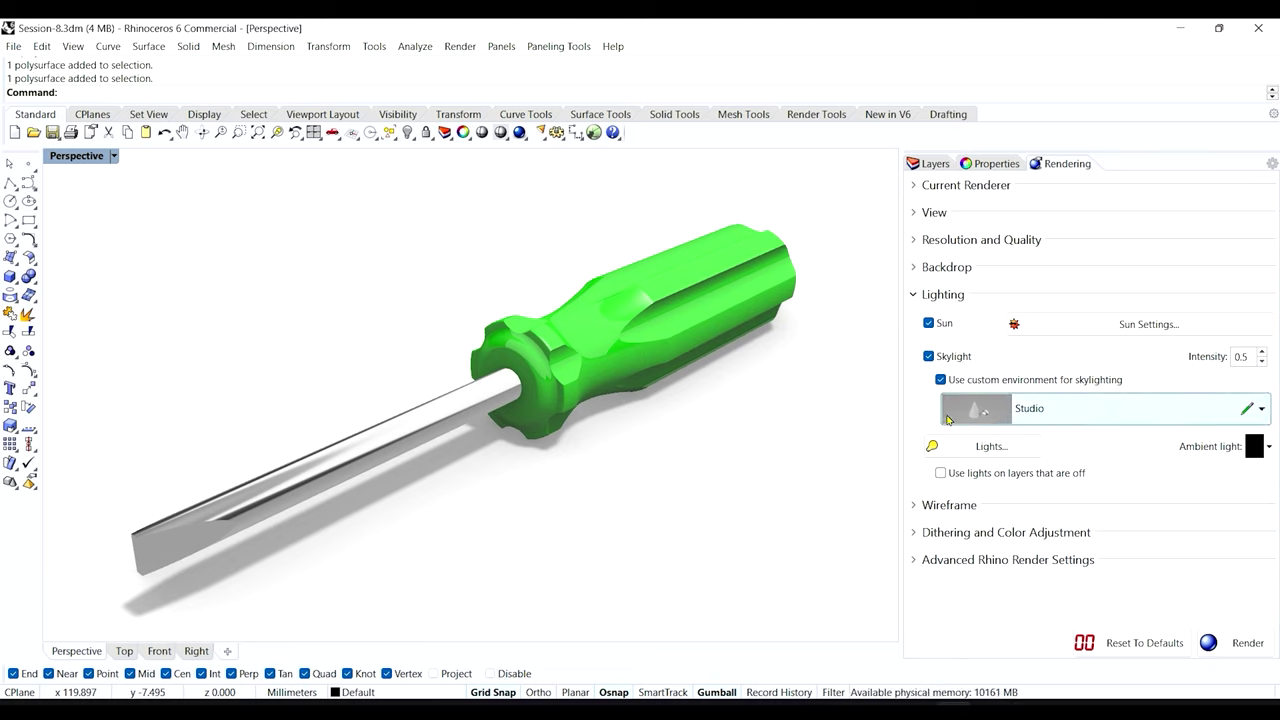
pyautogui.click(928, 323)
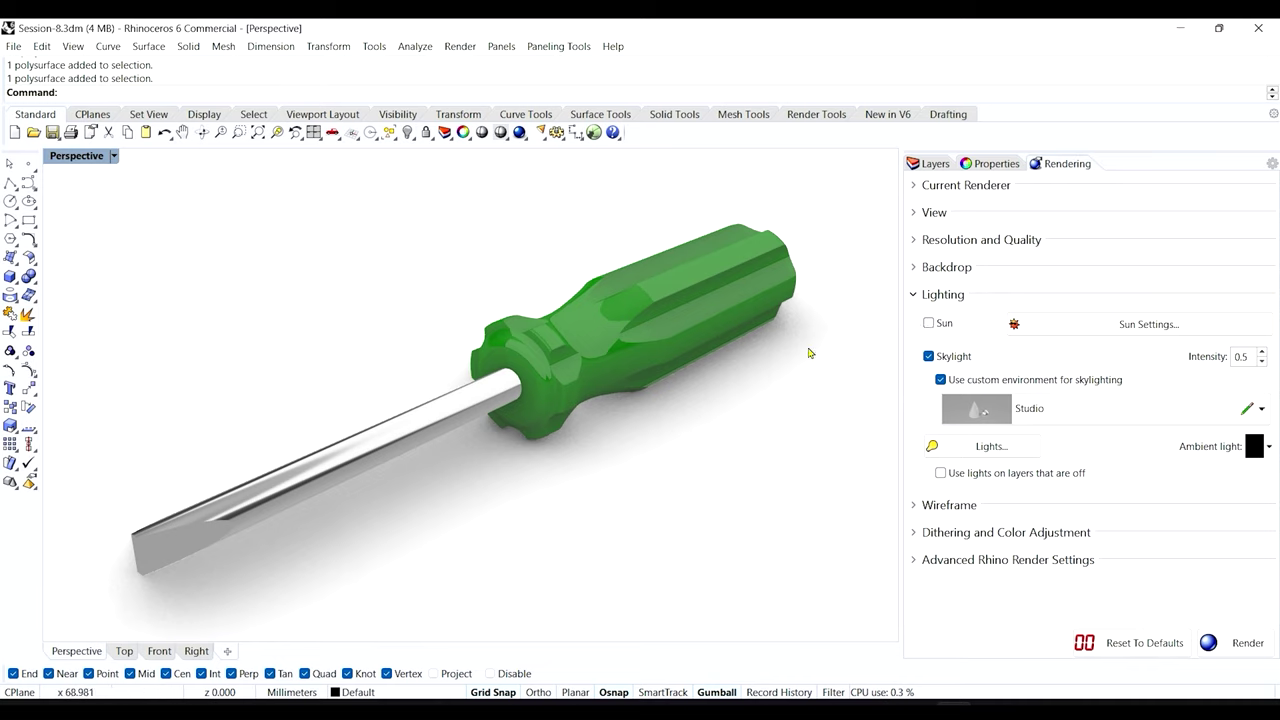
pyautogui.click(928, 323)
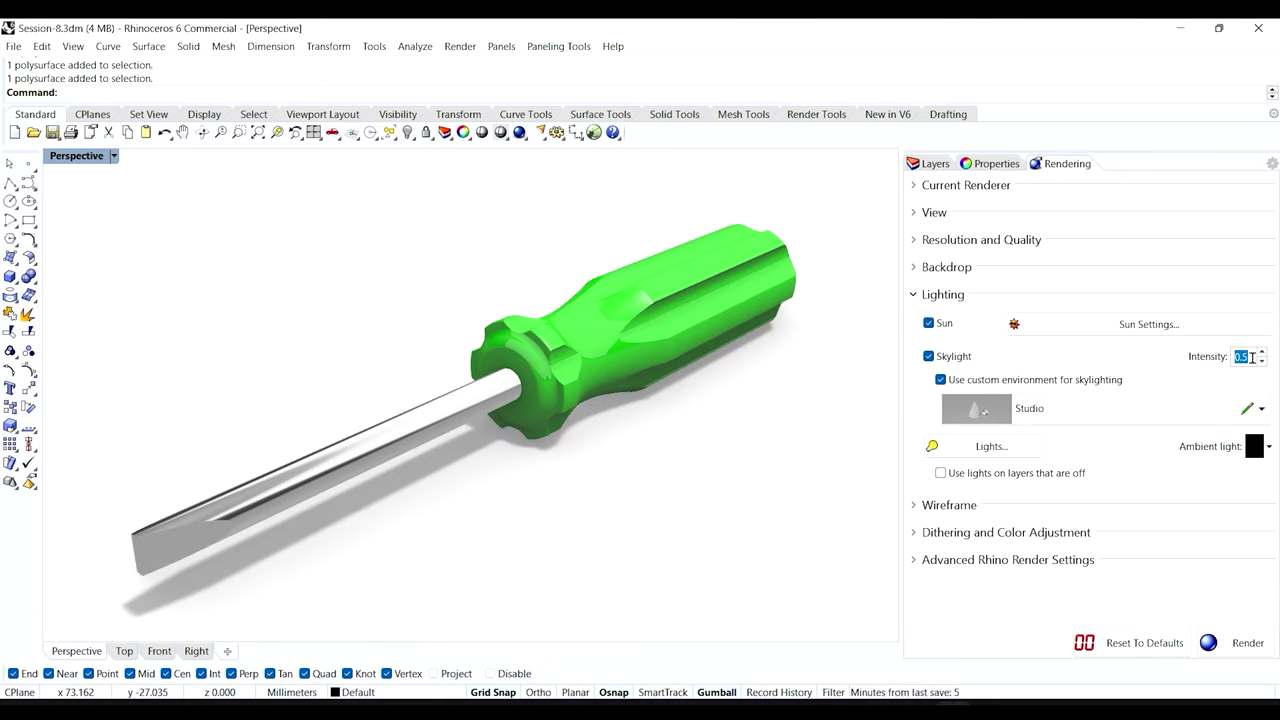
# - Try a skylight intensity of 1.0 in the rendering lighting settings and settle on 0.75
pyautogui.press('Return')
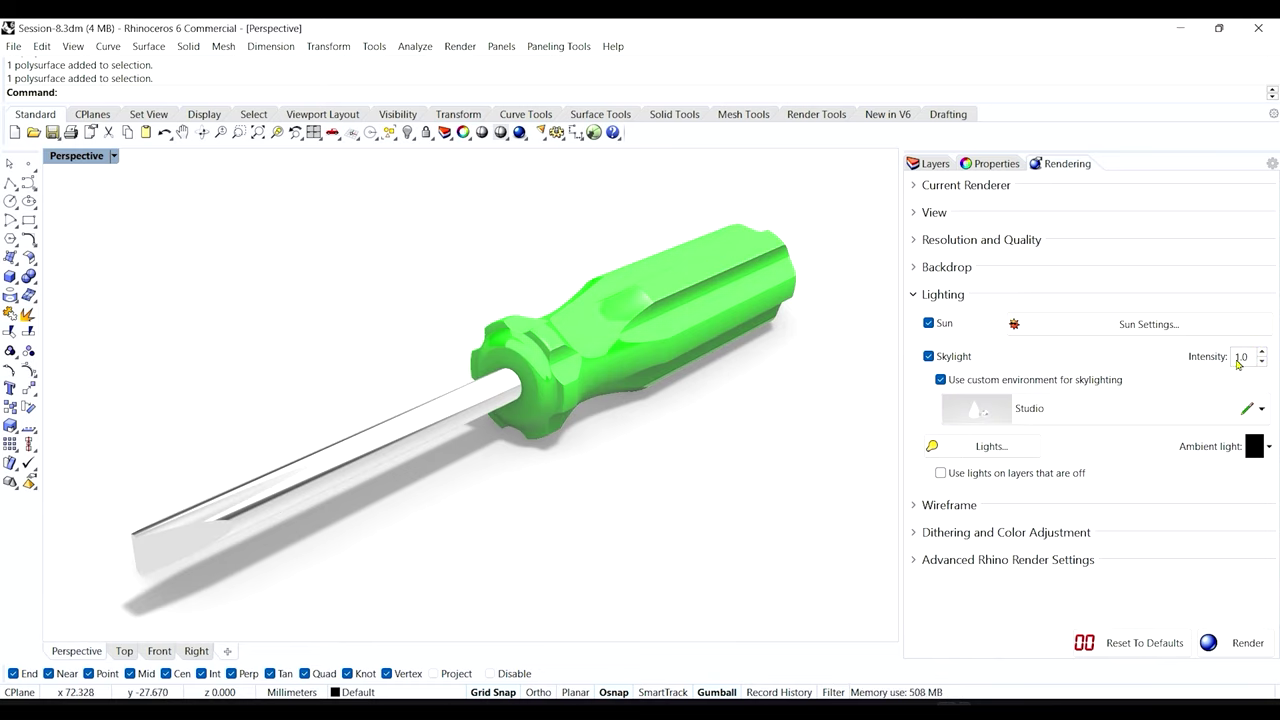
pyautogui.write('0.75')
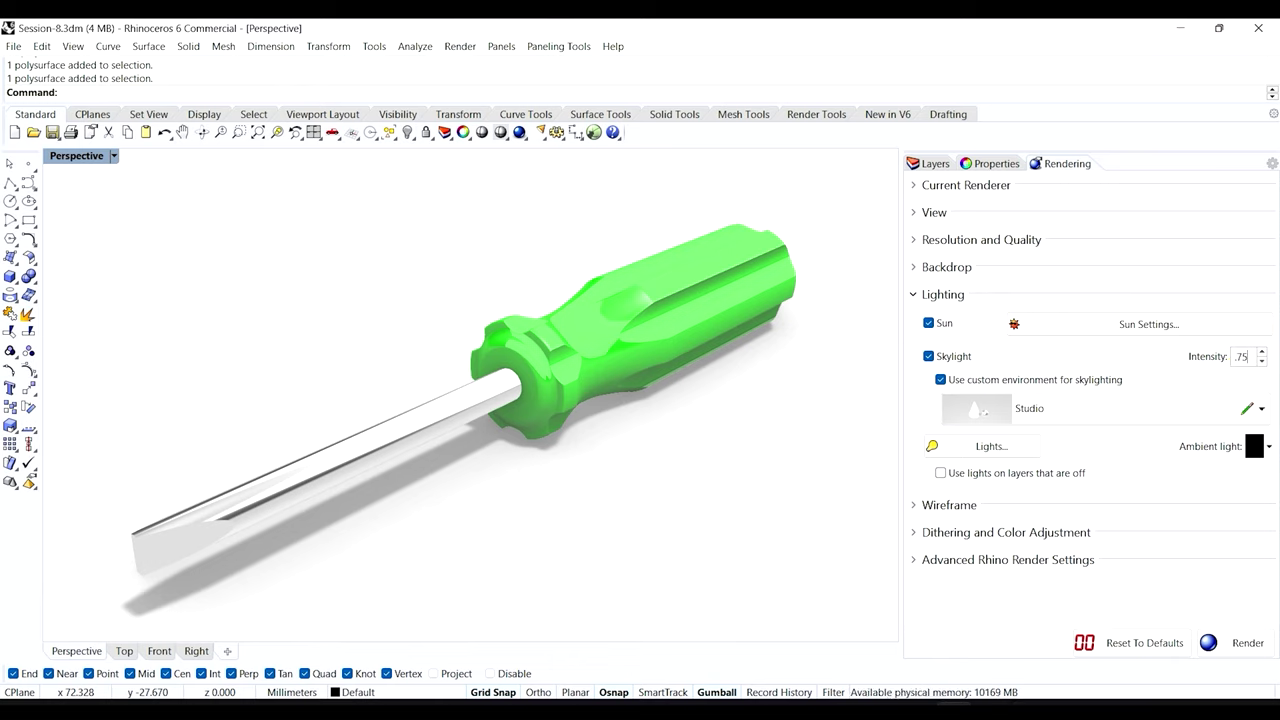
pyautogui.press('Return')
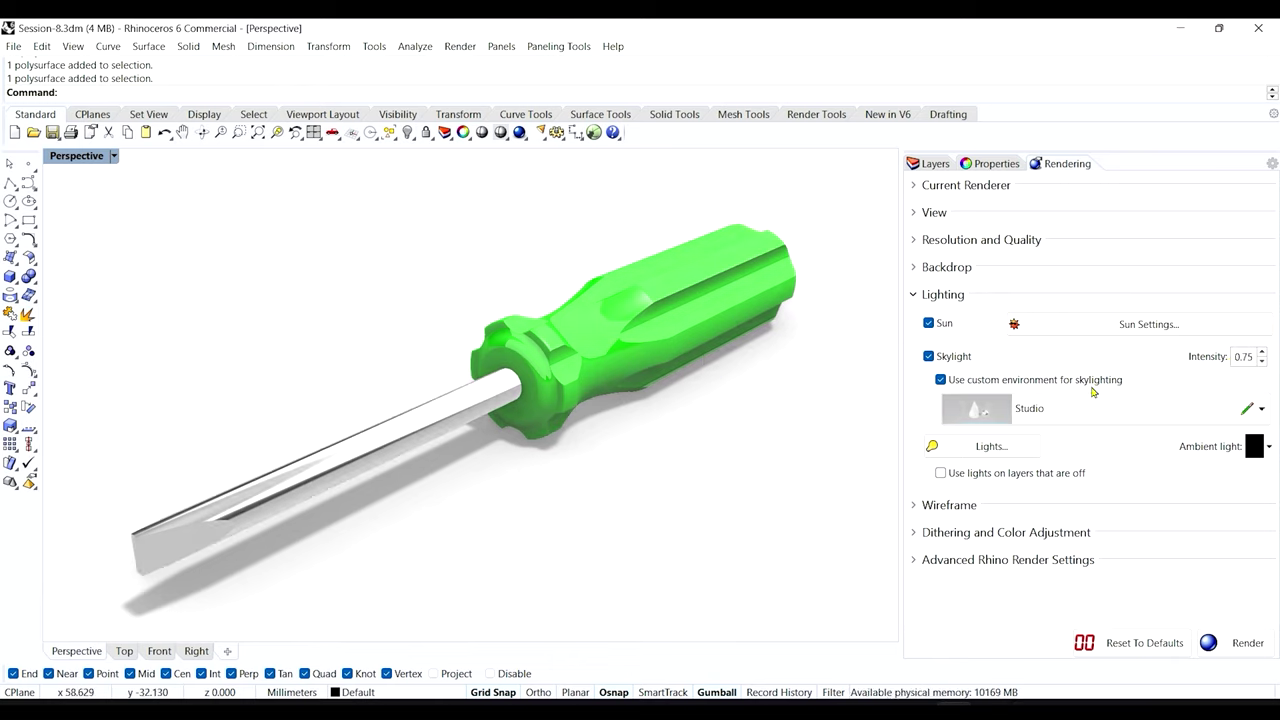
# - Compare the rendered screwdriver with the skylight switched off and on, leaving the skylight on
pyautogui.click(928, 357)
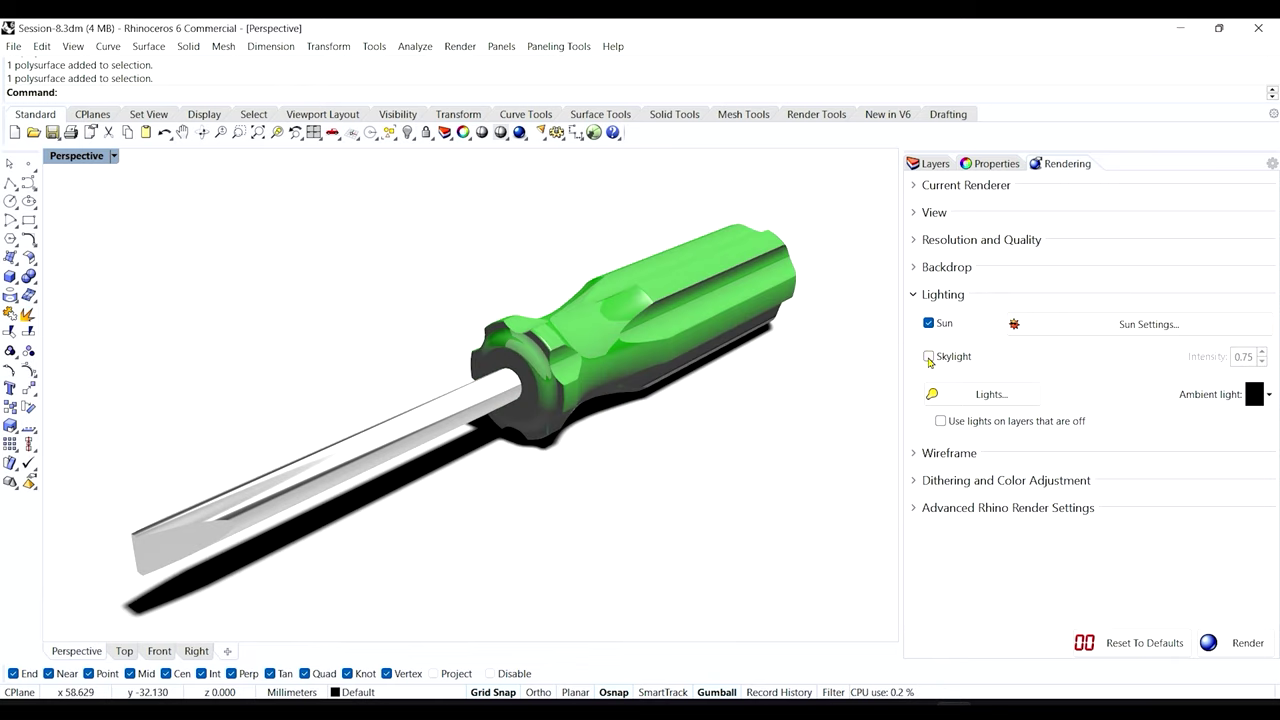
pyautogui.click(928, 357)
pyautogui.click(928, 357)
pyautogui.click(928, 357)
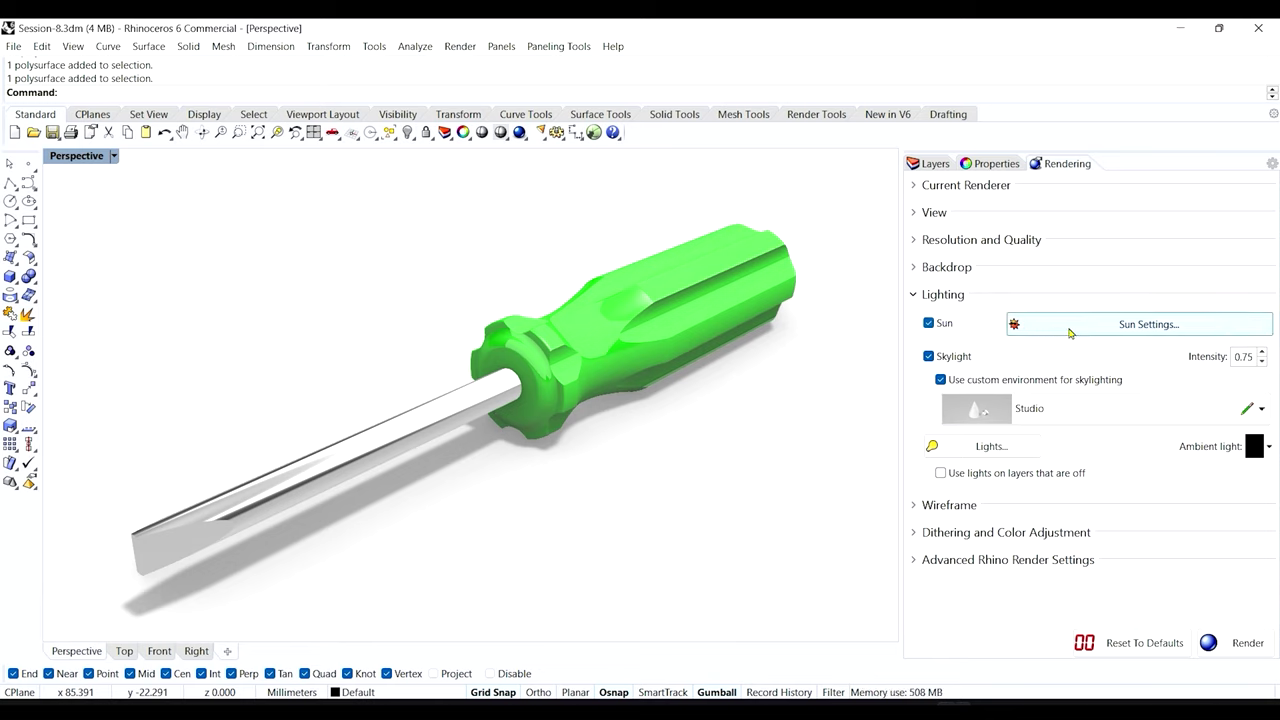
# - Review the on/off, manual control and north options in the sun settings, and close them without changes
pyautogui.click(1121, 326)
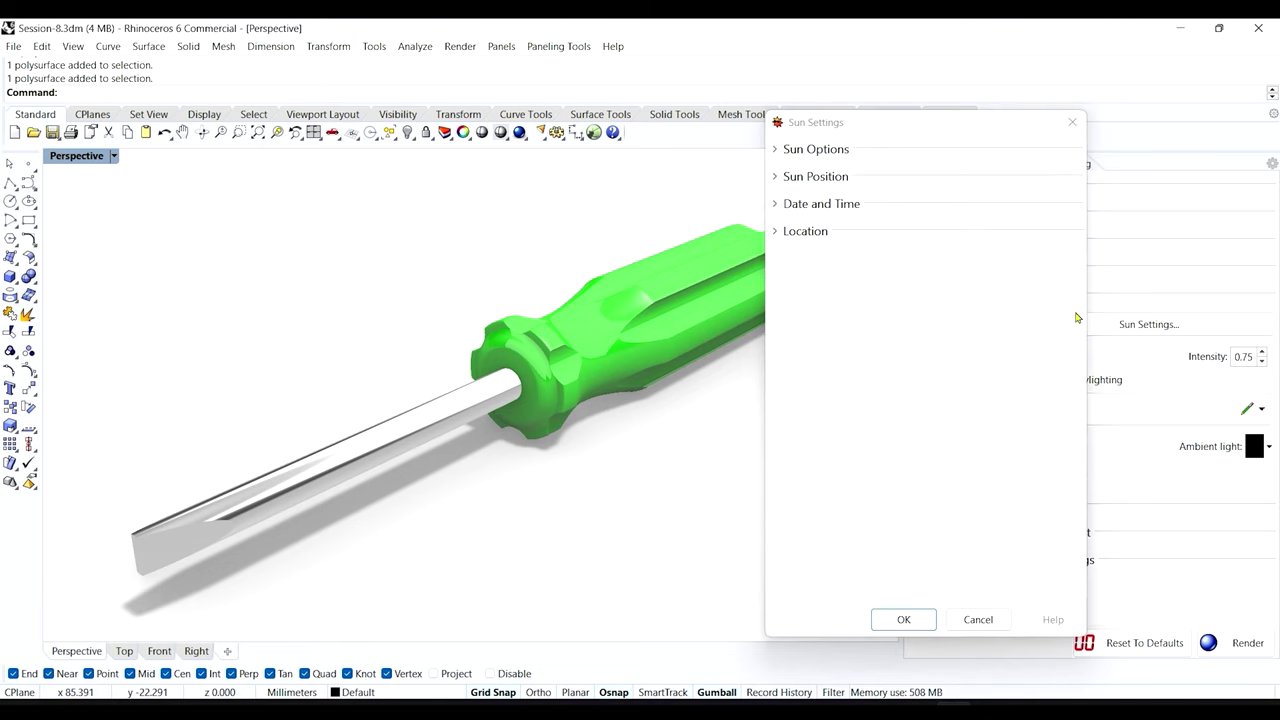
pyautogui.click(776, 150)
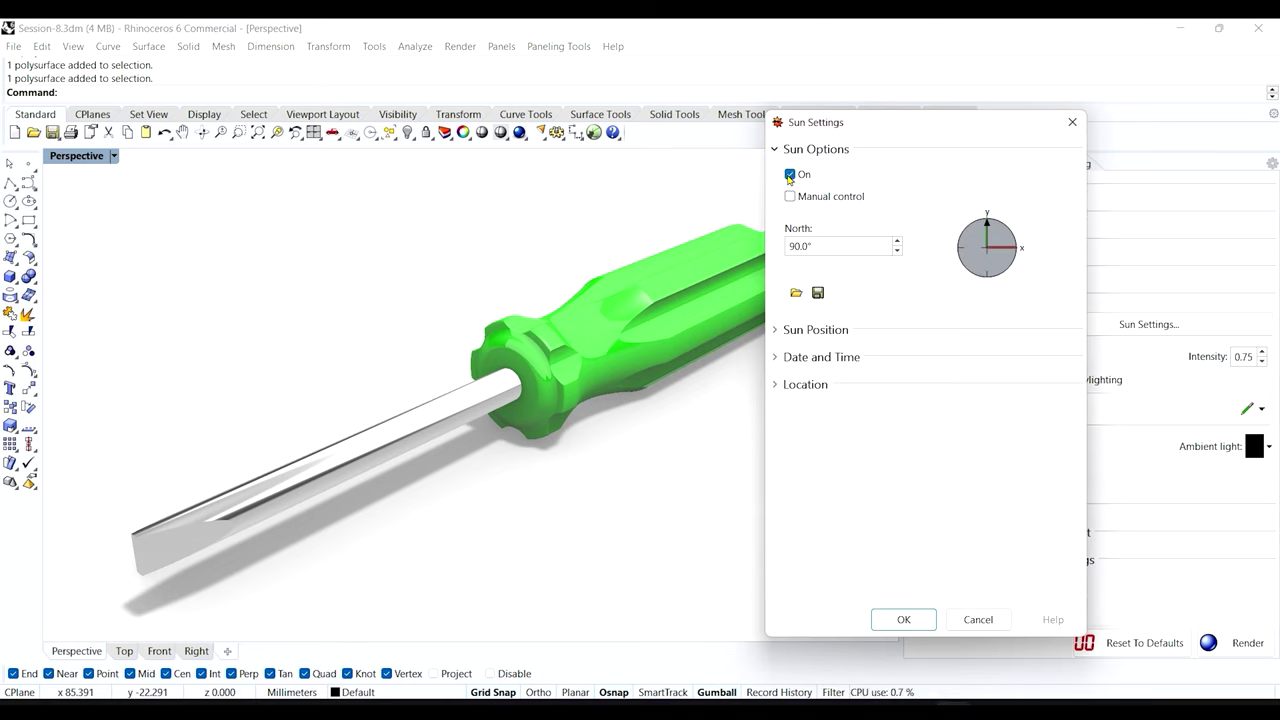
pyautogui.click(776, 150)
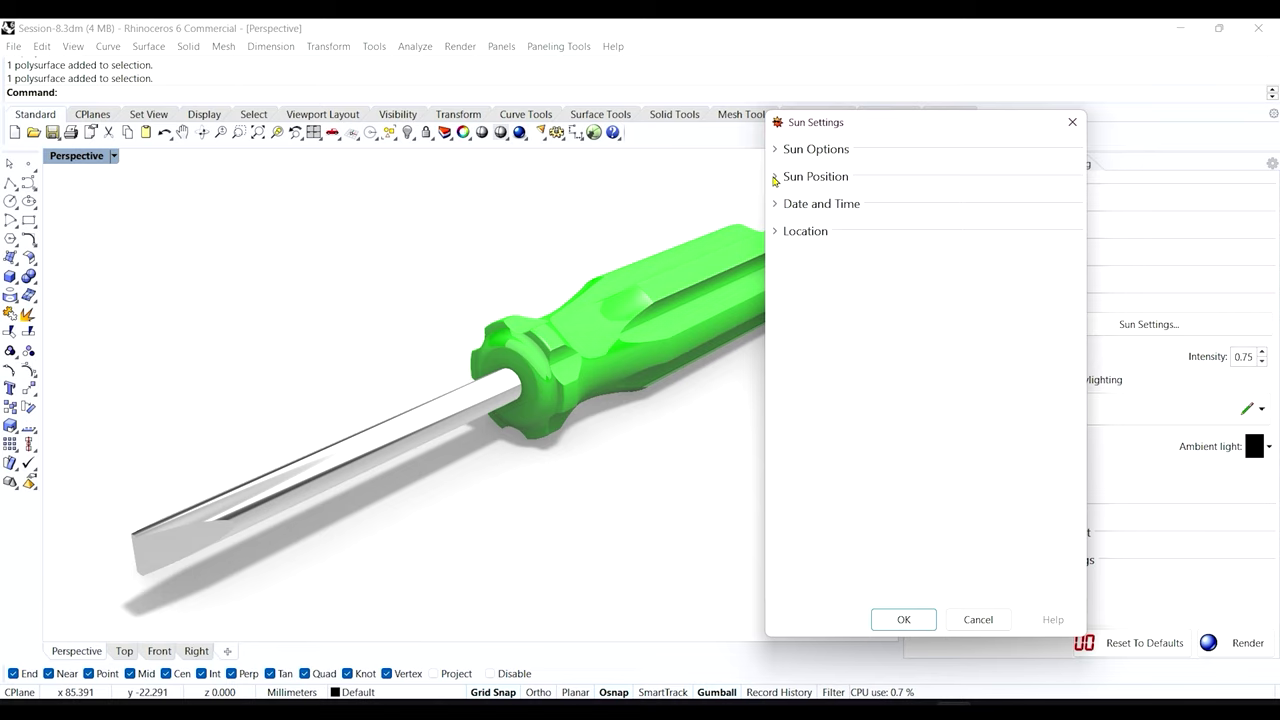
pyautogui.click(775, 150)
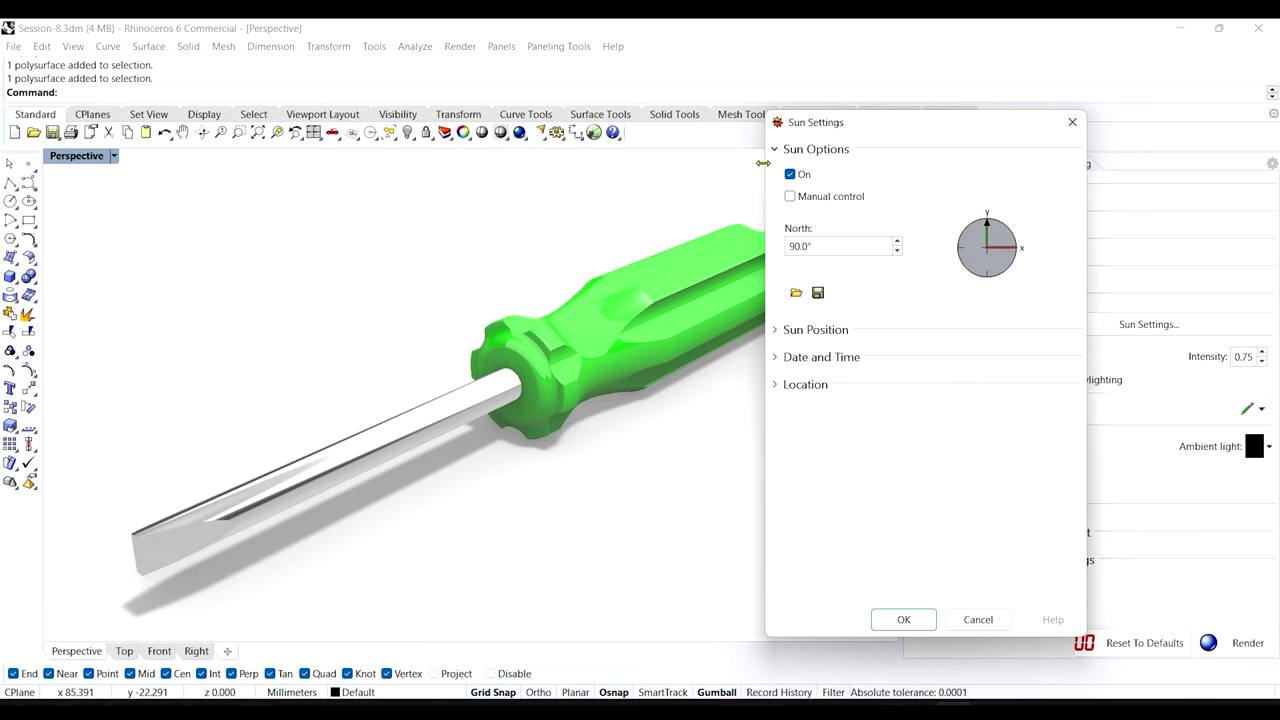
pyautogui.click(776, 150)
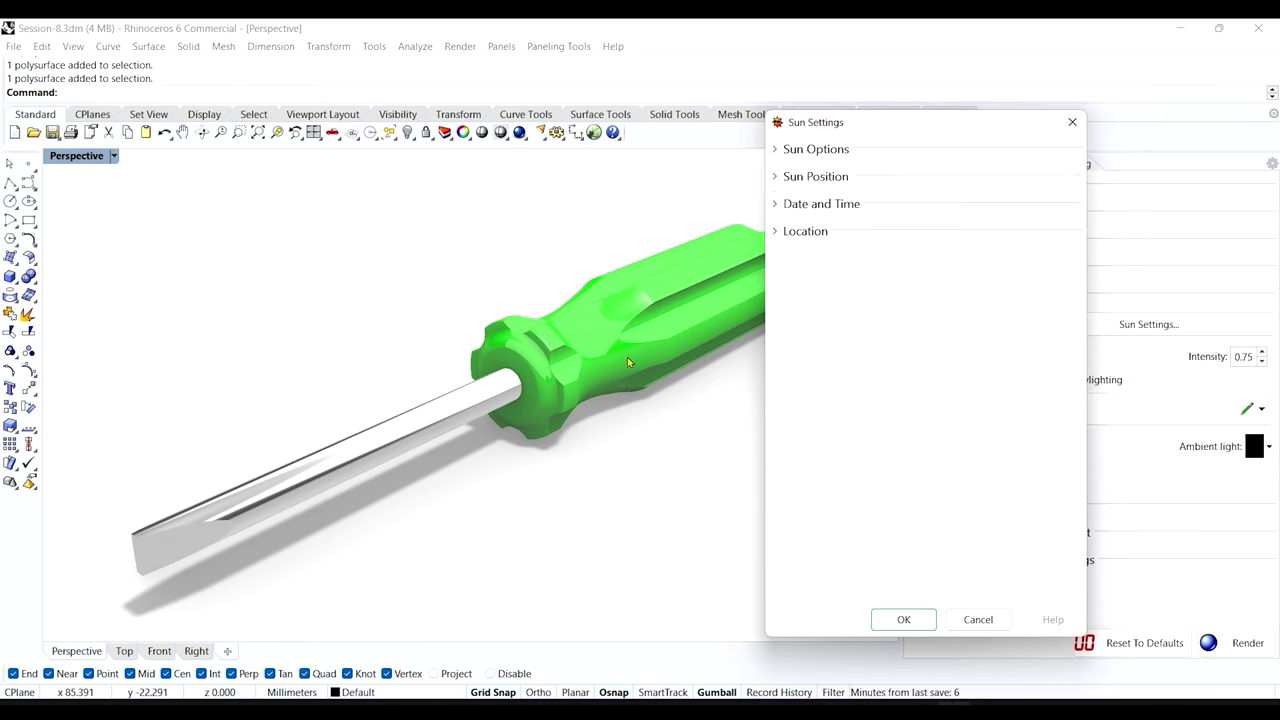
pyautogui.click(978, 619)
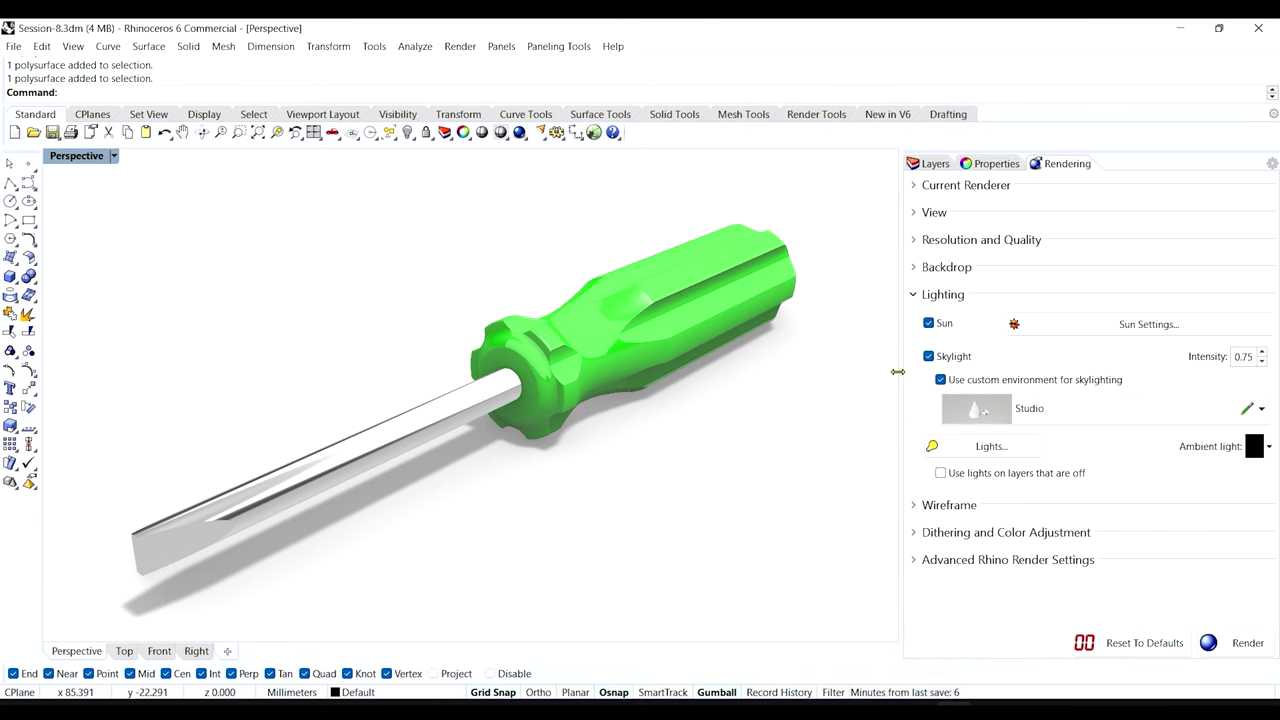
# - Collapse the lighting settings and run Turntable to rotate the perspective view around the rendered screwdriver
pyautogui.click(913, 295)
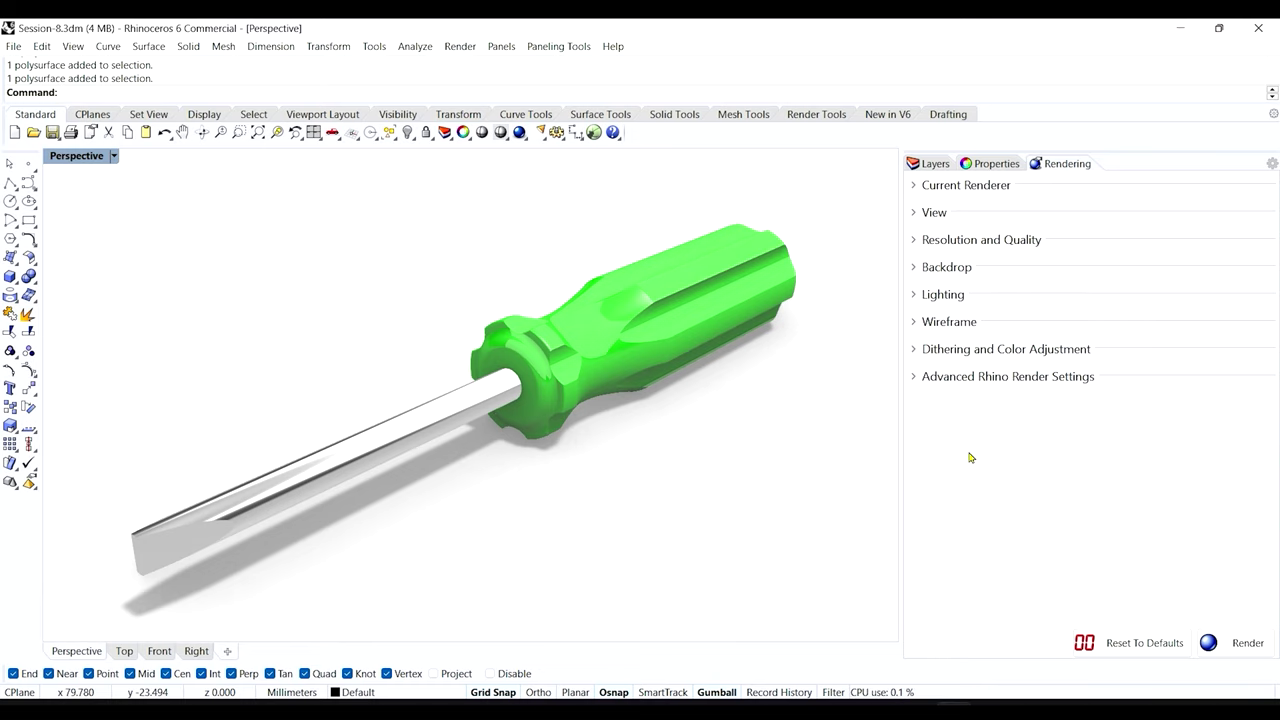
pyautogui.write('Turntable')
pyautogui.press('Return')
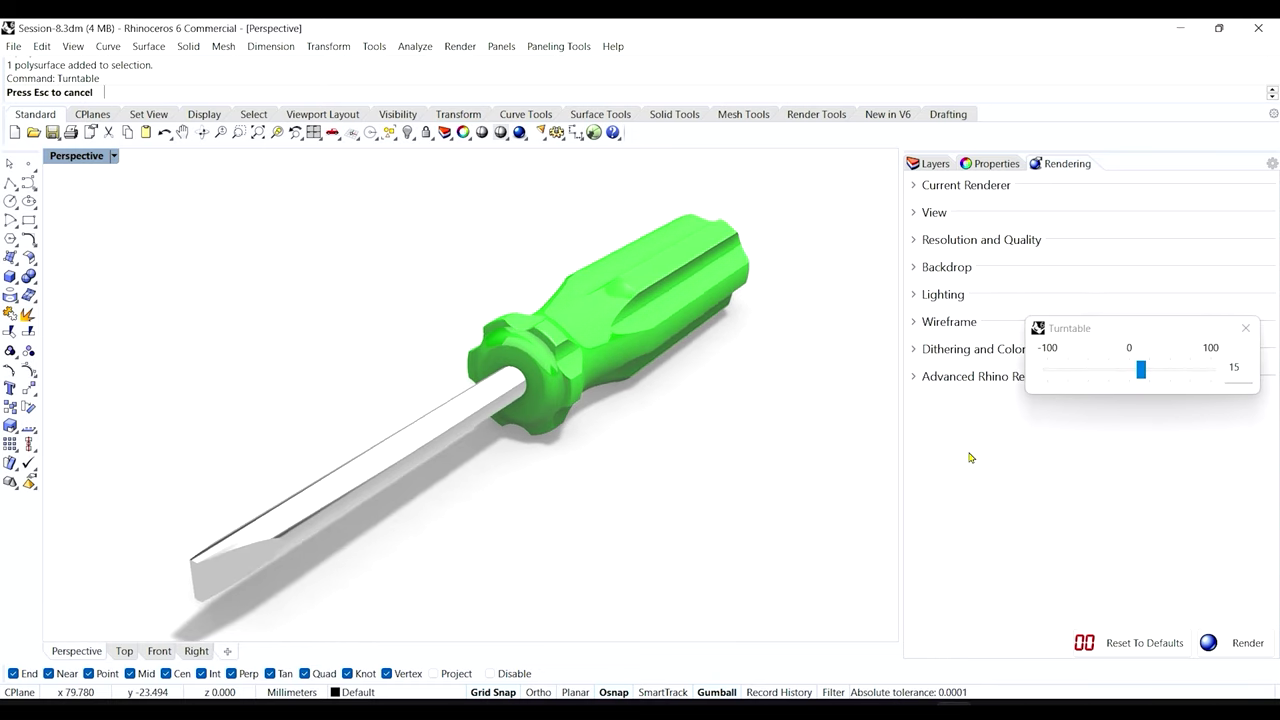